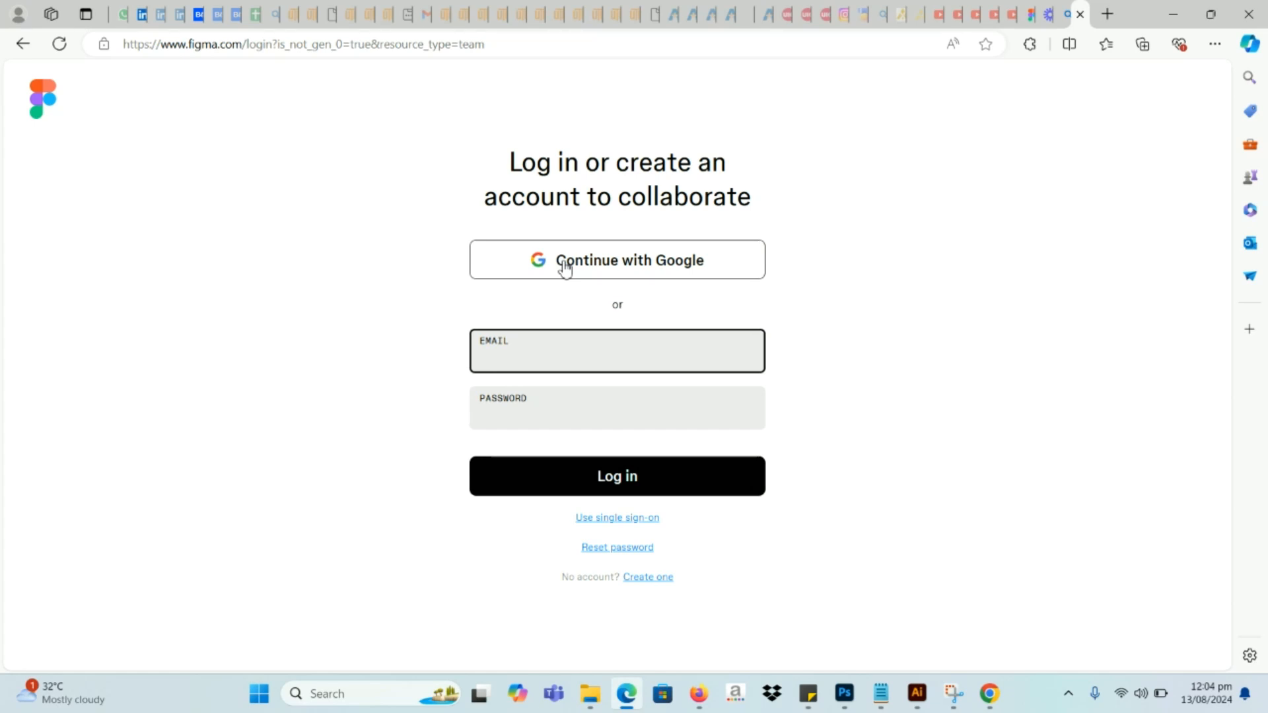
Step: Log in to Figma with the existing Google account
{"action": "left_click", "coordinate": [565, 266]}
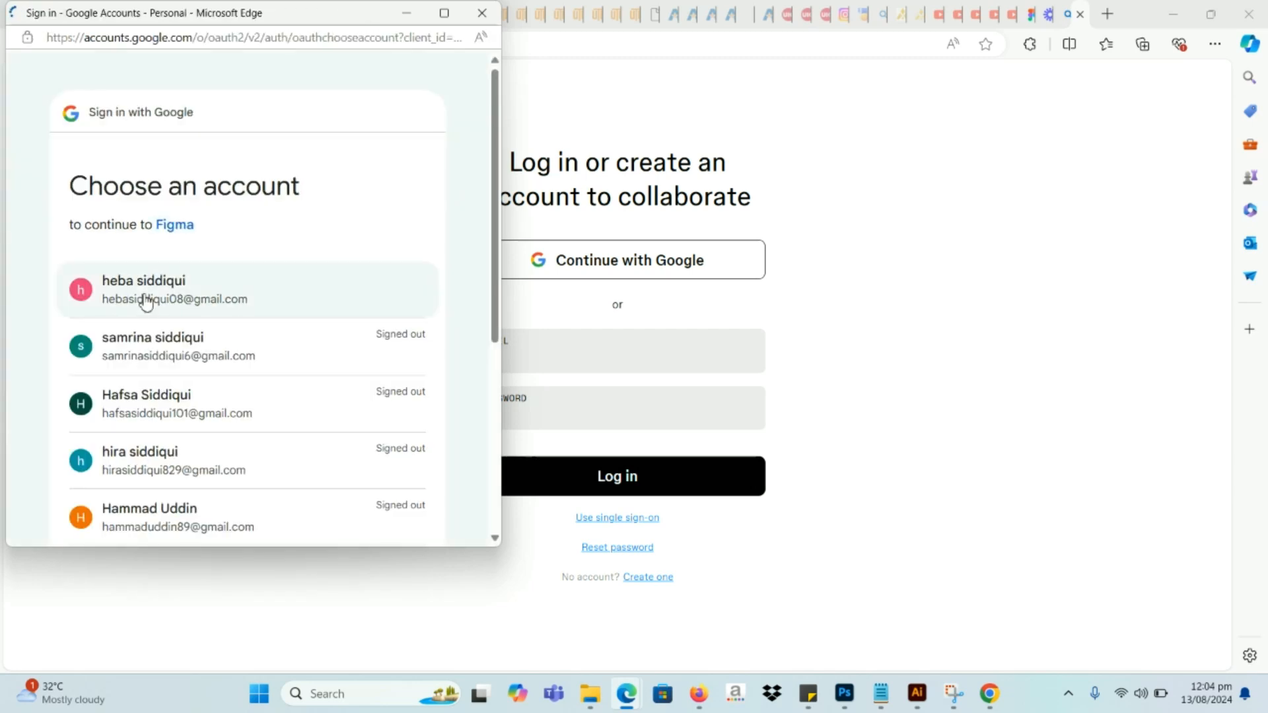
{"action": "left_click", "coordinate": [146, 298]}
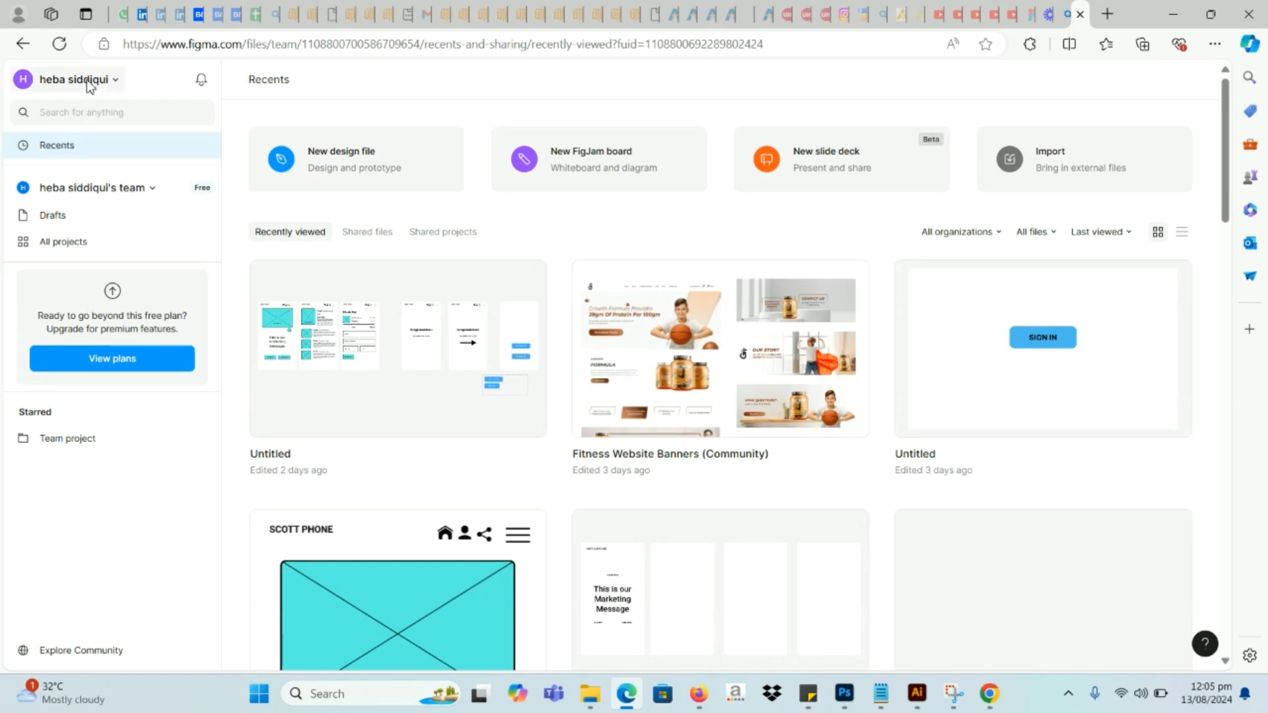
Step: Switch the interface theme to Dark
{"action": "left_click", "coordinate": [90, 82]}
{"action": "mouse_move", "coordinate": [71, 226]}
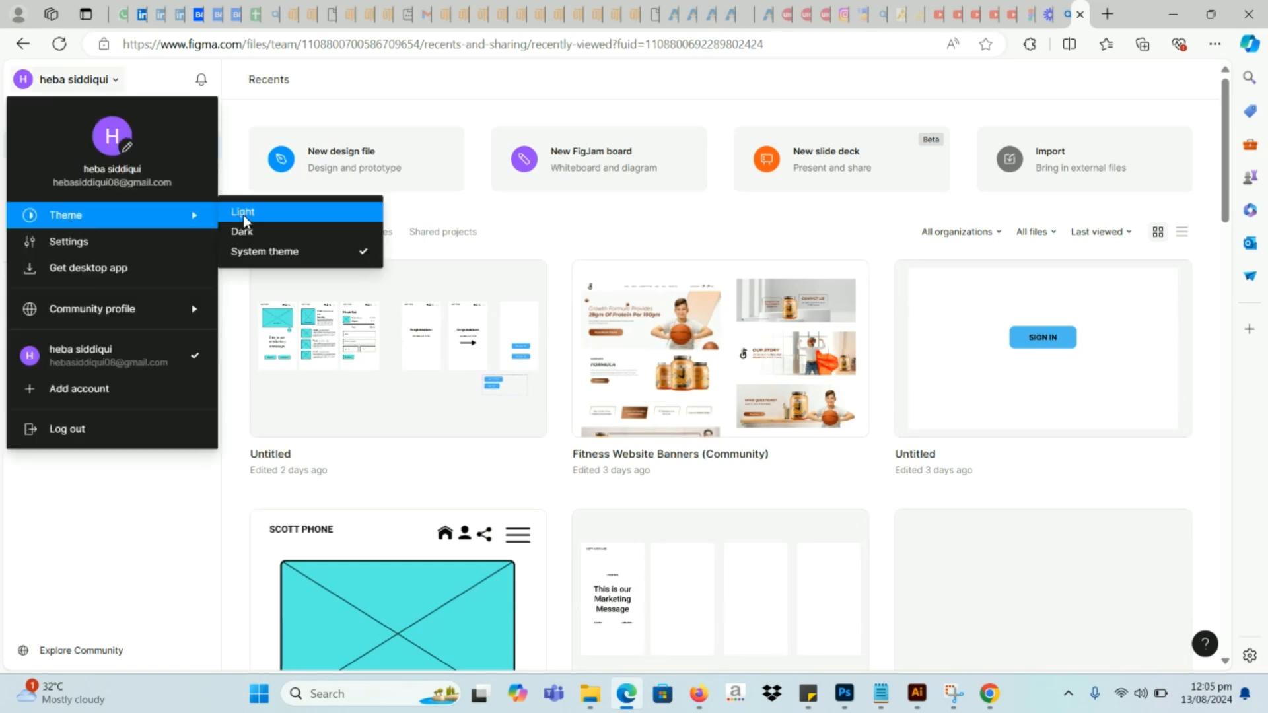
{"action": "left_click", "coordinate": [243, 233]}
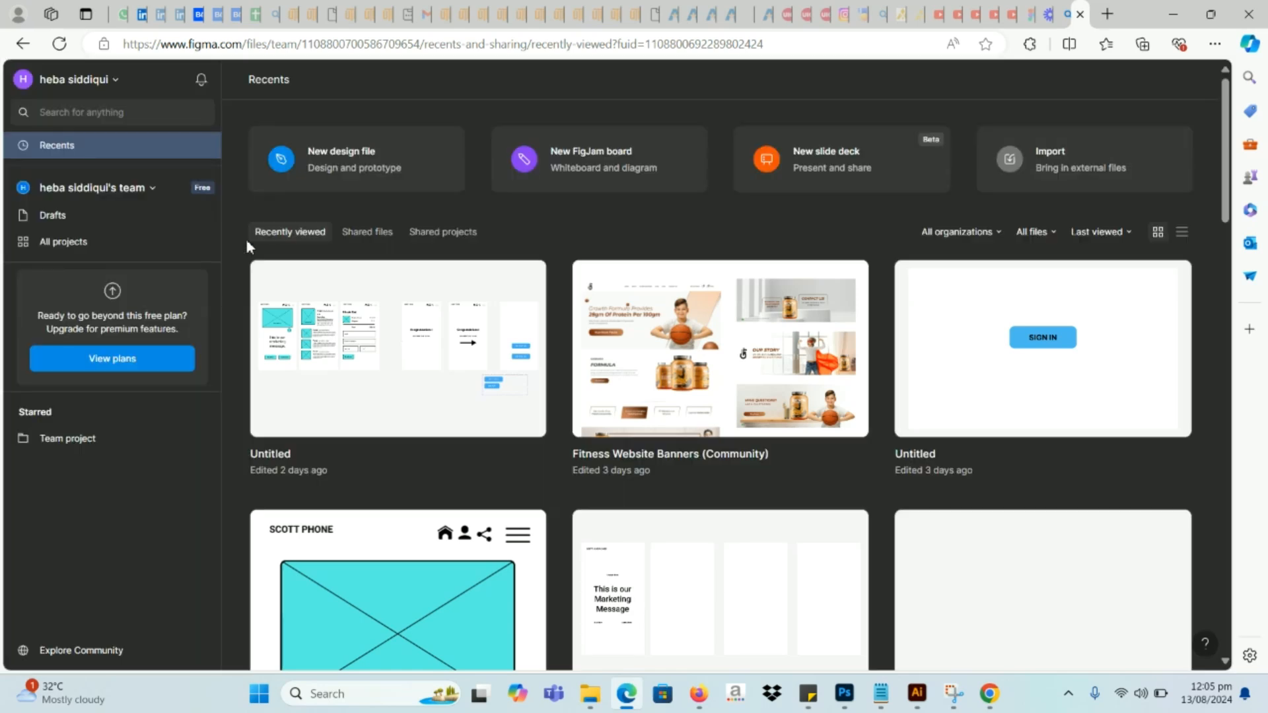
Step: Set the interface theme to Light
{"action": "left_click", "coordinate": [68, 78]}
{"action": "mouse_move", "coordinate": [83, 216]}
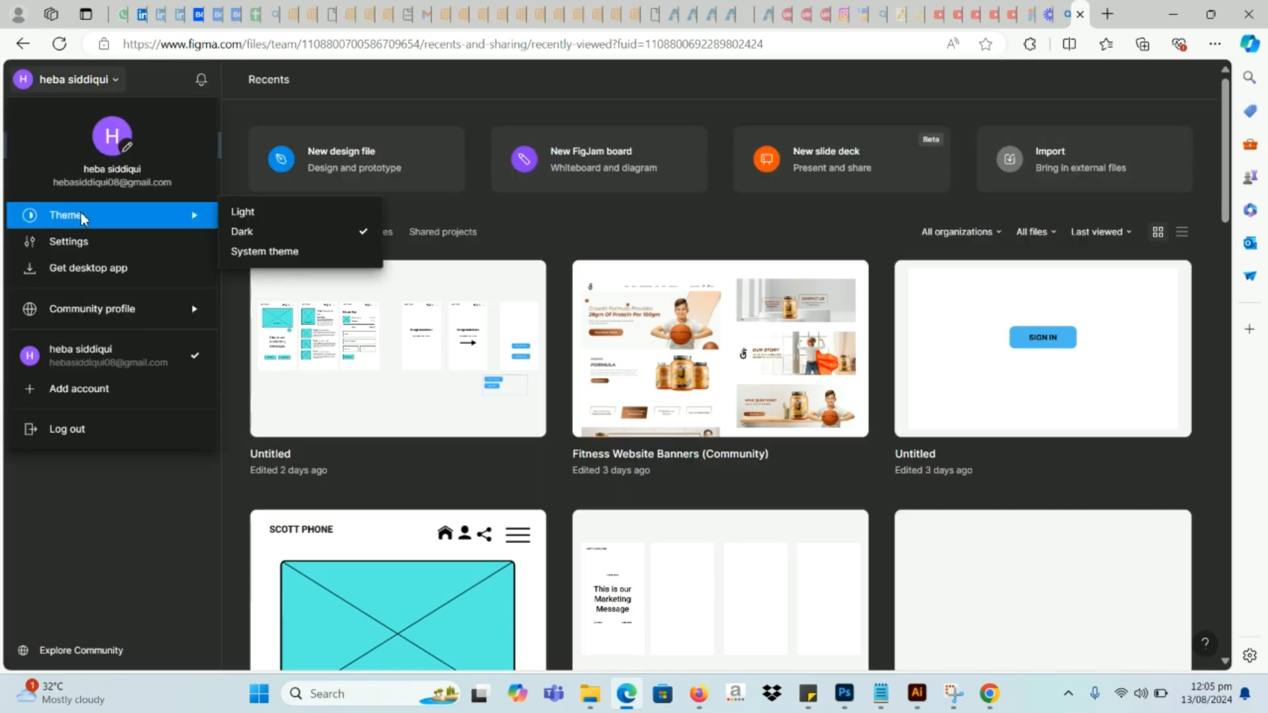
{"action": "left_click", "coordinate": [246, 212]}
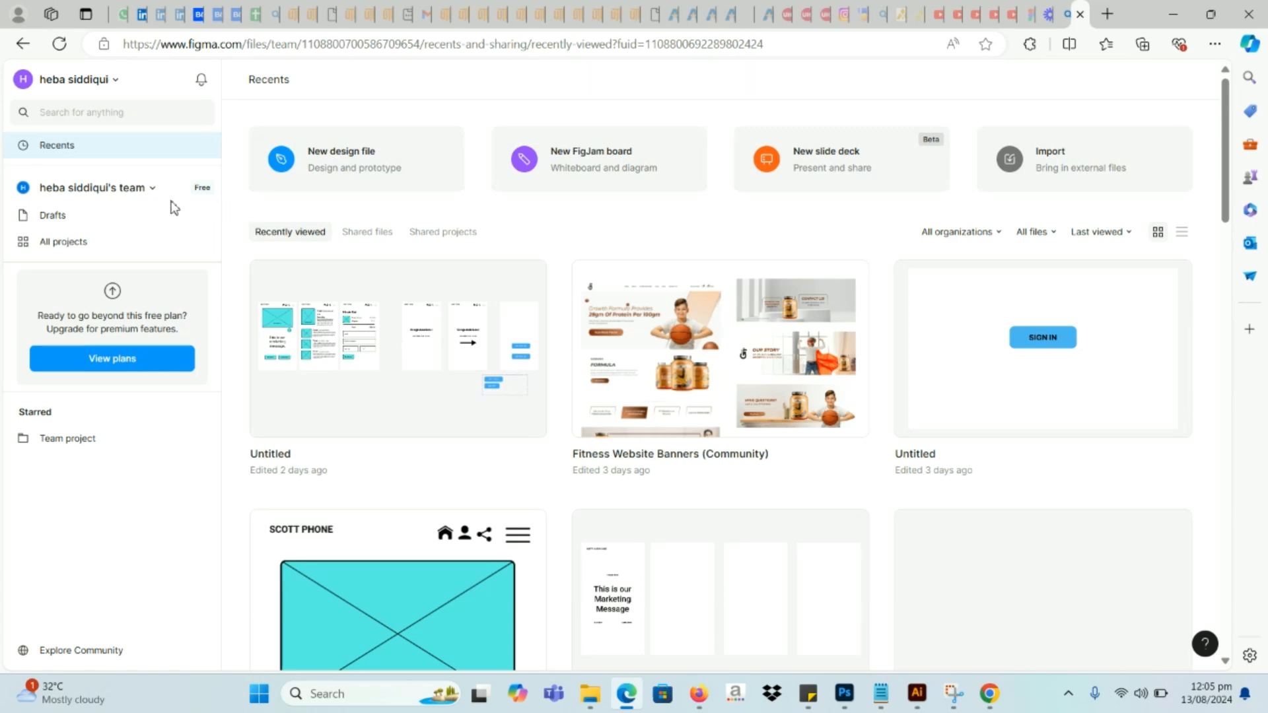
{"action": "left_click", "coordinate": [78, 78]}
{"action": "mouse_move", "coordinate": [90, 307]}
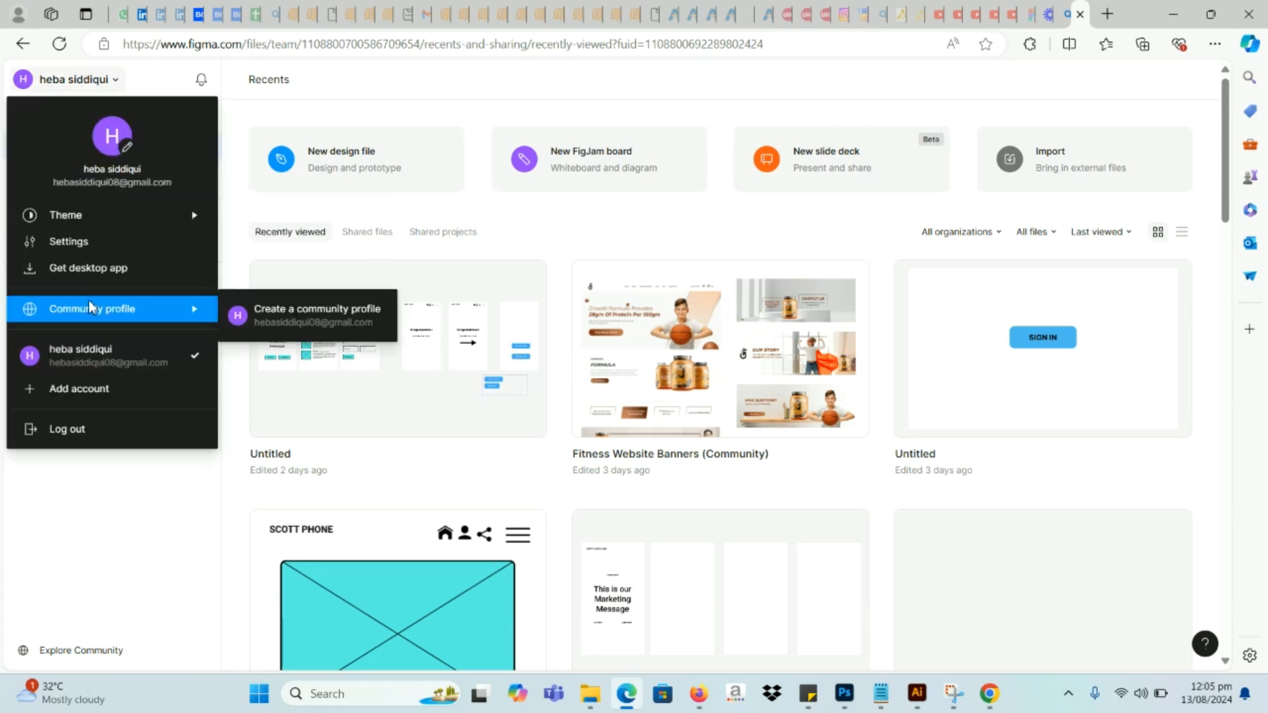
{"action": "left_click", "coordinate": [285, 317]}
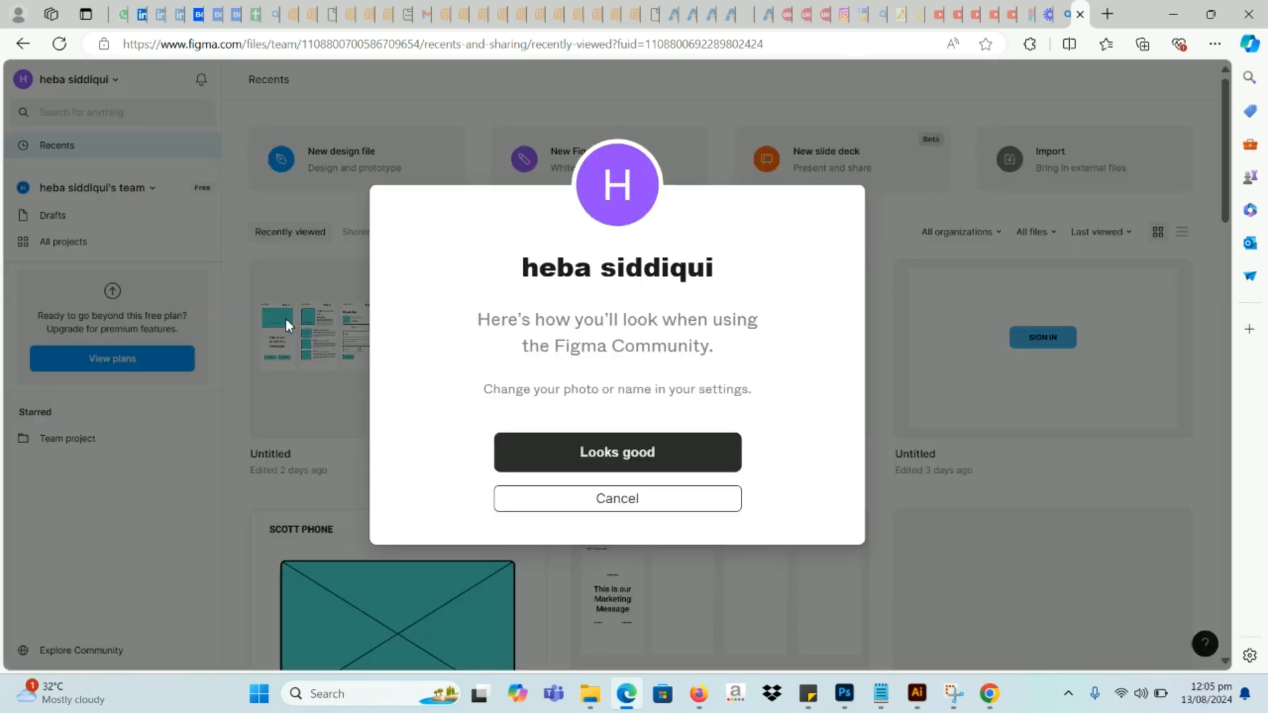
{"action": "left_click", "coordinate": [583, 499]}
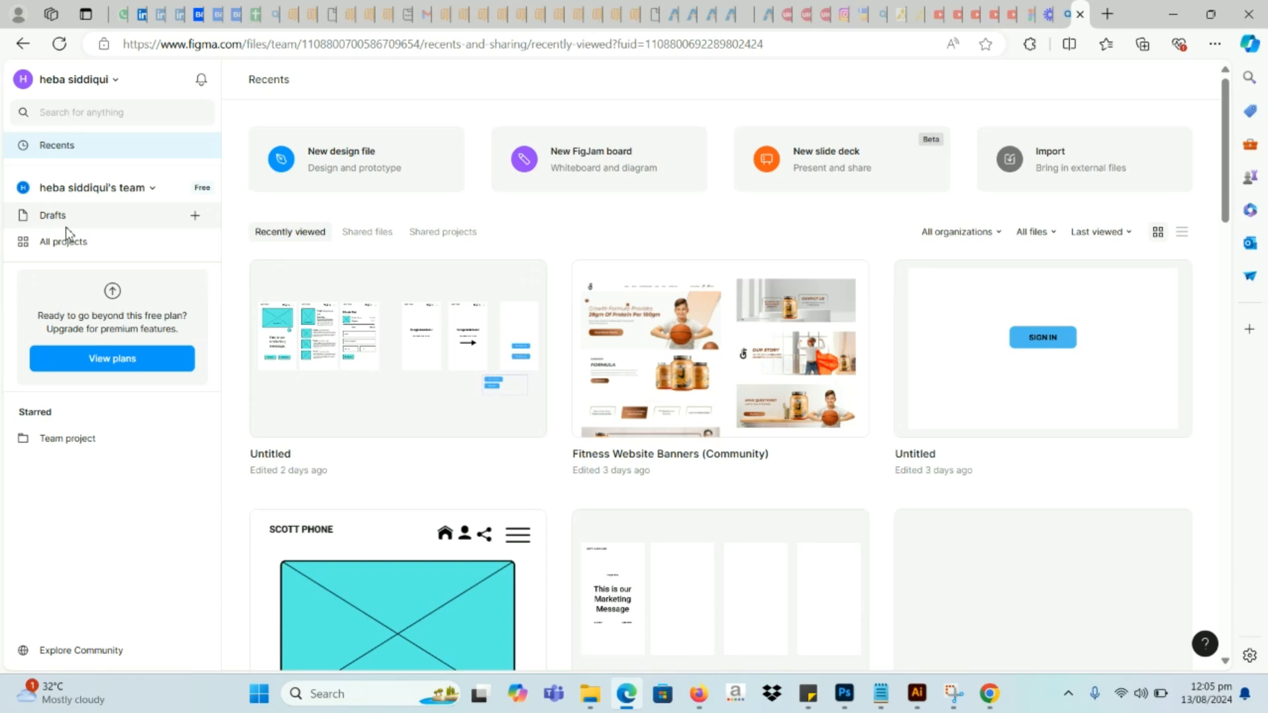
Step: Look through the files in Drafts and check the available teams
{"action": "left_click", "coordinate": [66, 225]}
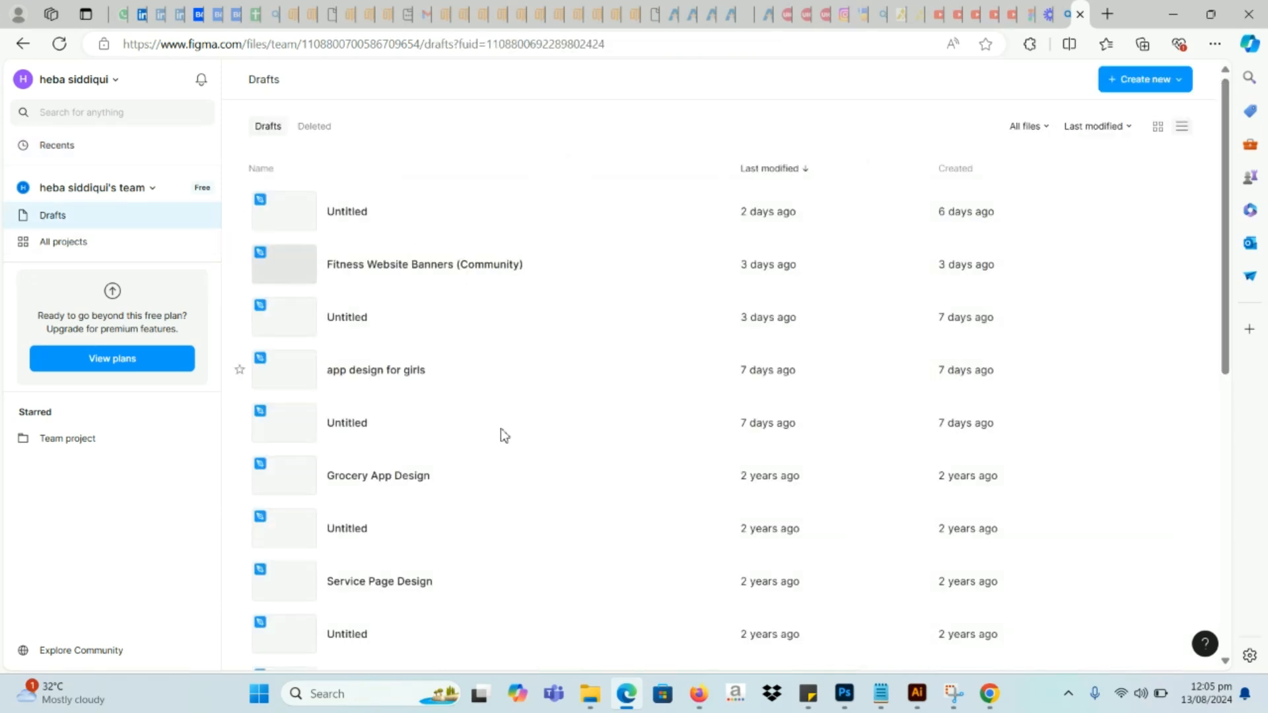
{"action": "scroll", "coordinate": [746, 317], "scroll_direction": "down", "scroll_amount": 8}
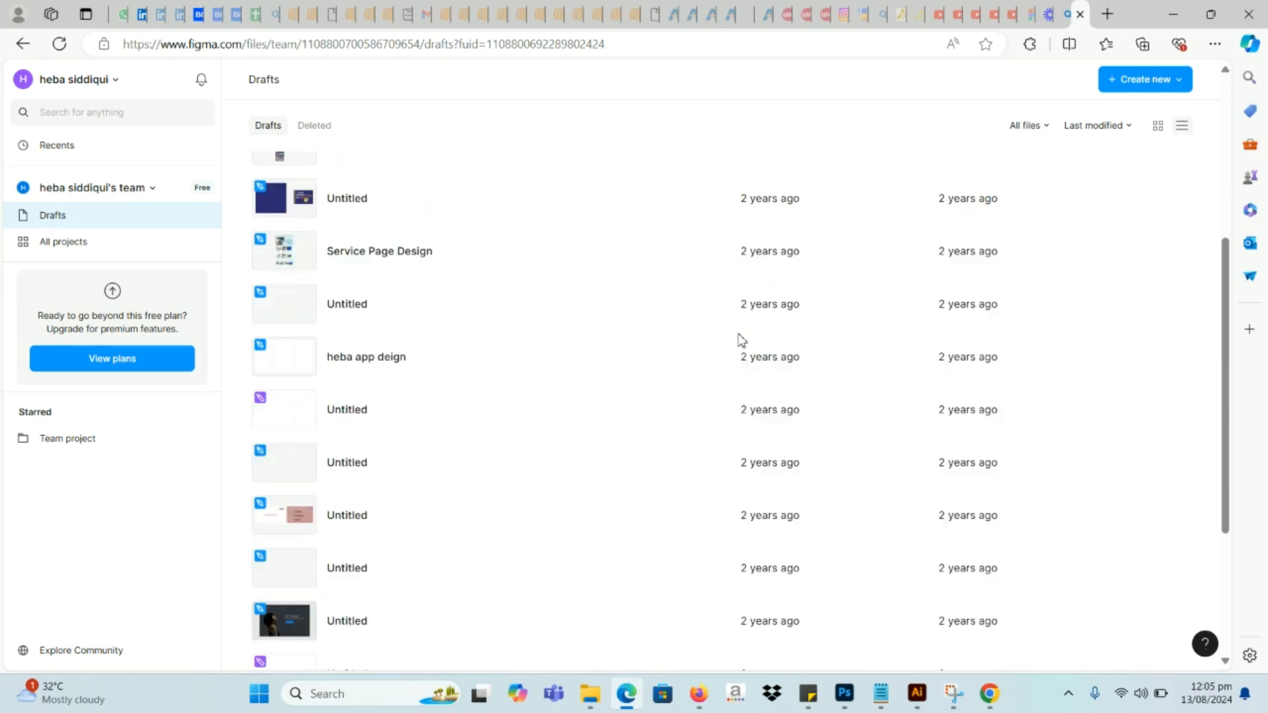
{"action": "scroll", "coordinate": [741, 340], "scroll_direction": "up", "scroll_amount": 8}
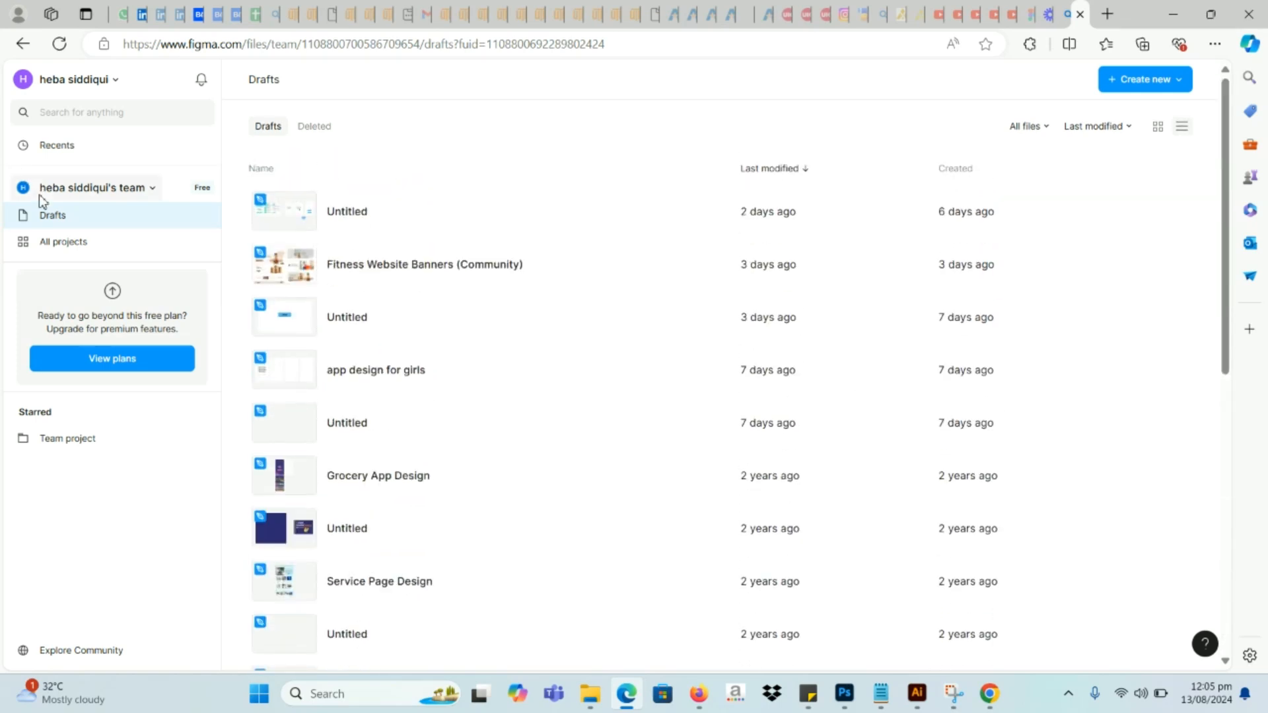
{"action": "left_click", "coordinate": [39, 194]}
{"action": "left_click", "coordinate": [41, 198]}
{"action": "left_click", "coordinate": [72, 182]}
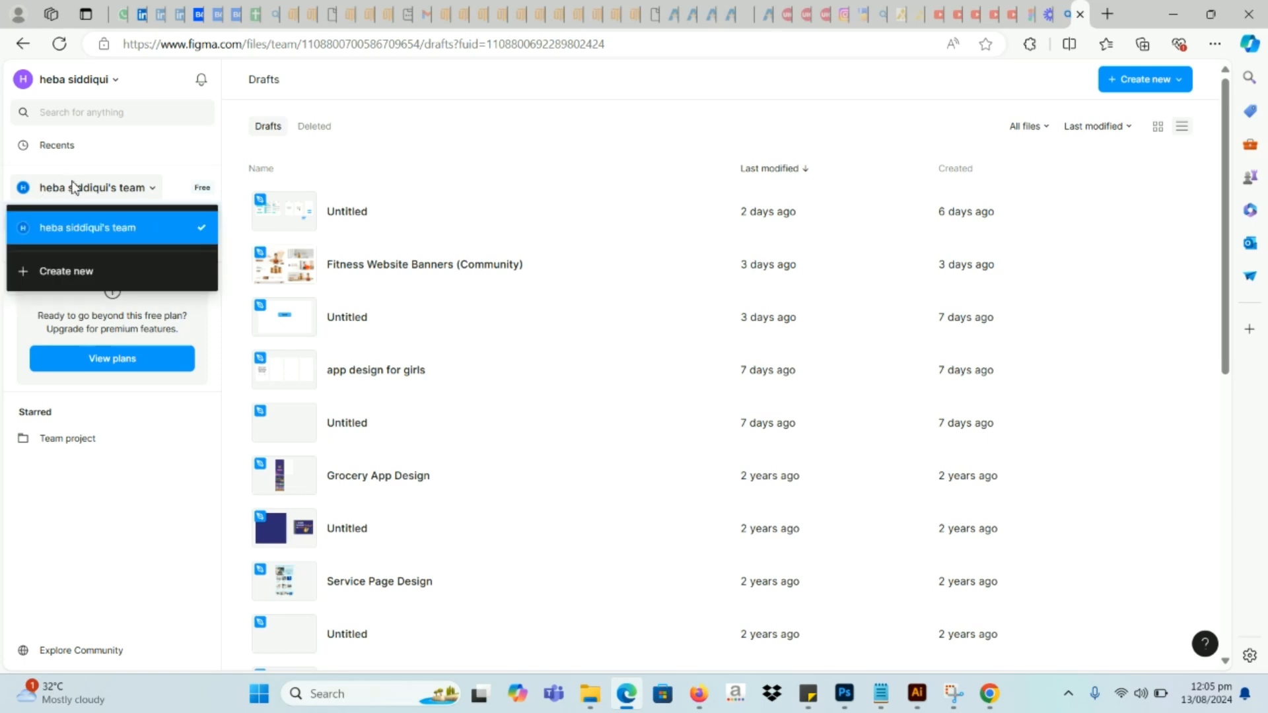
Step: Return to the recent files and look through the recently viewed designs
{"action": "left_click", "coordinate": [43, 148]}
{"action": "left_click", "coordinate": [44, 149]}
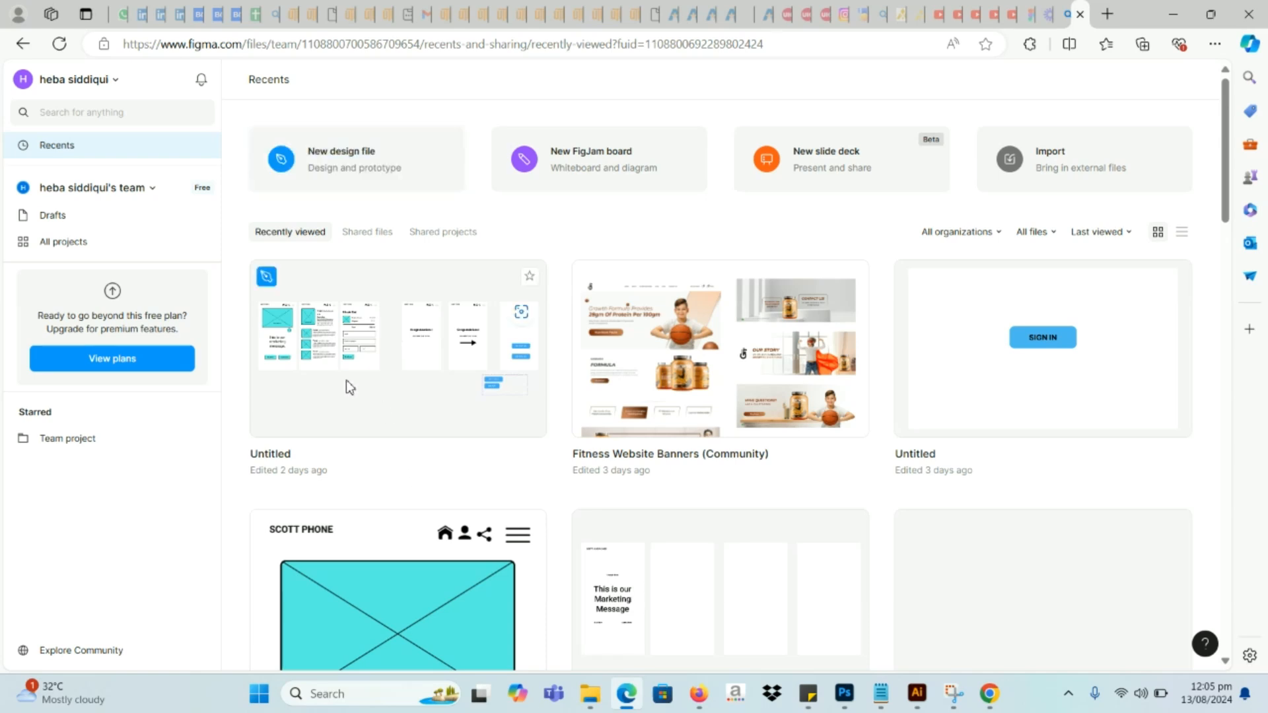
{"action": "scroll", "coordinate": [727, 422], "scroll_direction": "down", "scroll_amount": 10}
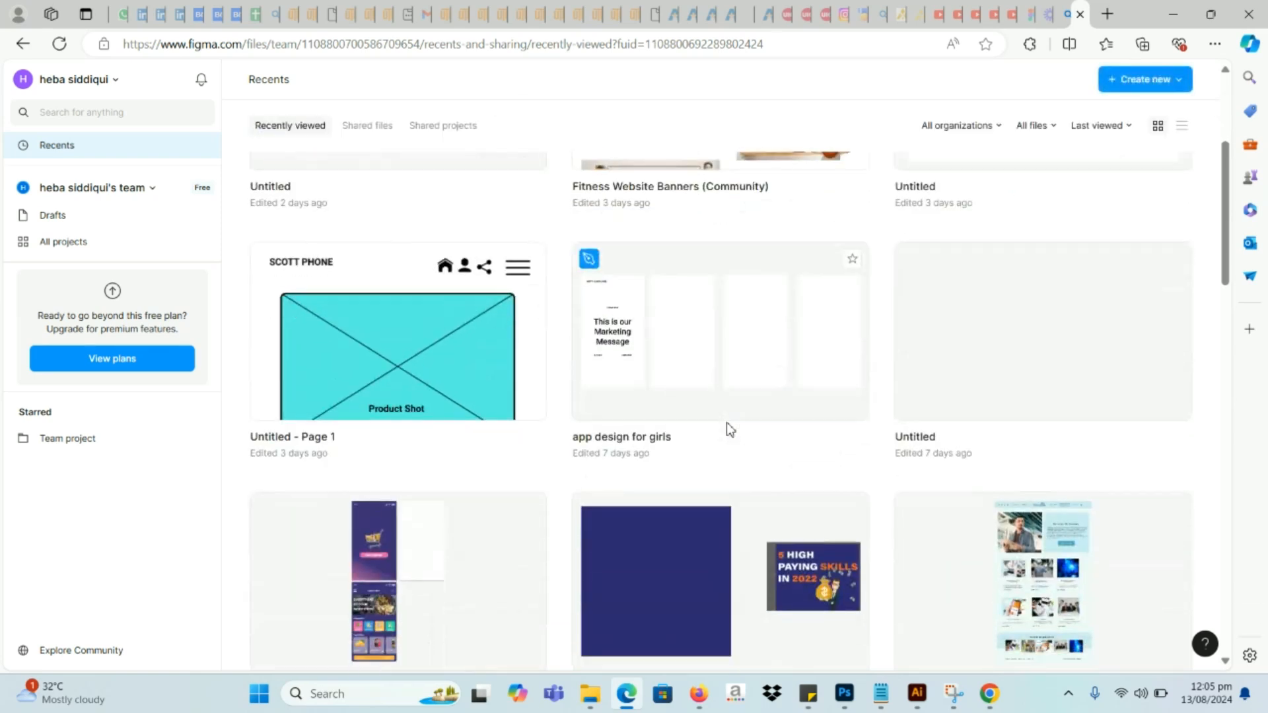
{"action": "scroll", "coordinate": [729, 428], "scroll_direction": "down", "scroll_amount": 15}
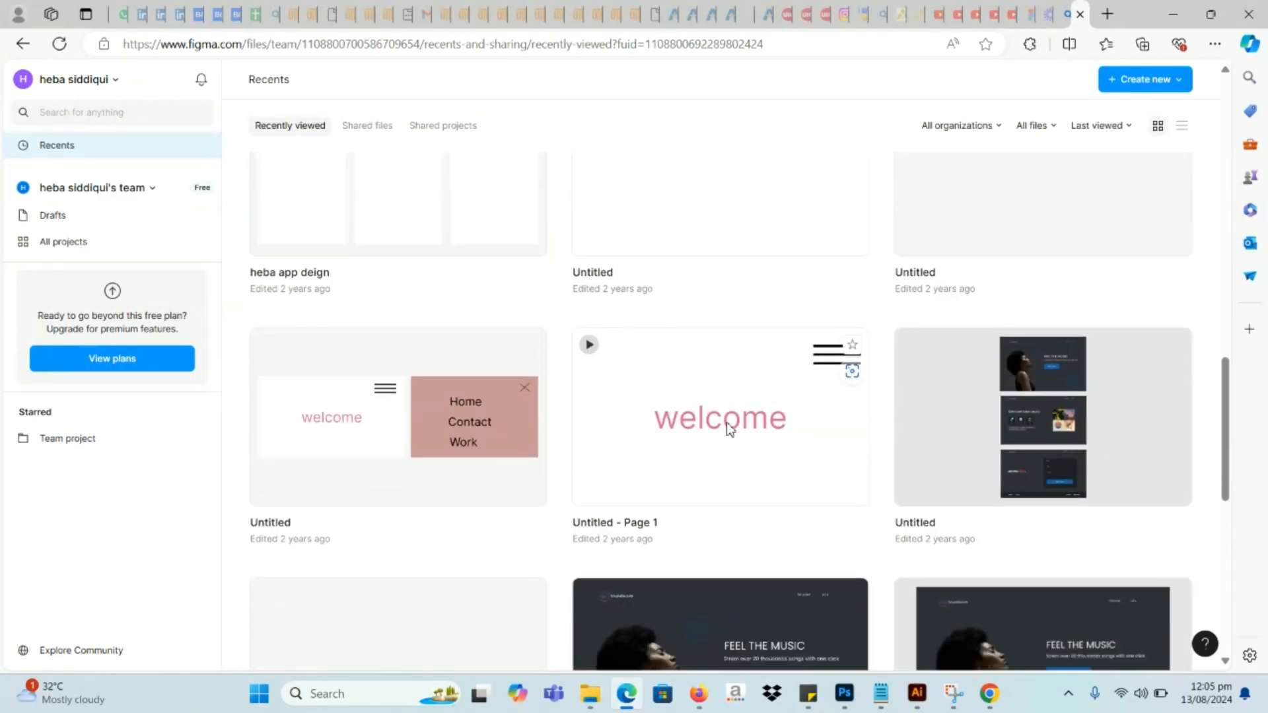
{"action": "scroll", "coordinate": [726, 422], "scroll_direction": "up", "scroll_amount": 20}
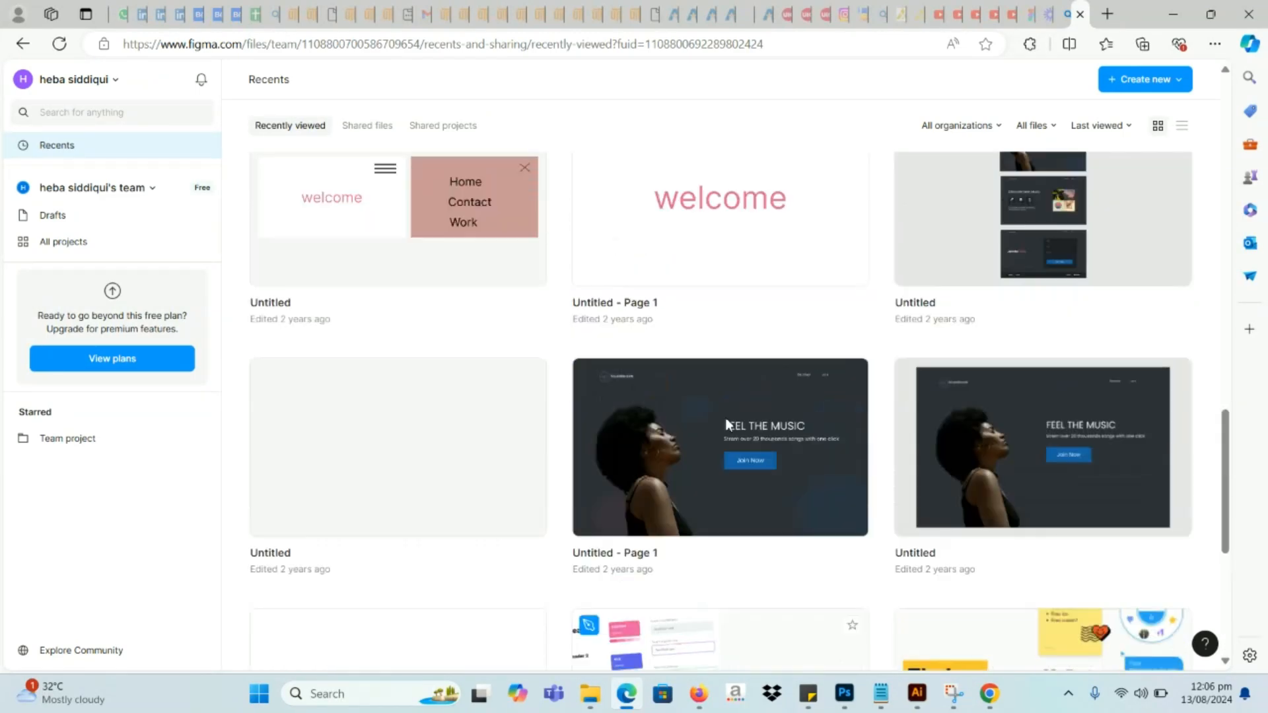
{"action": "scroll", "coordinate": [480, 409], "scroll_direction": "up", "scroll_amount": 3}
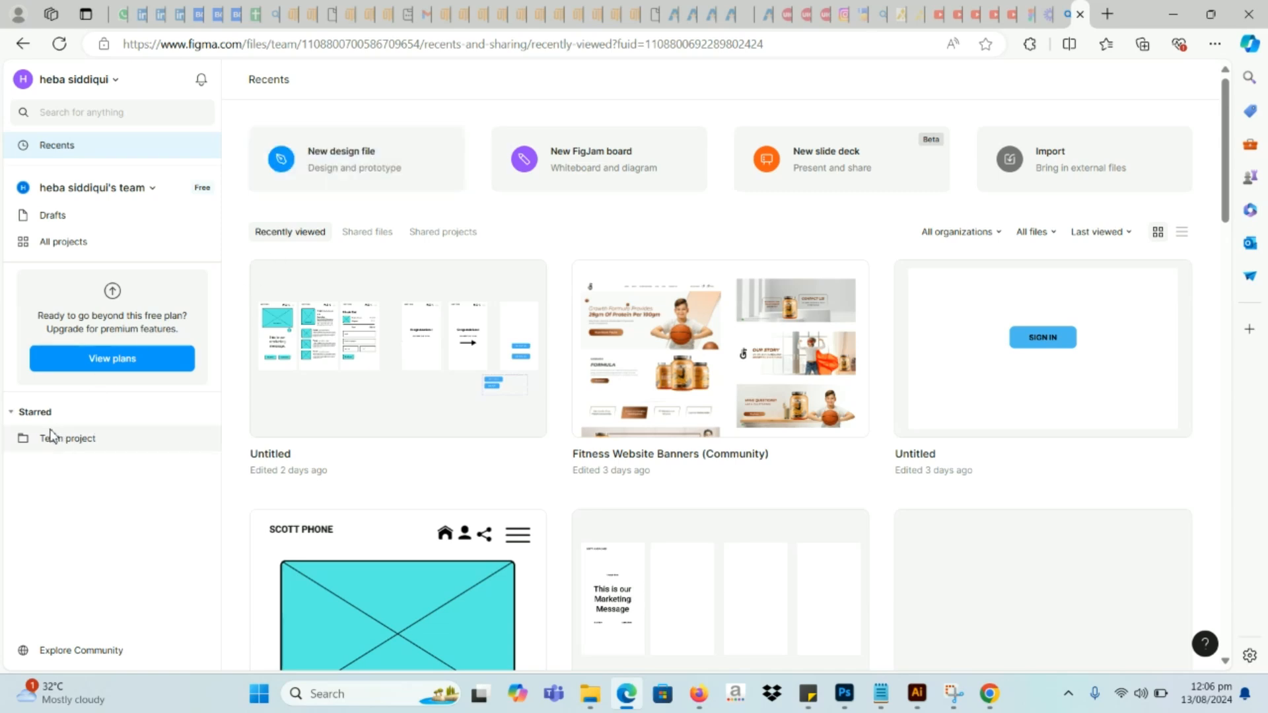
Step: View the files in the starred Team project and the team's overview of all projects
{"action": "left_click", "coordinate": [97, 441]}
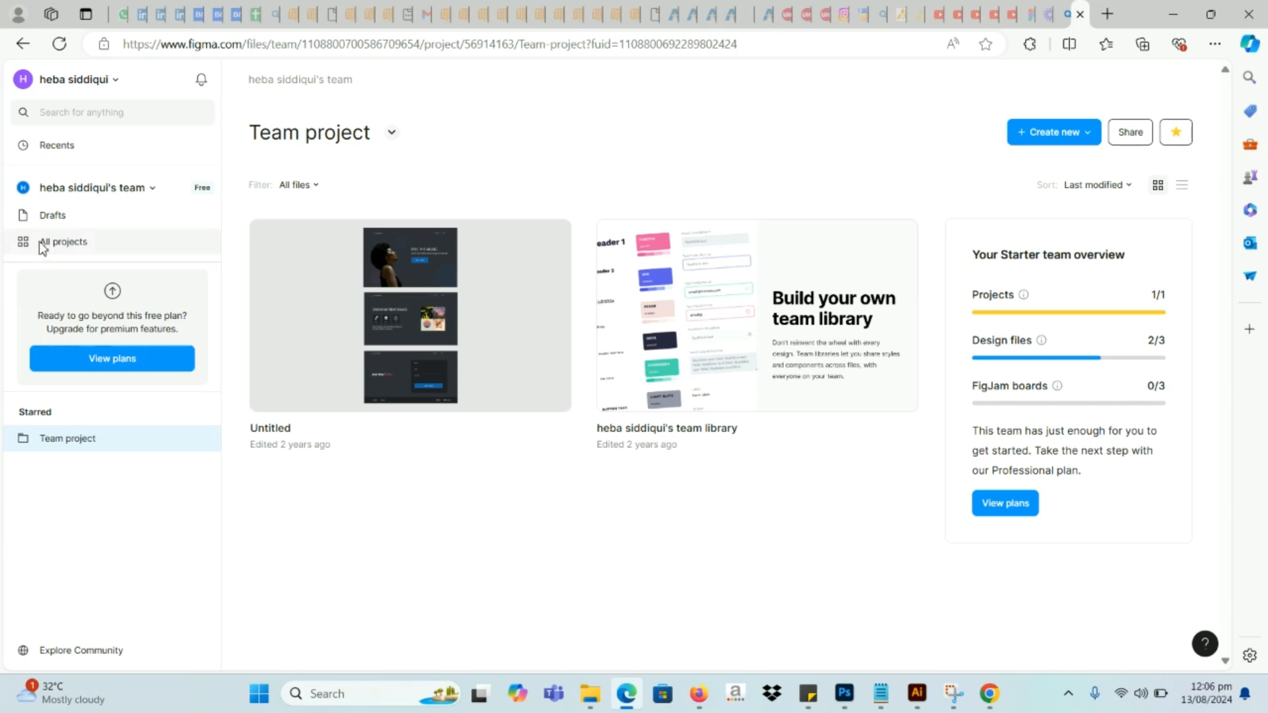
{"action": "left_click", "coordinate": [46, 191]}
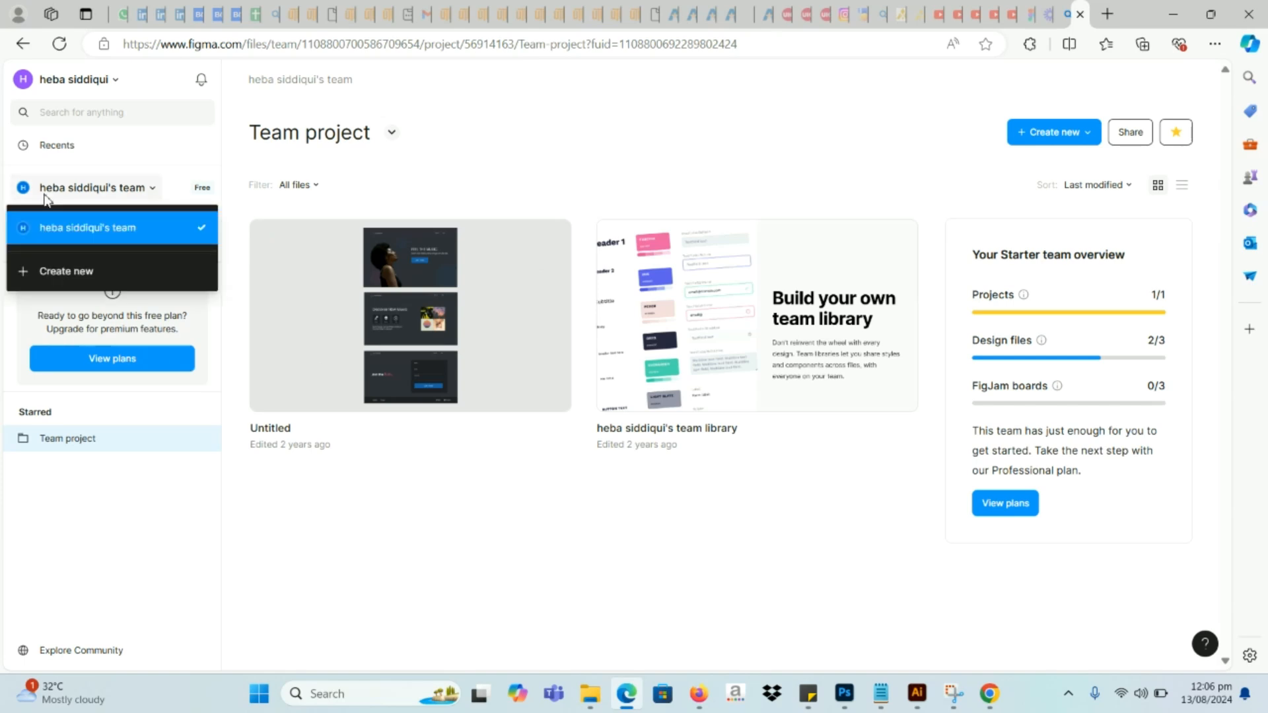
{"action": "left_click", "coordinate": [51, 228]}
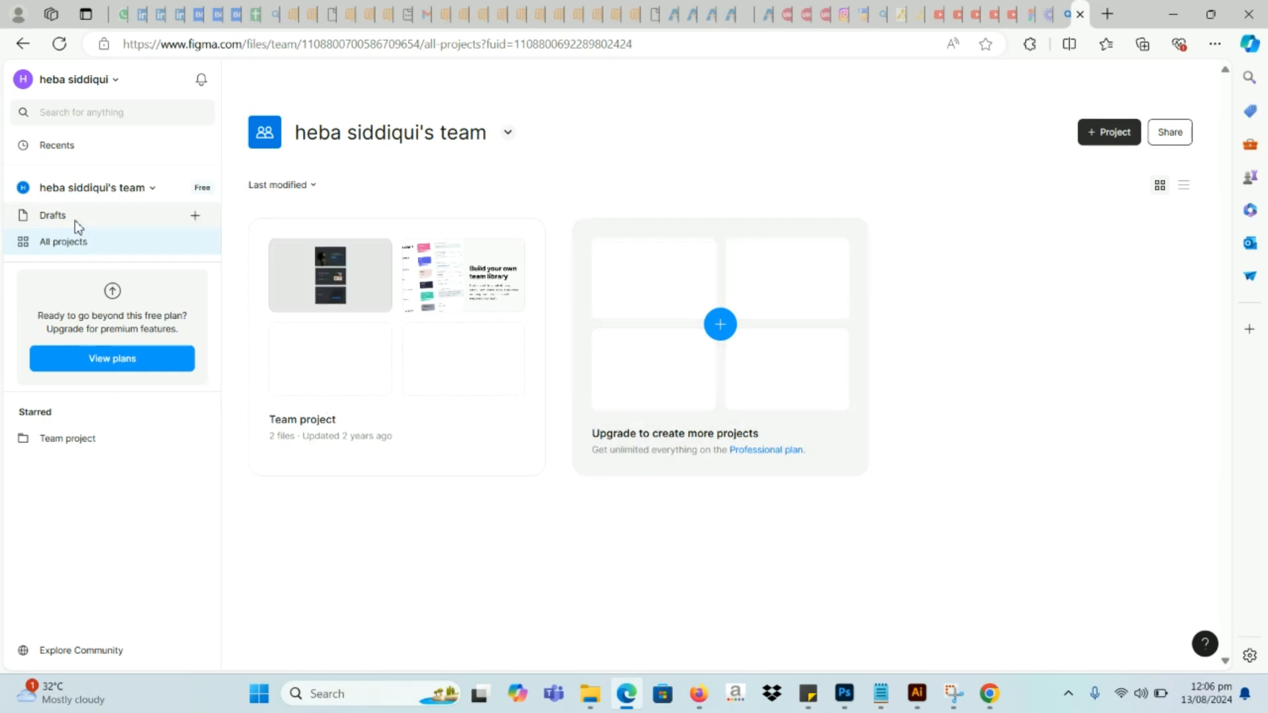
{"action": "left_click", "coordinate": [60, 86]}
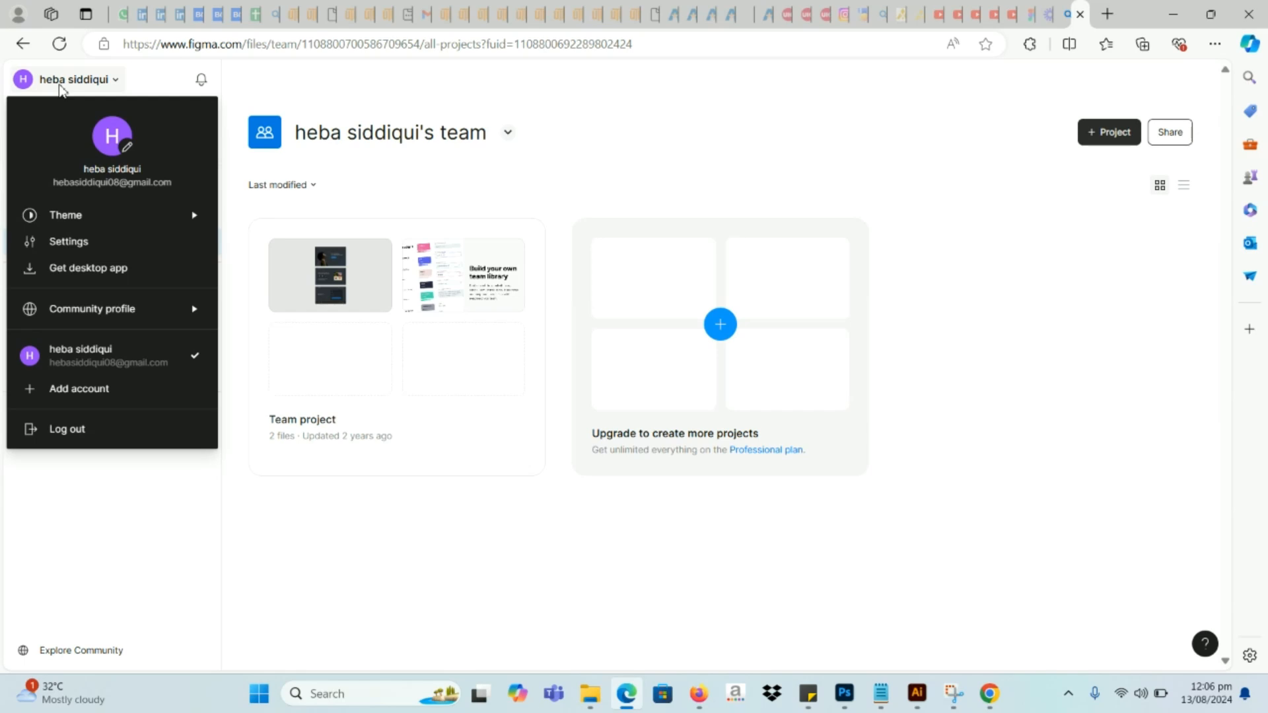
{"action": "left_click", "coordinate": [59, 86]}
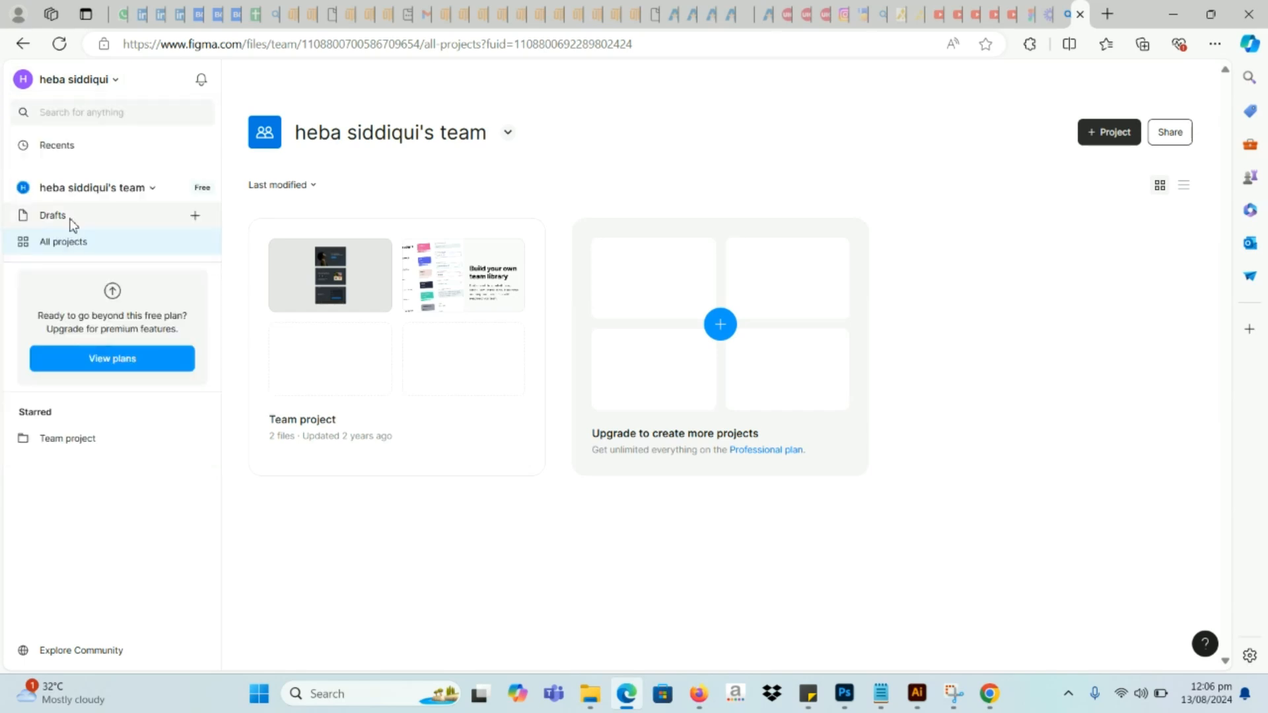
{"action": "left_click", "coordinate": [71, 188]}
{"action": "left_click", "coordinate": [35, 181]}
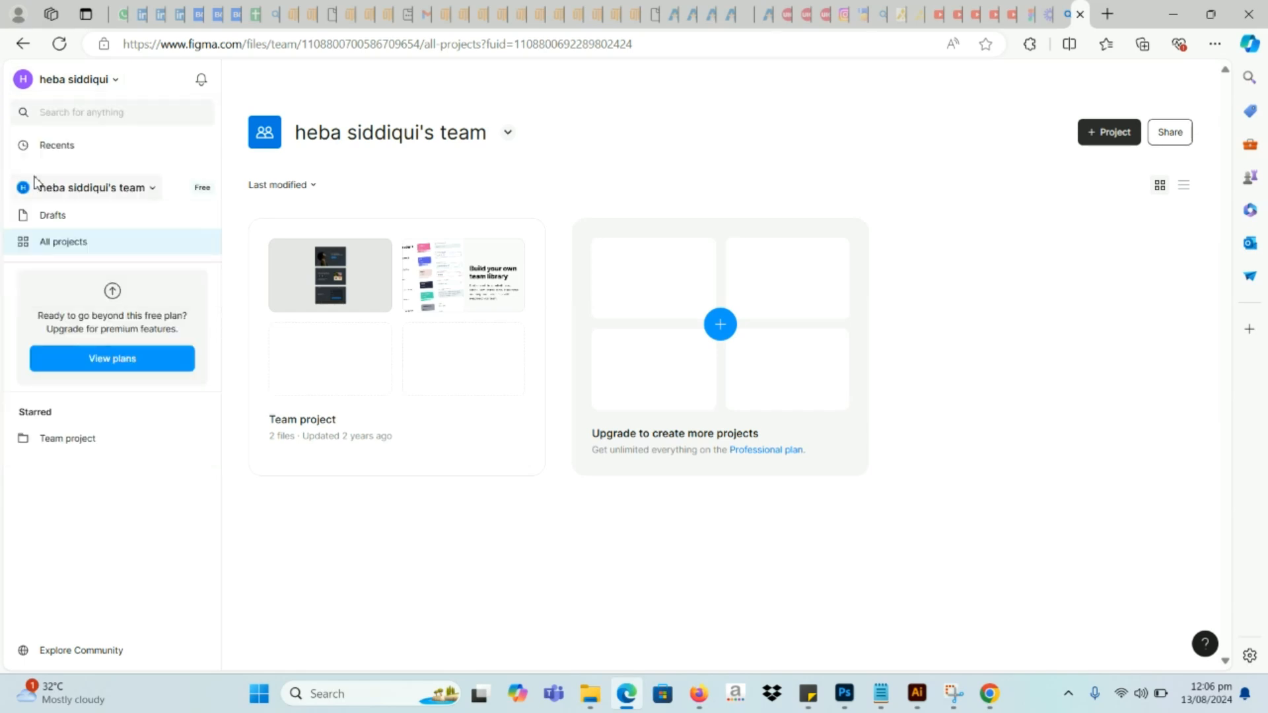
Step: Create a new blank design file from the recent files page
{"action": "left_click", "coordinate": [49, 147]}
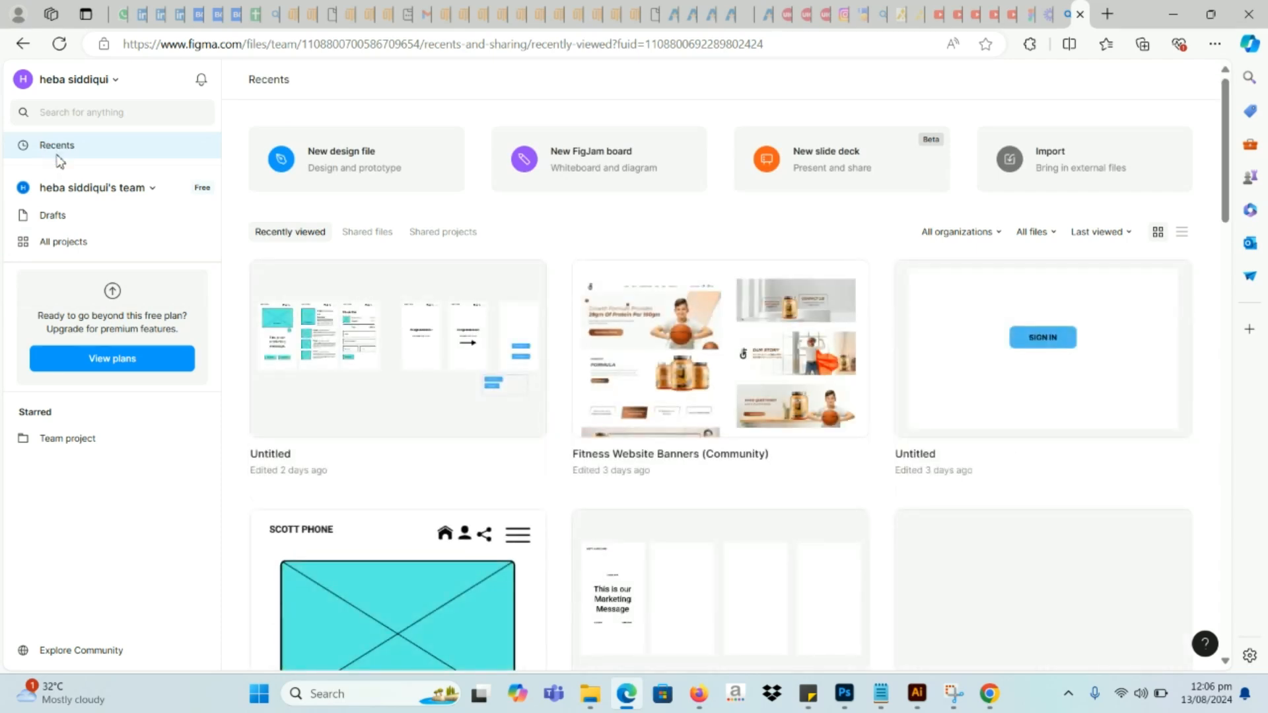
{"action": "left_click", "coordinate": [376, 152]}
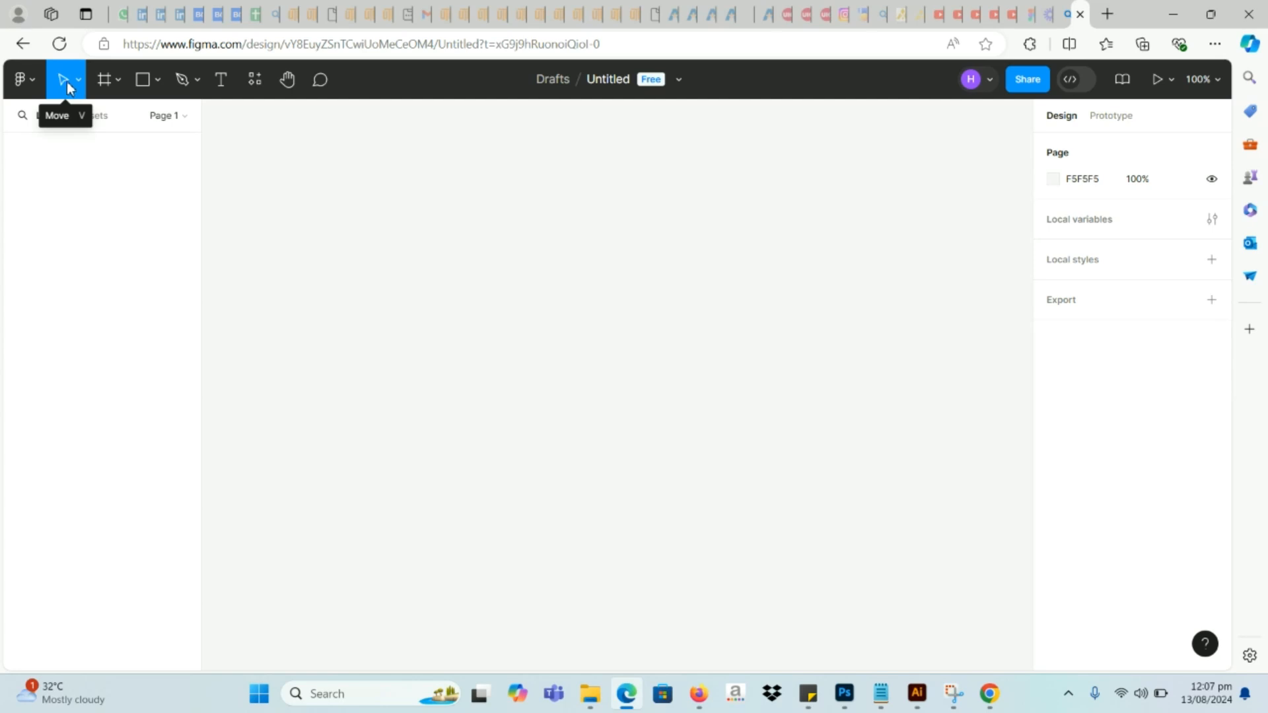
Step: Review the File, Edit and Object commands and the variants of the move, frame and shape tools
{"action": "left_click", "coordinate": [33, 82]}
{"action": "mouse_move", "coordinate": [69, 196]}
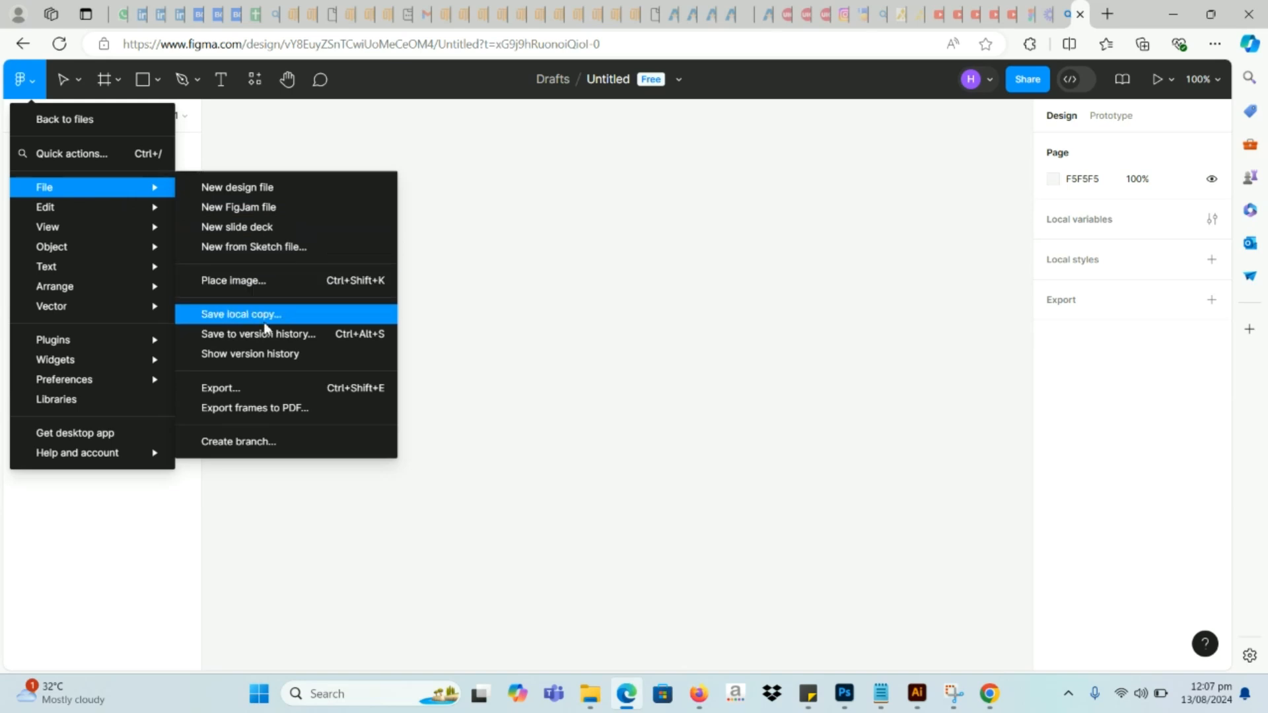
{"action": "mouse_move", "coordinate": [153, 272]}
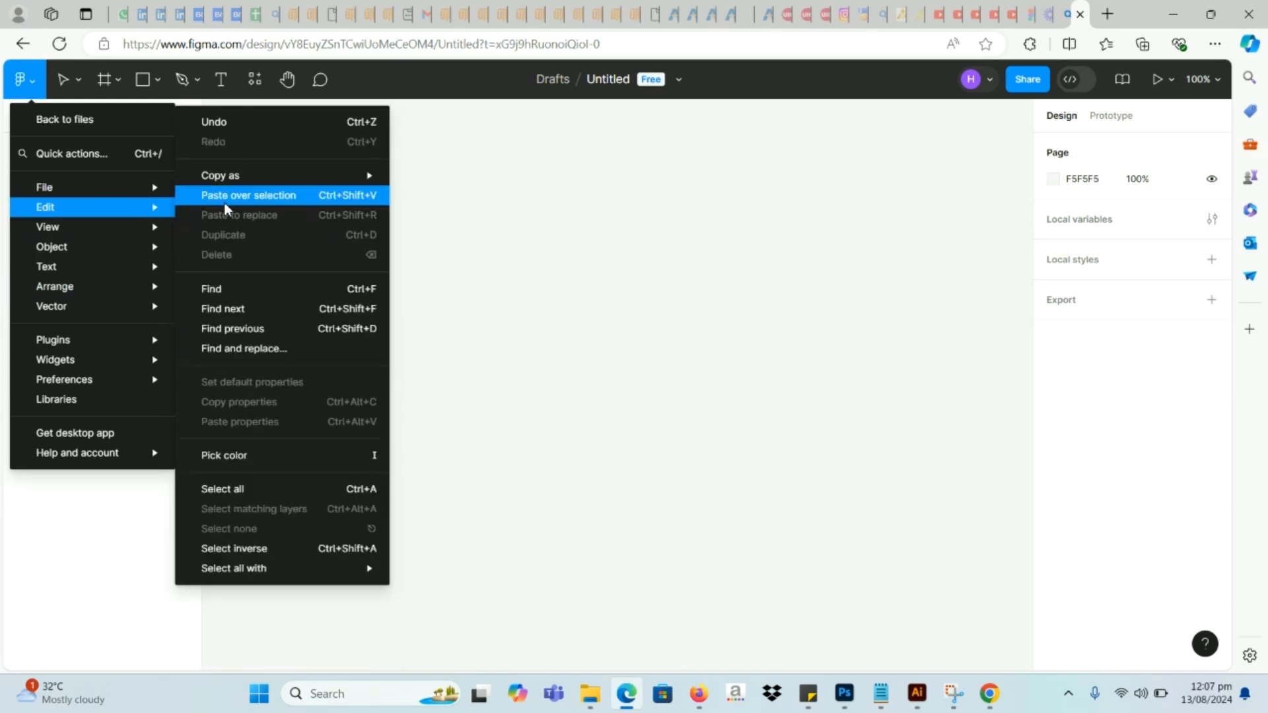
{"action": "mouse_move", "coordinate": [100, 257]}
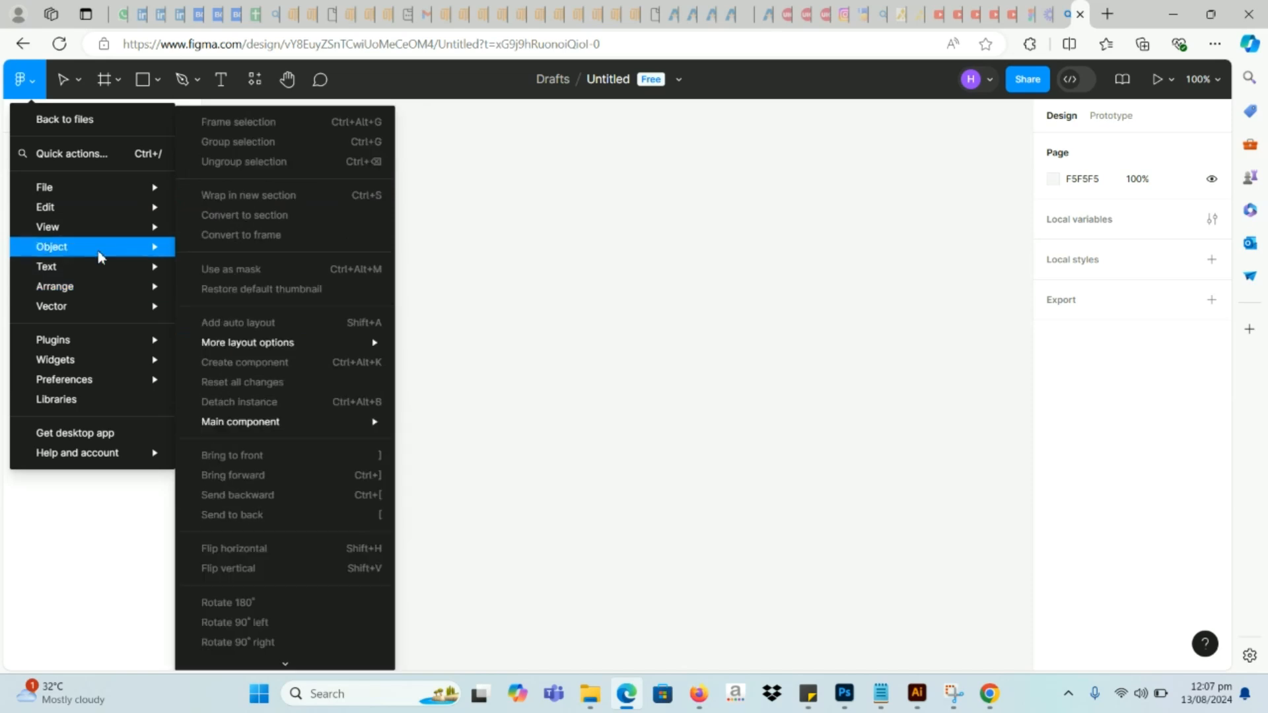
{"action": "left_click", "coordinate": [78, 91]}
{"action": "left_click", "coordinate": [78, 91]}
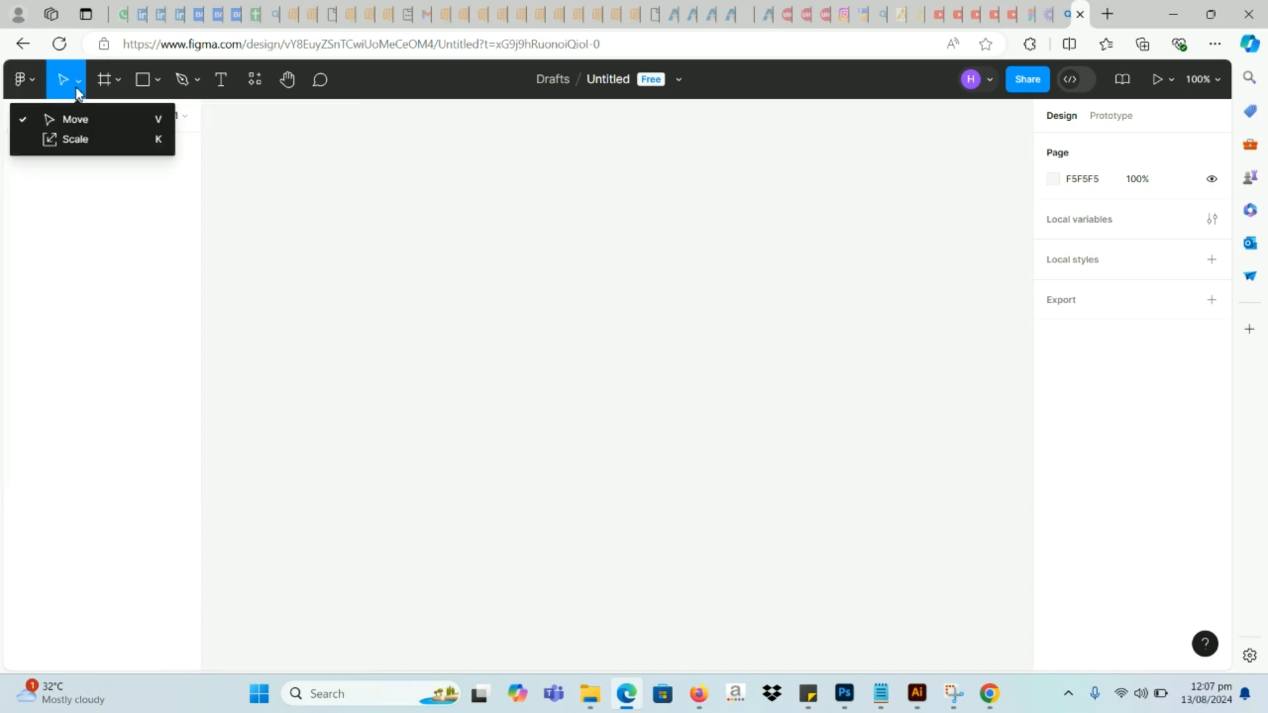
{"action": "left_click", "coordinate": [120, 78]}
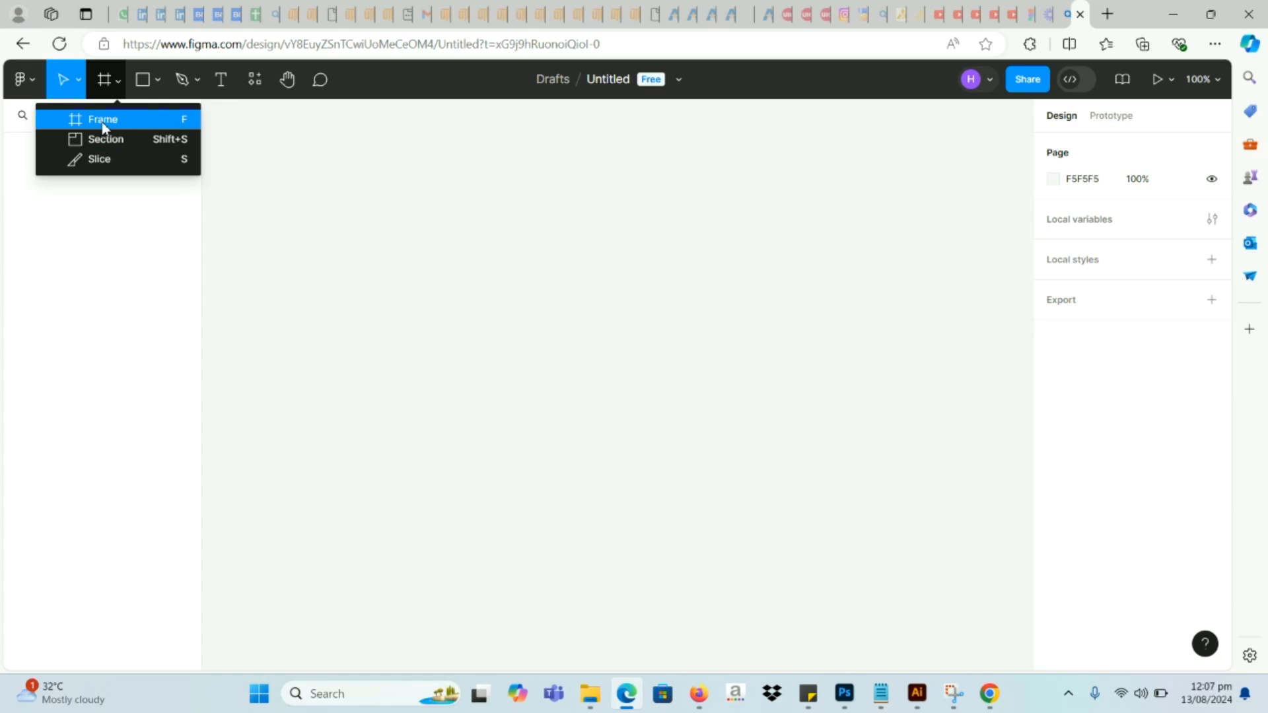
{"action": "left_click", "coordinate": [157, 79]}
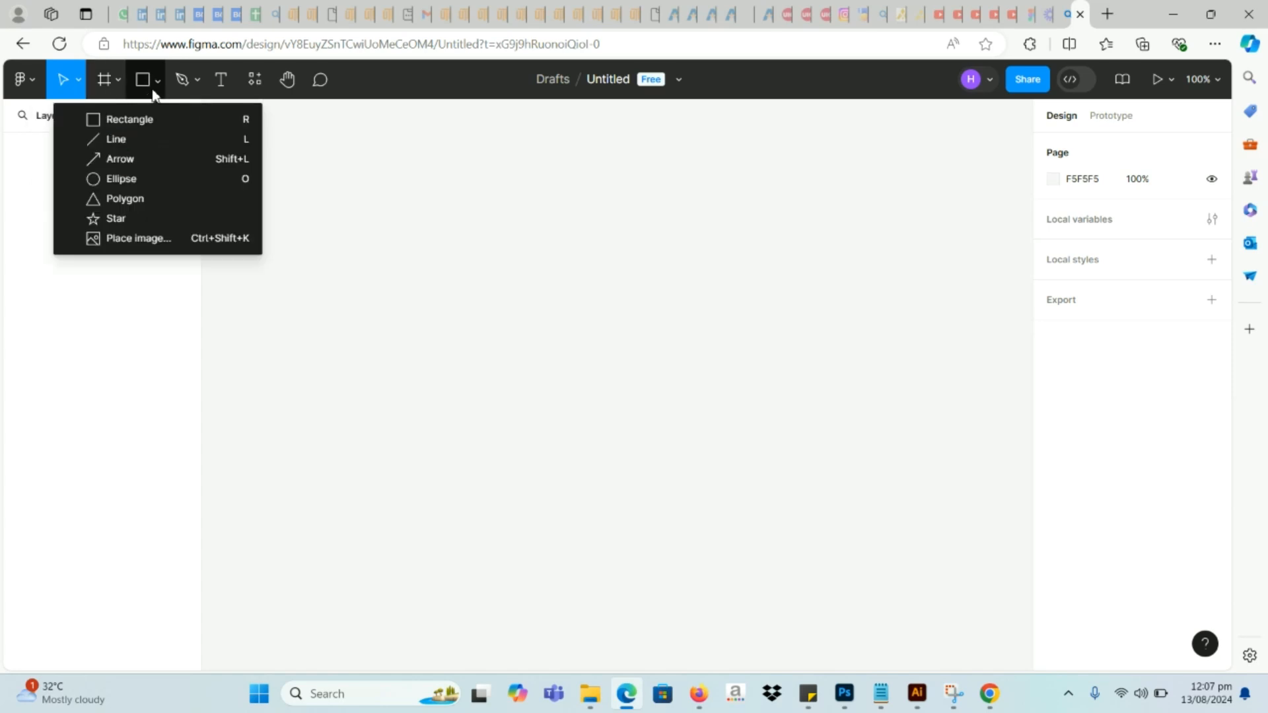
Step: Draw a frame about 388 × 396 on the empty canvas with the Frame tool
{"action": "left_click", "coordinate": [104, 80]}
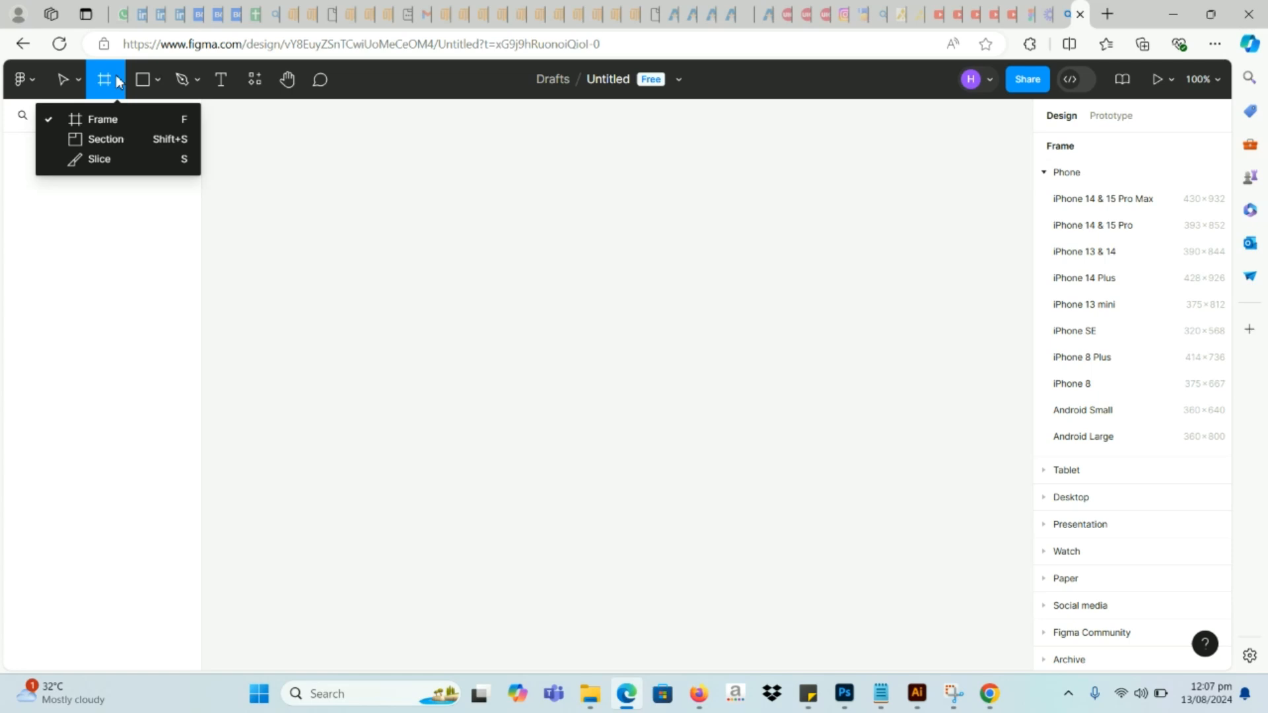
{"action": "left_click", "coordinate": [125, 117]}
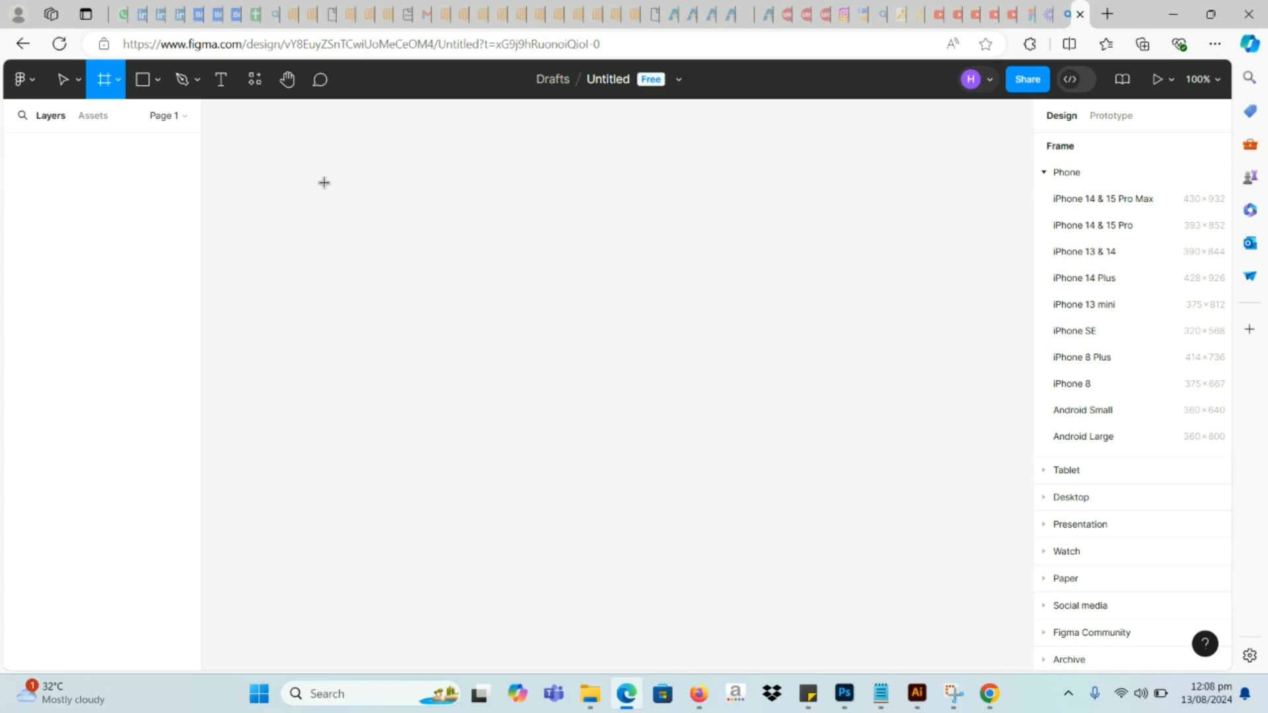
{"action": "left_click_drag", "start_coordinate": [311, 168], "coordinate": [633, 495]}
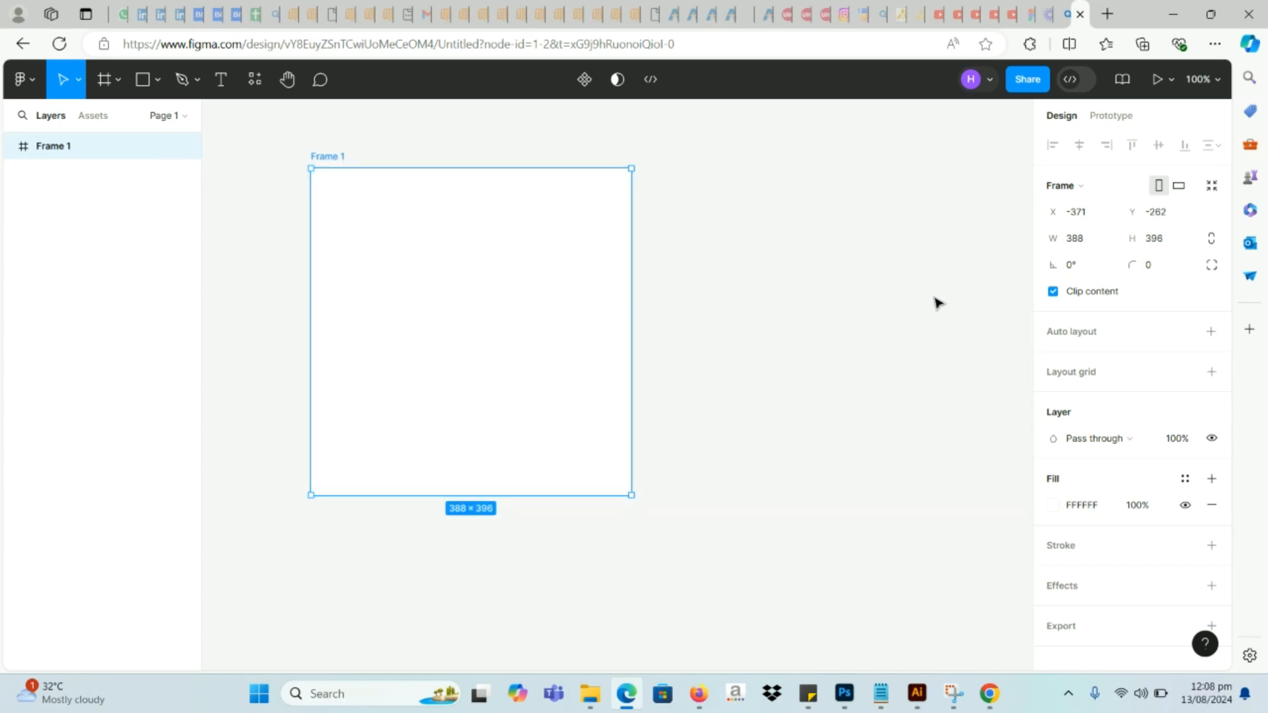
Step: Set the drawn frame's width and height to 1080 each
{"action": "left_click", "coordinate": [1052, 290]}
{"action": "left_click", "coordinate": [1052, 290]}
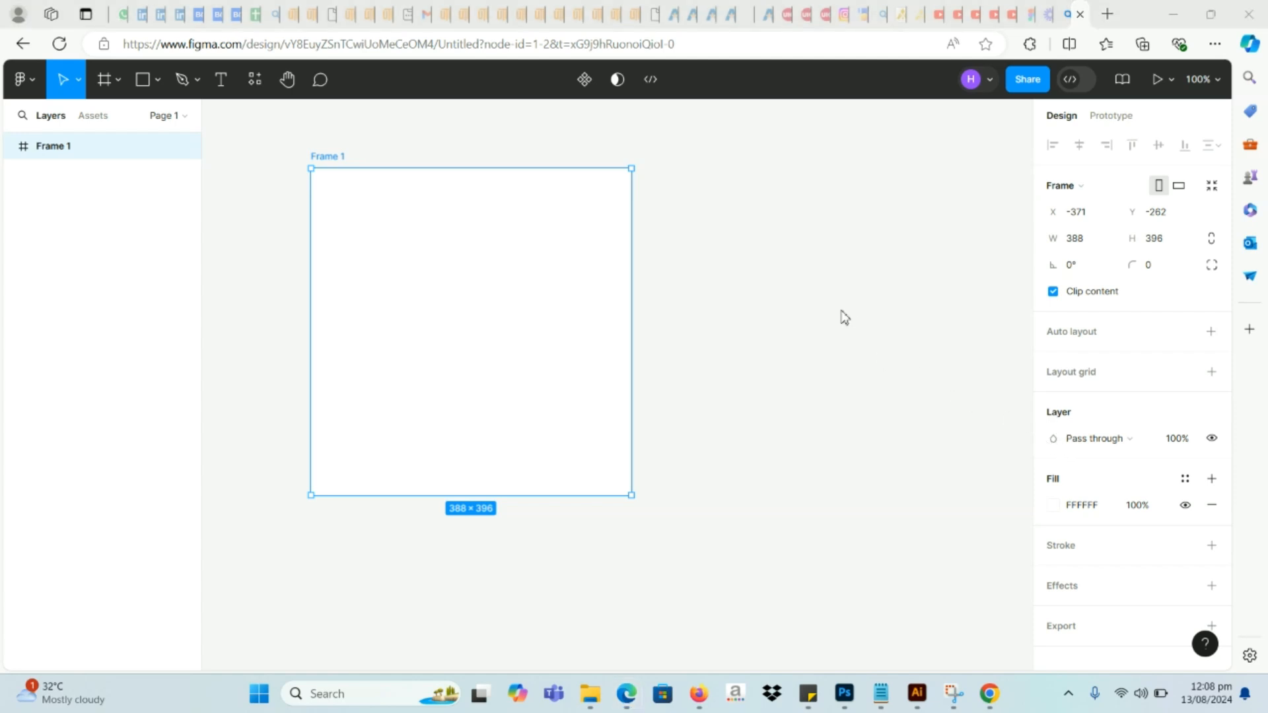
{"action": "left_click", "coordinate": [1076, 240]}
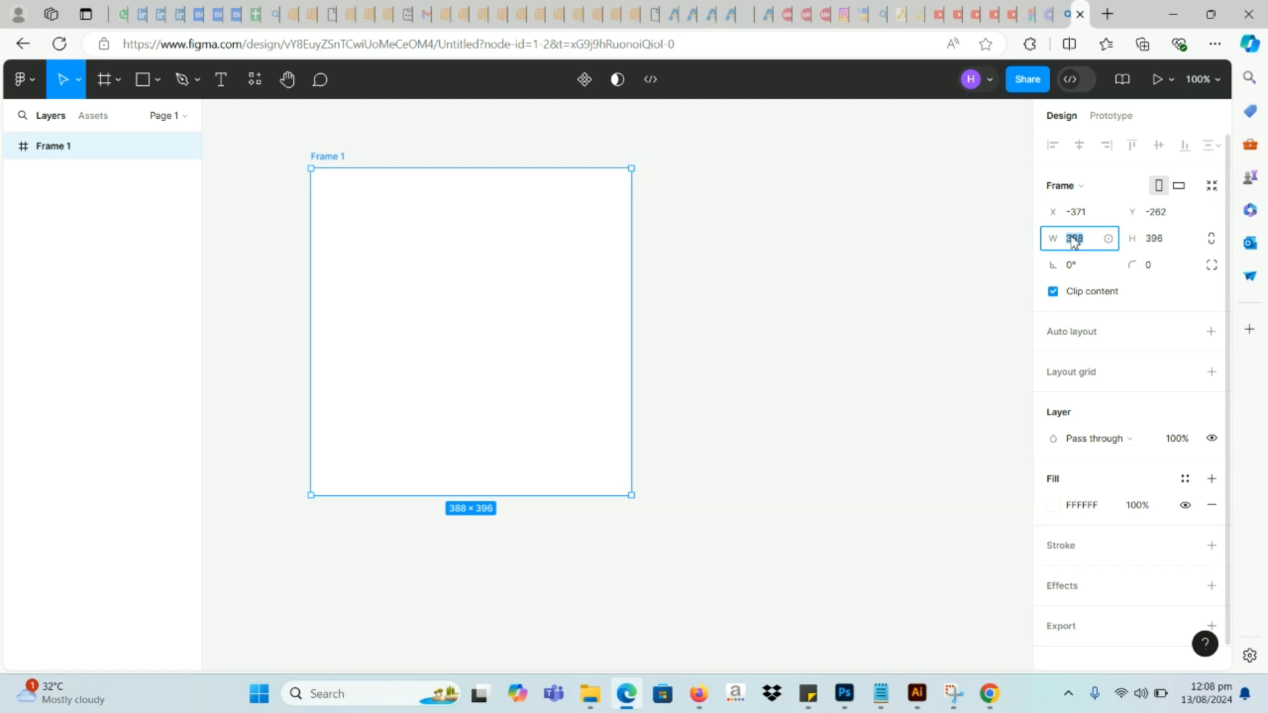
{"action": "type", "text": "1080"}
{"action": "left_click", "coordinate": [1156, 239]}
{"action": "type", "text": "1"}
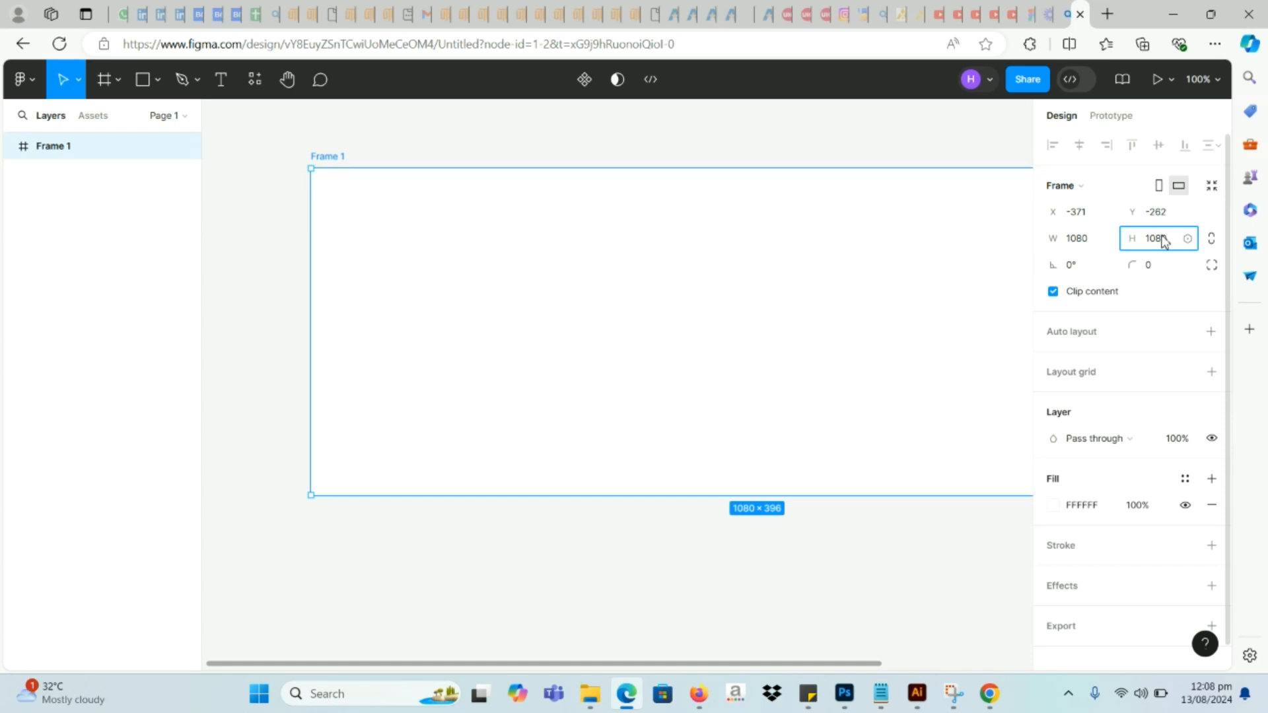
{"action": "type", "text": "080"}
{"action": "key", "text": "Tab"}
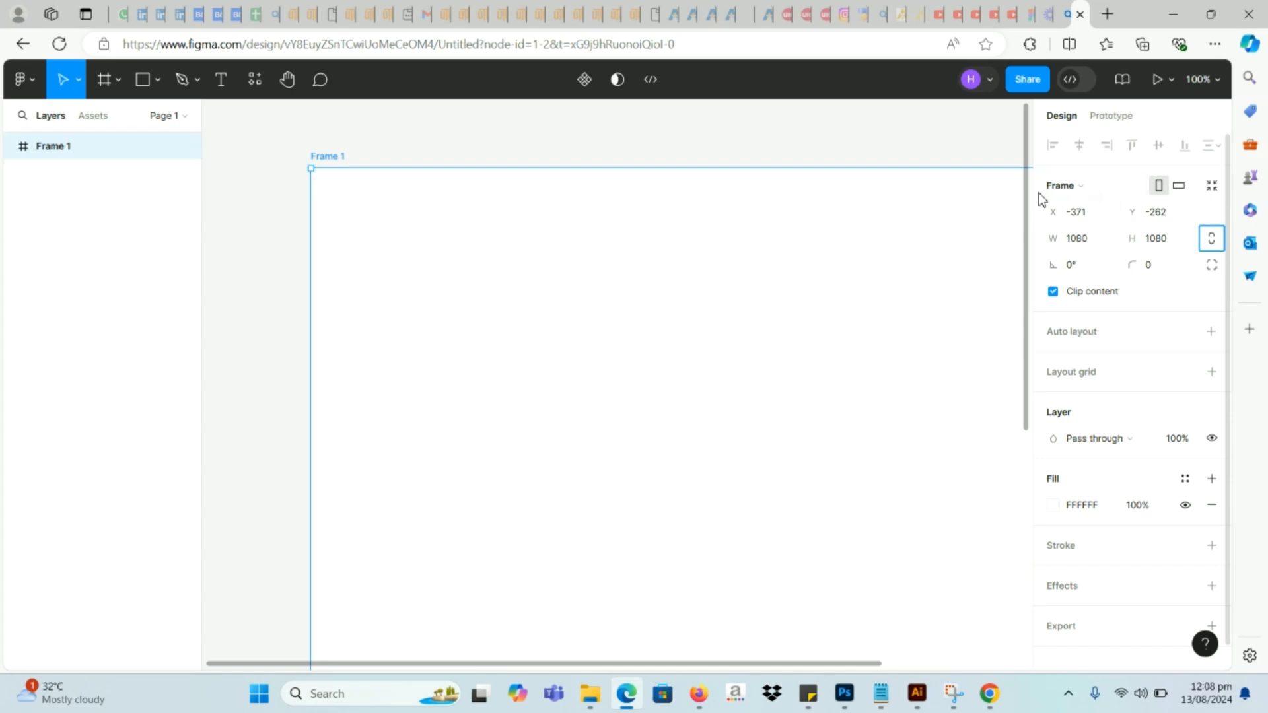
Step: Resize the frame with the iPhone 8 preset, 375 × 667
{"action": "left_click", "coordinate": [1081, 193]}
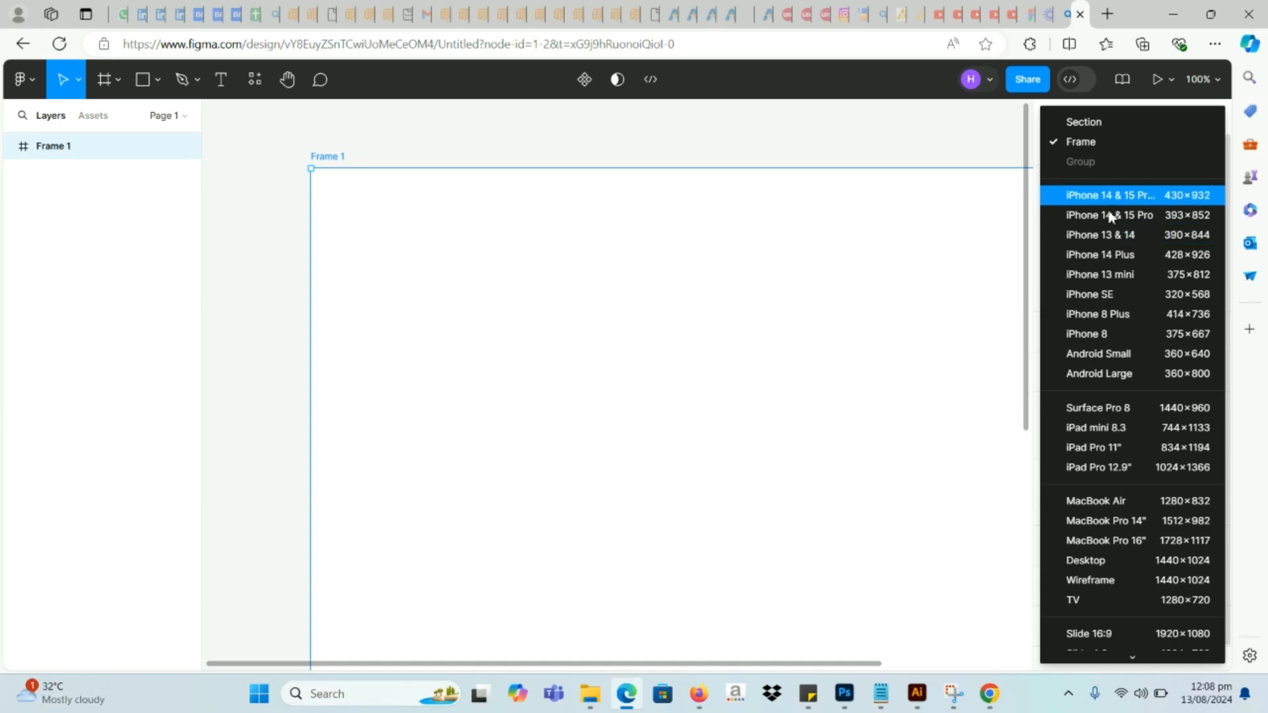
{"action": "scroll", "coordinate": [1101, 469], "scroll_direction": "down", "scroll_amount": 3}
{"action": "scroll", "coordinate": [1101, 465], "scroll_direction": "down", "scroll_amount": 3}
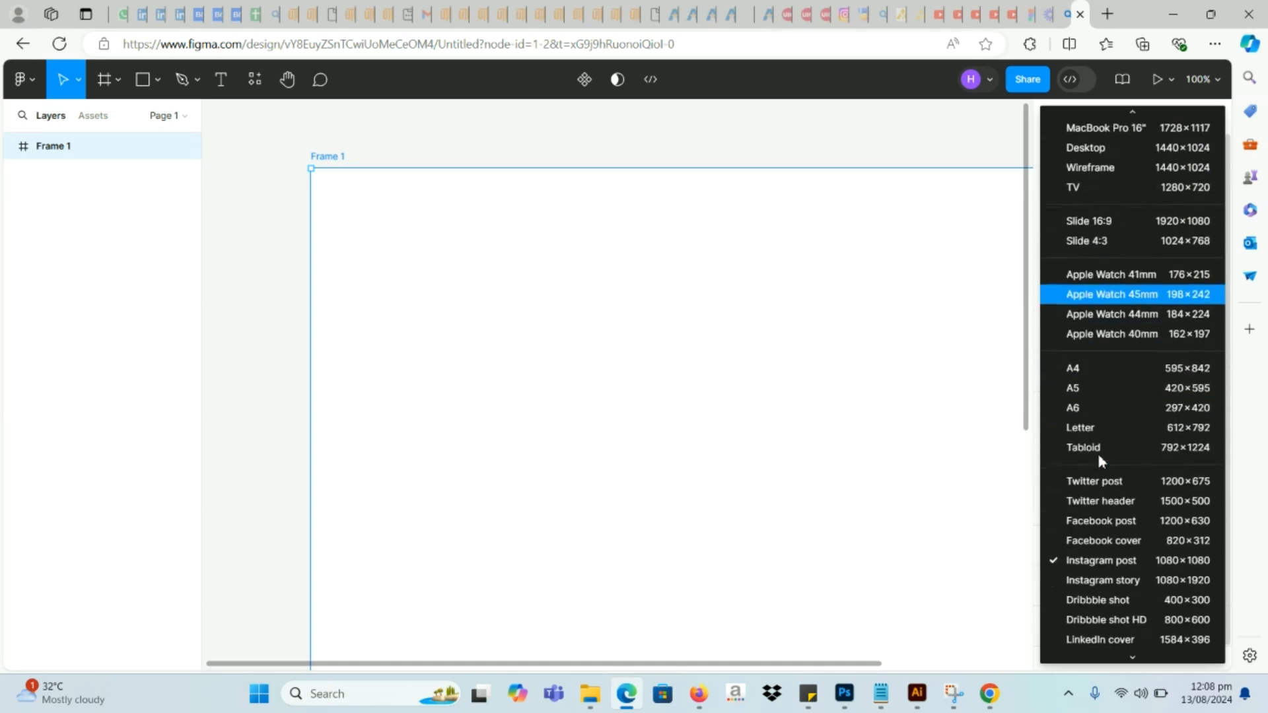
{"action": "scroll", "coordinate": [1098, 455], "scroll_direction": "down", "scroll_amount": 4}
{"action": "scroll", "coordinate": [1101, 451], "scroll_direction": "down", "scroll_amount": 2}
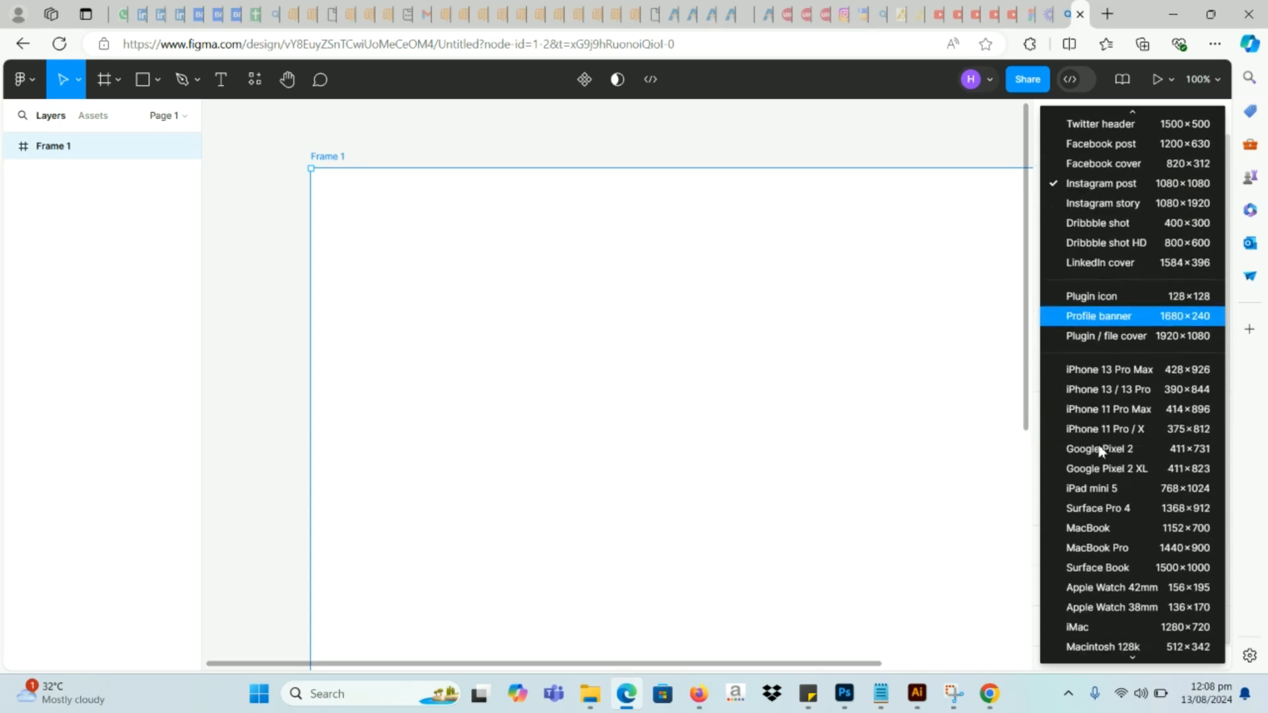
{"action": "scroll", "coordinate": [1099, 451], "scroll_direction": "up", "scroll_amount": 7}
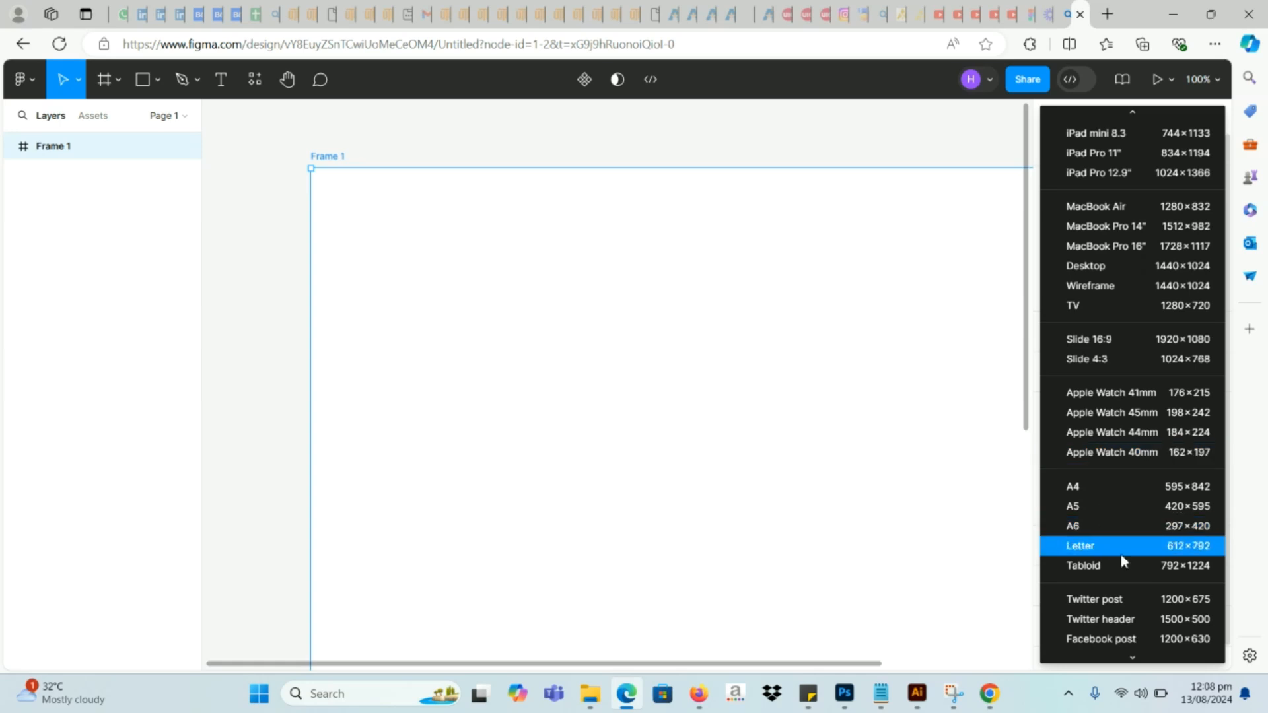
{"action": "scroll", "coordinate": [1134, 562], "scroll_direction": "down", "scroll_amount": 5}
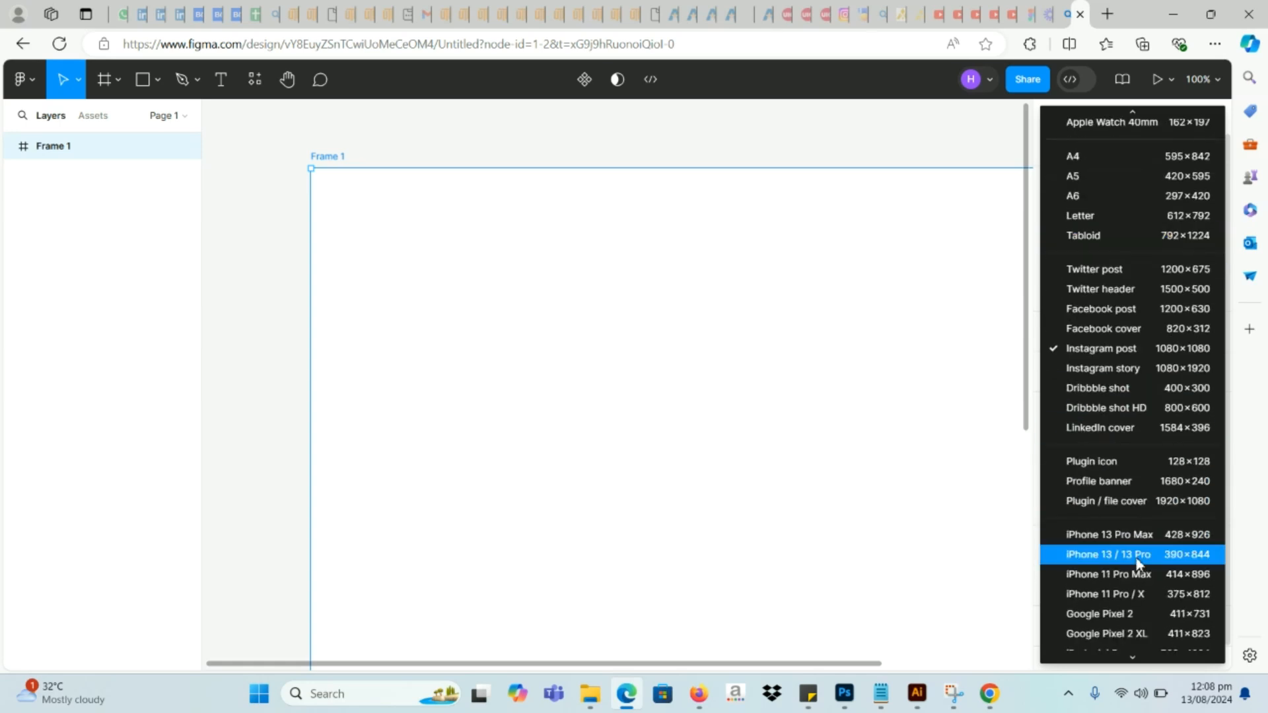
{"action": "scroll", "coordinate": [1137, 555], "scroll_direction": "up", "scroll_amount": 9}
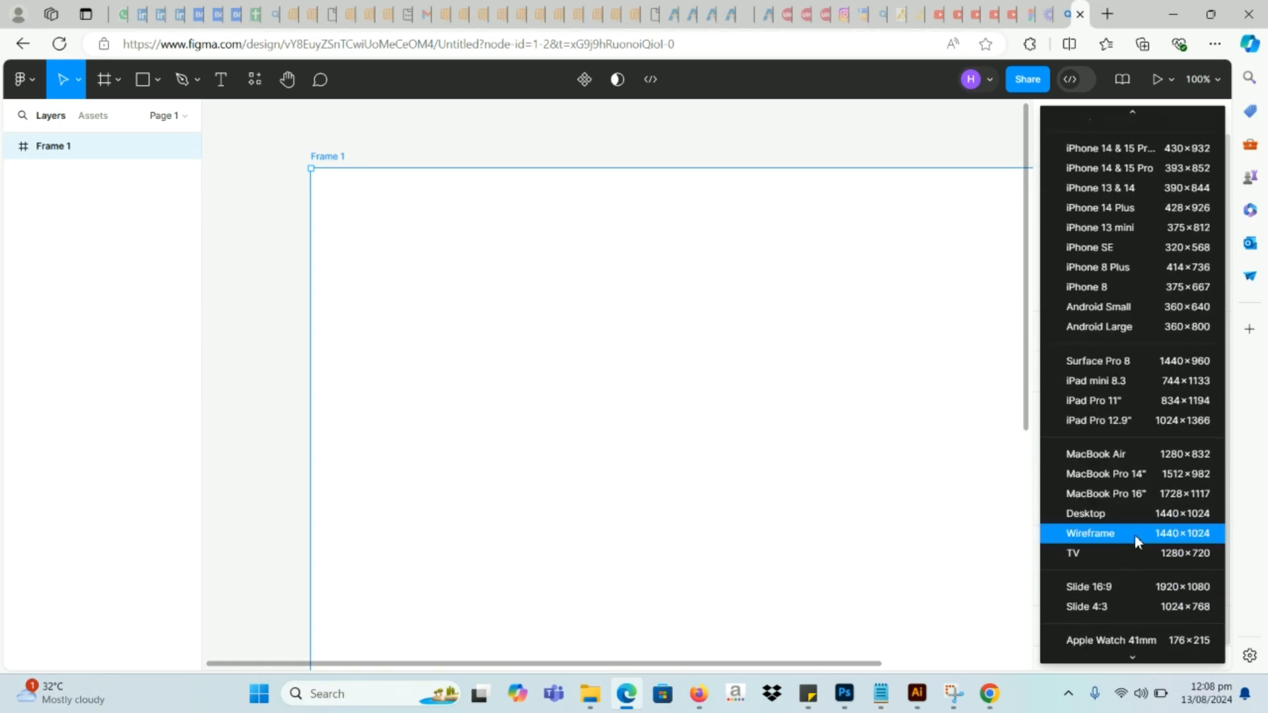
{"action": "left_click", "coordinate": [1124, 288]}
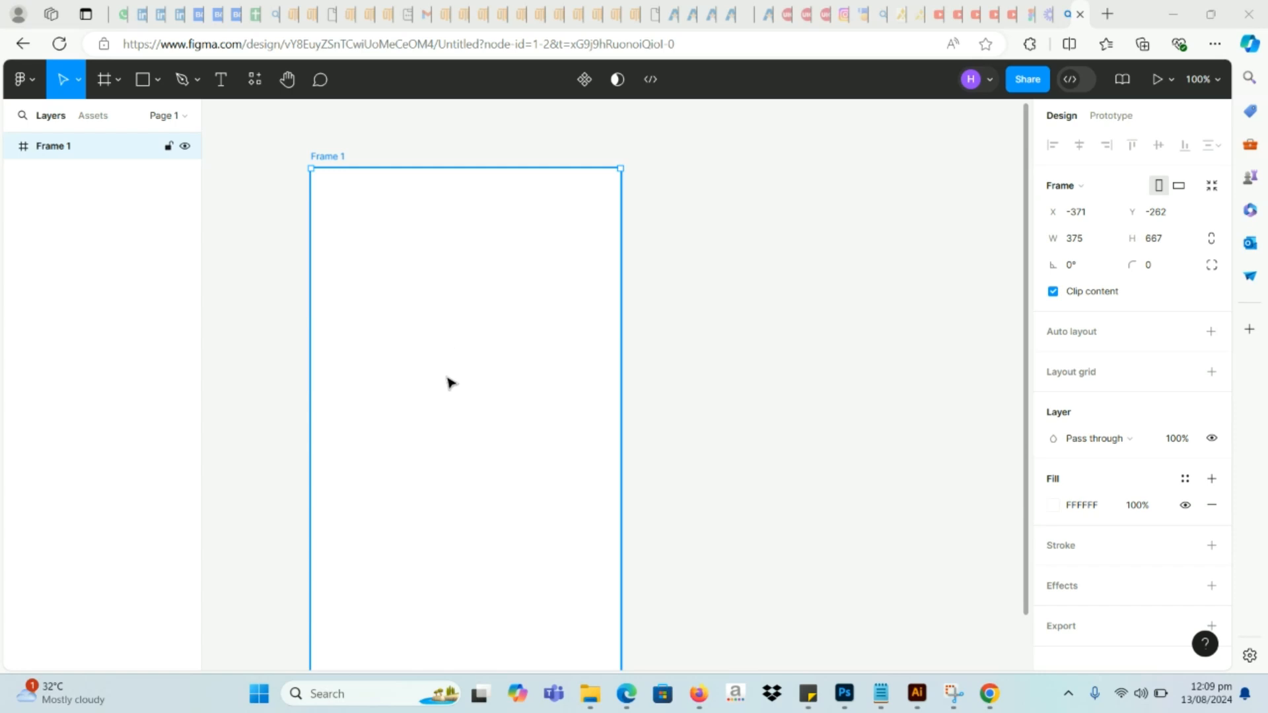
Step: Duplicate the iPhone 8 frame three times, placing the copies side by side in one row
{"action": "left_click_drag", "start_coordinate": [447, 379], "coordinate": [812, 367]}
{"action": "key", "text": "Delete"}
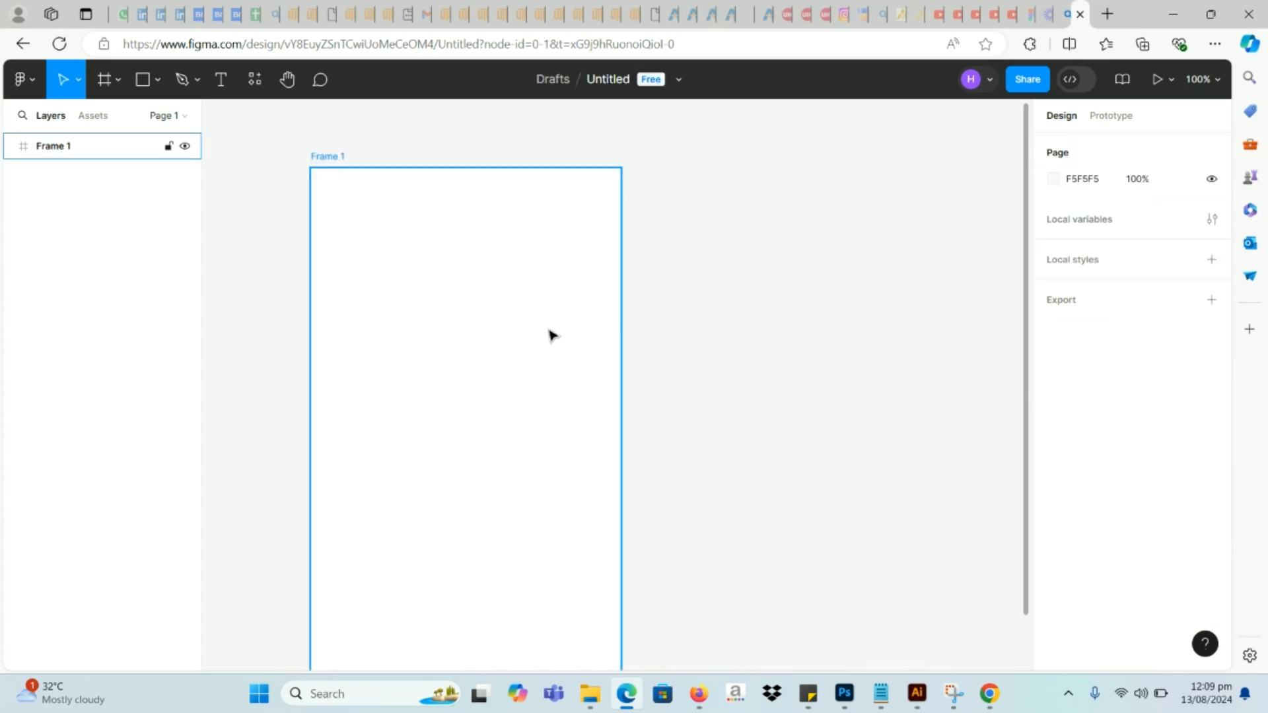
{"action": "left_click", "coordinate": [490, 342]}
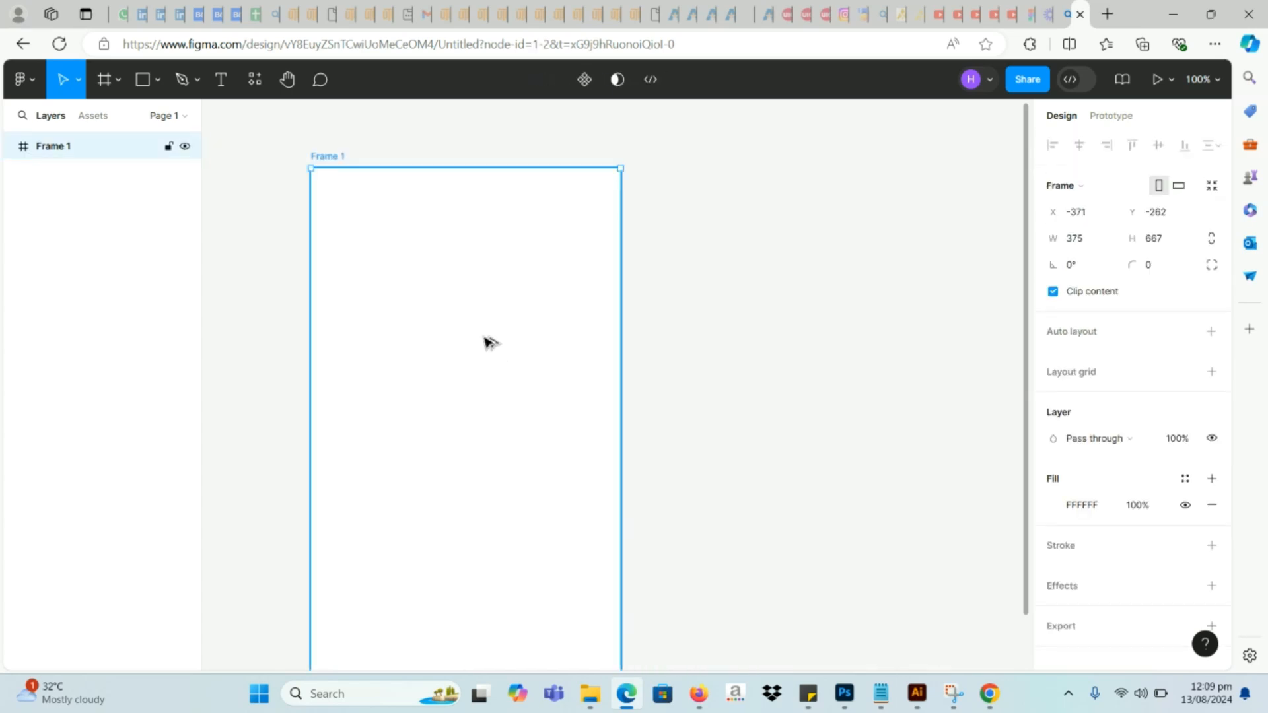
{"action": "left_click_drag", "start_coordinate": [490, 342], "coordinate": [747, 338]}
{"action": "mouse_move", "coordinate": [763, 411]}
{"action": "left_mouse_down"}
{"action": "mouse_move", "coordinate": [430, 405]}
{"action": "mouse_move", "coordinate": [770, 396]}
{"action": "mouse_move", "coordinate": [786, 401]}
{"action": "mouse_move", "coordinate": [779, 411]}
{"action": "left_mouse_up"}
{"action": "left_click_drag", "start_coordinate": [518, 387], "coordinate": [869, 399]}
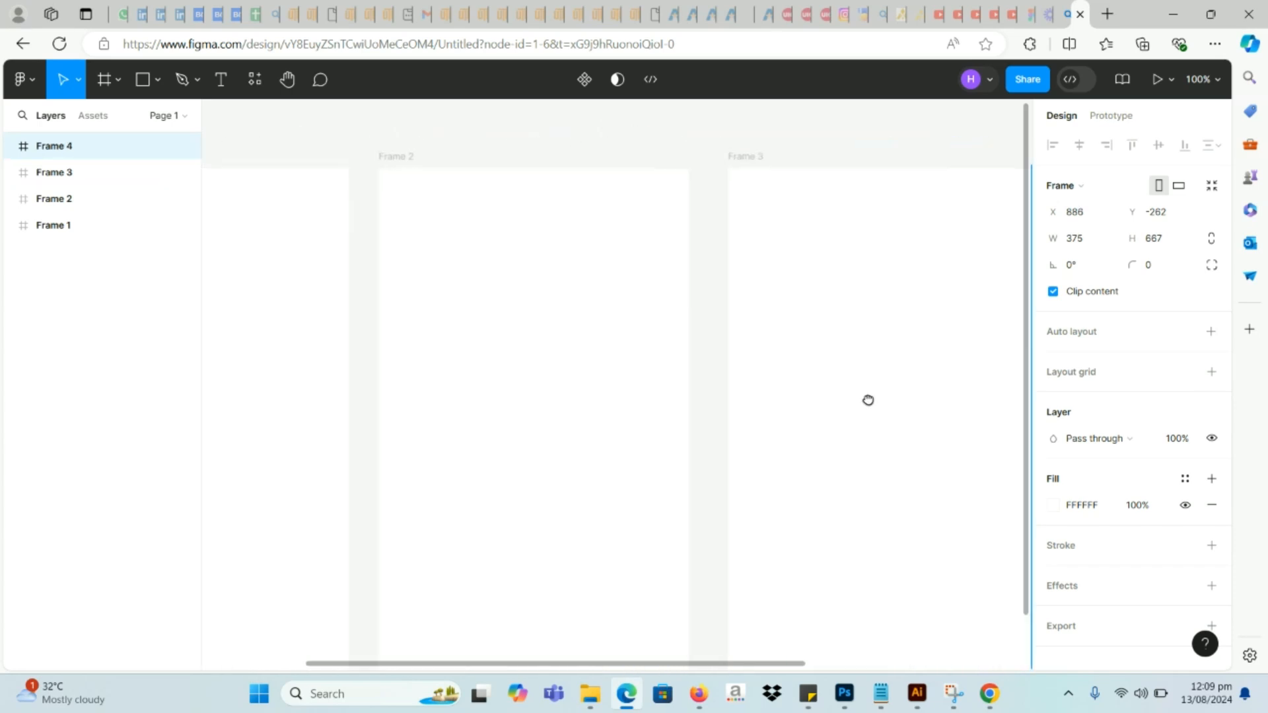
Step: Look over the row of phone frames from close up and as a whole, leaving nothing selected
{"action": "left_click_drag", "start_coordinate": [419, 351], "coordinate": [640, 331]}
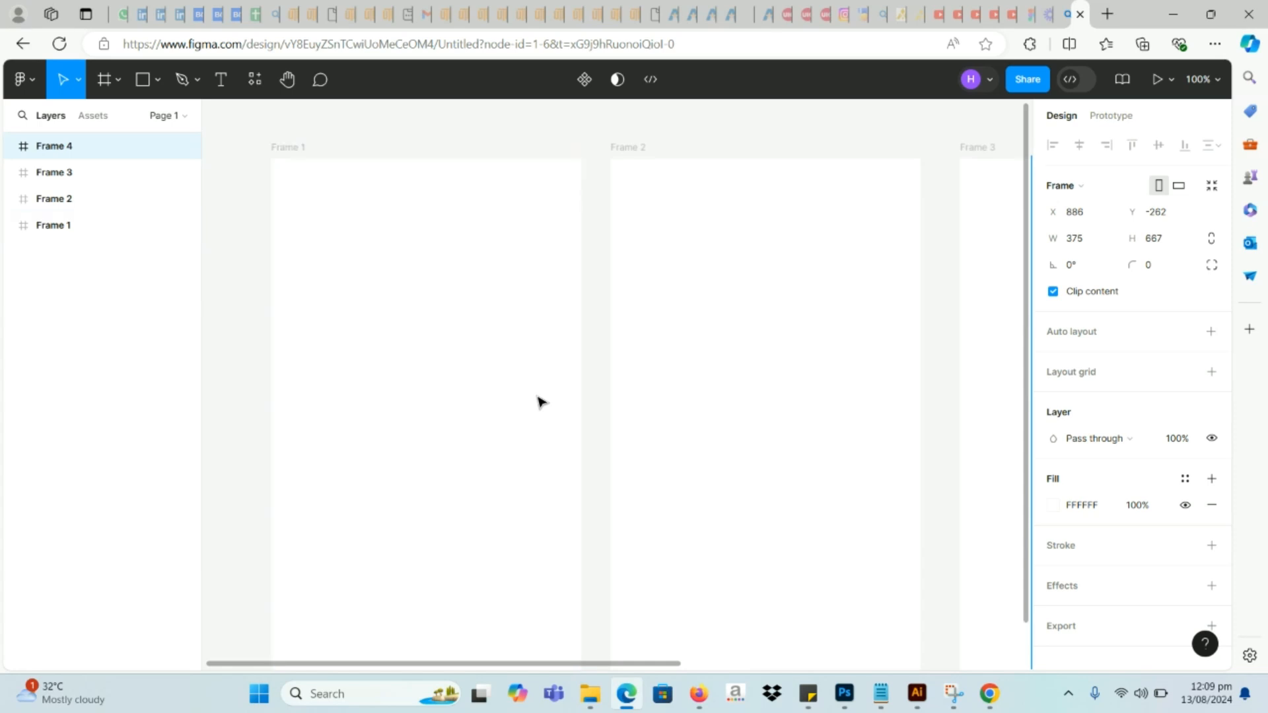
{"action": "scroll", "coordinate": [540, 402], "scroll_direction": "down", "scroll_amount": 2}
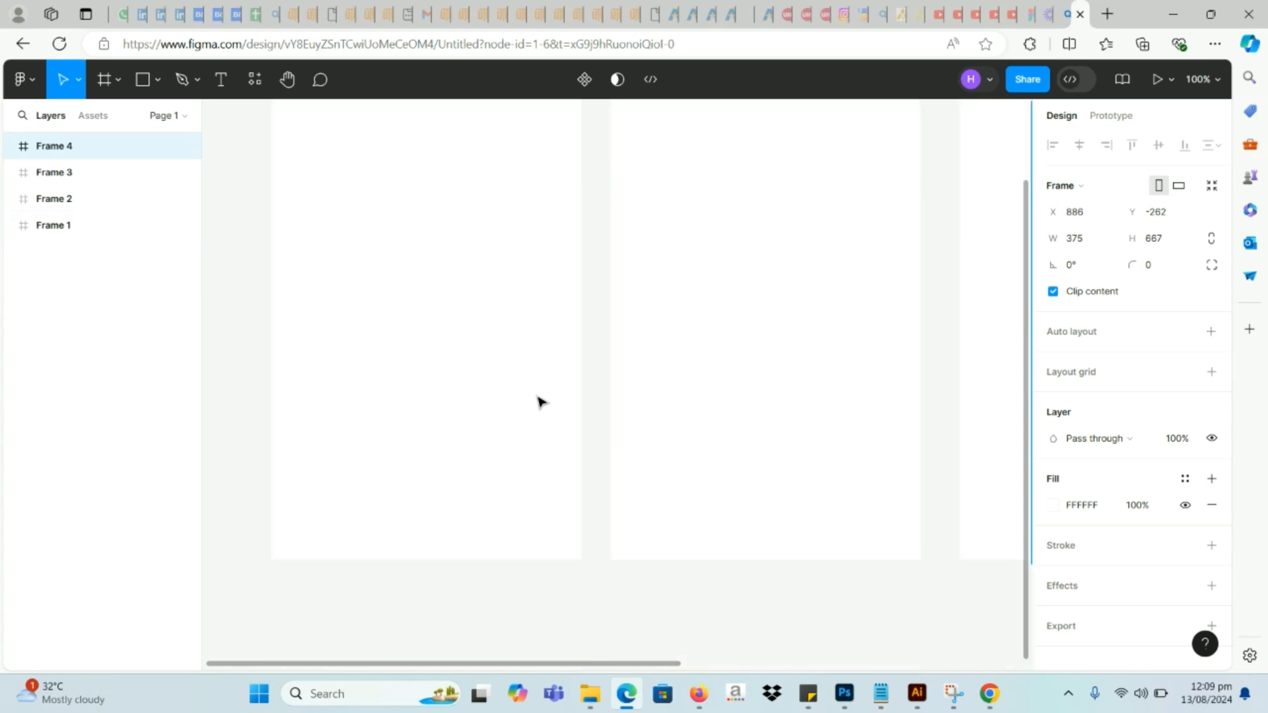
{"action": "scroll", "coordinate": [540, 402], "scroll_direction": "left", "scroll_amount": 3}
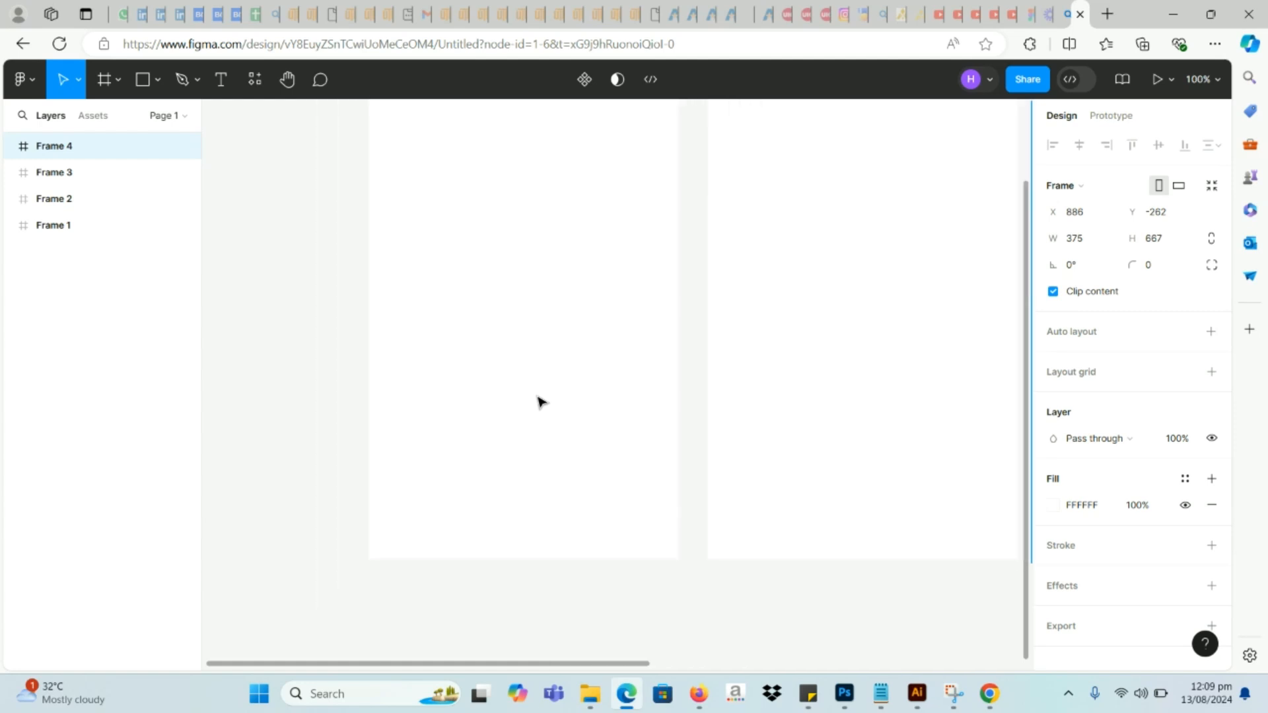
{"action": "scroll", "coordinate": [540, 401], "scroll_direction": "up", "scroll_amount": 5}
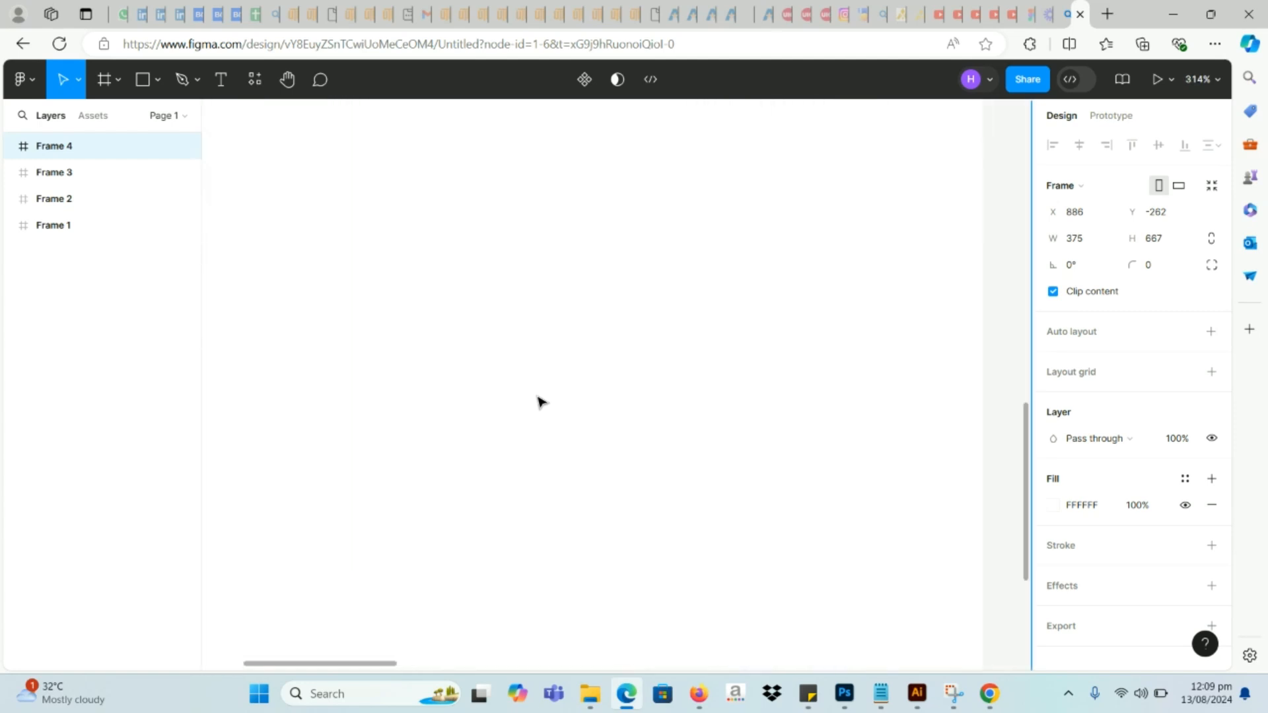
{"action": "scroll", "coordinate": [540, 401], "scroll_direction": "up", "scroll_amount": 3}
{"action": "scroll", "coordinate": [540, 402], "scroll_direction": "down", "scroll_amount": 10}
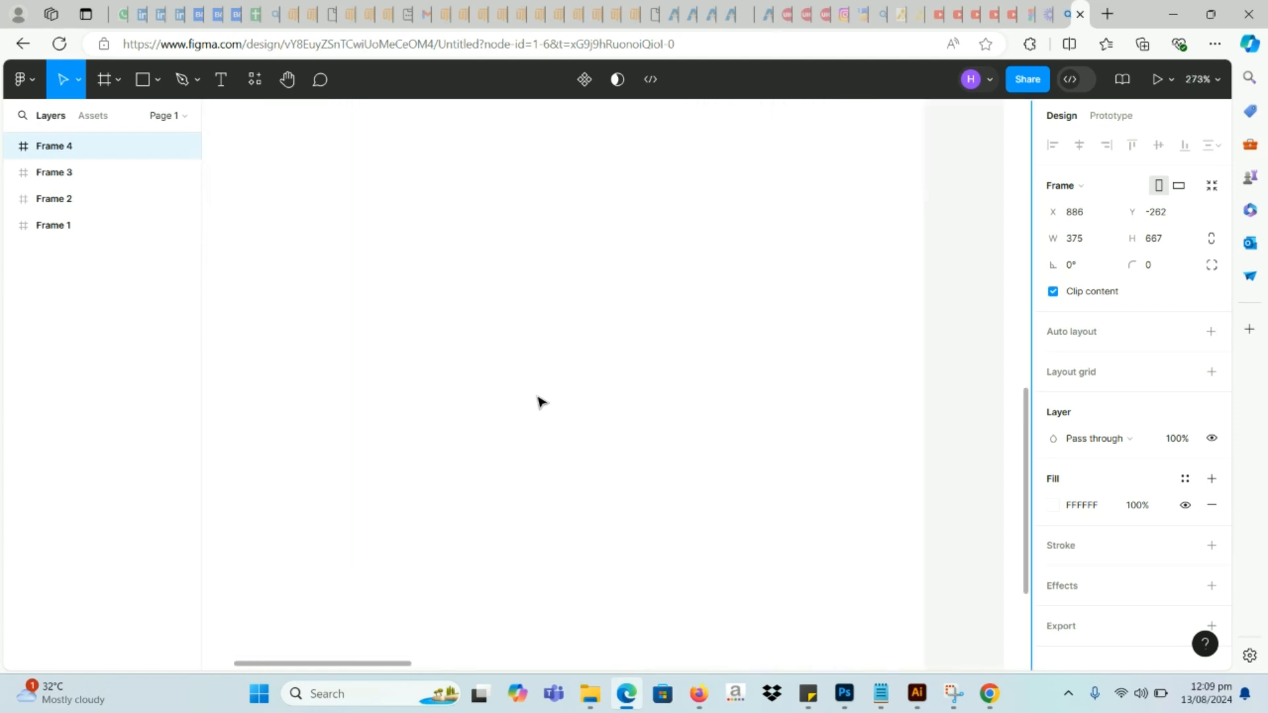
{"action": "scroll", "coordinate": [540, 402], "scroll_direction": "down", "scroll_amount": 4}
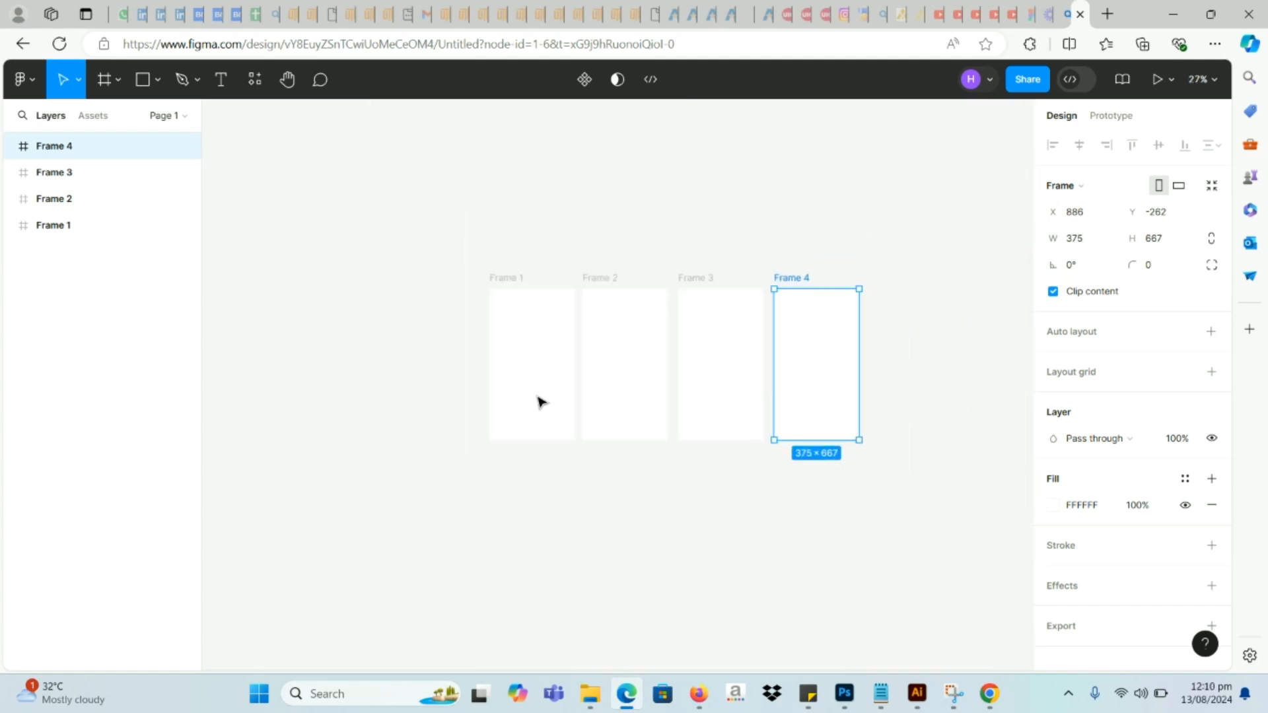
{"action": "scroll", "coordinate": [540, 402], "scroll_direction": "up", "scroll_amount": 3}
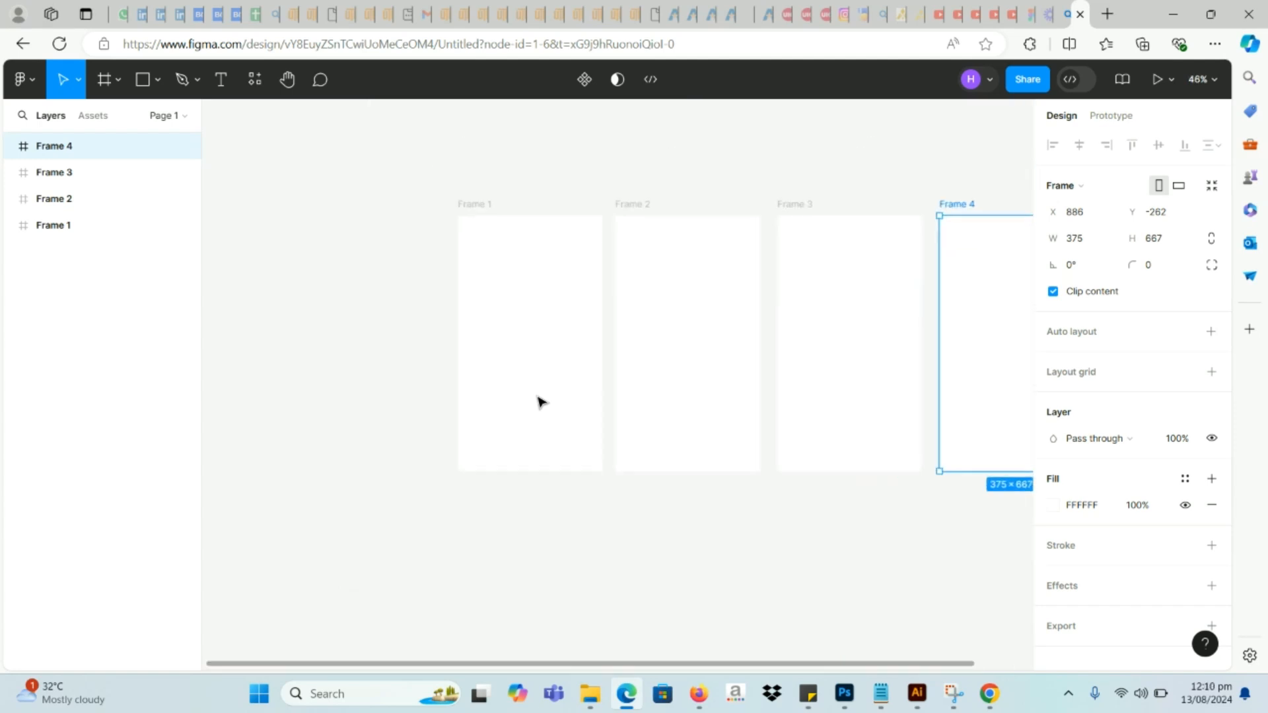
{"action": "scroll", "coordinate": [540, 402], "scroll_direction": "up", "scroll_amount": 1}
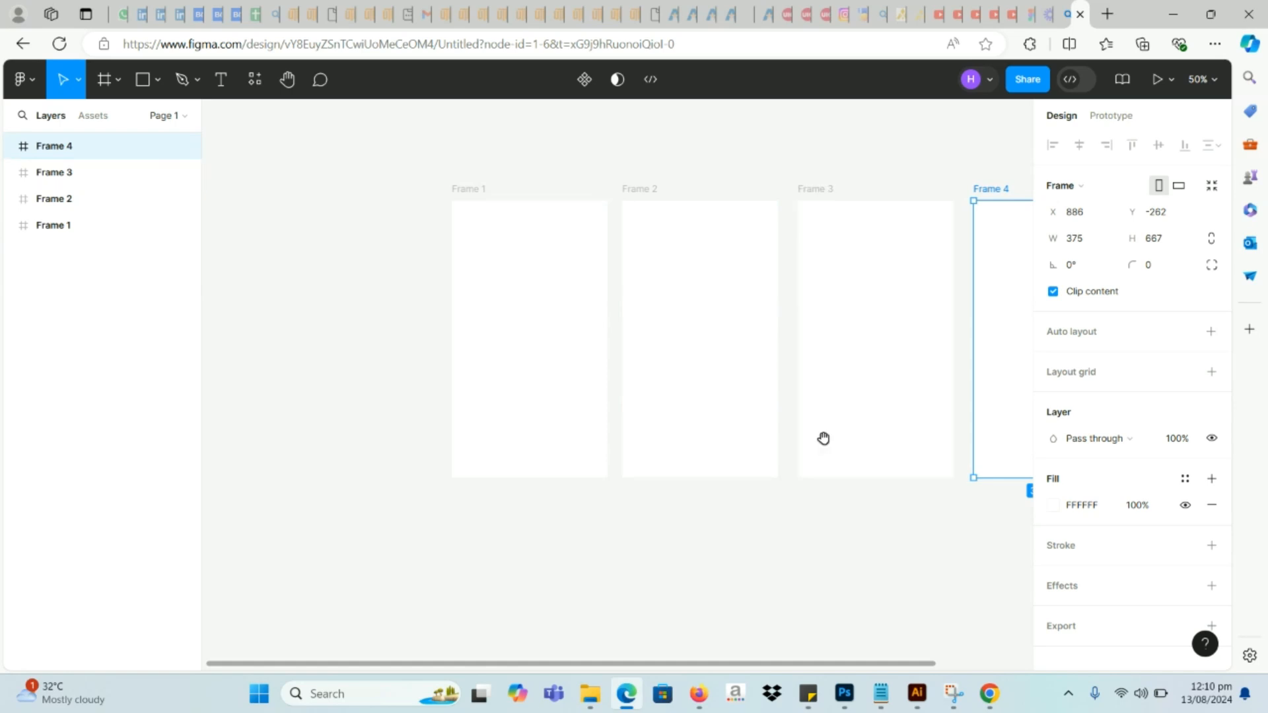
{"action": "left_click_drag", "start_coordinate": [870, 436], "coordinate": [685, 419]}
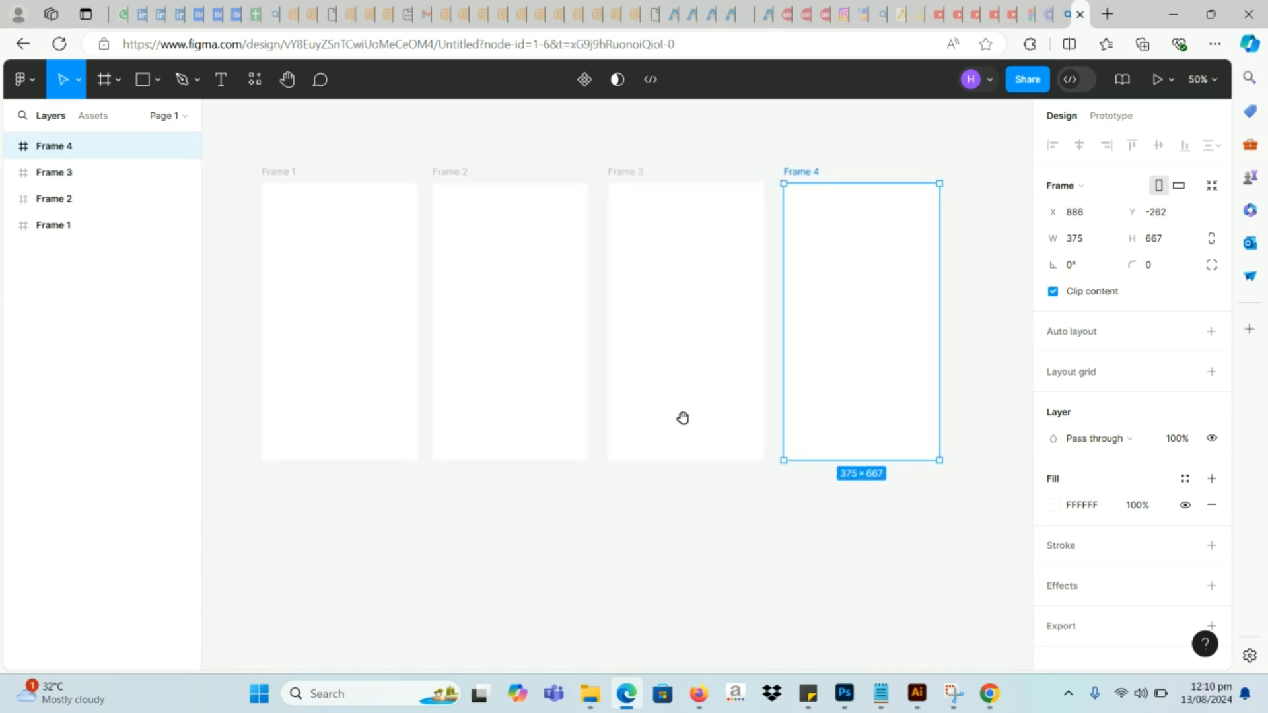
{"action": "left_click", "coordinate": [651, 507]}
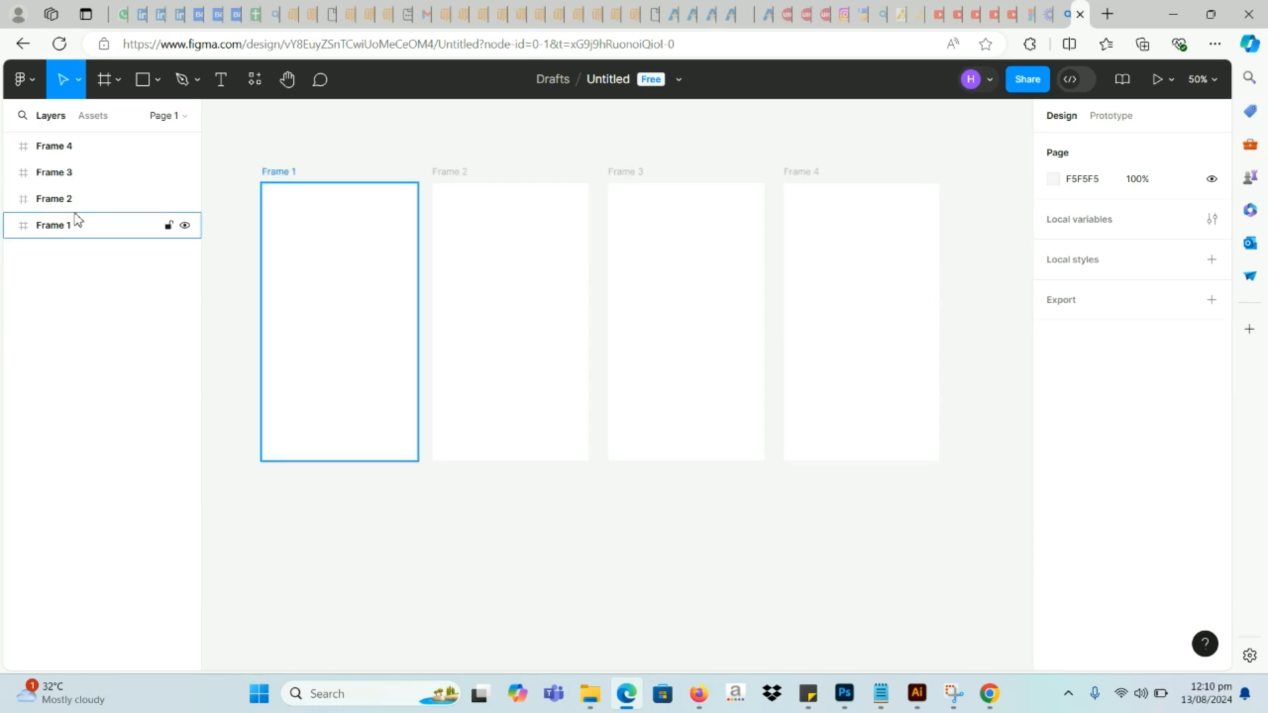
Step: Add a new page to the file and name it Website
{"action": "left_click", "coordinate": [168, 118]}
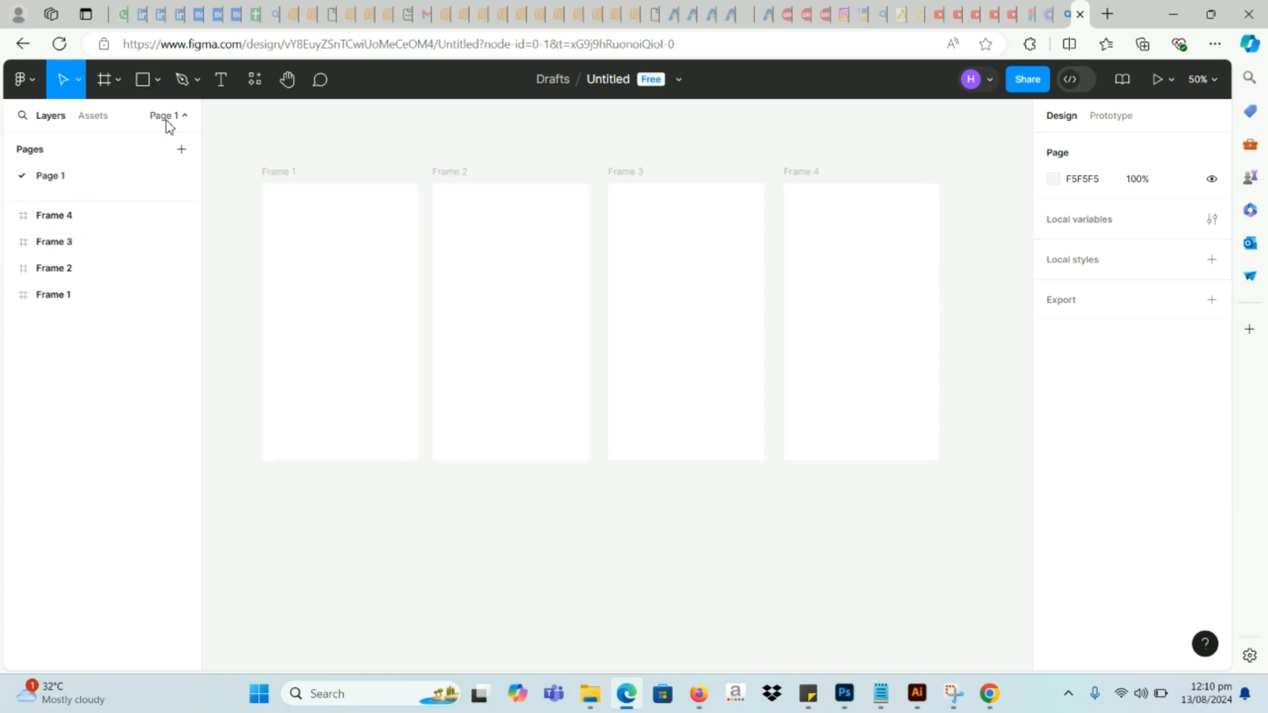
{"action": "left_click", "coordinate": [166, 119]}
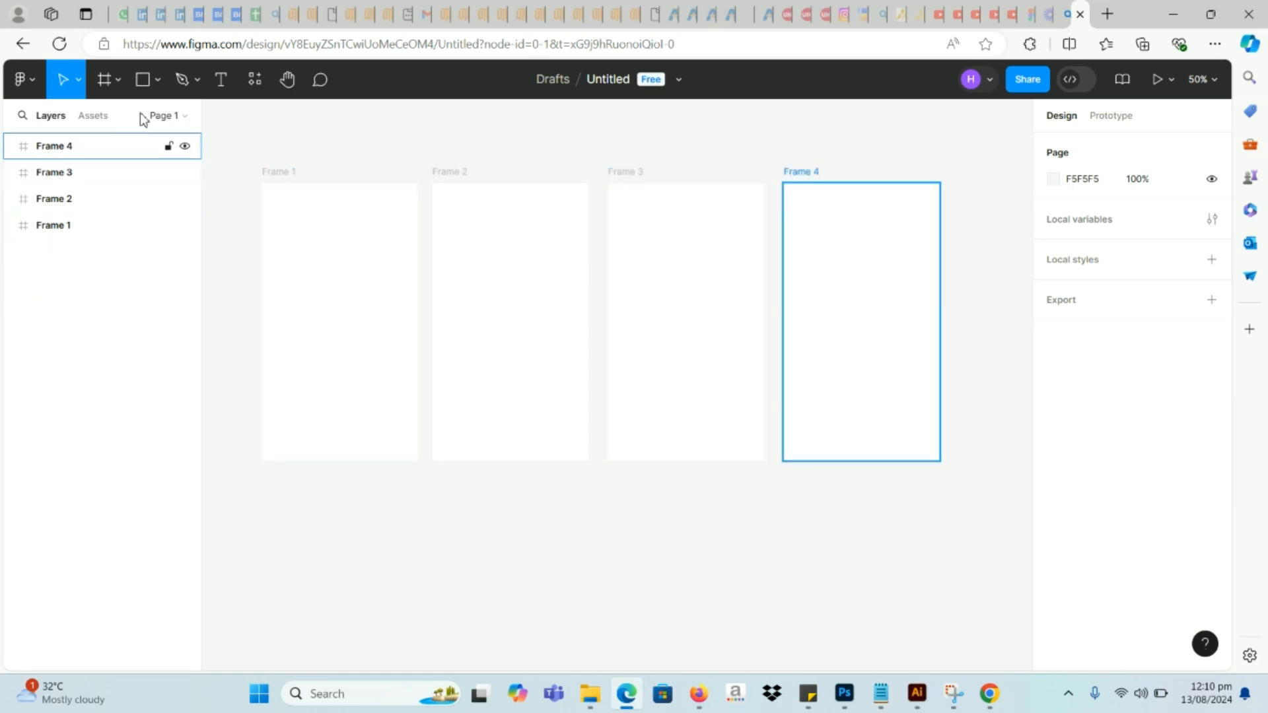
{"action": "left_click", "coordinate": [158, 116]}
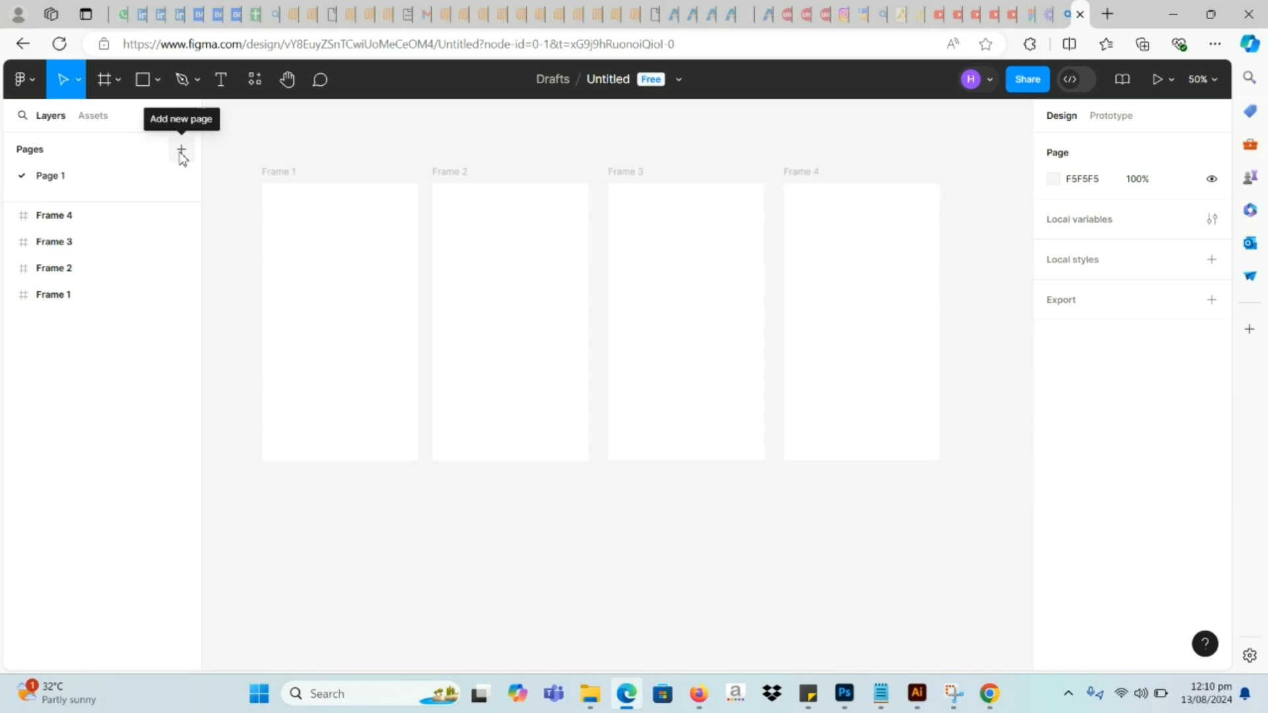
{"action": "left_click", "coordinate": [181, 151]}
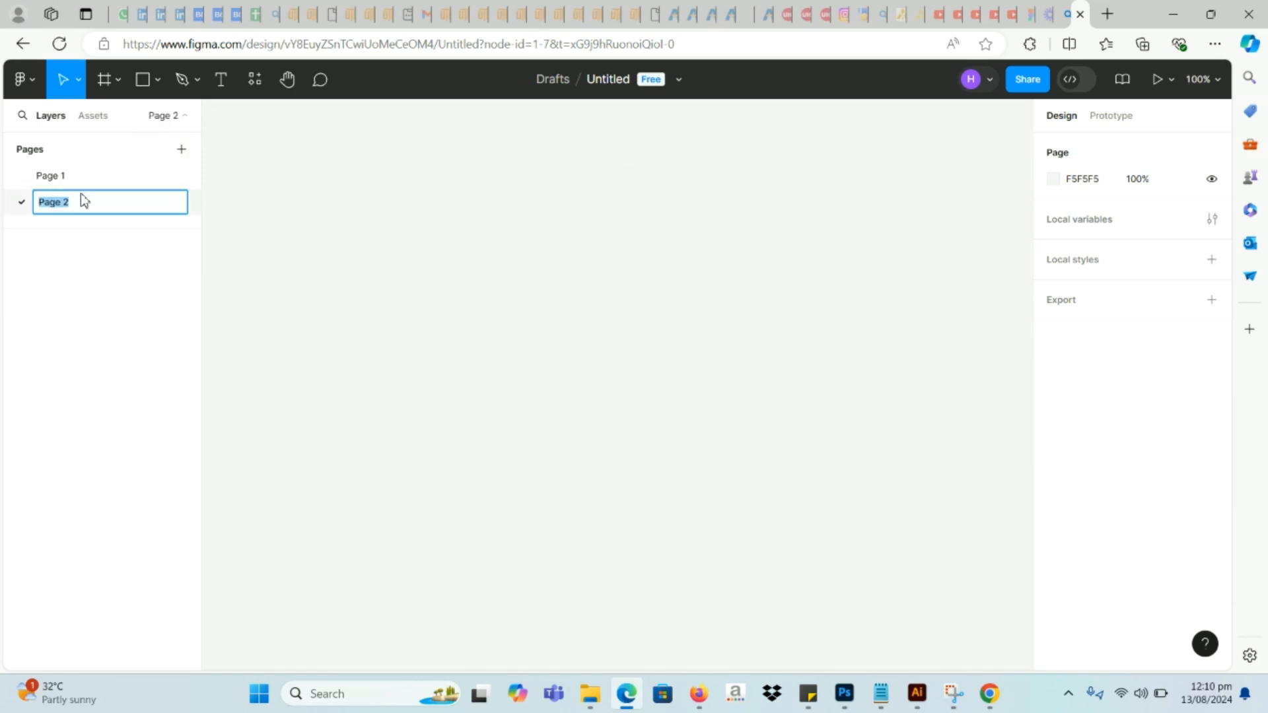
{"action": "type", "text": "W"}
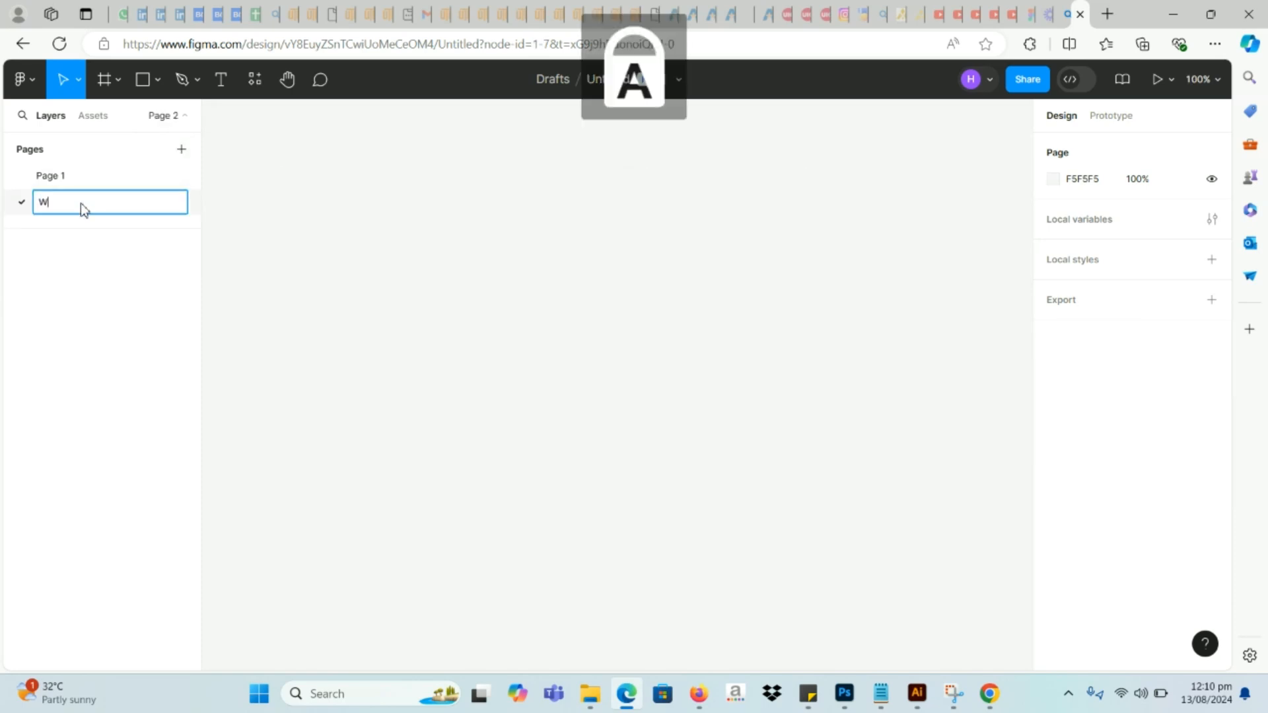
{"action": "type", "text": "ebsite"}
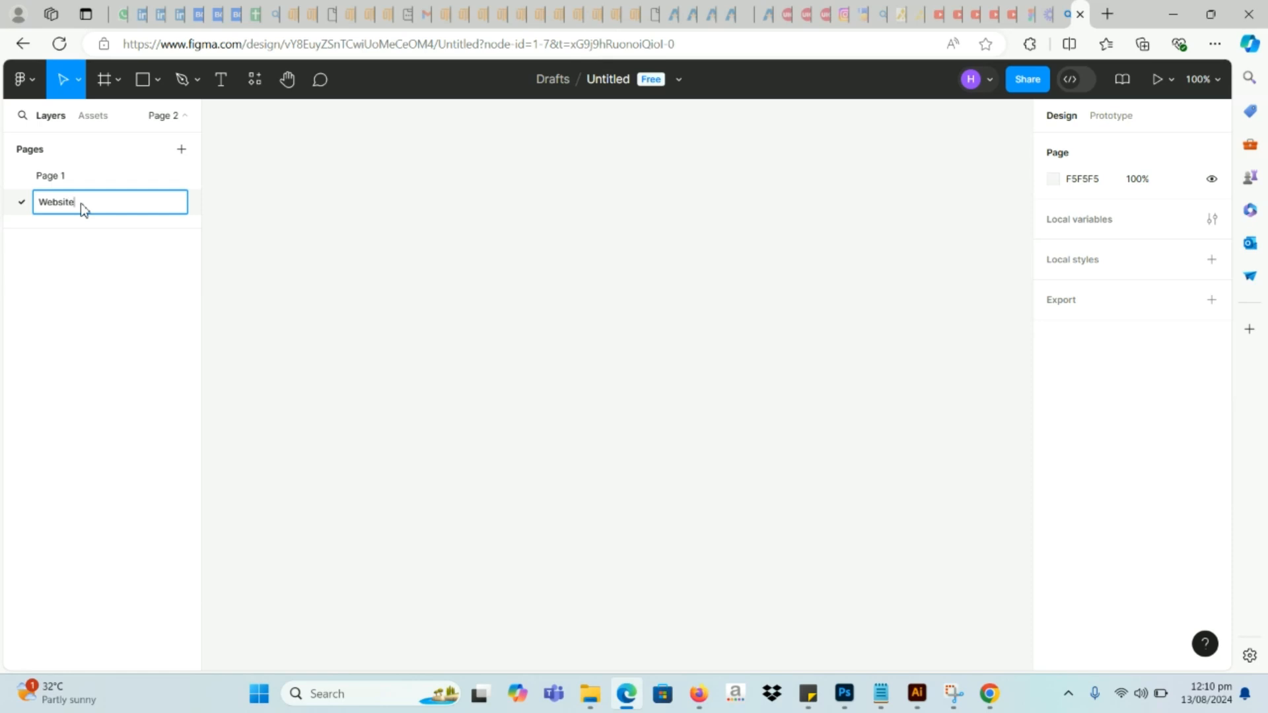
{"action": "key", "text": "Return"}
Step: Revisit Page 1, return to the Website page and draw a frame about 588 × 371 on it
{"action": "left_click", "coordinate": [75, 185]}
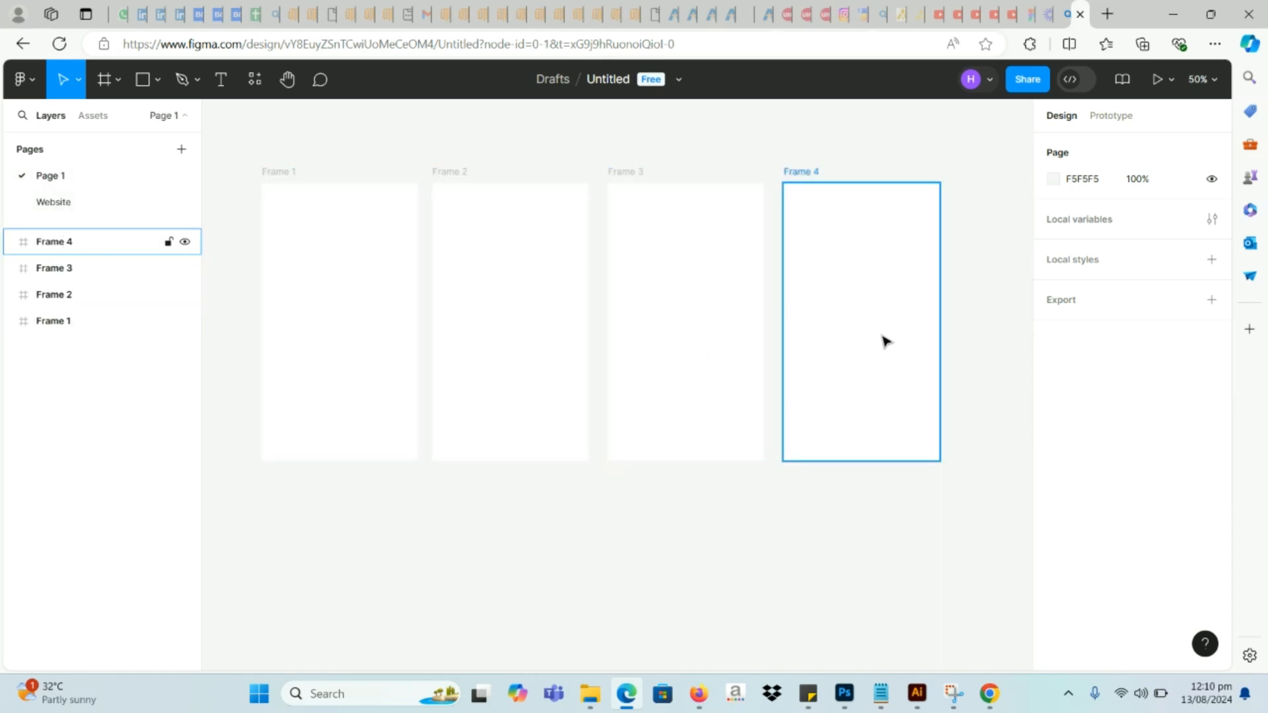
{"action": "left_click", "coordinate": [62, 201]}
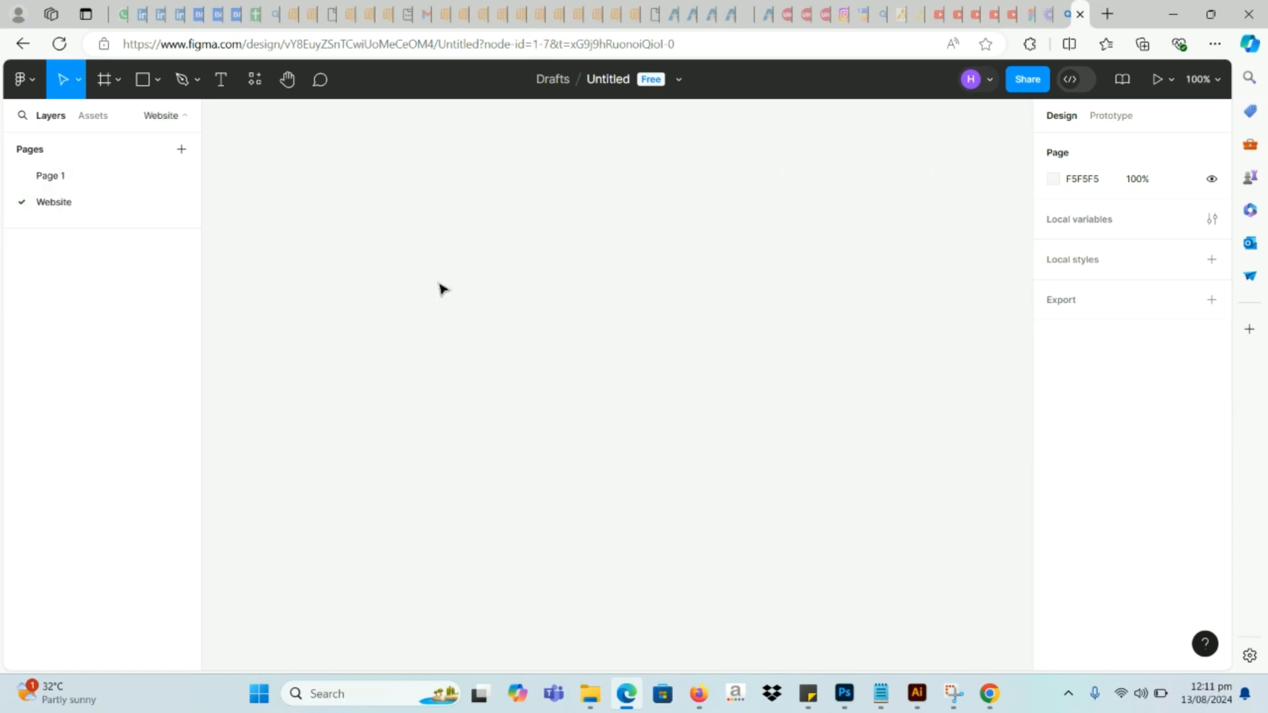
{"action": "left_click", "coordinate": [109, 92]}
{"action": "left_click_drag", "start_coordinate": [264, 195], "coordinate": [748, 501]}
Step: Look through the frame size presets and resize the Website page's frame to A4, 595 × 842
{"action": "left_click", "coordinate": [1110, 185]}
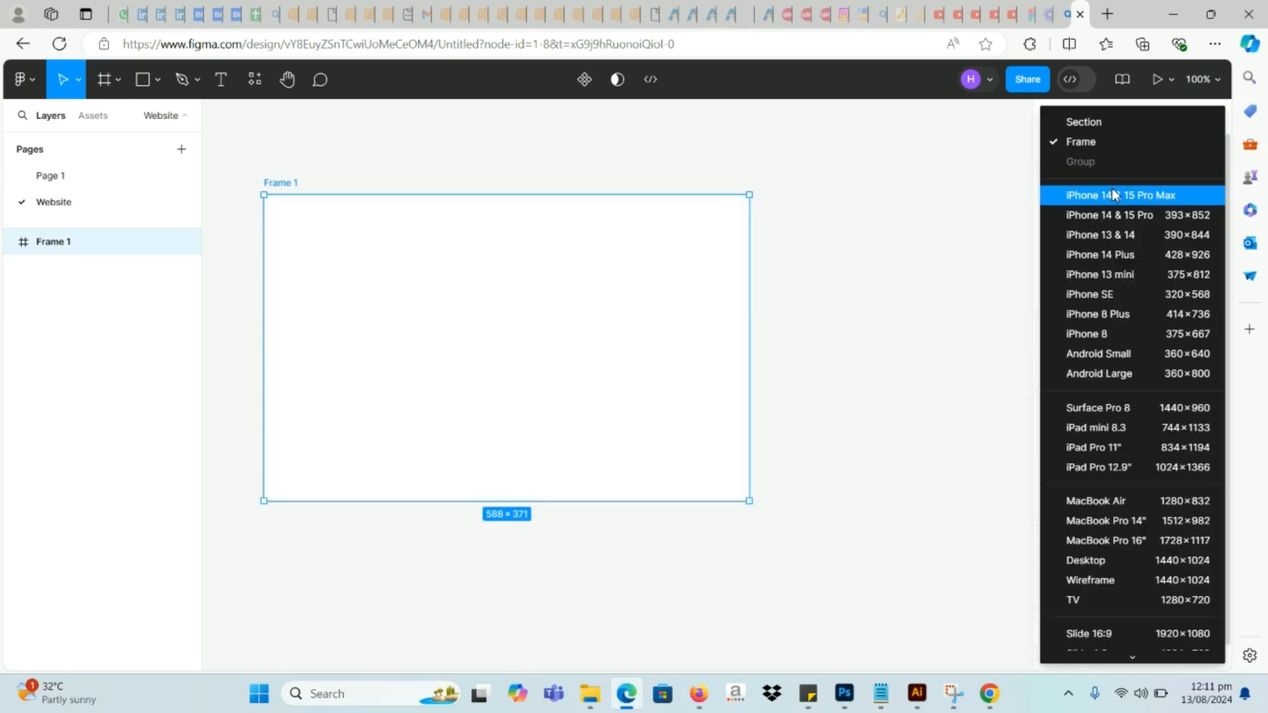
{"action": "scroll", "coordinate": [1145, 470], "scroll_direction": "down", "scroll_amount": 3}
{"action": "scroll", "coordinate": [1145, 470], "scroll_direction": "down", "scroll_amount": 6}
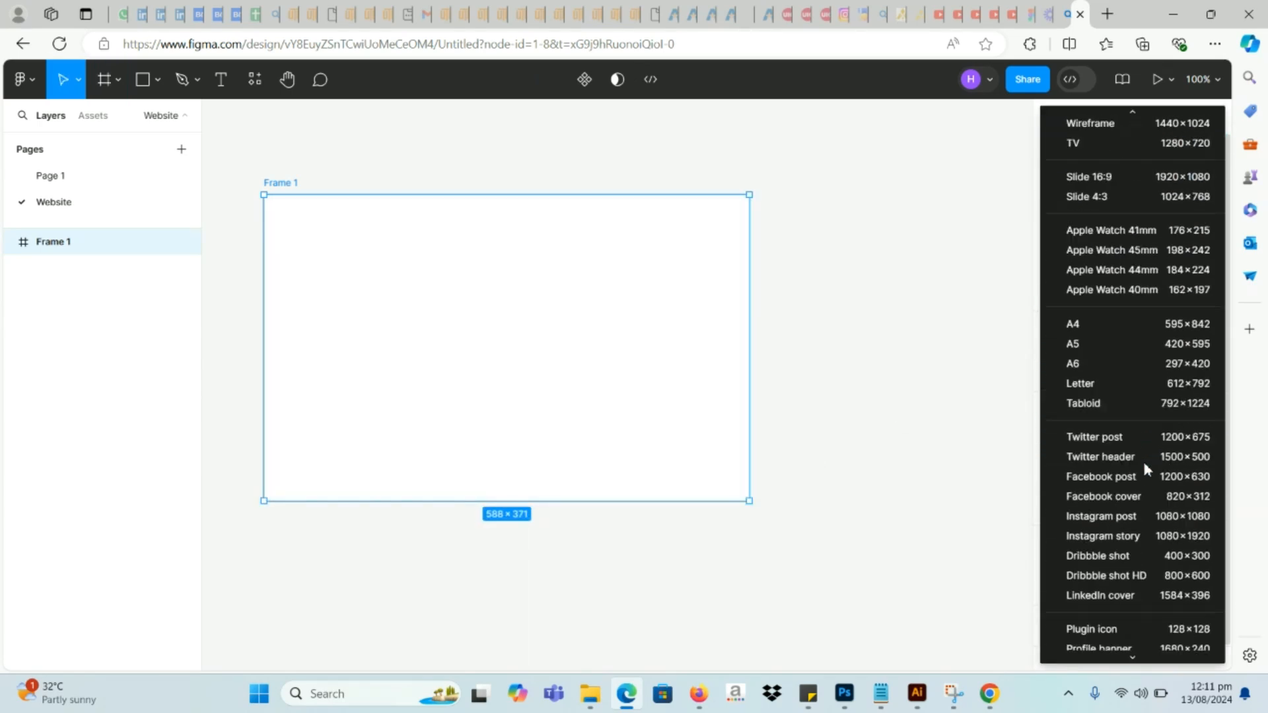
{"action": "scroll", "coordinate": [1144, 467], "scroll_direction": "down", "scroll_amount": 4}
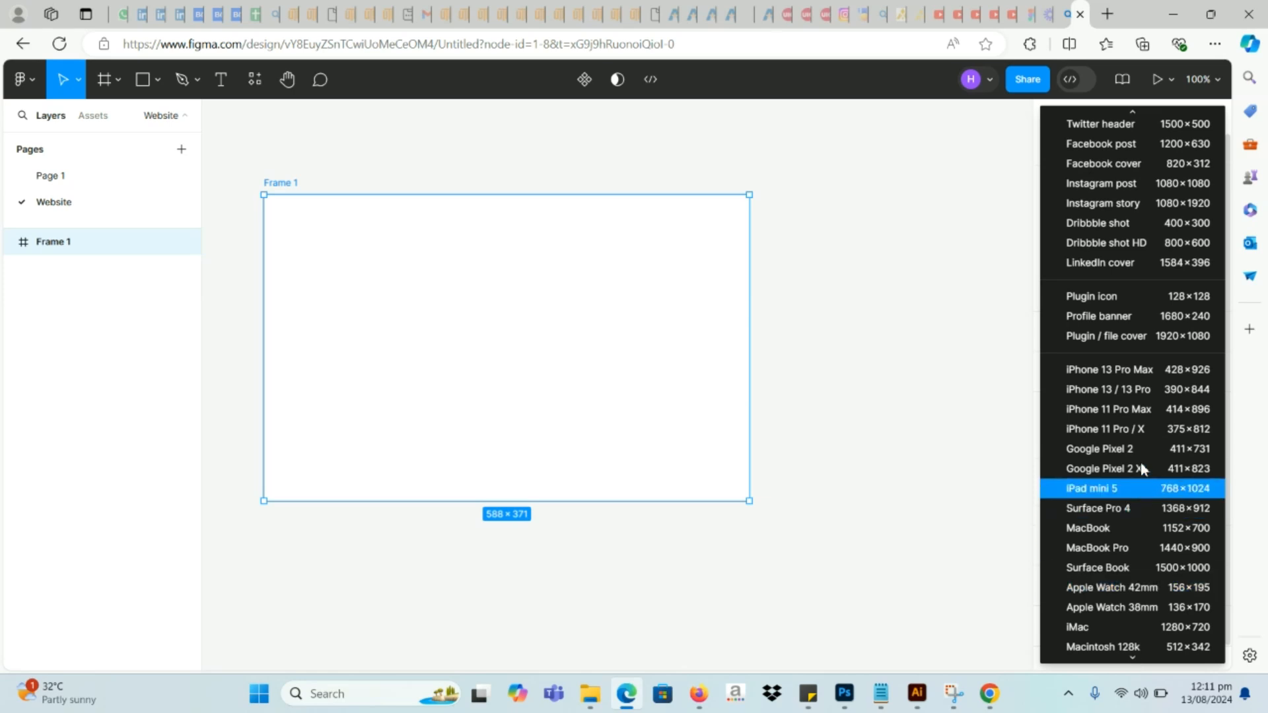
{"action": "scroll", "coordinate": [1127, 397], "scroll_direction": "up", "scroll_amount": 3}
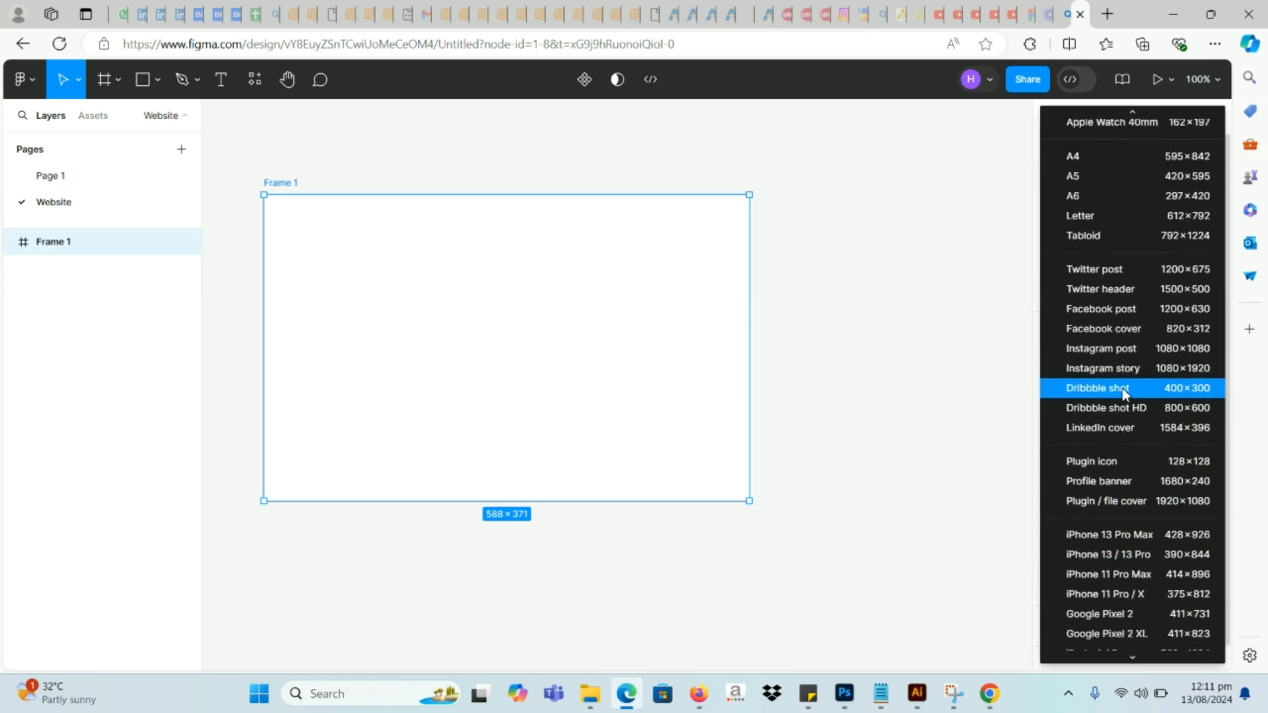
{"action": "scroll", "coordinate": [1120, 383], "scroll_direction": "up", "scroll_amount": 4}
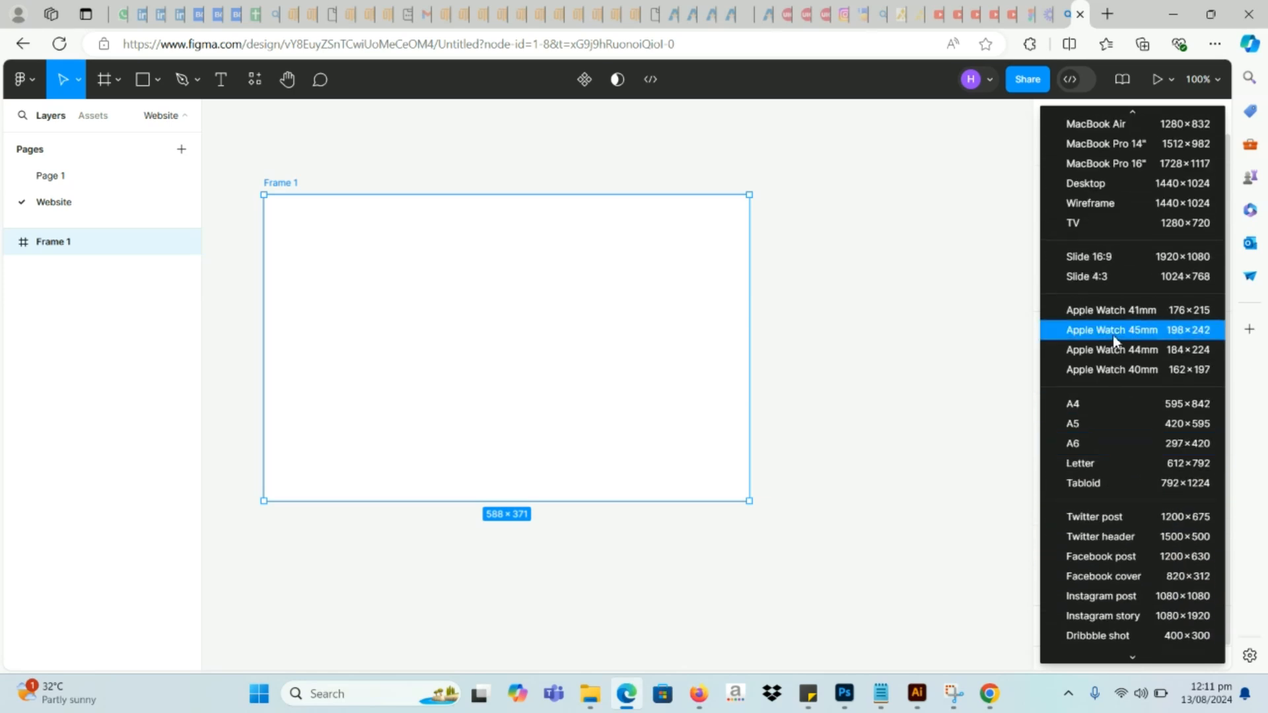
{"action": "left_click", "coordinate": [1100, 405]}
{"action": "scroll", "coordinate": [568, 320], "scroll_direction": "down", "scroll_amount": 5}
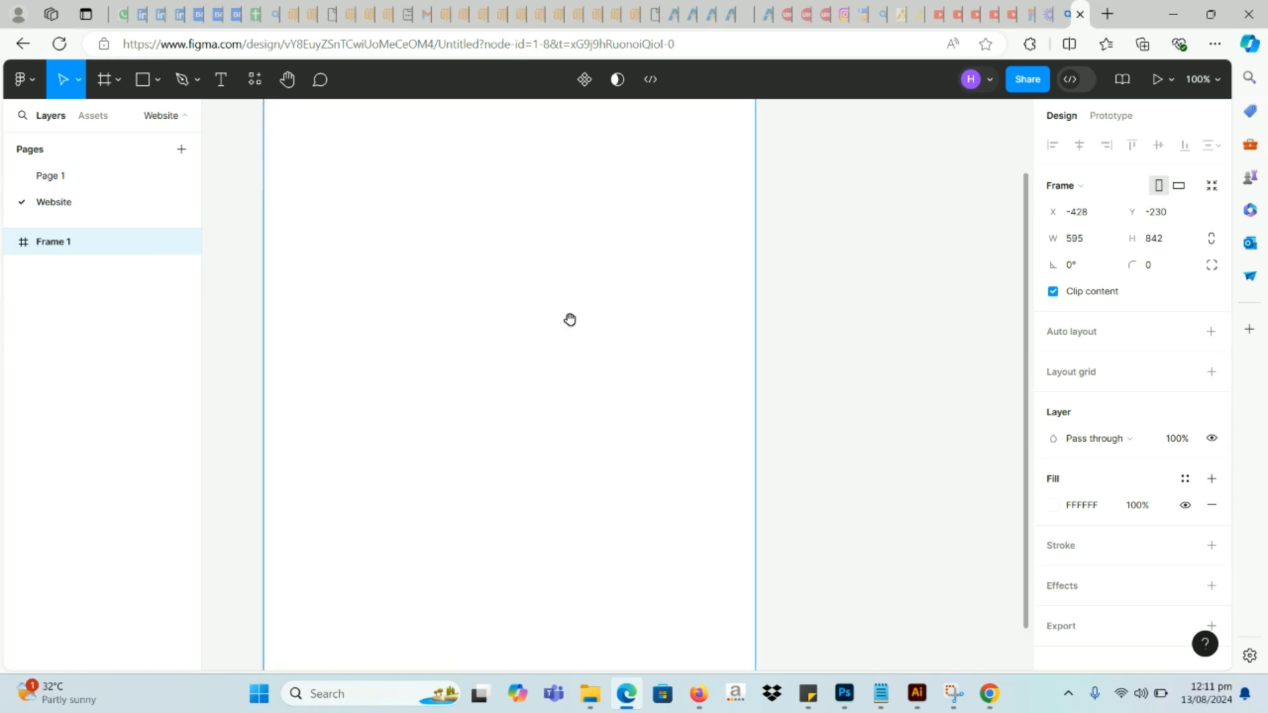
{"action": "scroll", "coordinate": [571, 316], "scroll_direction": "up", "scroll_amount": 4}
{"action": "scroll", "coordinate": [475, 322], "scroll_direction": "up", "scroll_amount": 3}
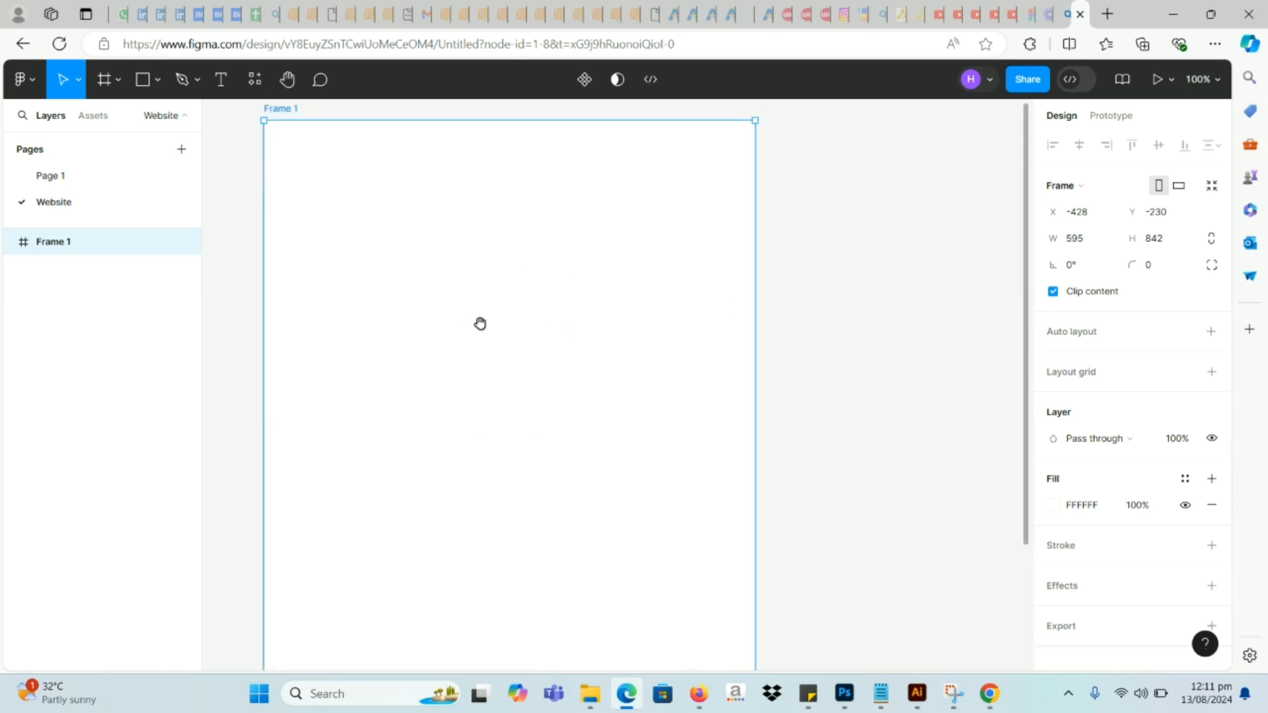
Step: Revisit Page 1 and delete the Website page from the file
{"action": "left_click", "coordinate": [117, 182]}
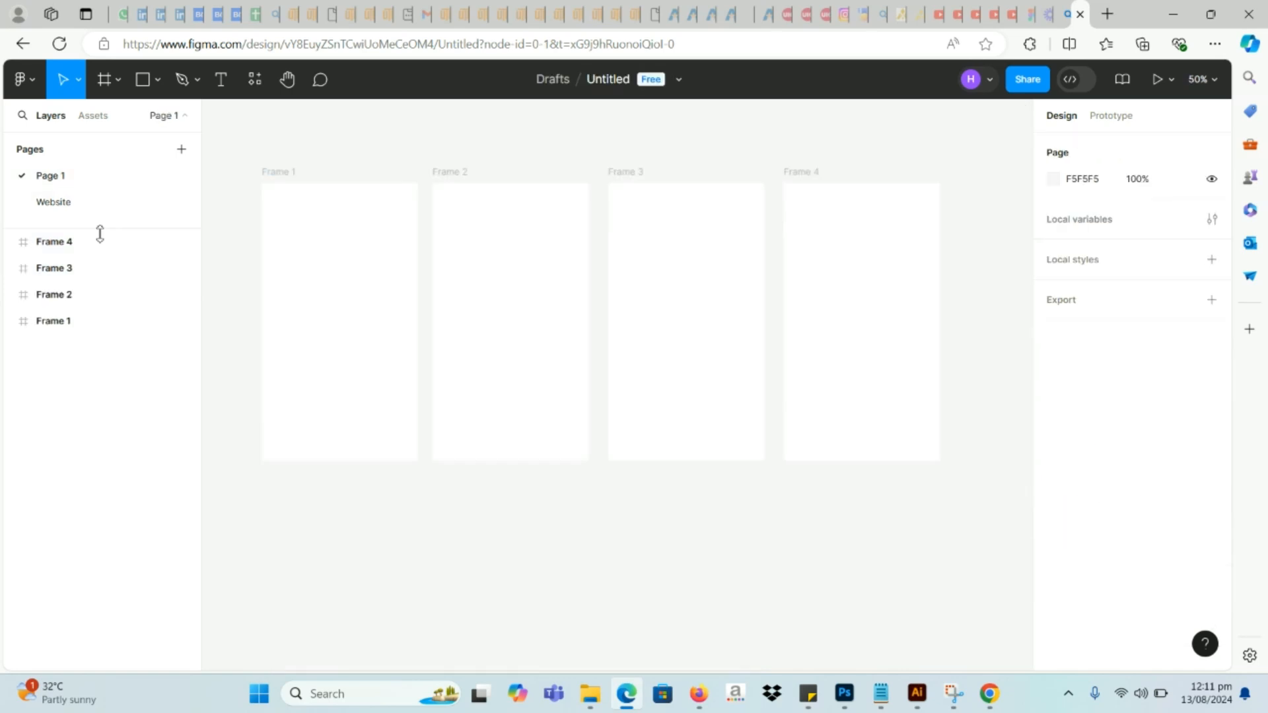
{"action": "right_click", "coordinate": [91, 204]}
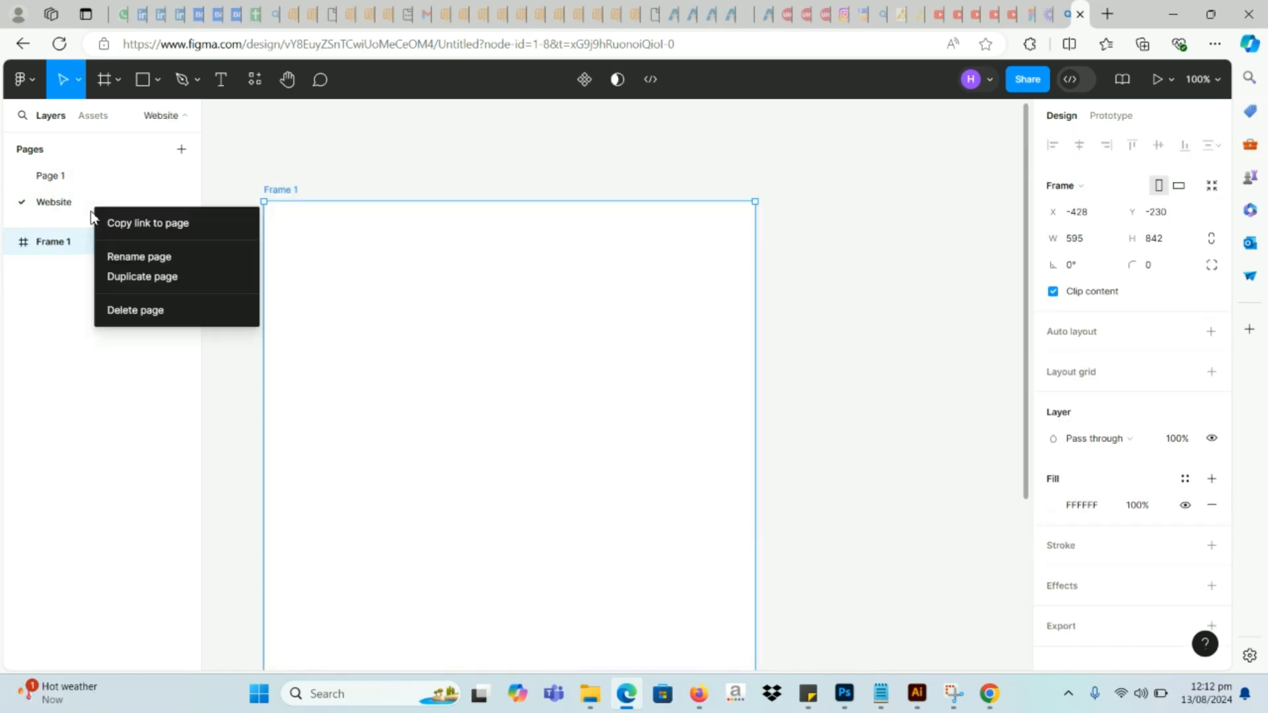
{"action": "left_click", "coordinate": [121, 323]}
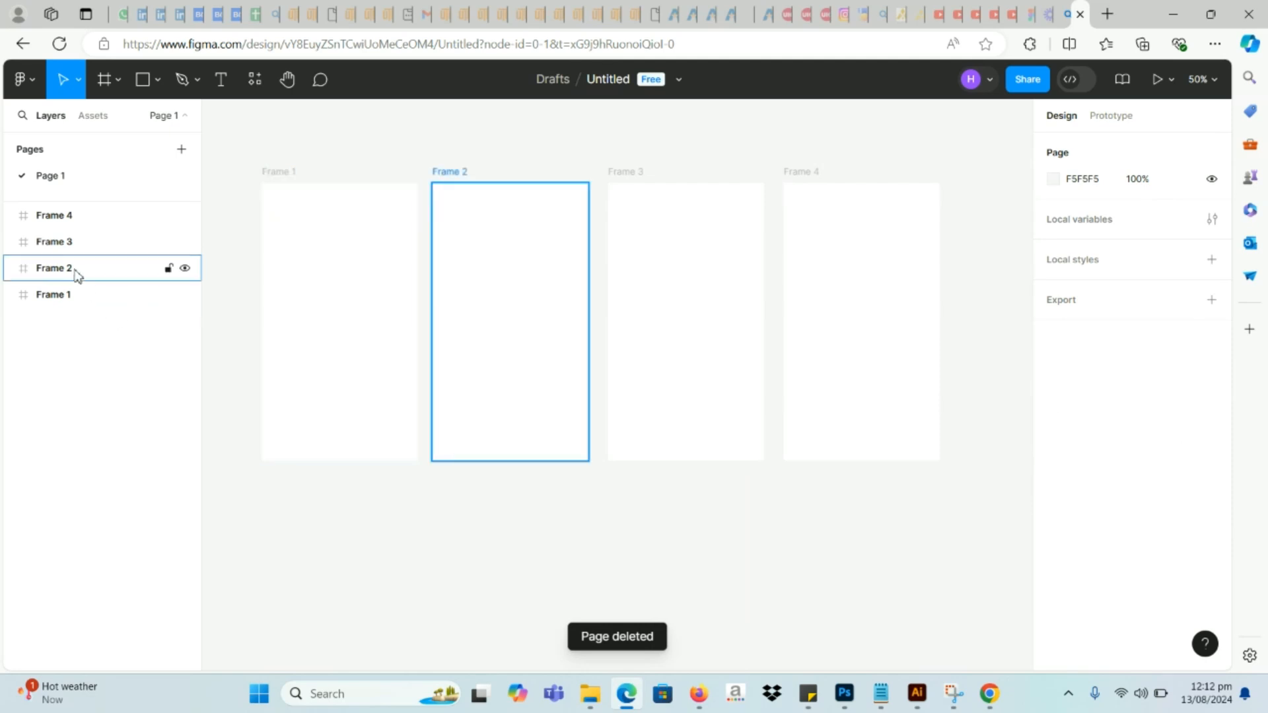
Step: Rename the first phone frame in the row, Frame 1, as Homepage
{"action": "left_click", "coordinate": [93, 303]}
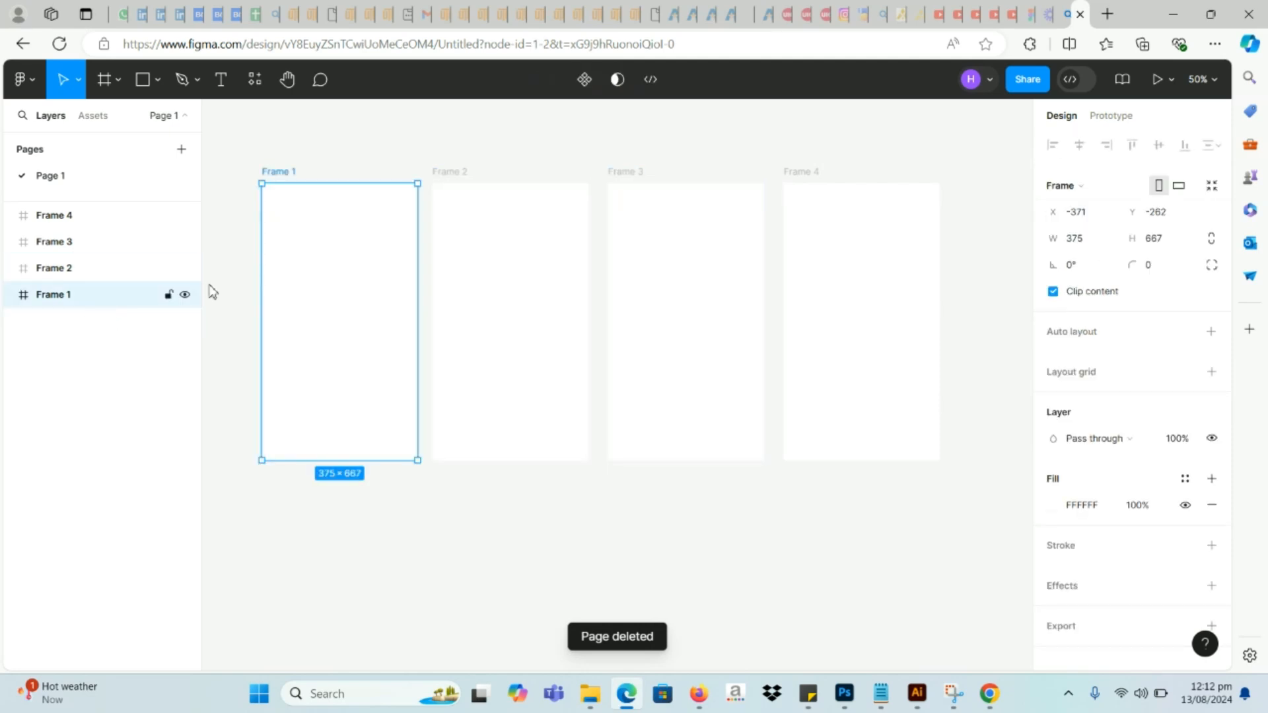
{"action": "double_click", "coordinate": [281, 173]}
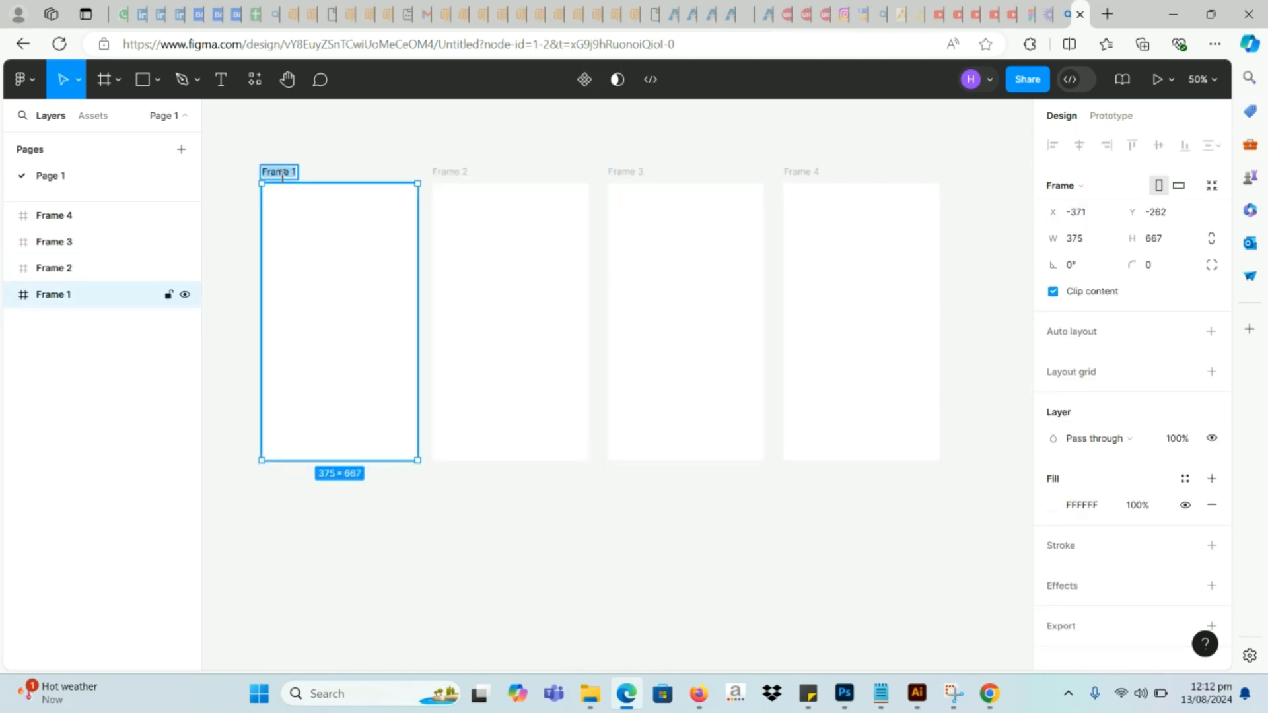
{"action": "type", "text": "Home"}
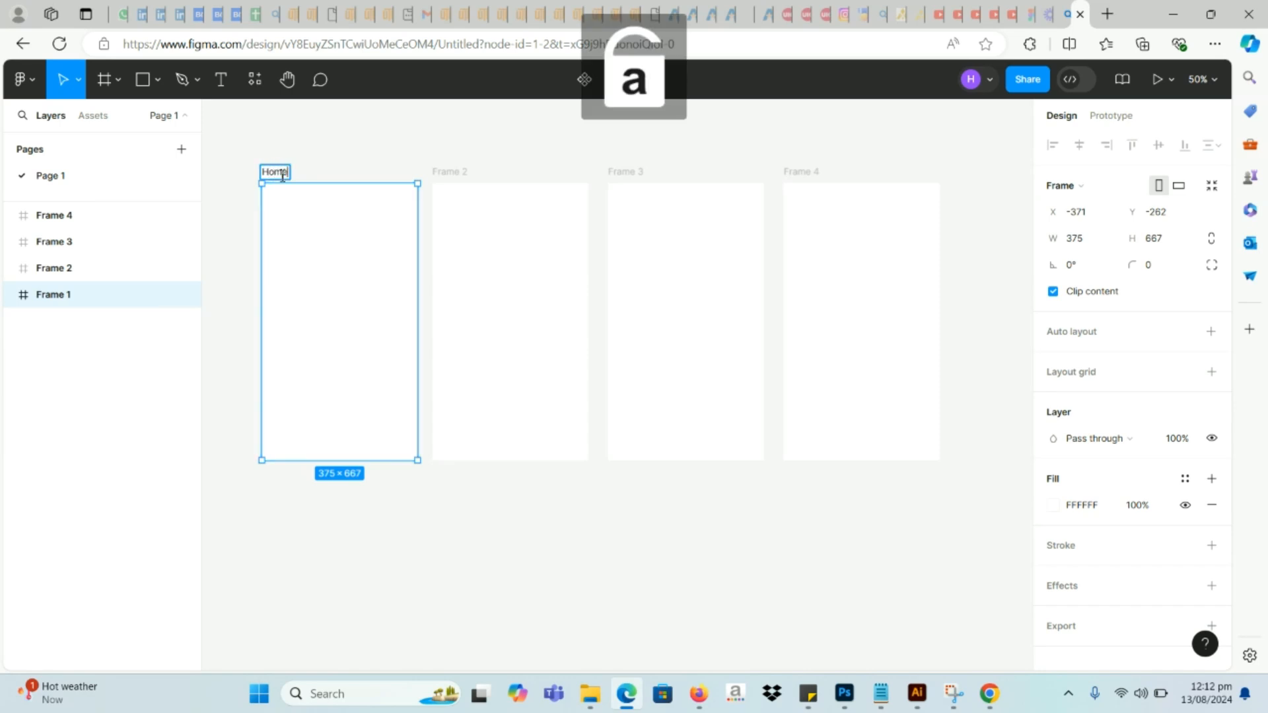
{"action": "type", "text": "page"}
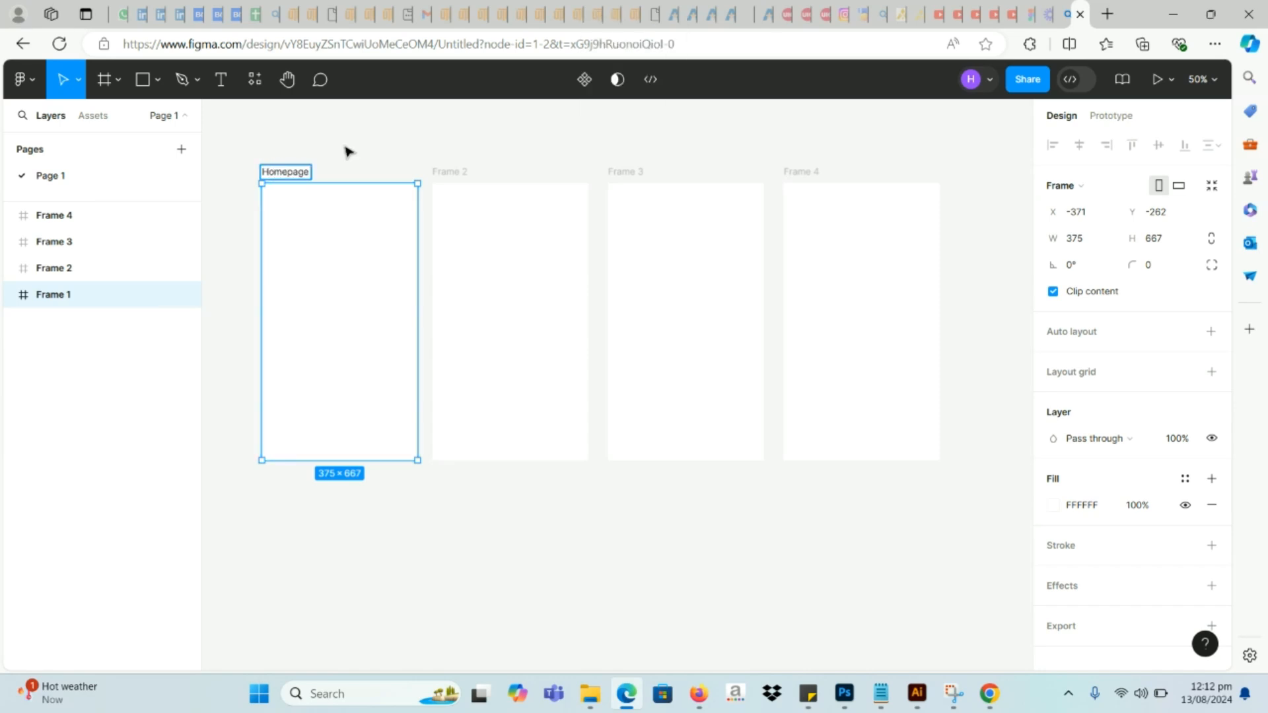
{"action": "left_click", "coordinate": [345, 152]}
Step: Rename the second phone frame in the row, Frame 2, as Product
{"action": "left_click", "coordinate": [442, 173]}
{"action": "double_click", "coordinate": [441, 173]}
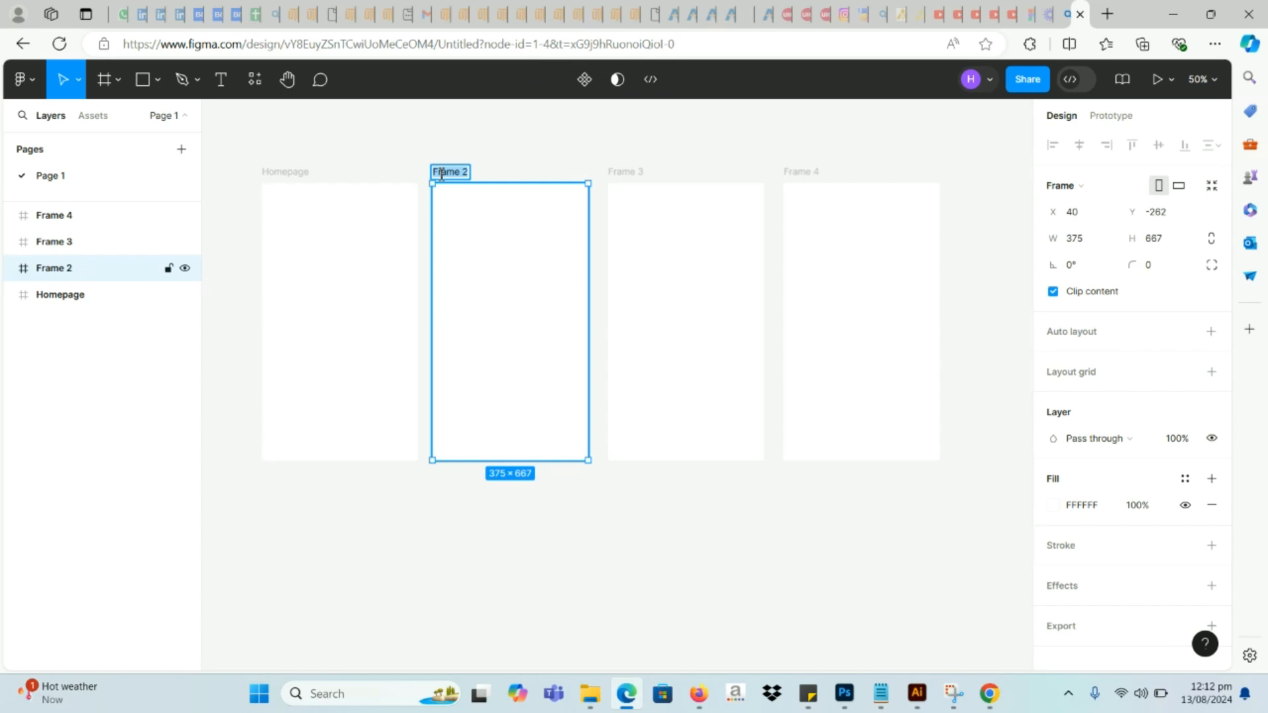
{"action": "key", "text": "BackSpace"}
{"action": "key", "text": "Caps_Lock"}
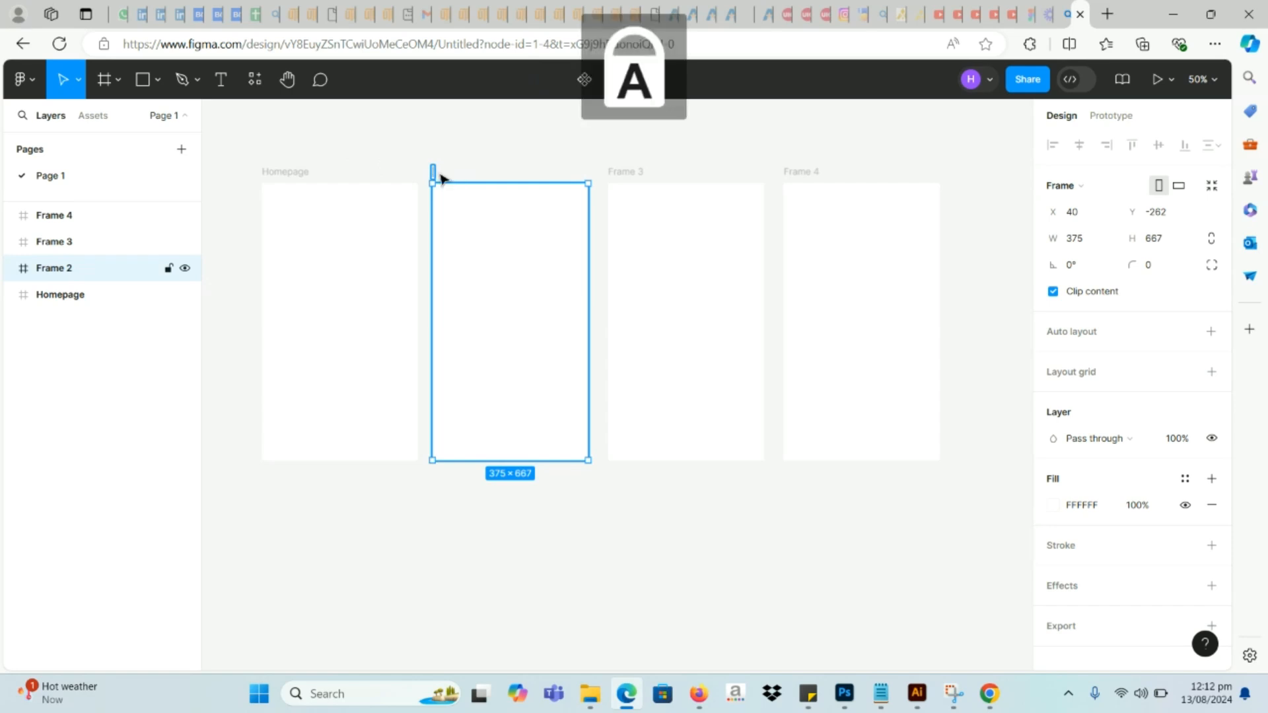
{"action": "type", "text": "P"}
{"action": "key", "text": "Caps_Lock"}
{"action": "type", "text": "roduct"}
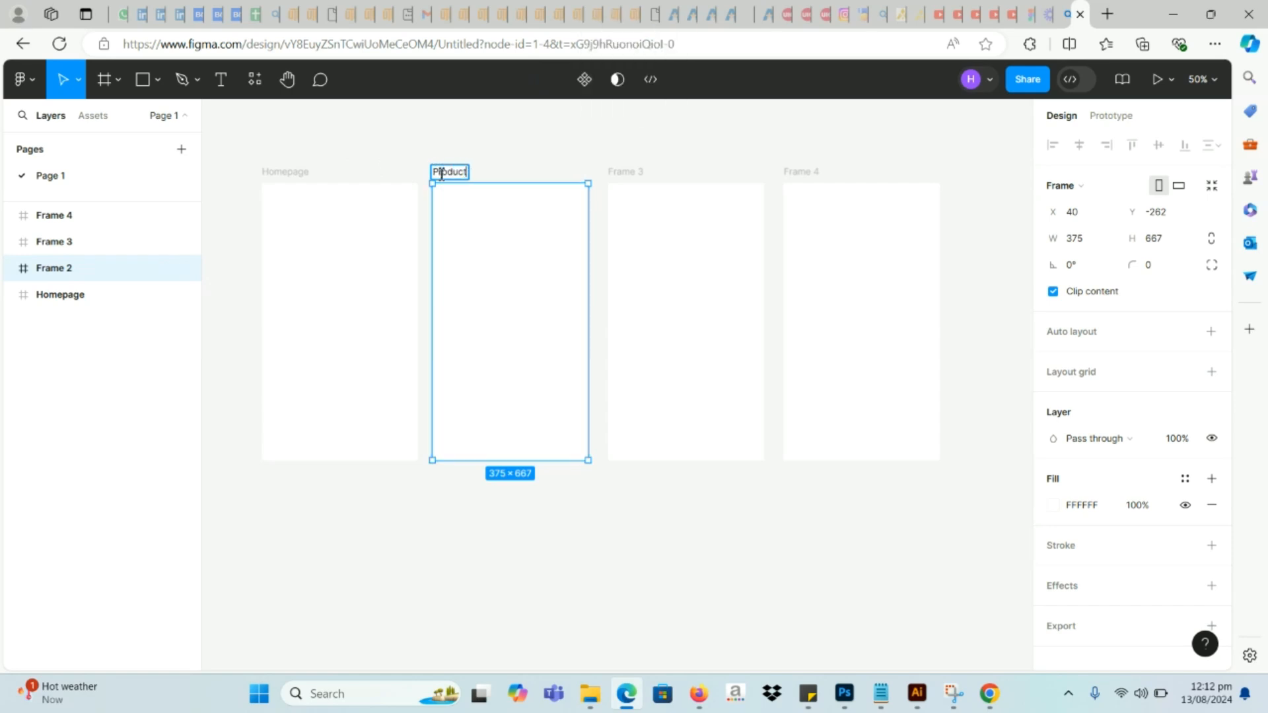
{"action": "left_click", "coordinate": [441, 136]}
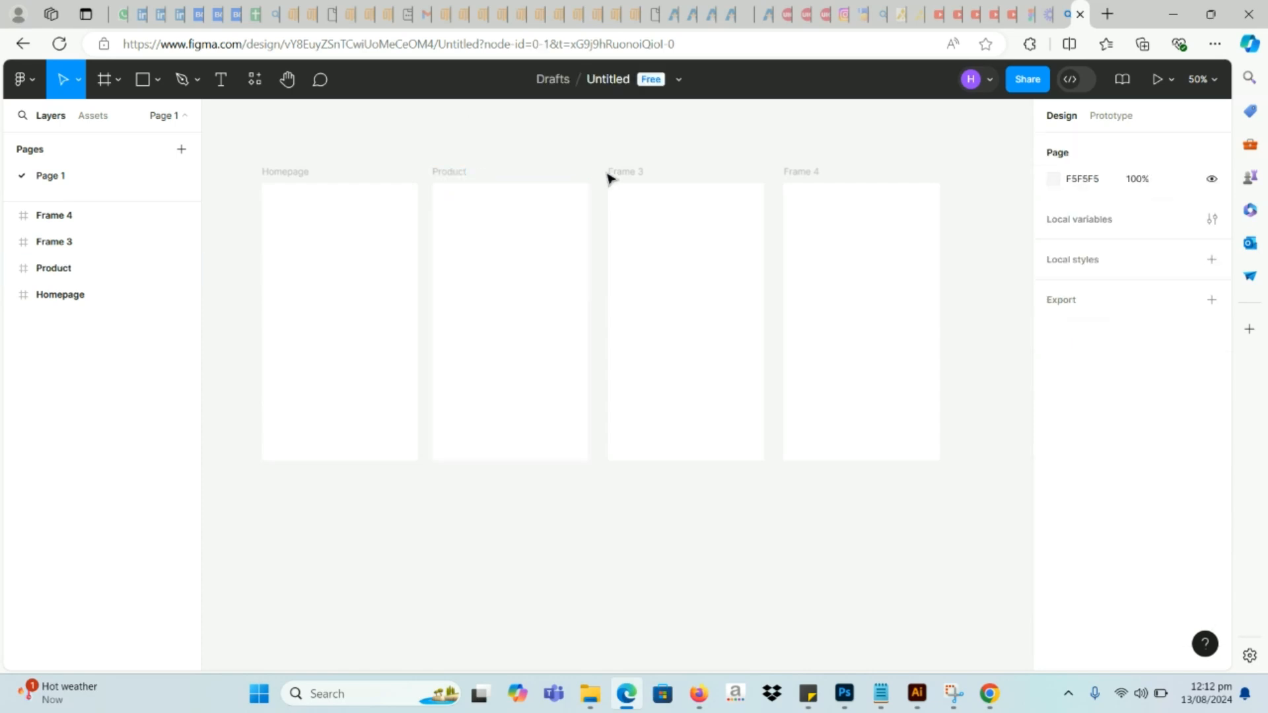
Step: Rename the third phone frame in the row, Frame 3, as Add to cart
{"action": "left_click", "coordinate": [647, 176]}
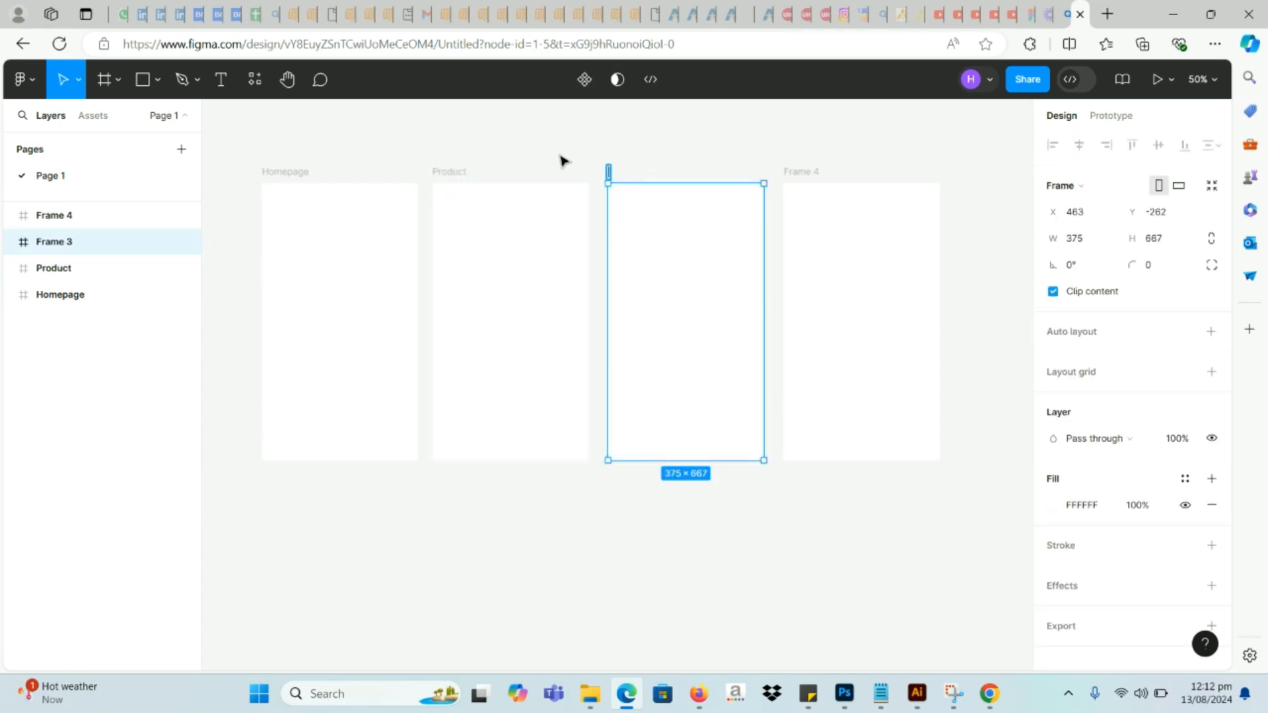
{"action": "key", "text": "Caps_Lock"}
{"action": "type", "text": "A"}
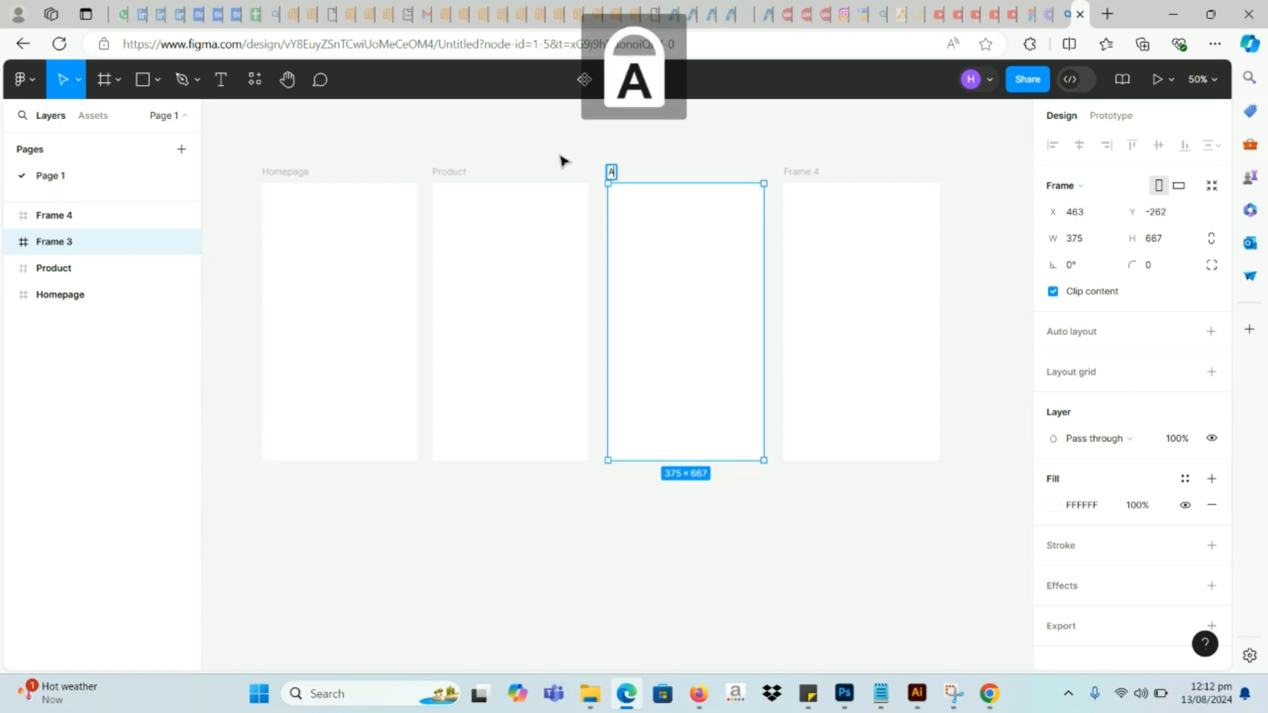
{"action": "key", "text": "Caps_Lock"}
{"action": "type", "text": "dd to d"}
{"action": "type", "text": "art"}
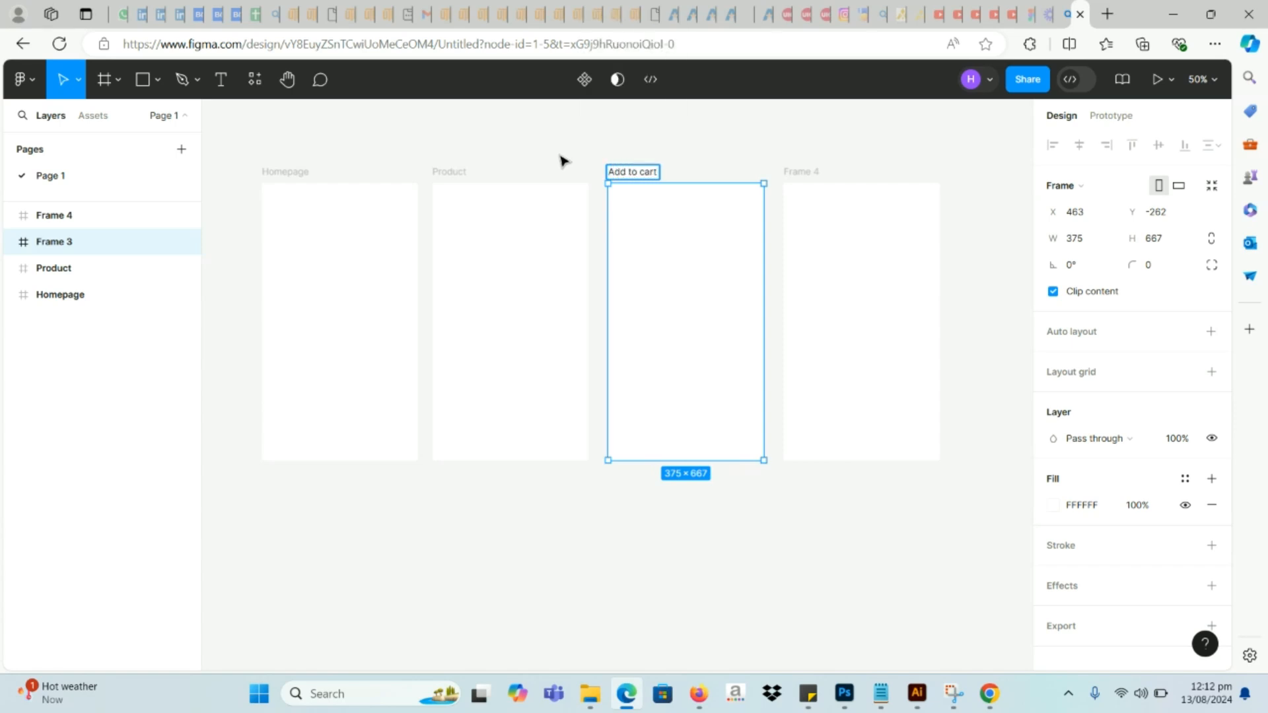
{"action": "left_click", "coordinate": [571, 161]}
Step: Rename the last phone frame in the row, Frame 4, as Thanks
{"action": "left_click", "coordinate": [821, 172]}
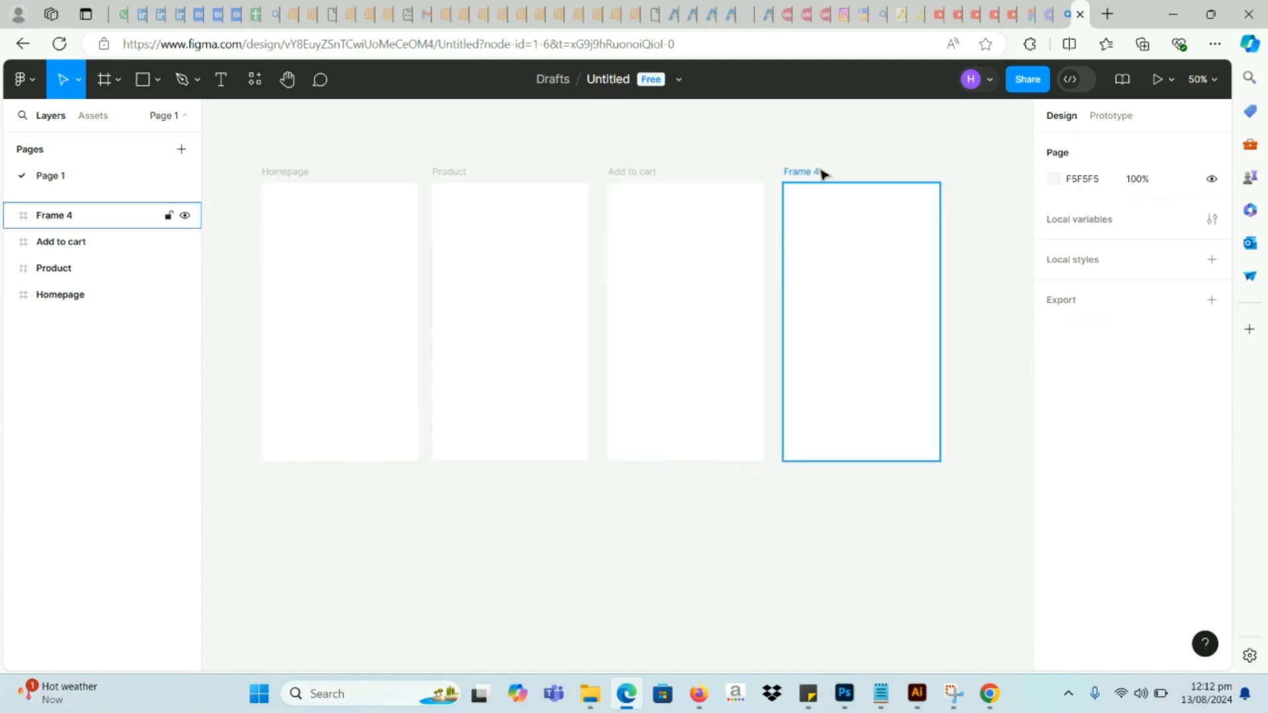
{"action": "double_click", "coordinate": [821, 171]}
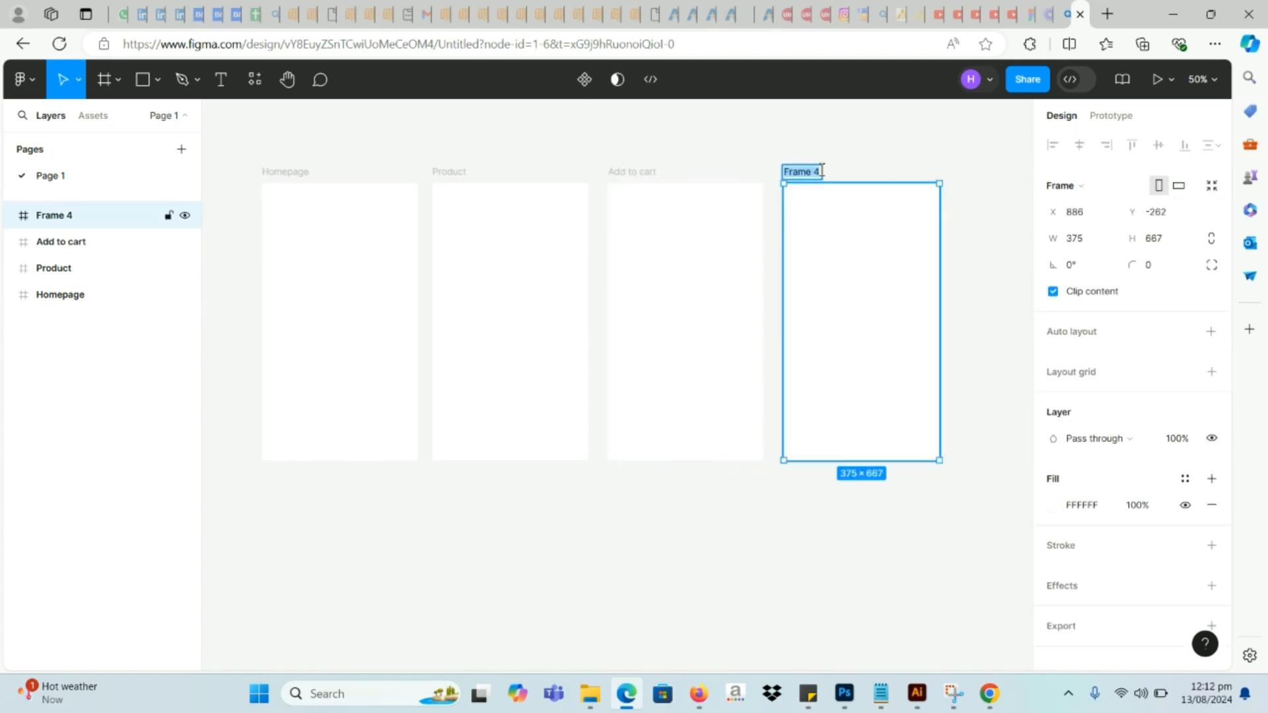
{"action": "key", "text": "BackSpace"}
{"action": "key", "text": "Caps_Lock"}
{"action": "type", "text": "T"}
{"action": "key", "text": "Caps_Lock"}
{"action": "type", "text": "han"}
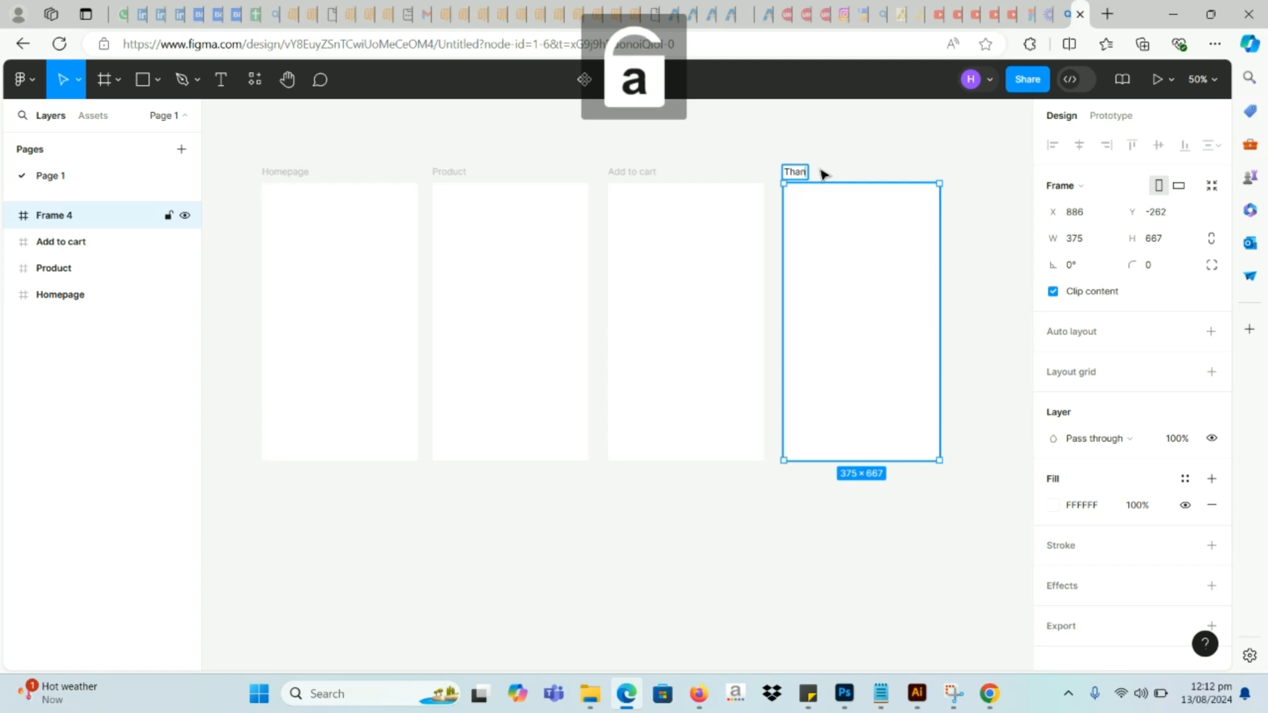
{"action": "type", "text": "k"}
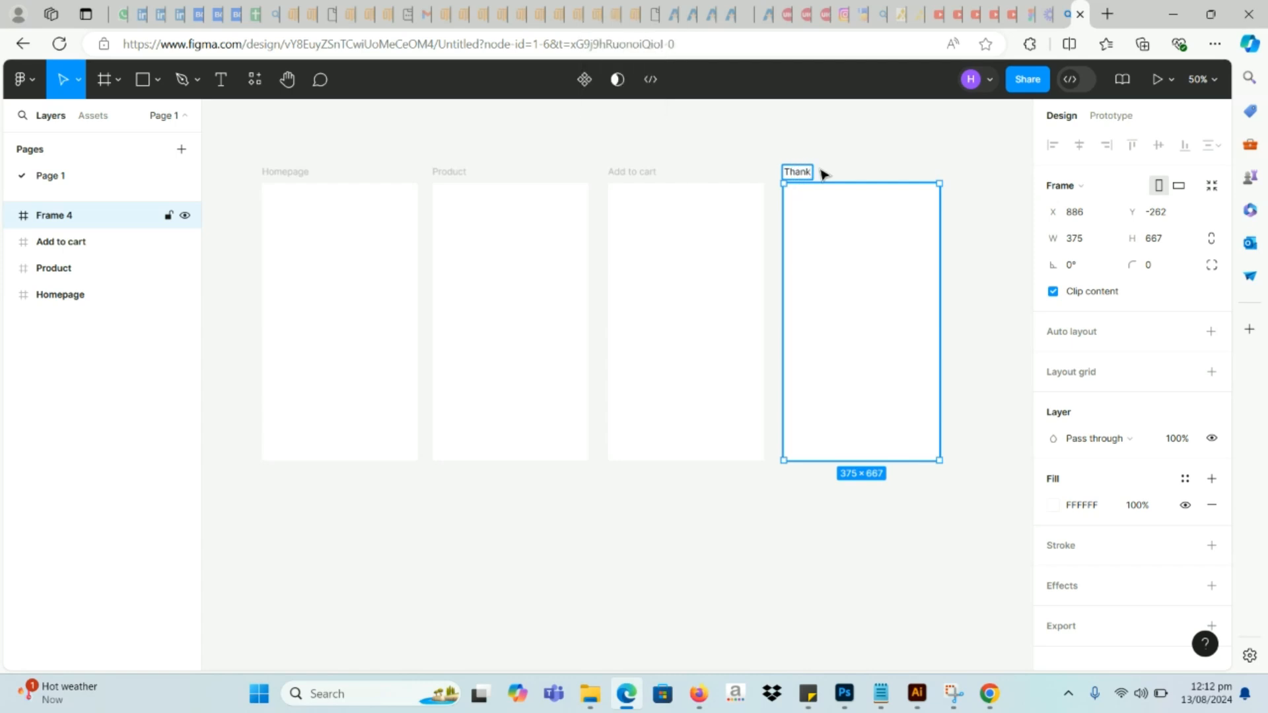
{"action": "type", "text": "s"}
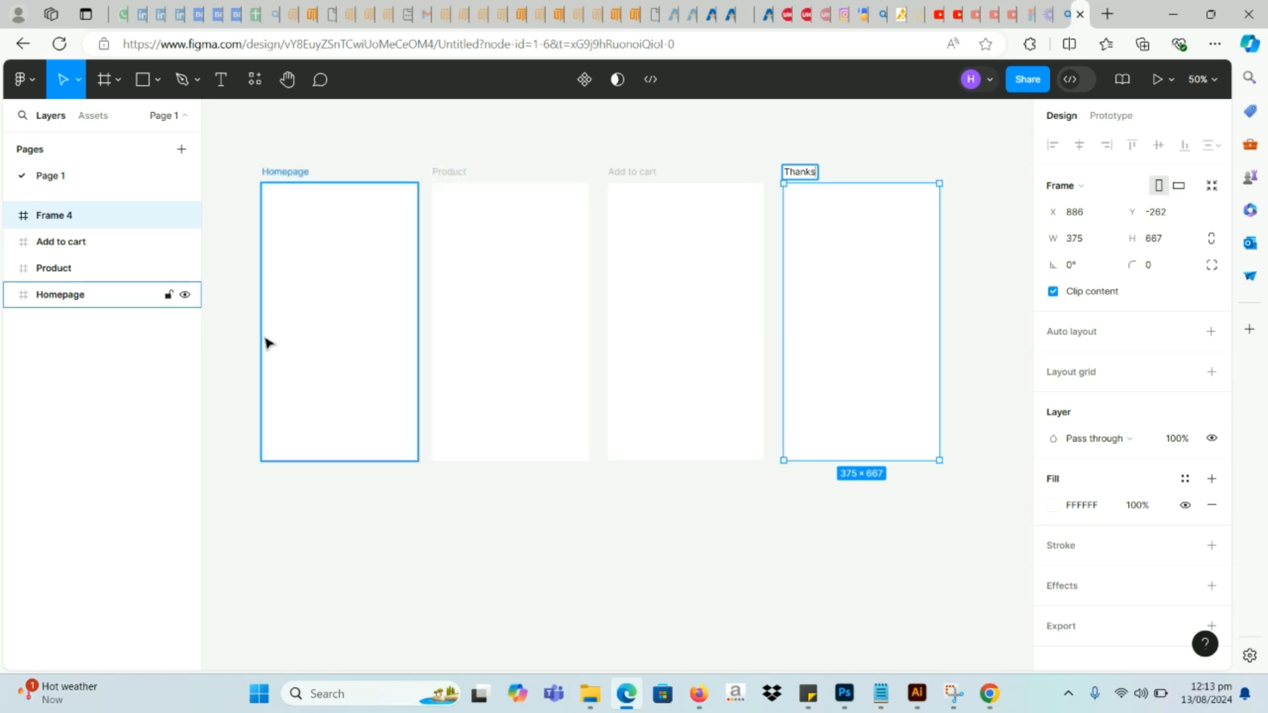
{"action": "left_click", "coordinate": [586, 563]}
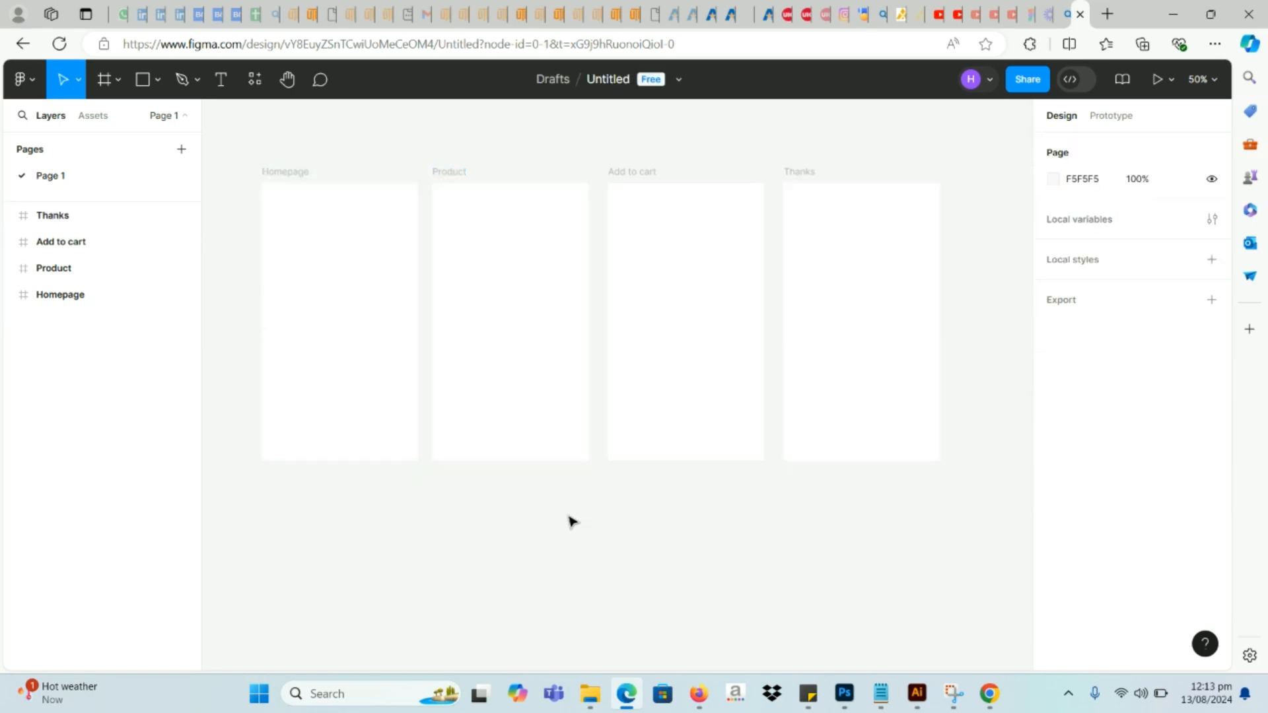
Step: Look over the available shape tools and the fill colour options of the Homepage frame without changing anything
{"action": "left_click", "coordinate": [390, 376]}
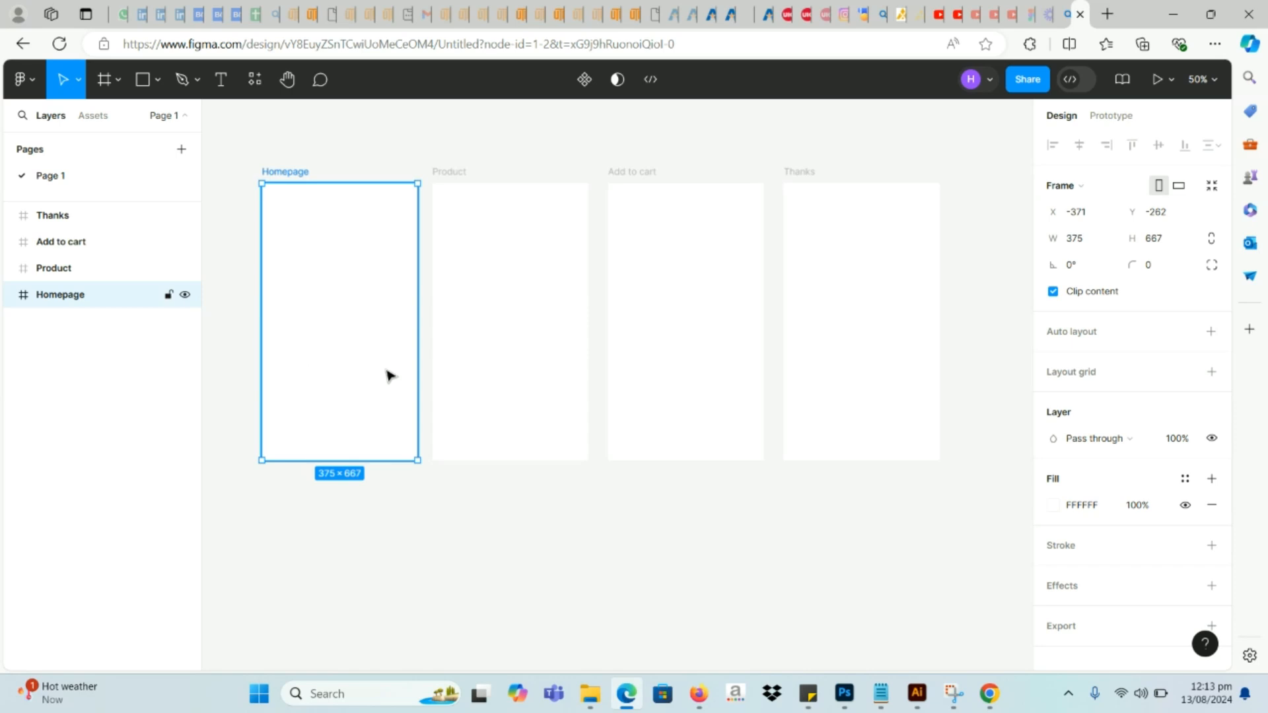
{"action": "left_click", "coordinate": [159, 80]}
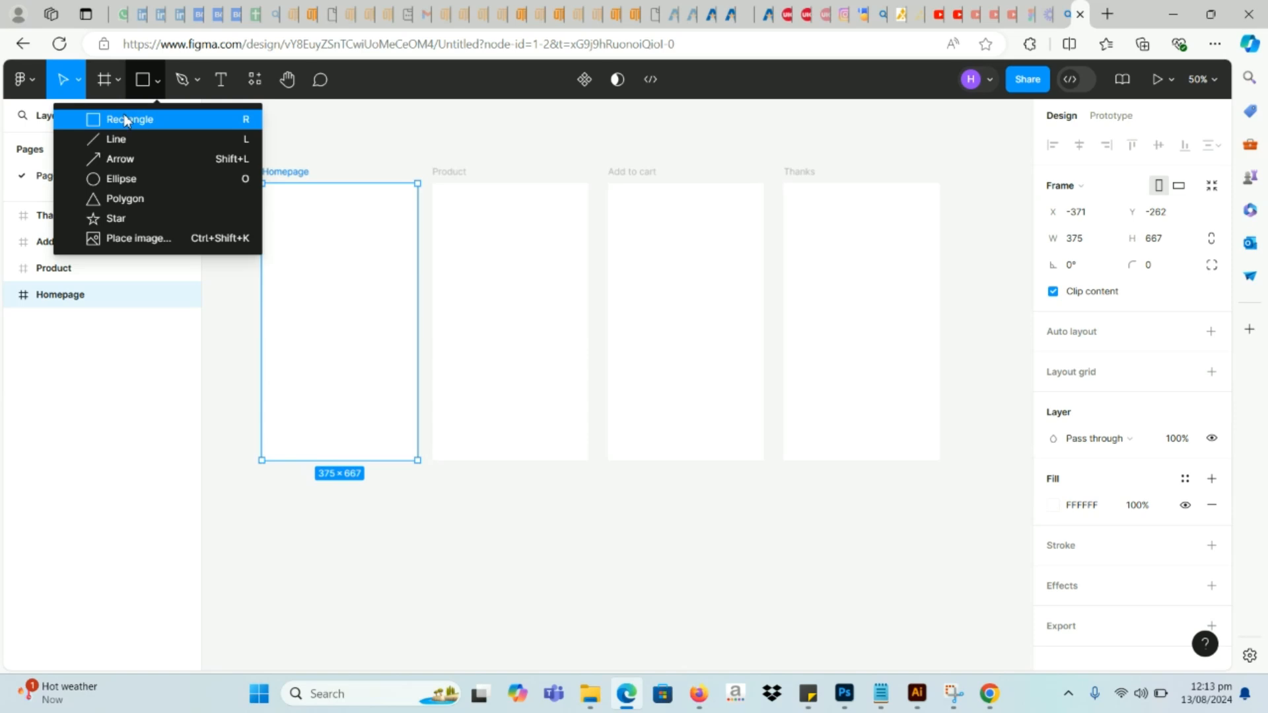
{"action": "left_click", "coordinate": [1012, 208]}
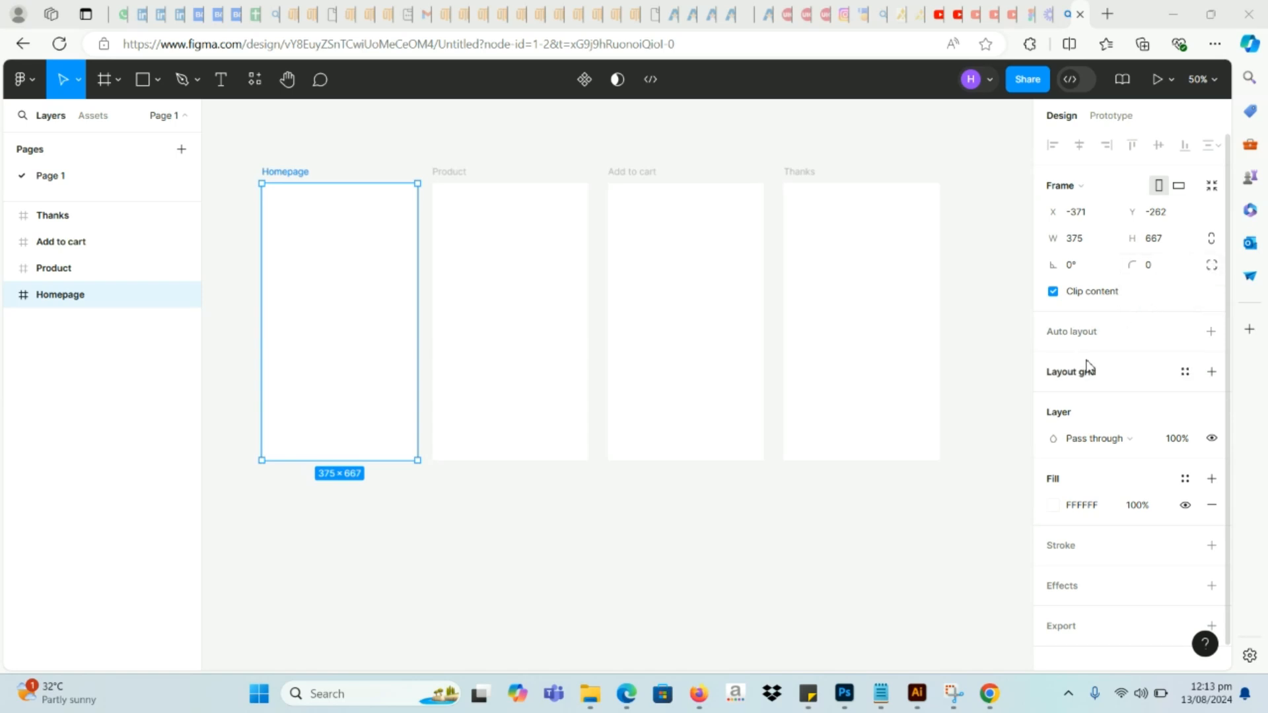
{"action": "left_click", "coordinate": [1053, 506]}
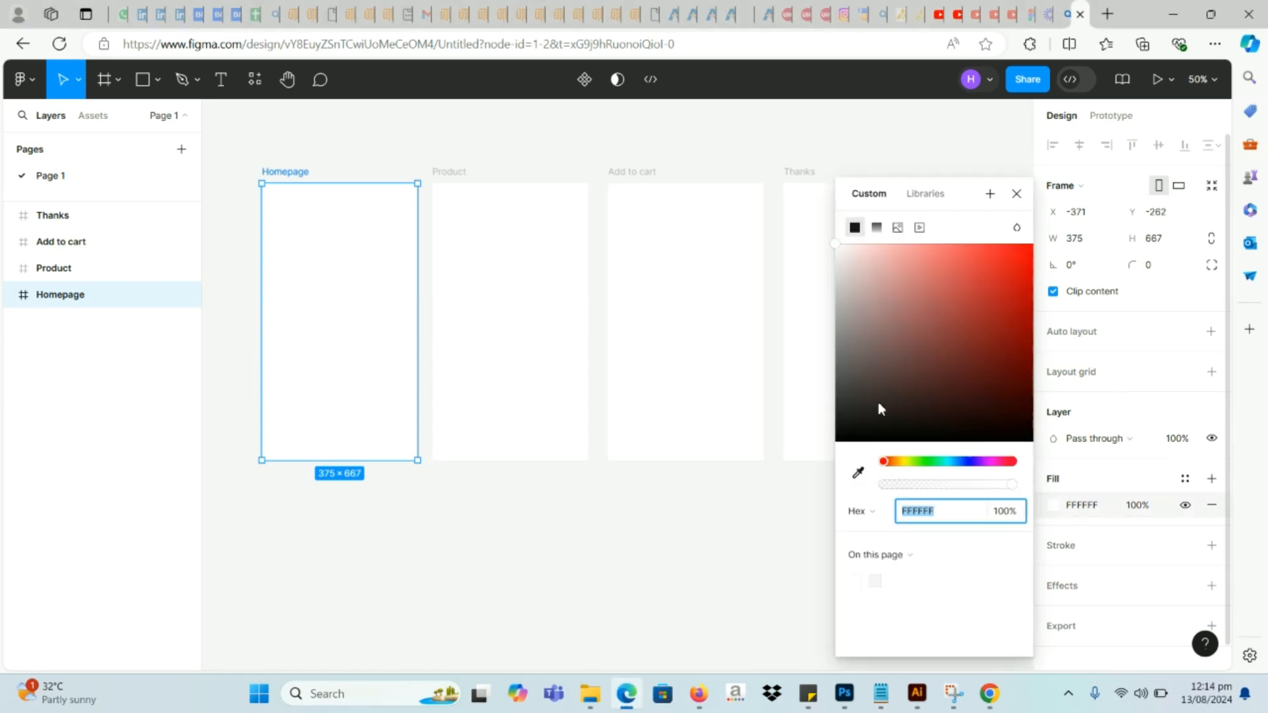
{"action": "left_click", "coordinate": [726, 553]}
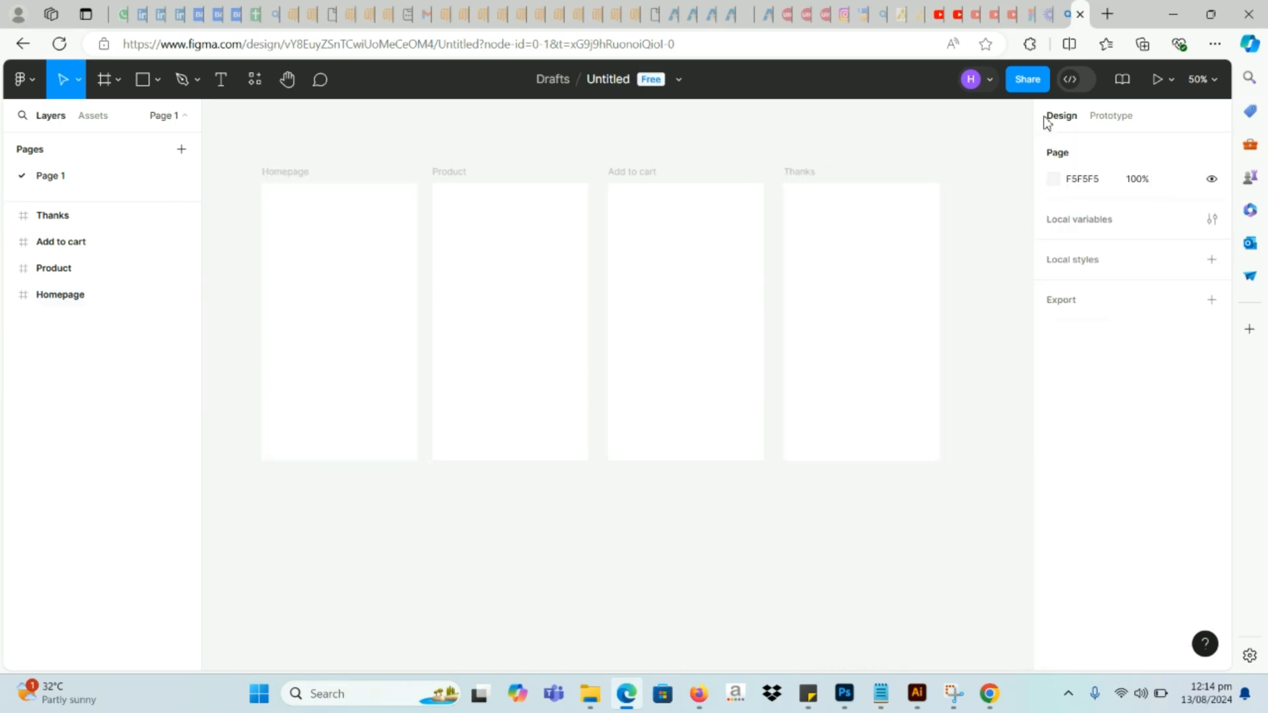
Step: Compare the design properties of the Product frame, the empty canvas and the Homepage frame, leaving Homepage selected
{"action": "left_click", "coordinate": [543, 260]}
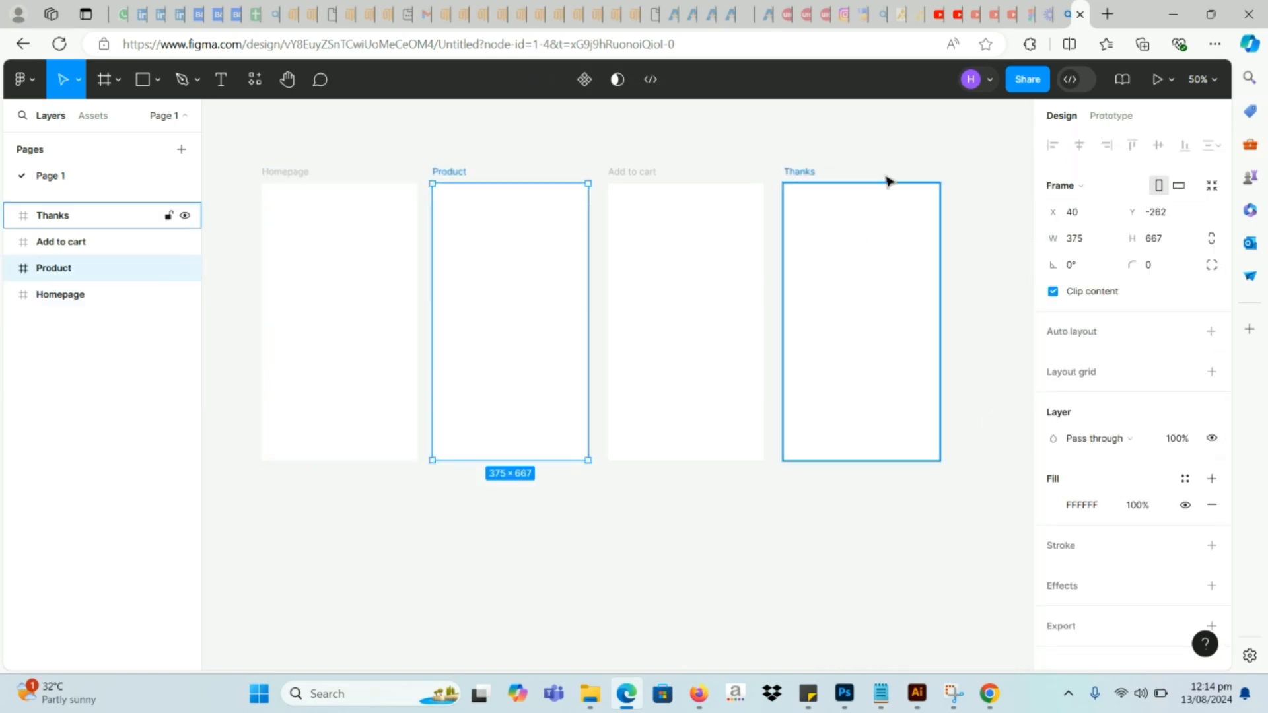
{"action": "left_click", "coordinate": [902, 141]}
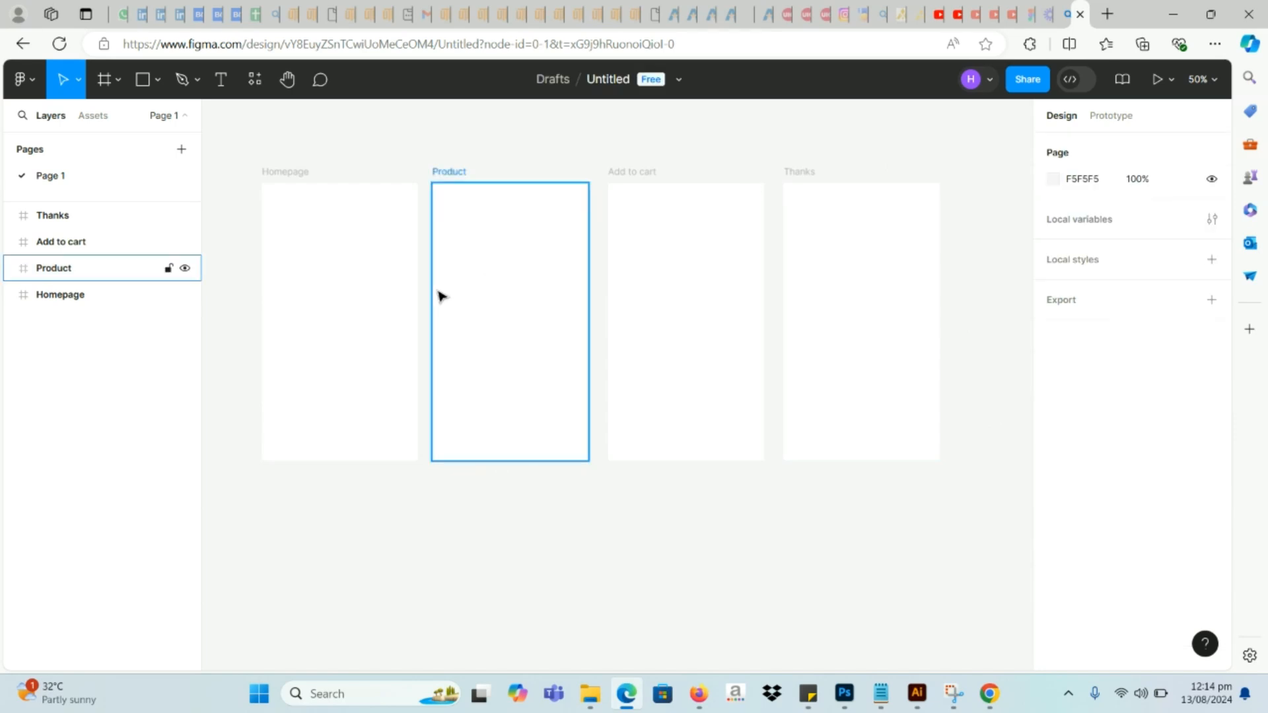
{"action": "left_click", "coordinate": [269, 303]}
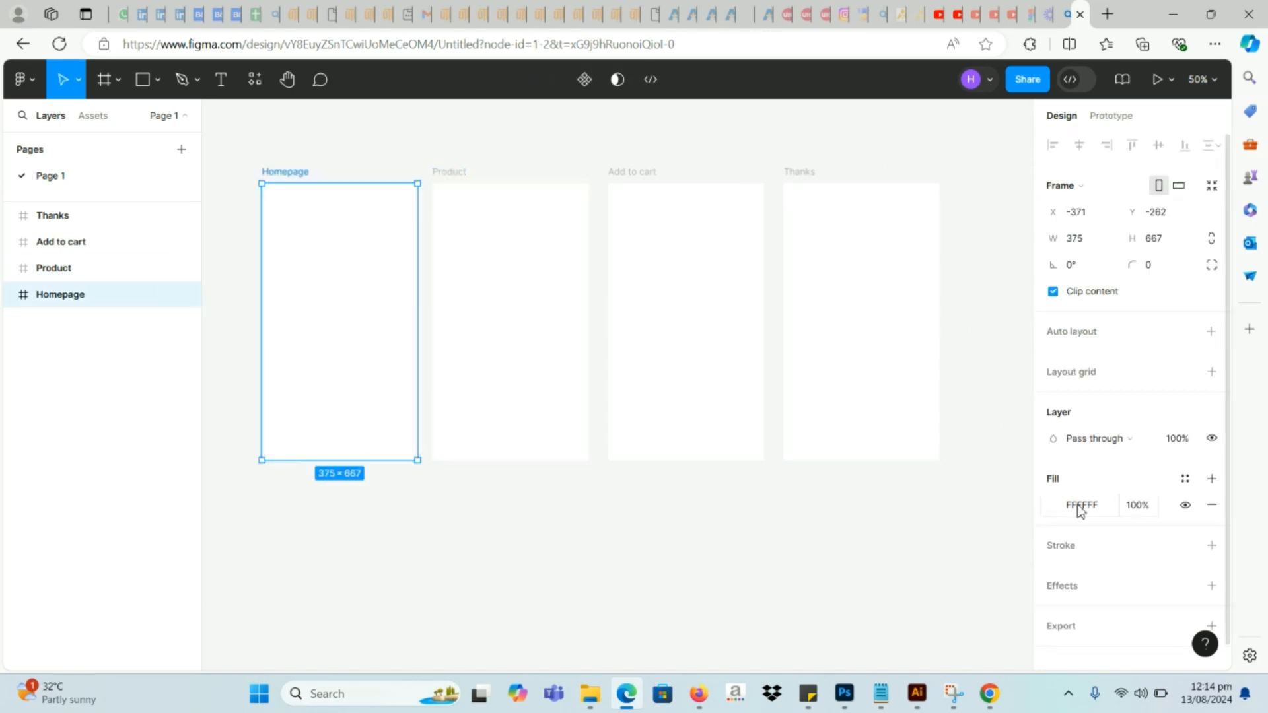
Step: Draw a rectangle about 338 × 132 near the upper edge of the Homepage frame and select it
{"action": "scroll", "coordinate": [1076, 504], "scroll_direction": "down", "scroll_amount": 1}
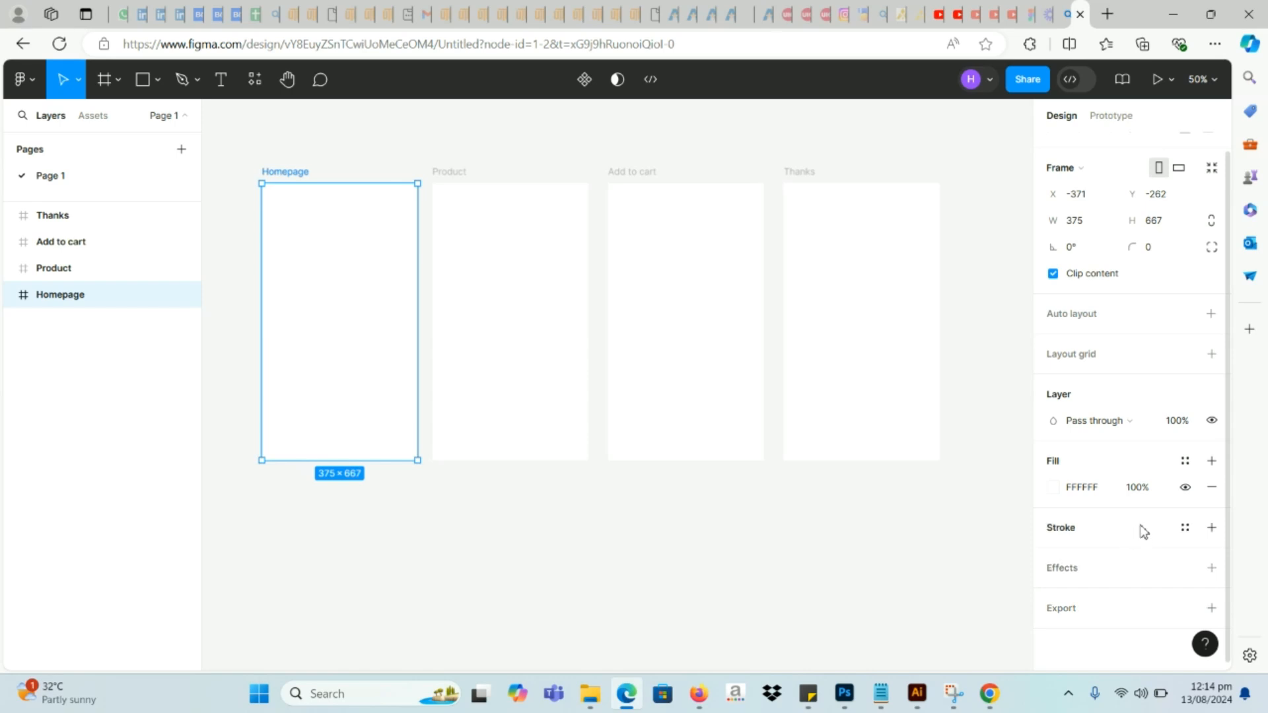
{"action": "left_click", "coordinate": [157, 82]}
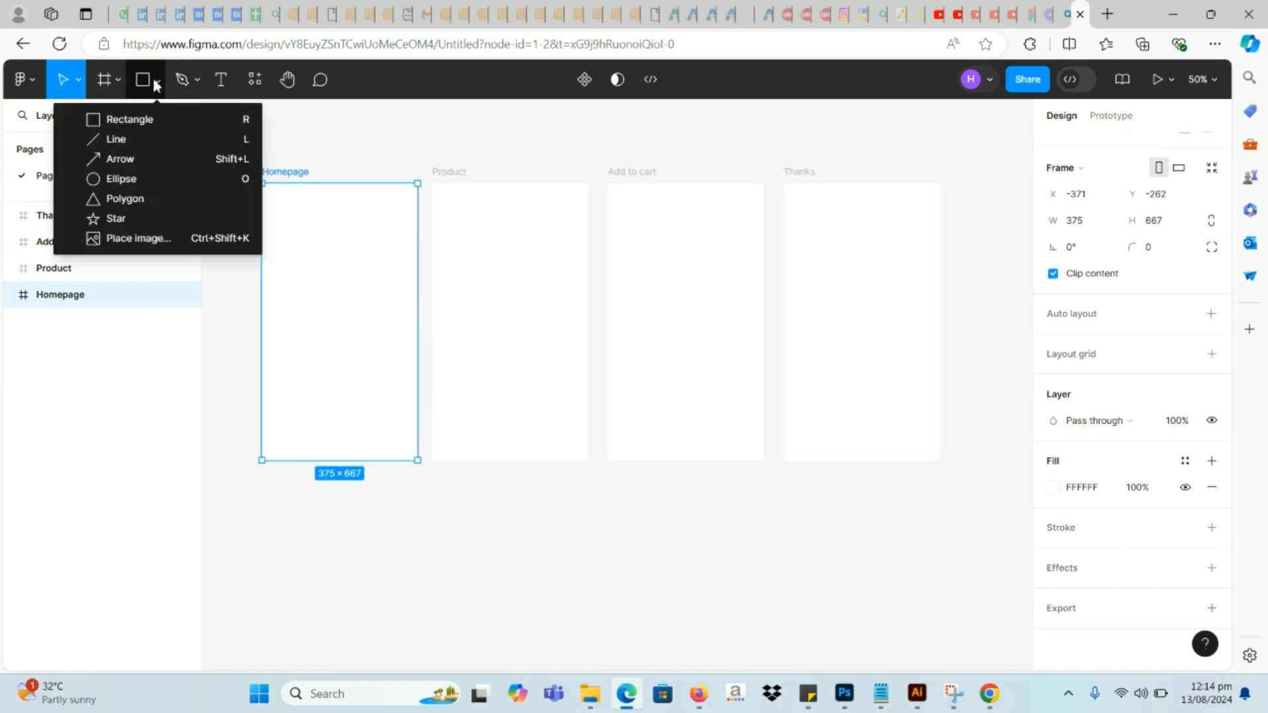
{"action": "left_click", "coordinate": [122, 118]}
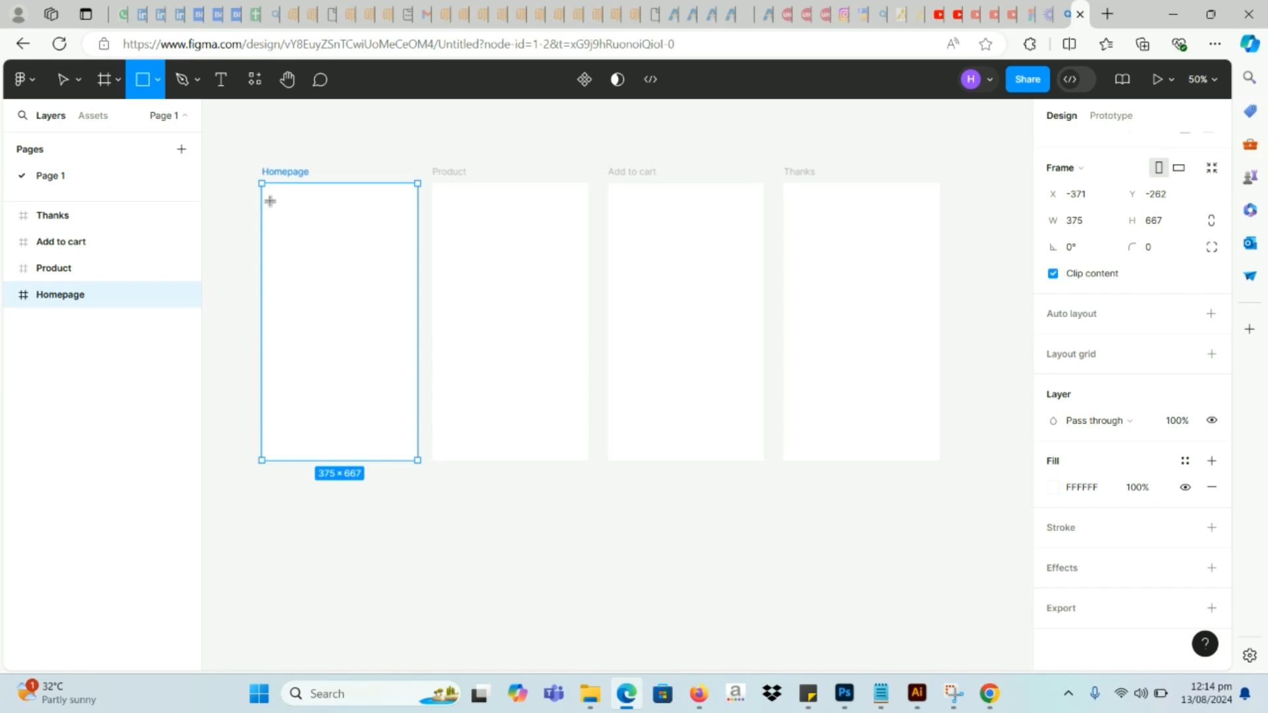
{"action": "left_click_drag", "start_coordinate": [270, 200], "coordinate": [409, 255]}
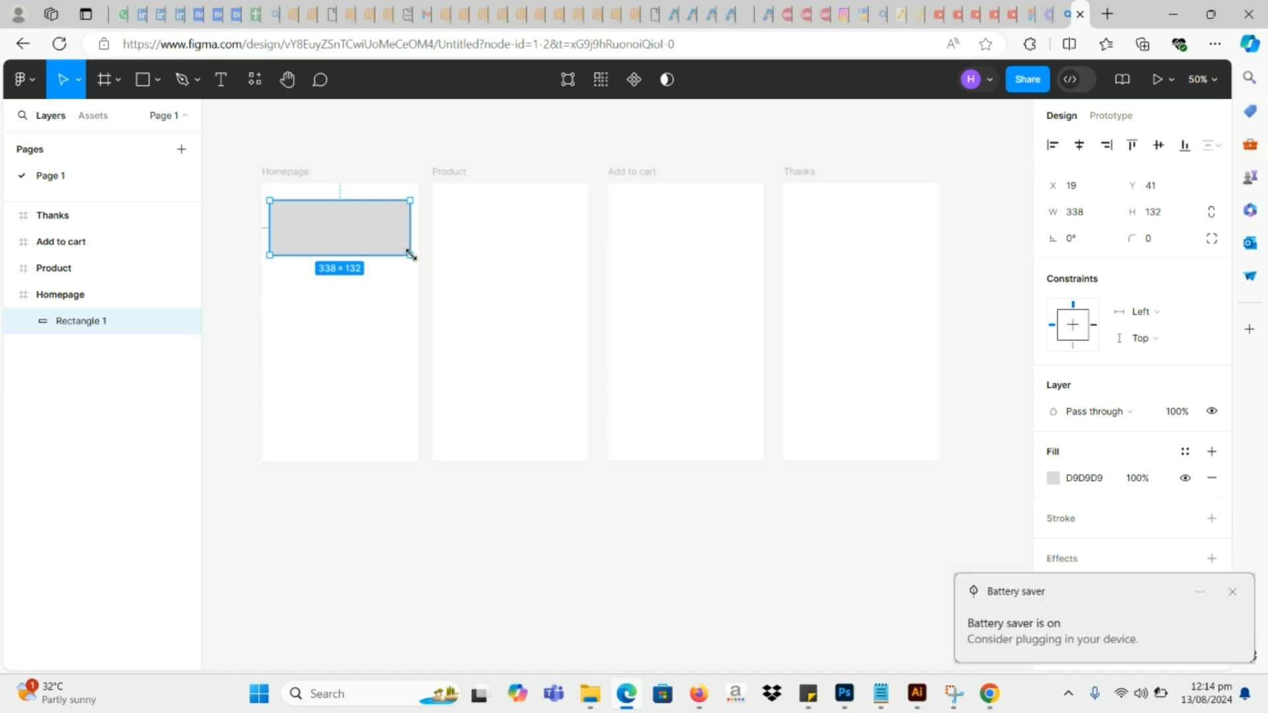
{"action": "left_click", "coordinate": [386, 318]}
{"action": "left_click", "coordinate": [362, 226]}
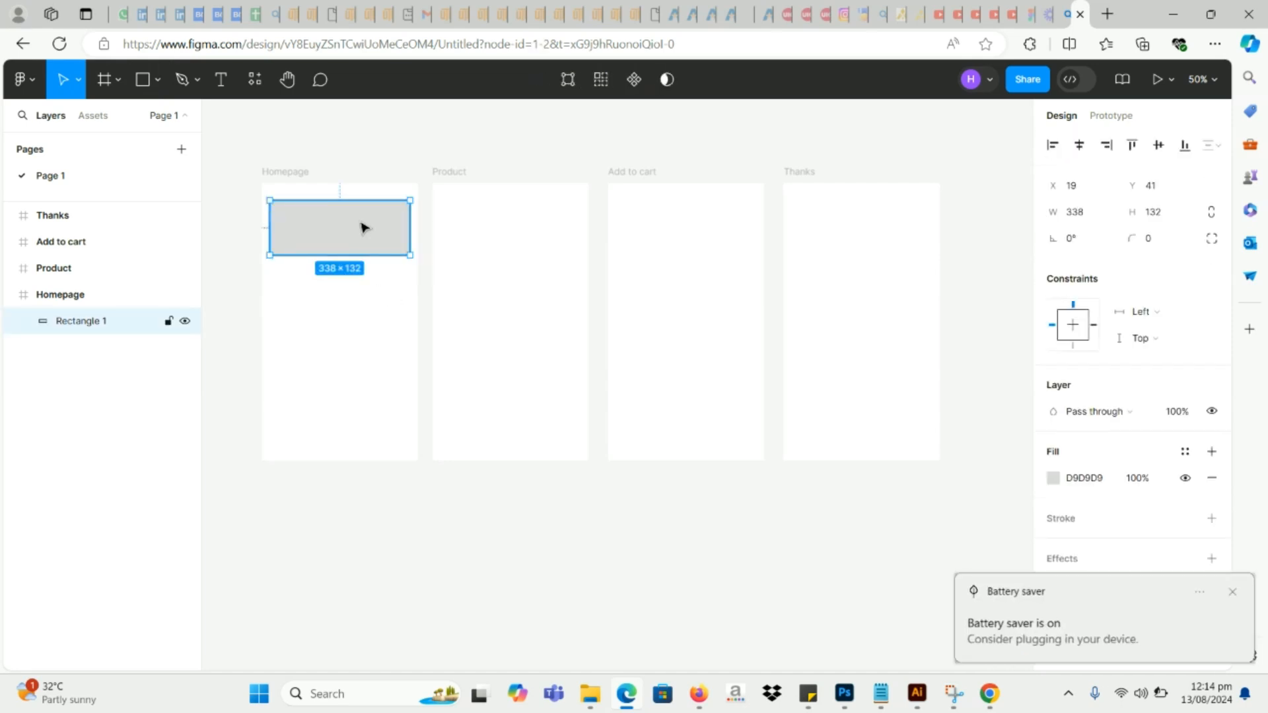
Step: Dismiss the battery notification and recolour the Homepage rectangle's fill to pale green ABDECC
{"action": "left_click", "coordinate": [1231, 594]}
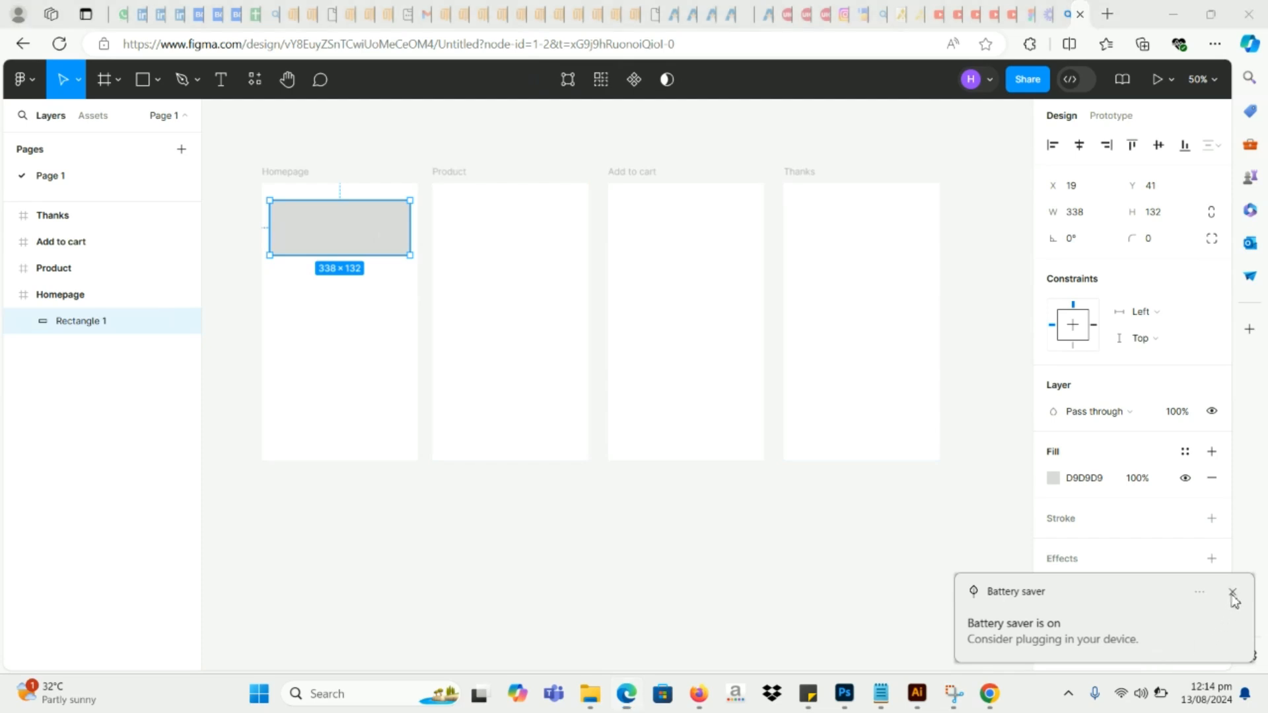
{"action": "left_click", "coordinate": [1053, 478]}
{"action": "left_click", "coordinate": [939, 461]}
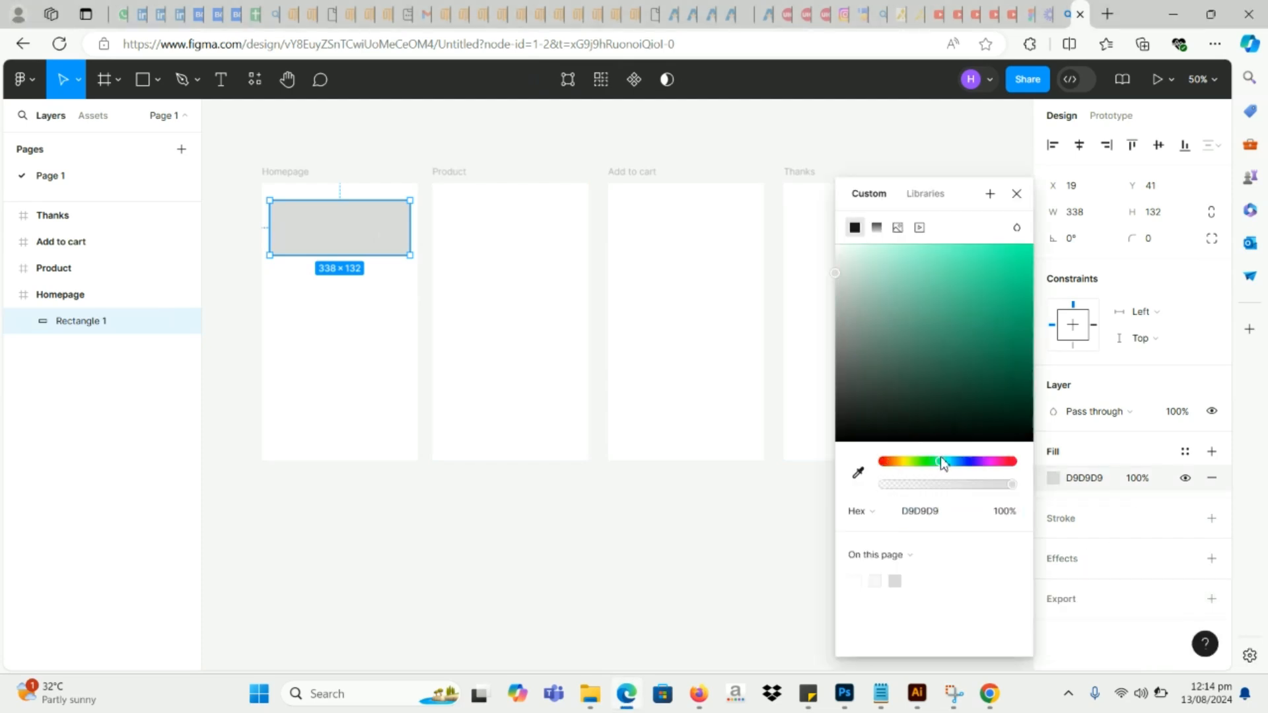
{"action": "left_click", "coordinate": [860, 250]}
{"action": "left_click_drag", "start_coordinate": [859, 262], "coordinate": [881, 269]}
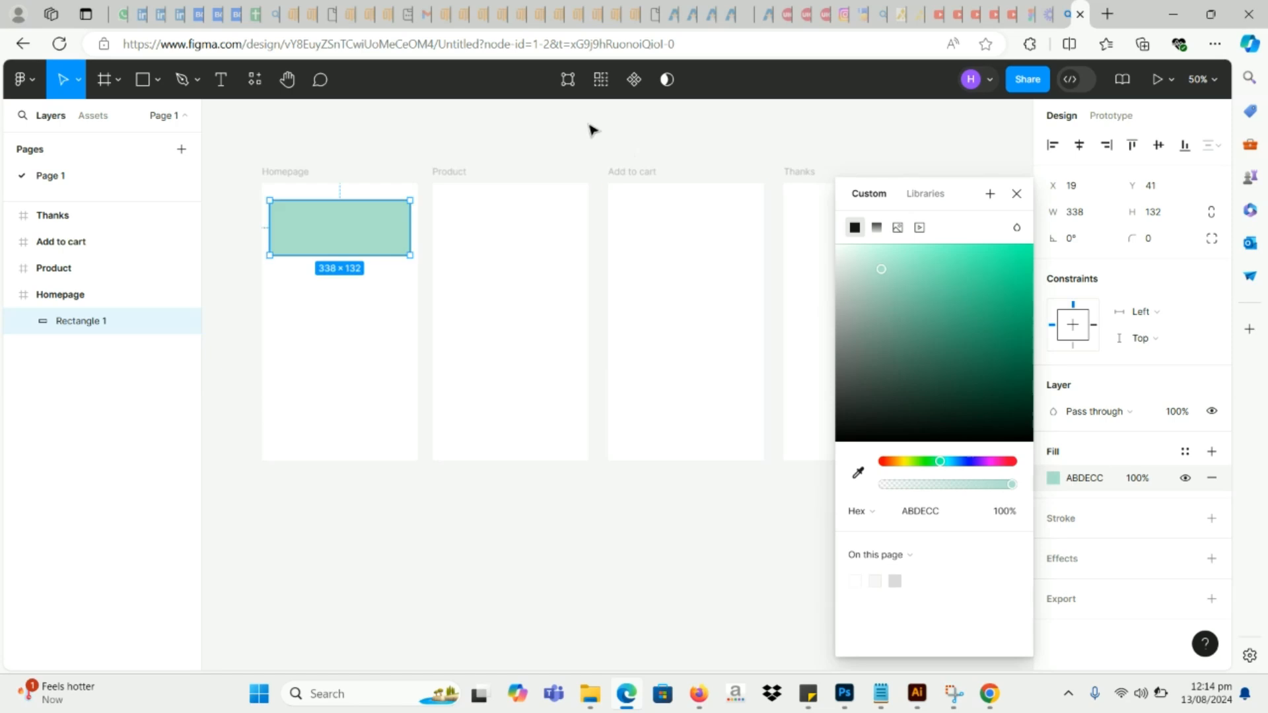
{"action": "left_click", "coordinate": [589, 129]}
Step: Delete the pale green rectangle from the Homepage frame and undo the deletion
{"action": "left_click", "coordinate": [367, 235]}
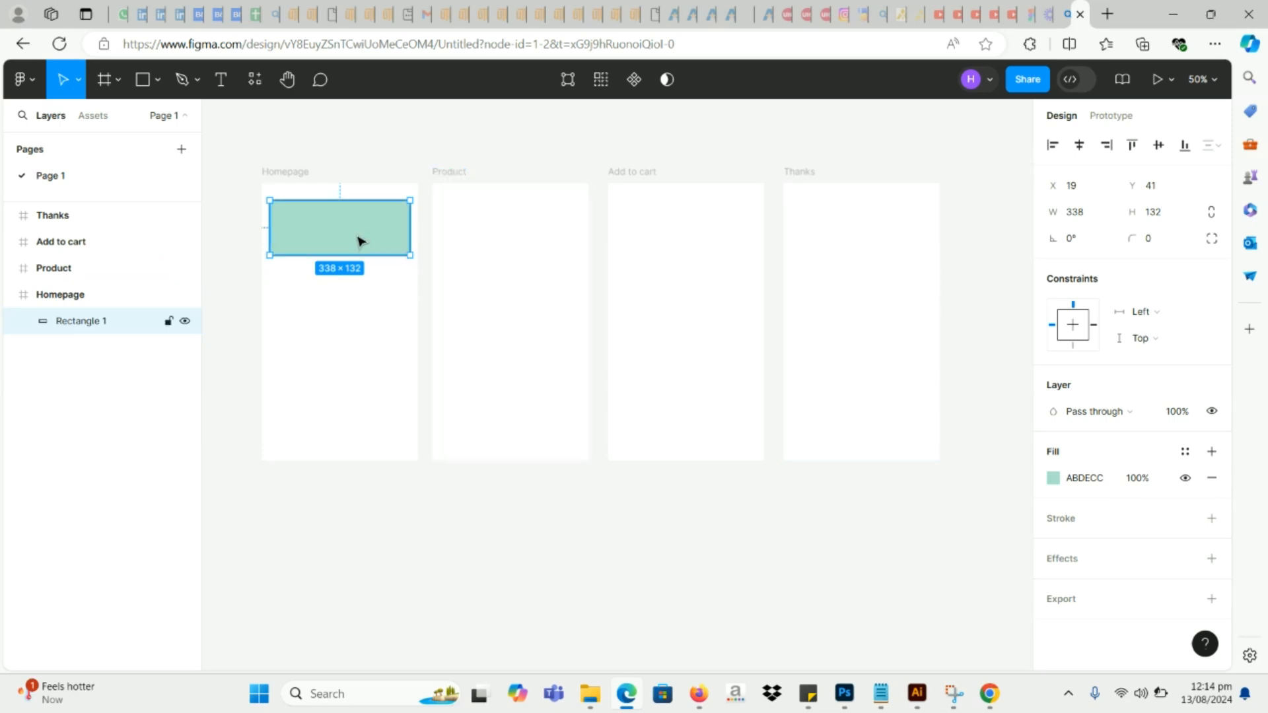
{"action": "key", "text": "Delete"}
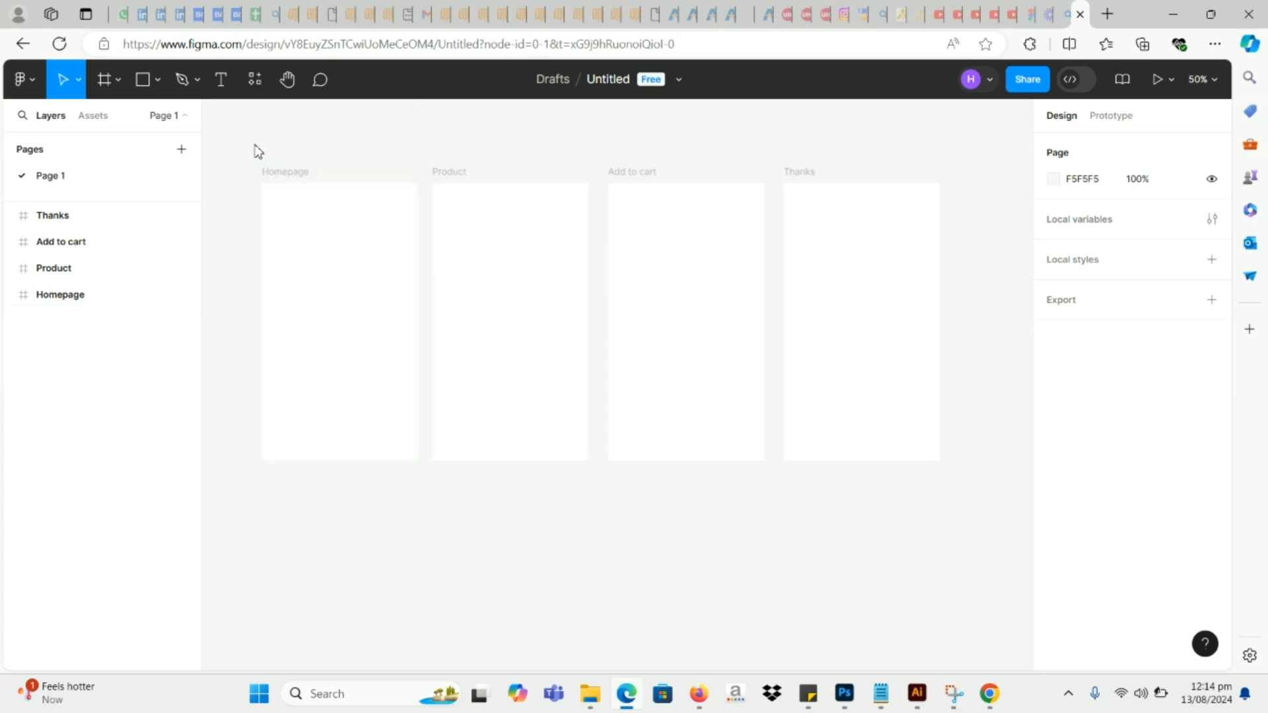
{"action": "key", "text": "ctrl+z"}
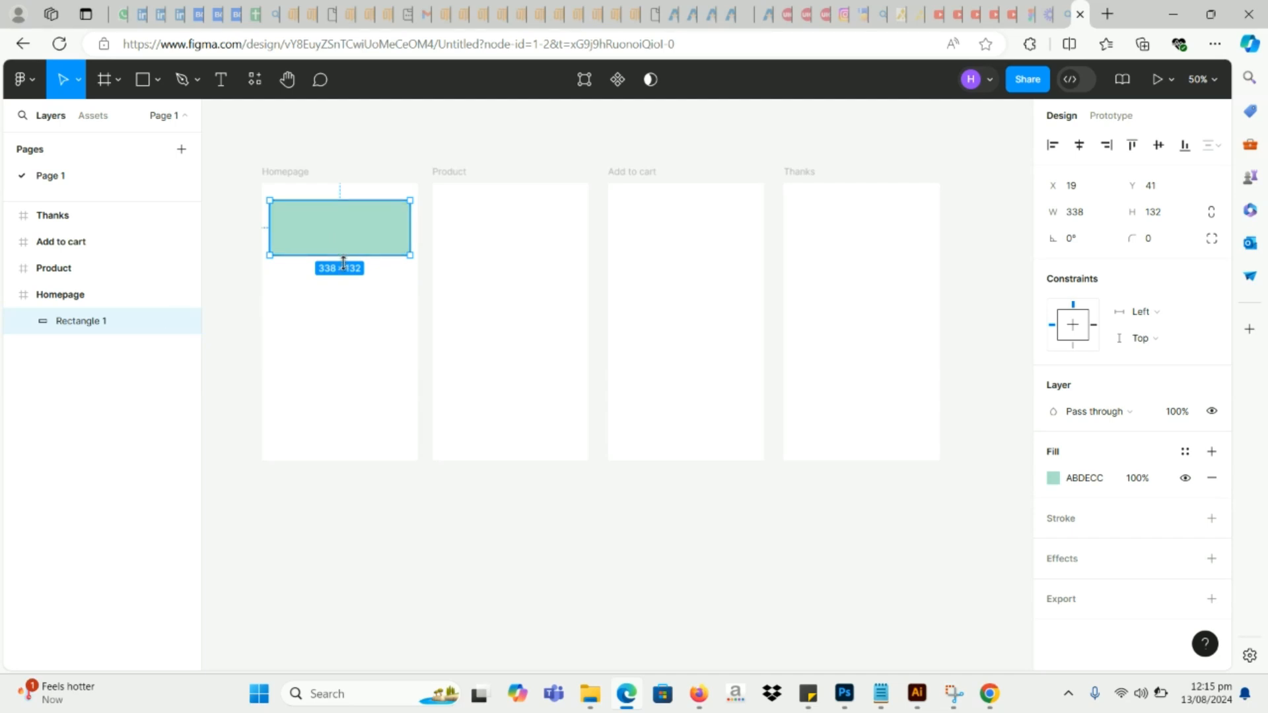
Step: Replace the rectangle's fill with a 000000 stroke positioned Outside
{"action": "left_click", "coordinate": [1212, 480]}
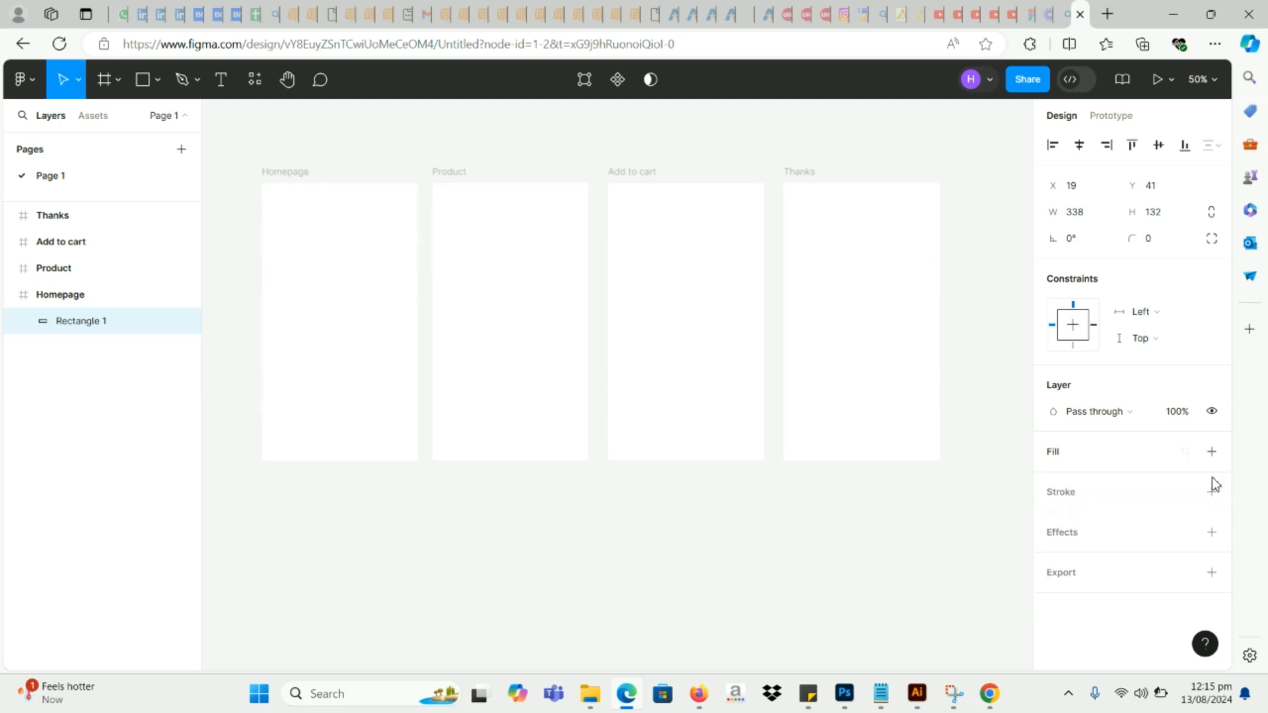
{"action": "left_click", "coordinate": [1212, 491]}
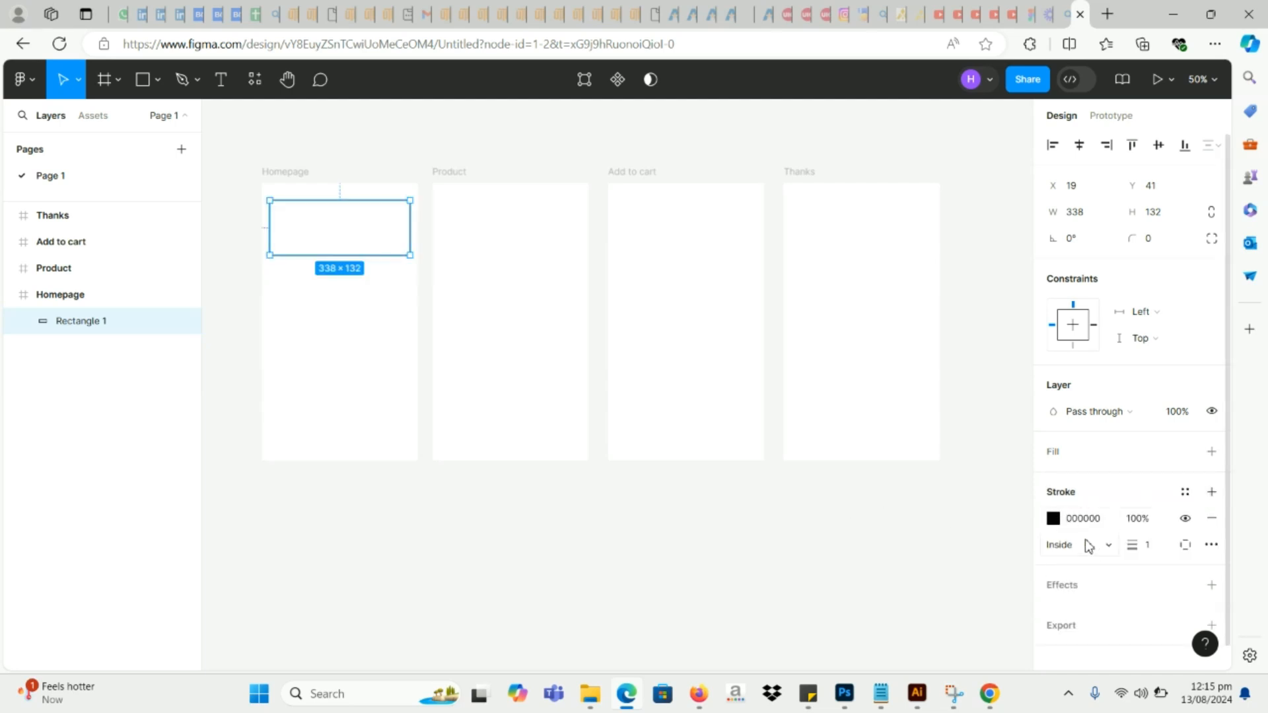
{"action": "left_click", "coordinate": [1101, 549]}
{"action": "left_click", "coordinate": [1090, 564]}
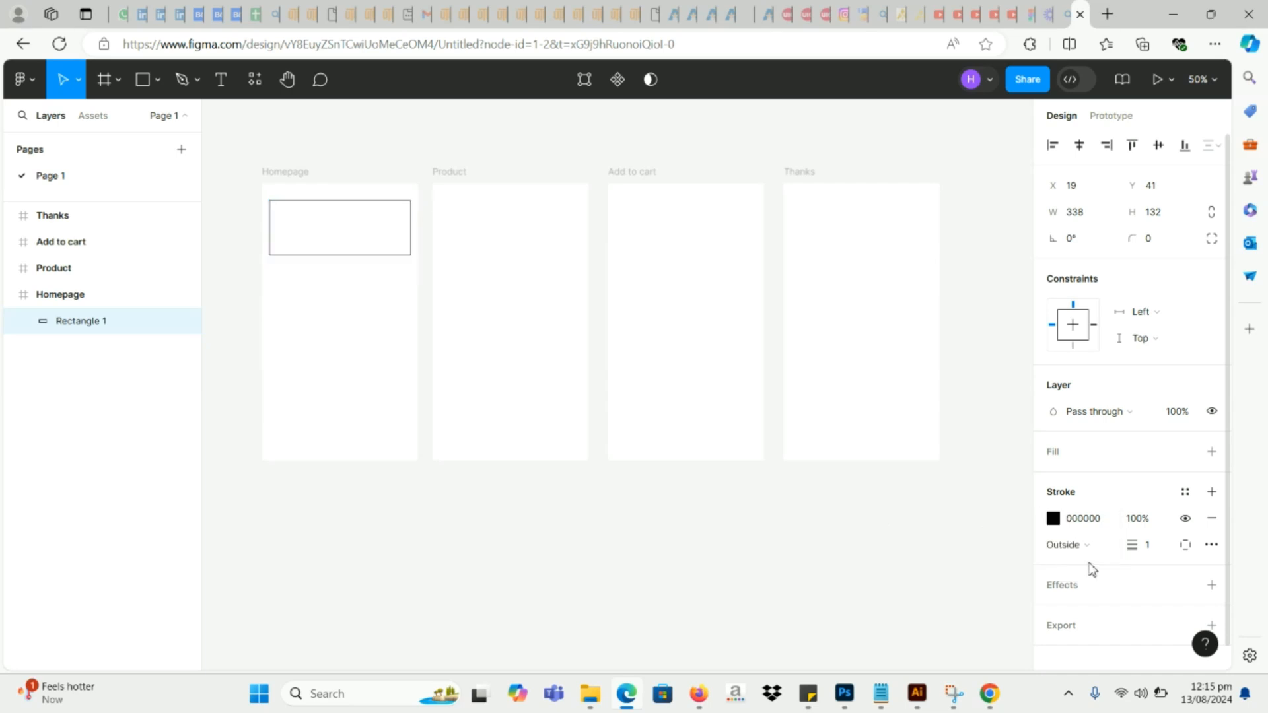
Step: Set the rectangle's stroke position to Center and its thickness to 2
{"action": "left_click", "coordinate": [1090, 553]}
{"action": "left_click", "coordinate": [1083, 505]}
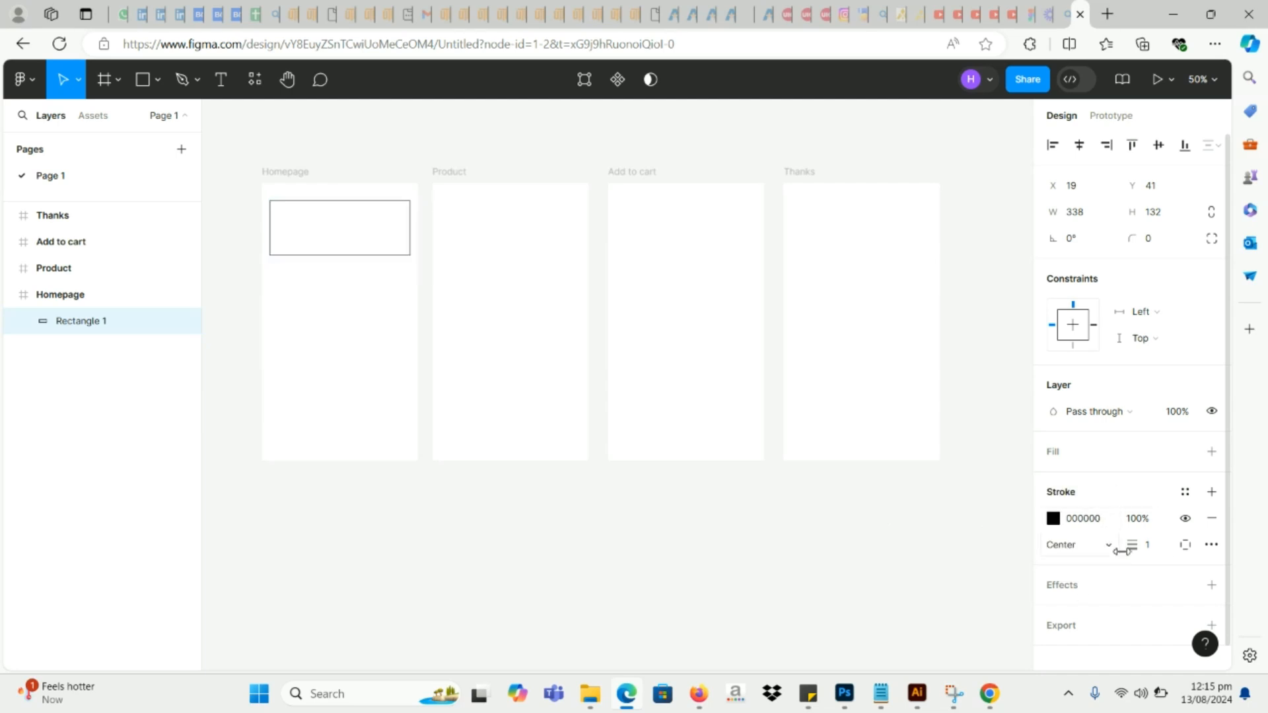
{"action": "left_click_drag", "start_coordinate": [1133, 547], "coordinate": [1133, 545]}
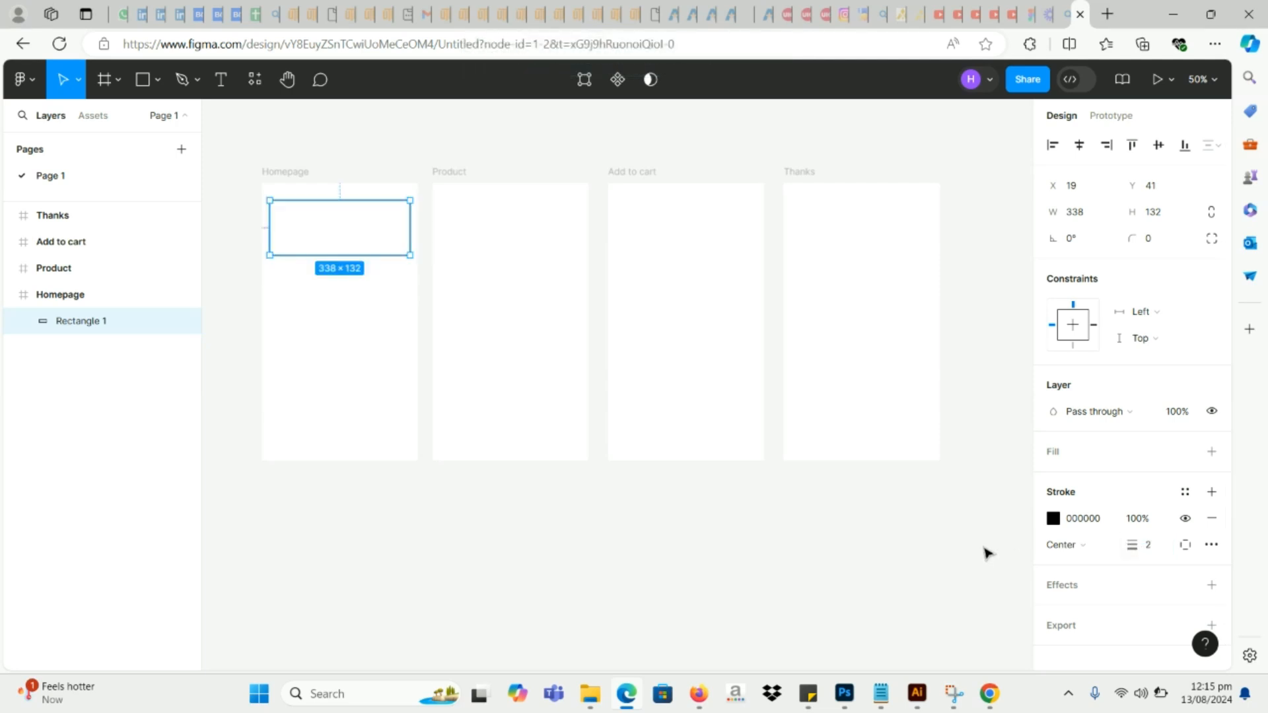
{"action": "left_click", "coordinate": [902, 503]}
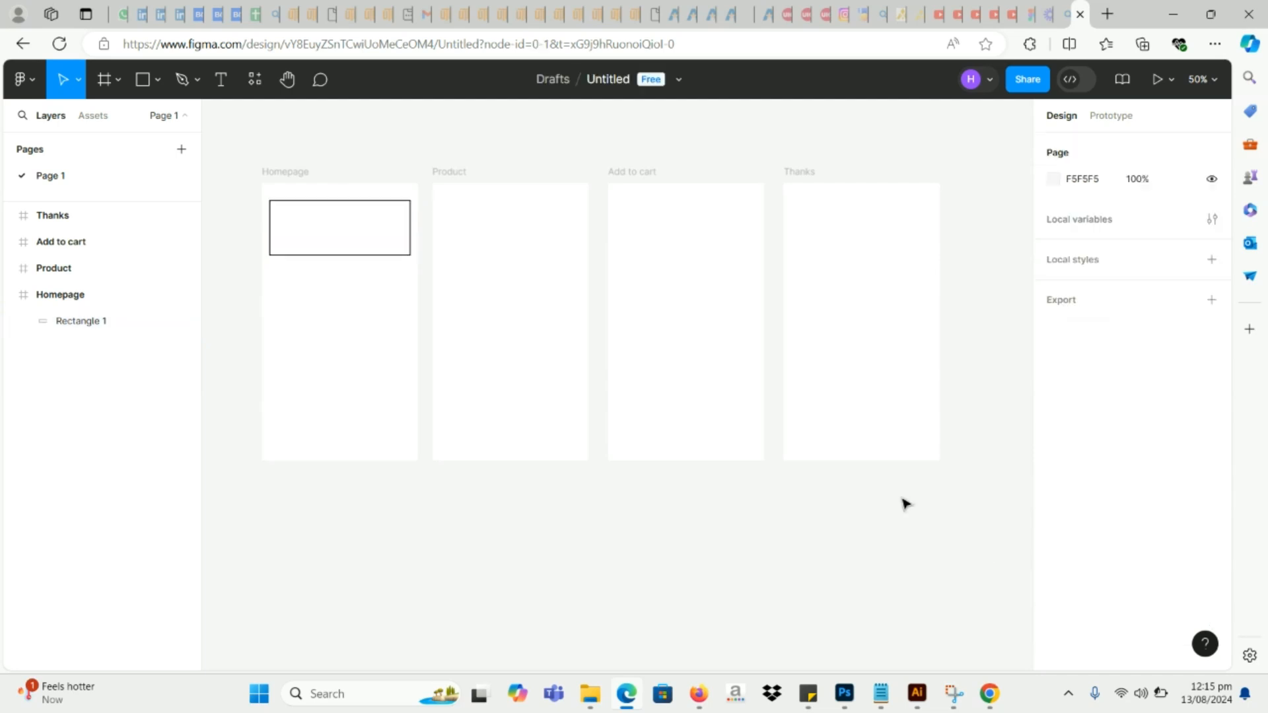
Step: Add a fill to the outlined rectangle in the Homepage frame and colour it bright green 5DFA6D
{"action": "left_click", "coordinate": [315, 256]}
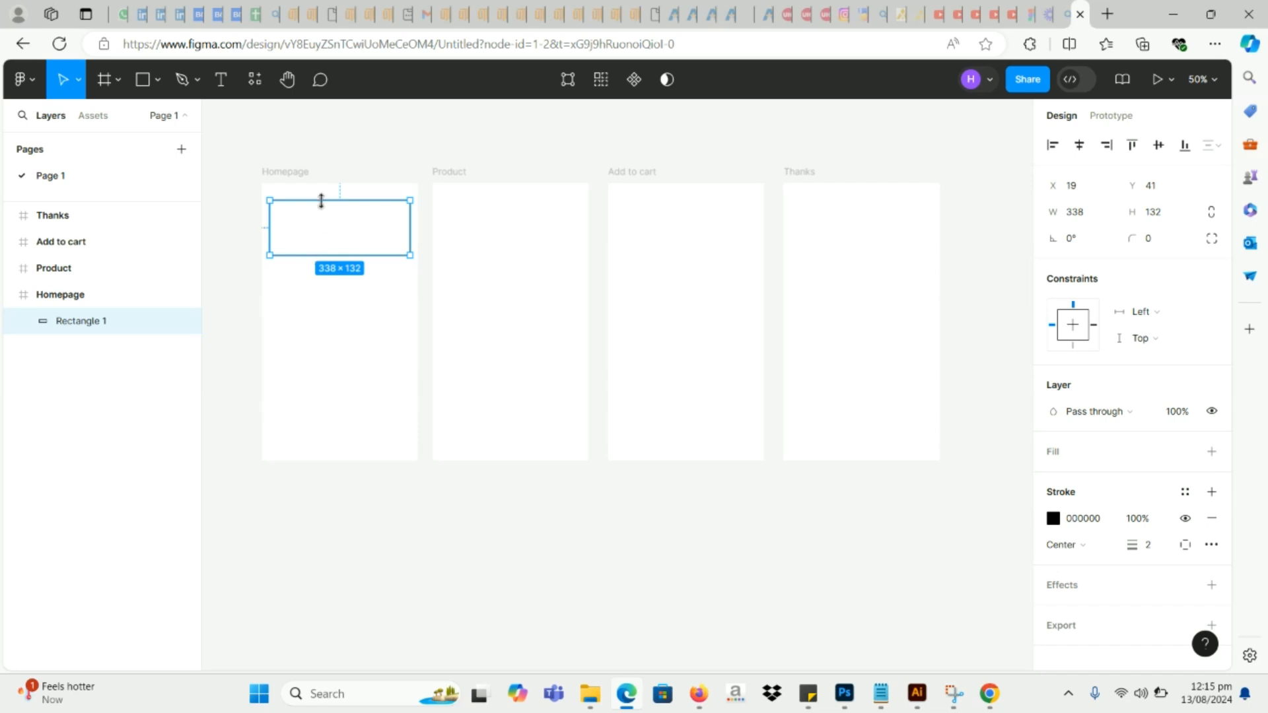
{"action": "left_click", "coordinate": [1211, 451]}
{"action": "left_click", "coordinate": [1053, 478]}
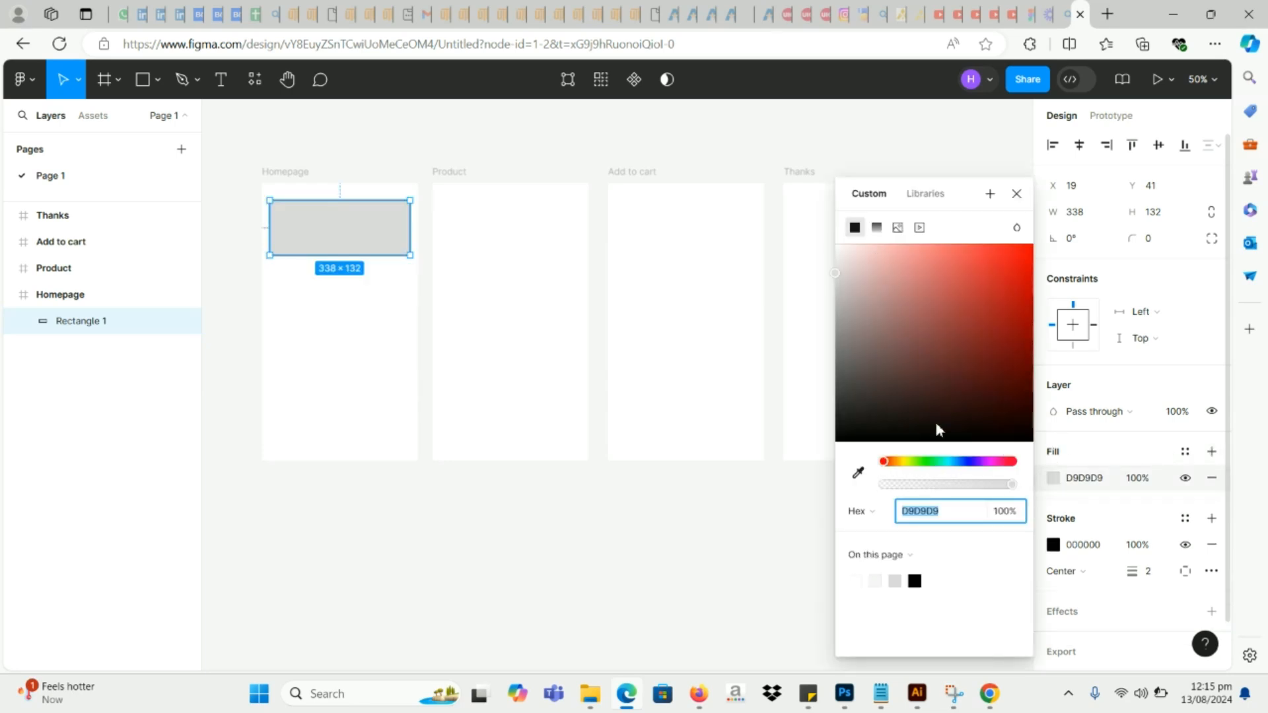
{"action": "left_click", "coordinate": [928, 462]}
{"action": "left_click", "coordinate": [963, 259]}
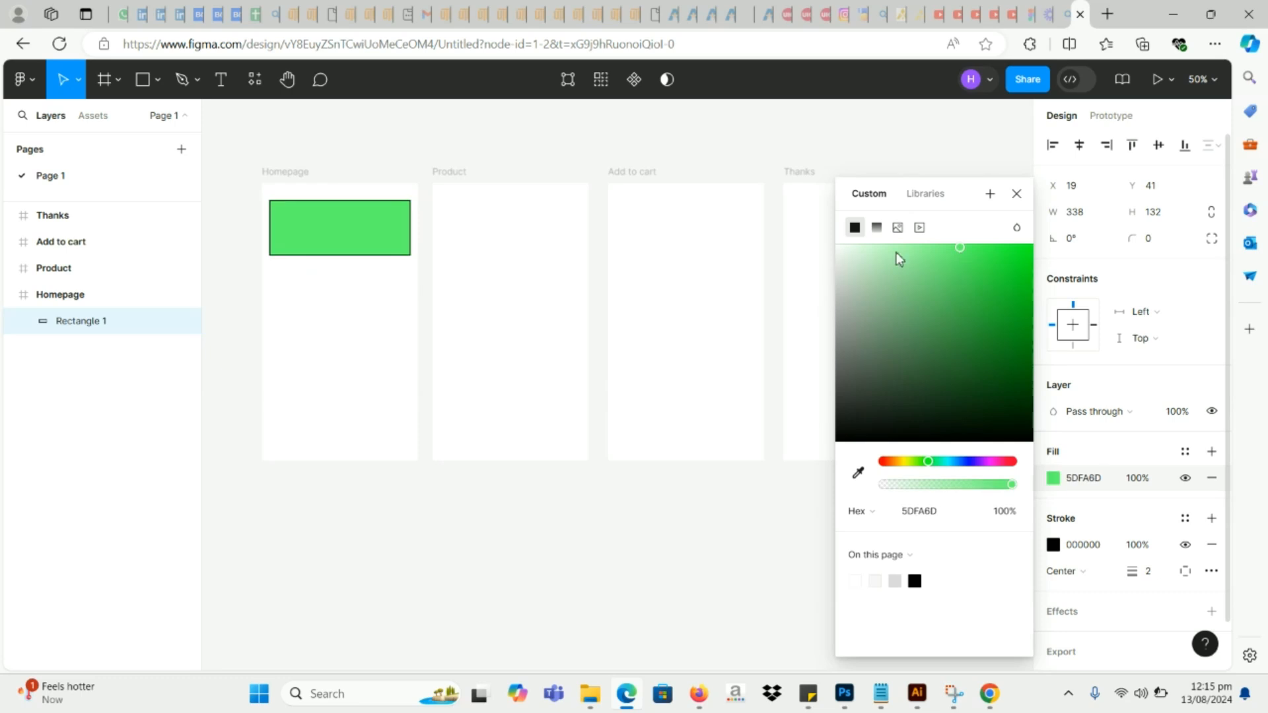
{"action": "left_click", "coordinate": [427, 506]}
Step: Remove the black stroke from the bright green rectangle, leaving only its fill
{"action": "left_click", "coordinate": [365, 232]}
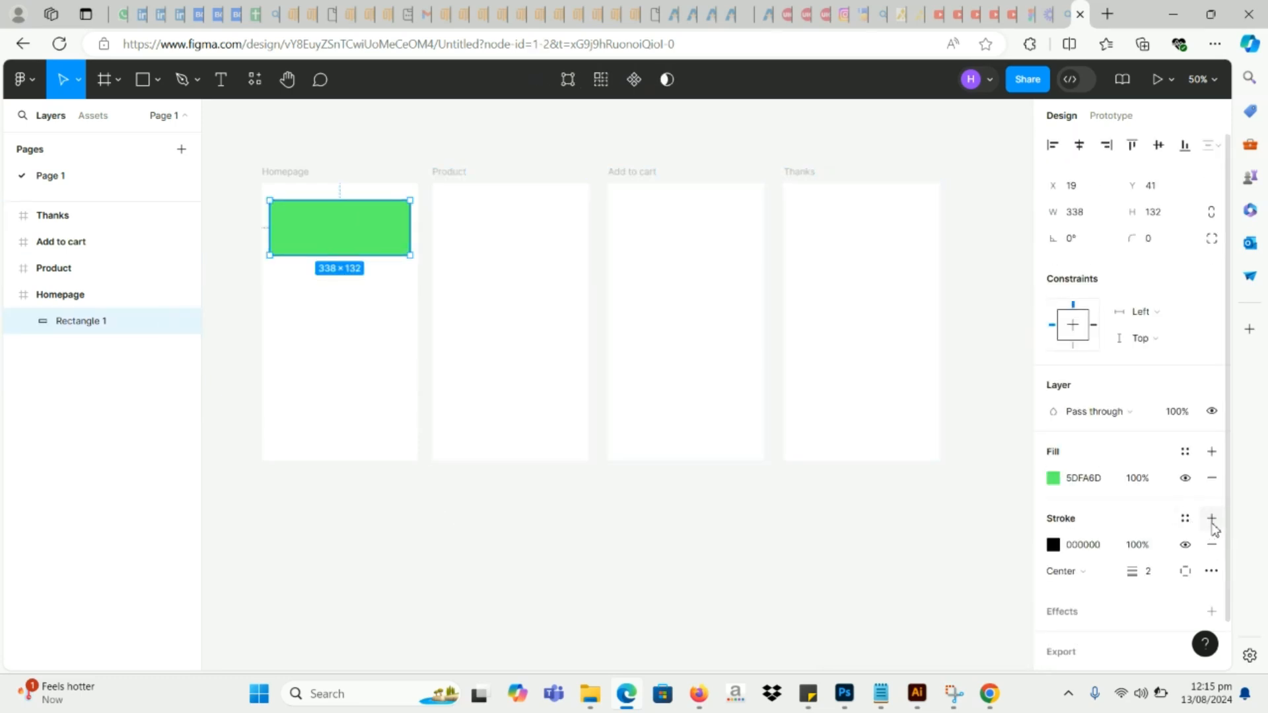
{"action": "left_click", "coordinate": [1211, 545]}
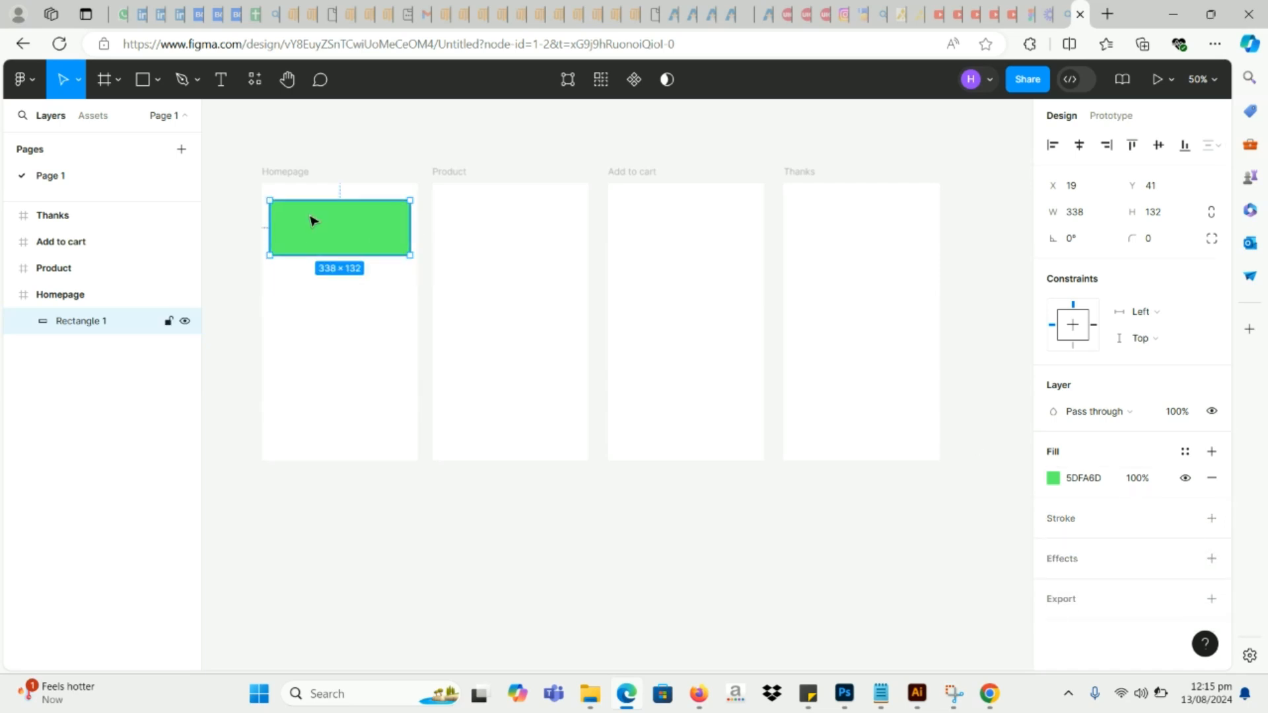
{"action": "left_click", "coordinate": [362, 529]}
Step: Duplicate the green rectangle and place the copy below it in the Homepage frame, at about Y 268
{"action": "left_click_drag", "start_coordinate": [319, 217], "coordinate": [316, 321], "text": "alt"}
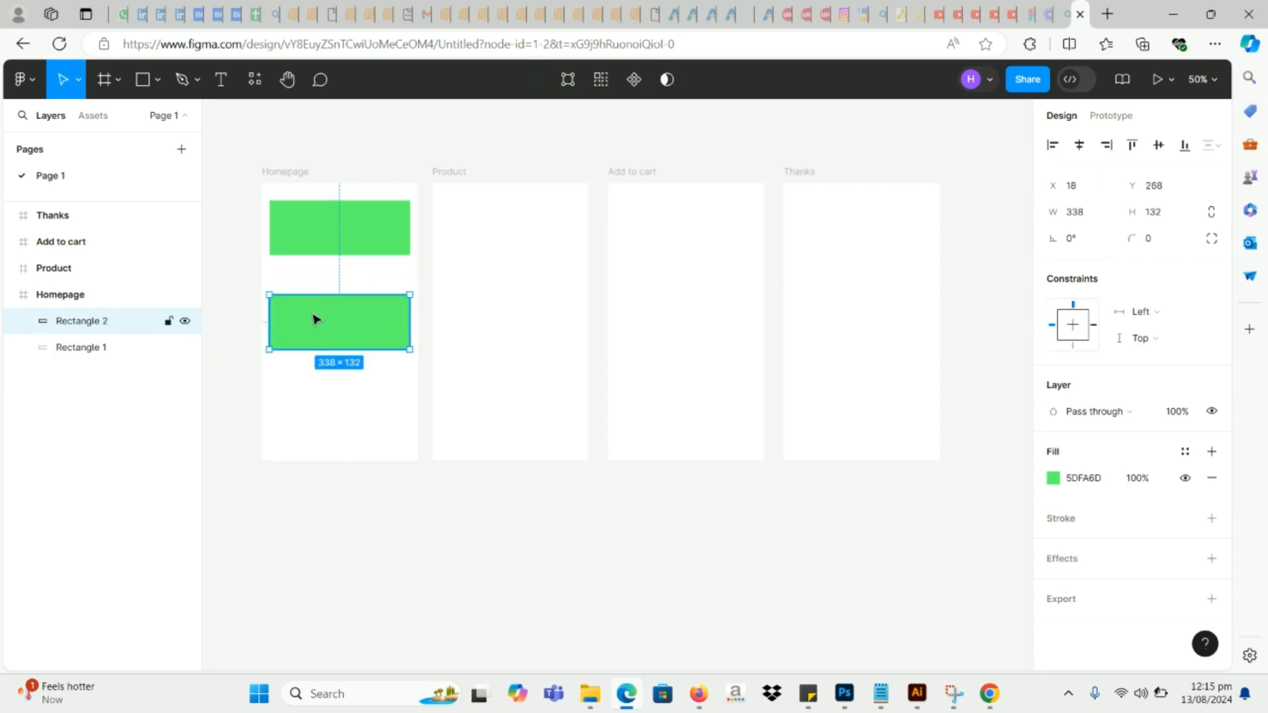
{"action": "key", "text": "Escape"}
{"action": "left_click", "coordinate": [319, 237]}
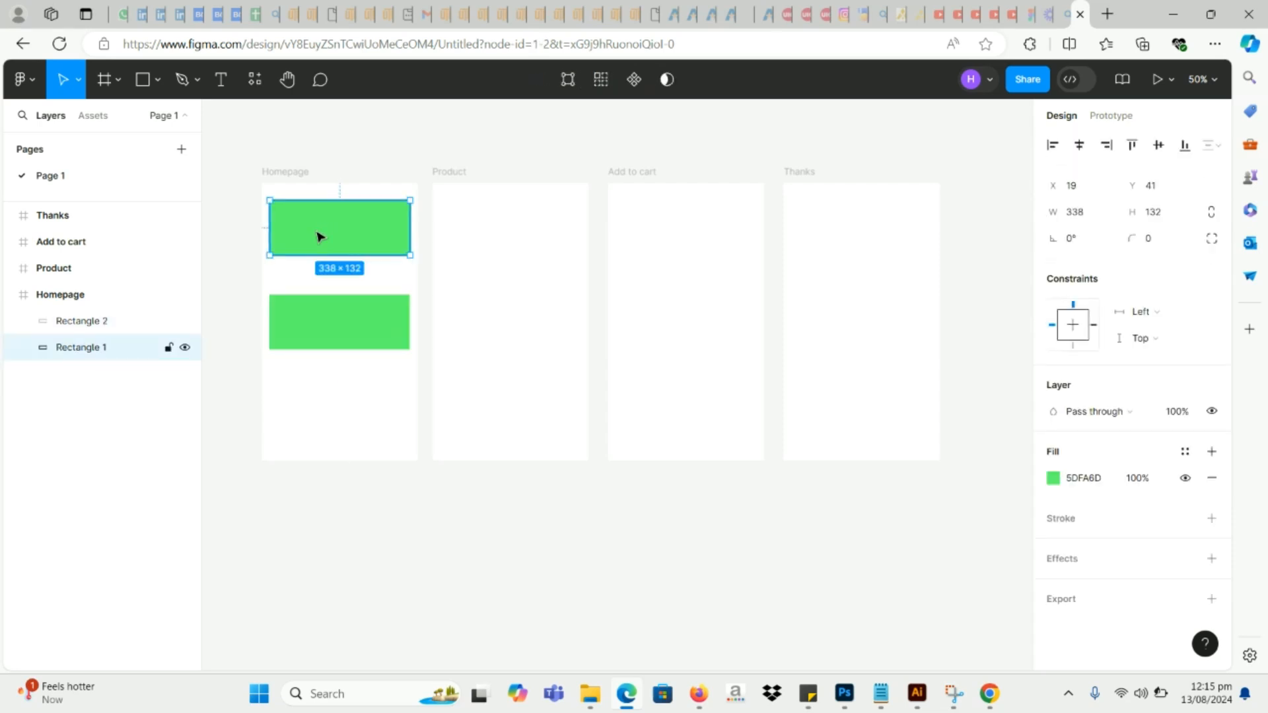
Step: Shrink the lower green rectangle about its centre to about 232 × 88 as a button shape
{"action": "left_click", "coordinate": [306, 324]}
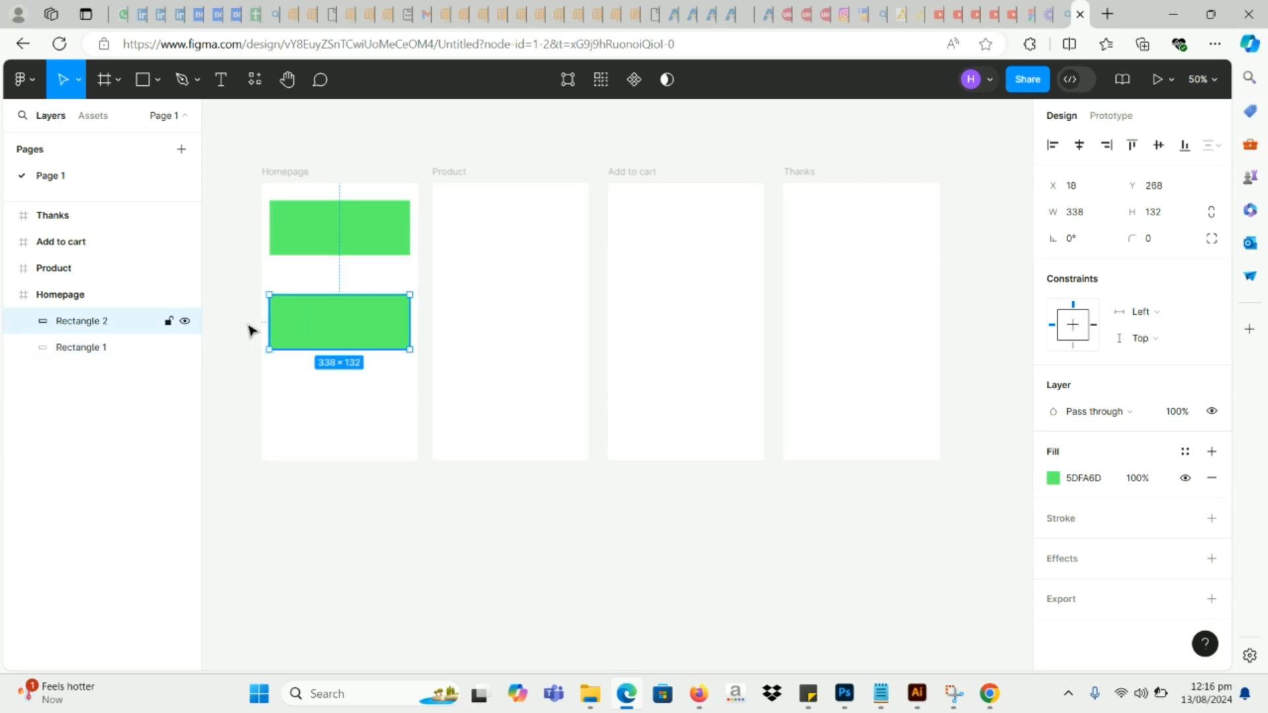
{"action": "left_click_drag", "start_coordinate": [267, 326], "coordinate": [292, 326]}
{"action": "left_click_drag", "start_coordinate": [364, 298], "coordinate": [343, 303]}
{"action": "left_click", "coordinate": [361, 403]}
{"action": "left_click", "coordinate": [336, 328]}
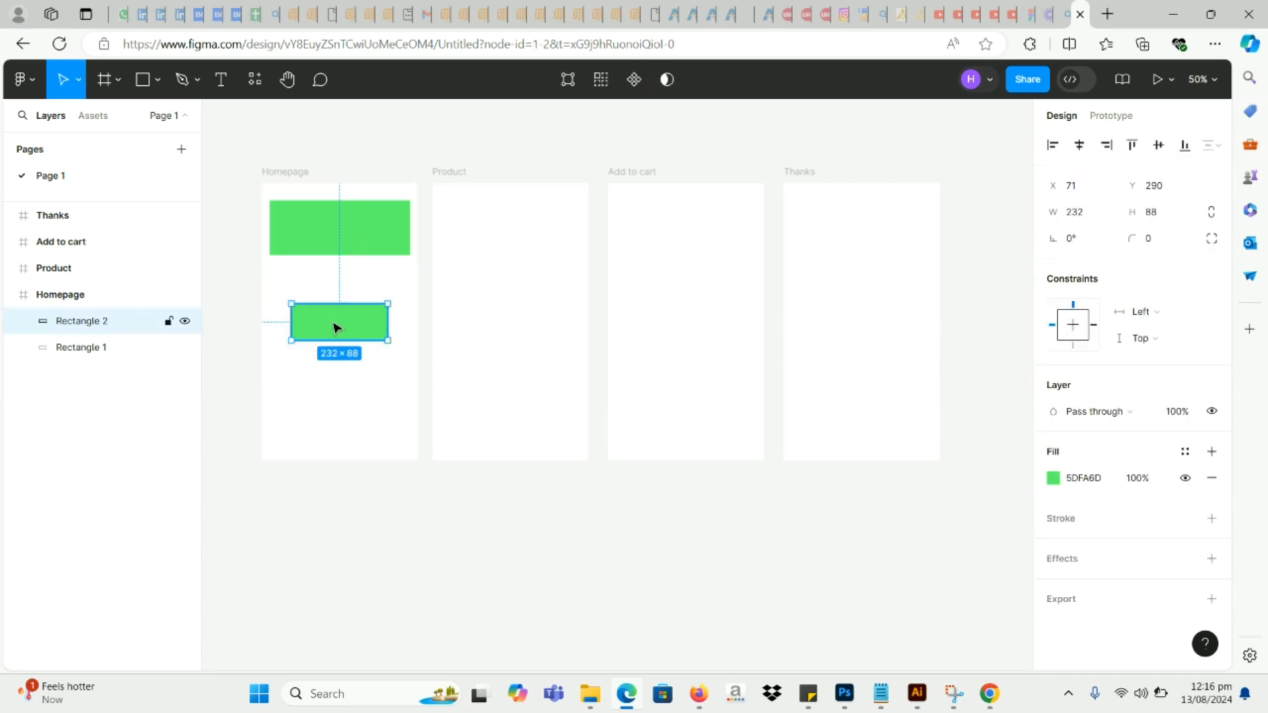
{"action": "left_click", "coordinate": [231, 79]}
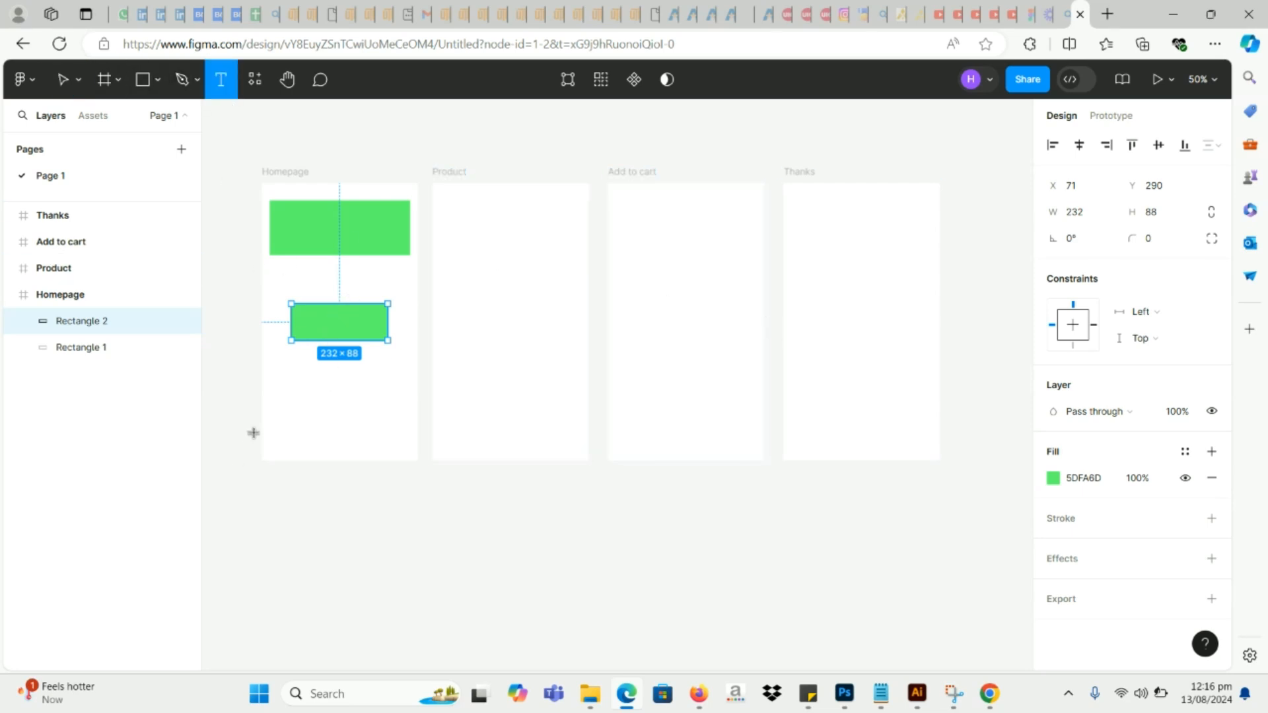
{"action": "left_click", "coordinate": [300, 411]}
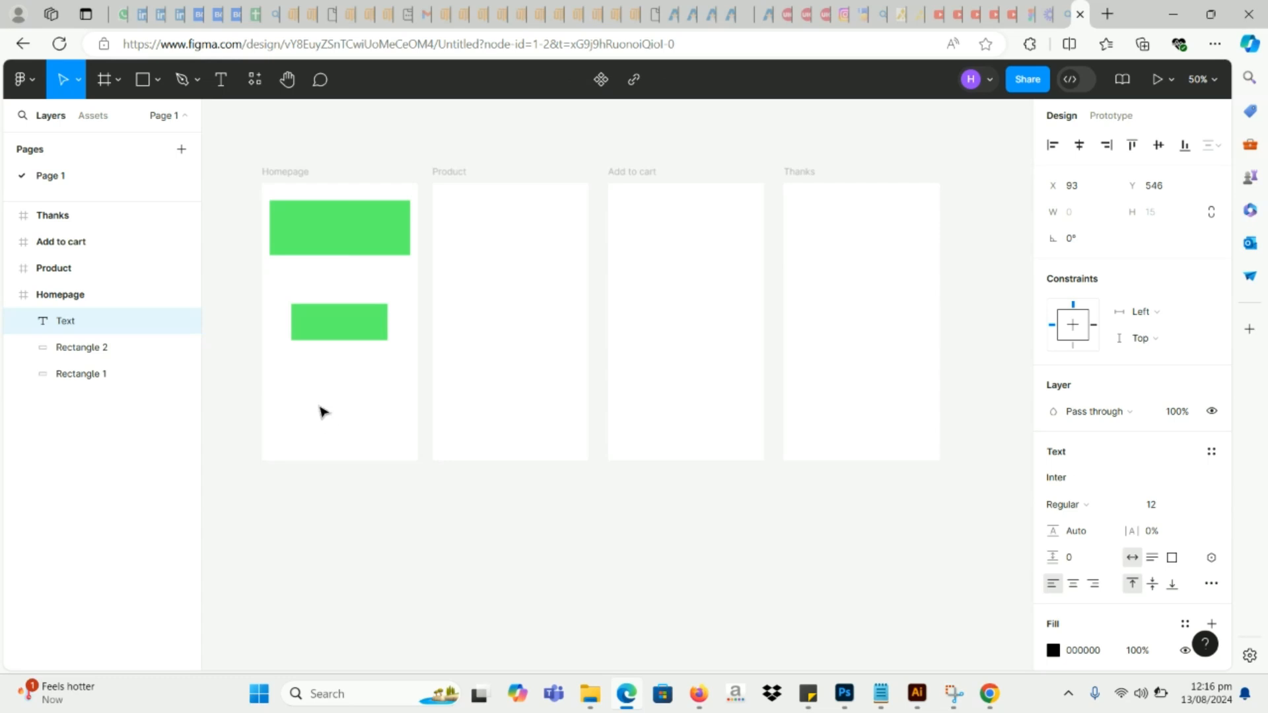
{"action": "left_click", "coordinate": [294, 330]}
Step: Try a text box about 234 × 68 below the smaller rectangle with random letters, and erase all its text
{"action": "left_click", "coordinate": [221, 82]}
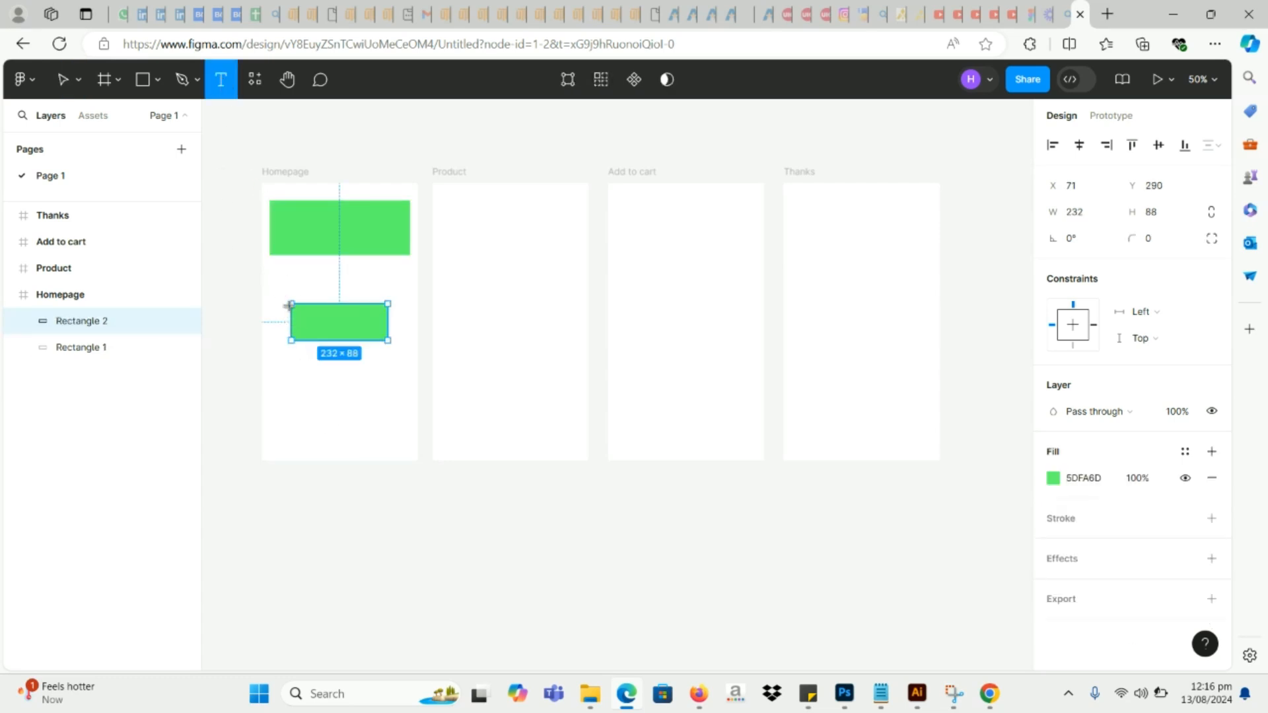
{"action": "left_click_drag", "start_coordinate": [291, 349], "coordinate": [389, 377]}
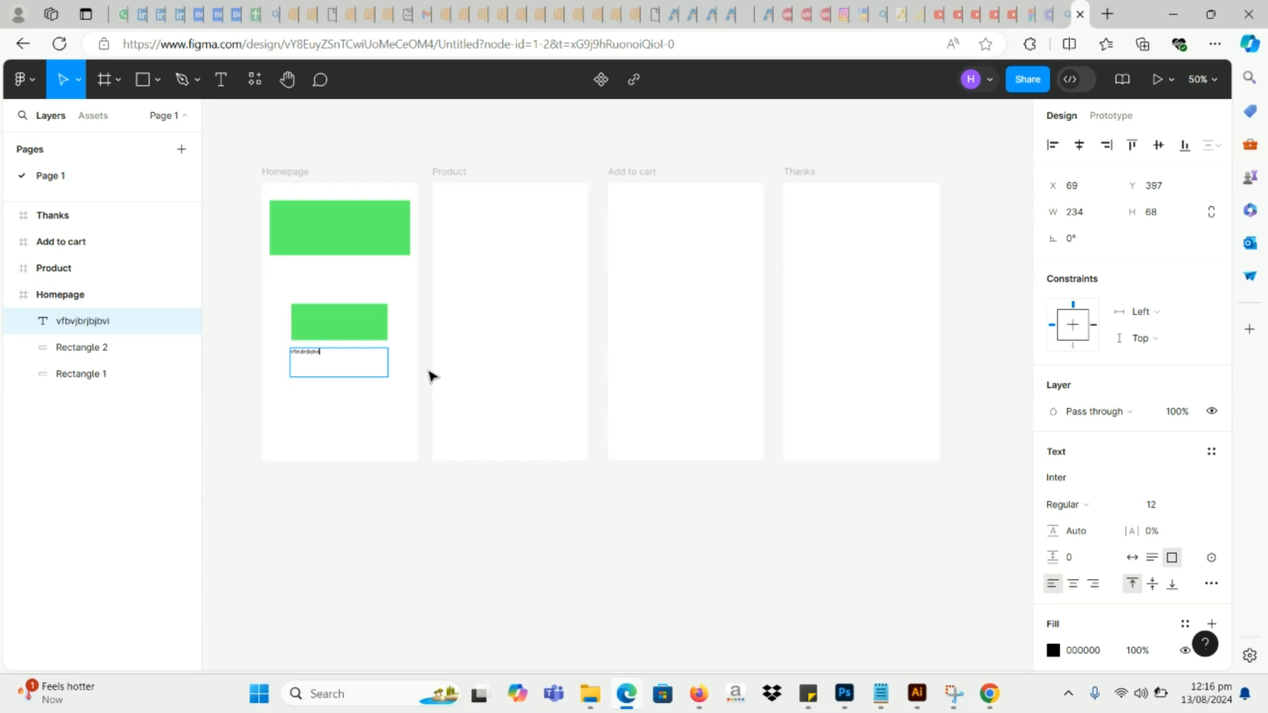
{"action": "key", "text": "BackSpace"}
{"action": "key", "text": "BackSpace"}
{"action": "key", "text": "BackSpace"}
{"action": "key", "text": "BackSpace"}
{"action": "key", "text": "BackSpace"}
{"action": "key", "text": "BackSpace"}
{"action": "key", "text": "BackSpace"}
{"action": "key", "text": "BackSpace"}
{"action": "key", "text": "BackSpace"}
{"action": "key", "text": "BackSpace"}
{"action": "key", "text": "BackSpace"}
{"action": "key", "text": "BackSpace"}
{"action": "key", "text": "BackSpace"}
{"action": "key", "text": "BackSpace"}
{"action": "left_click", "coordinate": [337, 395]}
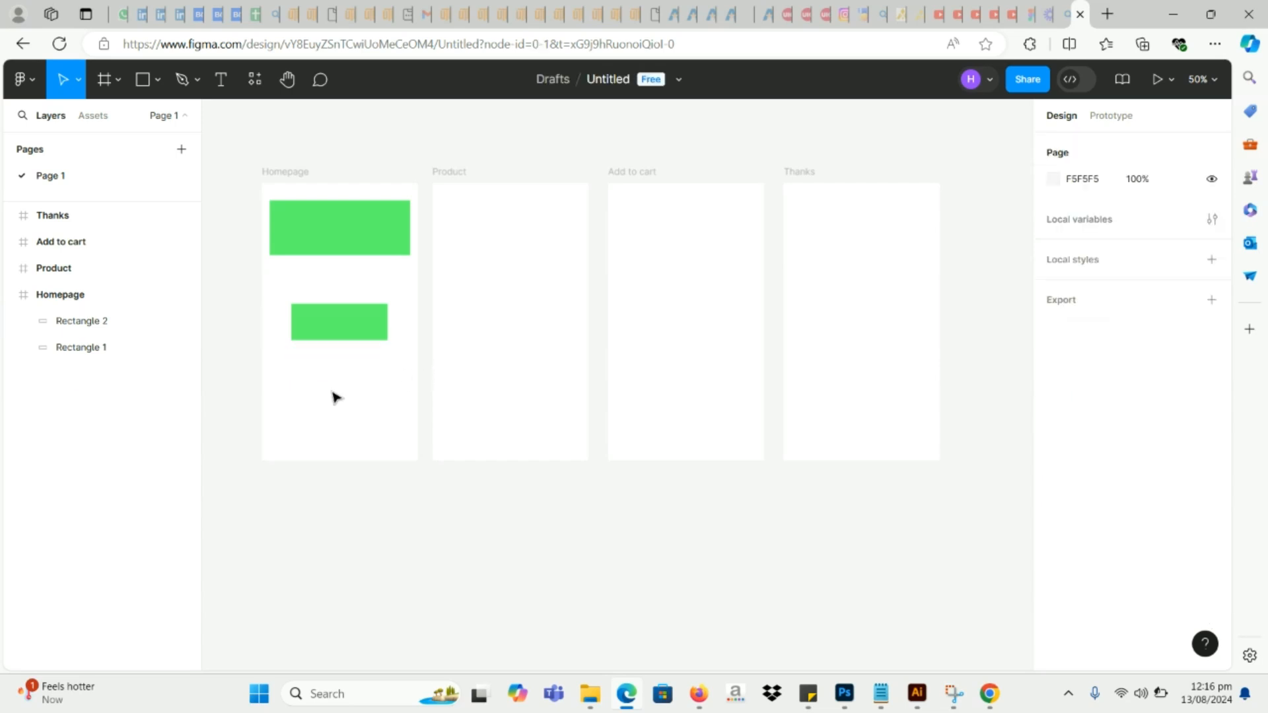
Step: Add the text "Order Now" on the lower green rectangle in the Homepage frame, at about X 148, Y 338
{"action": "left_click", "coordinate": [220, 85]}
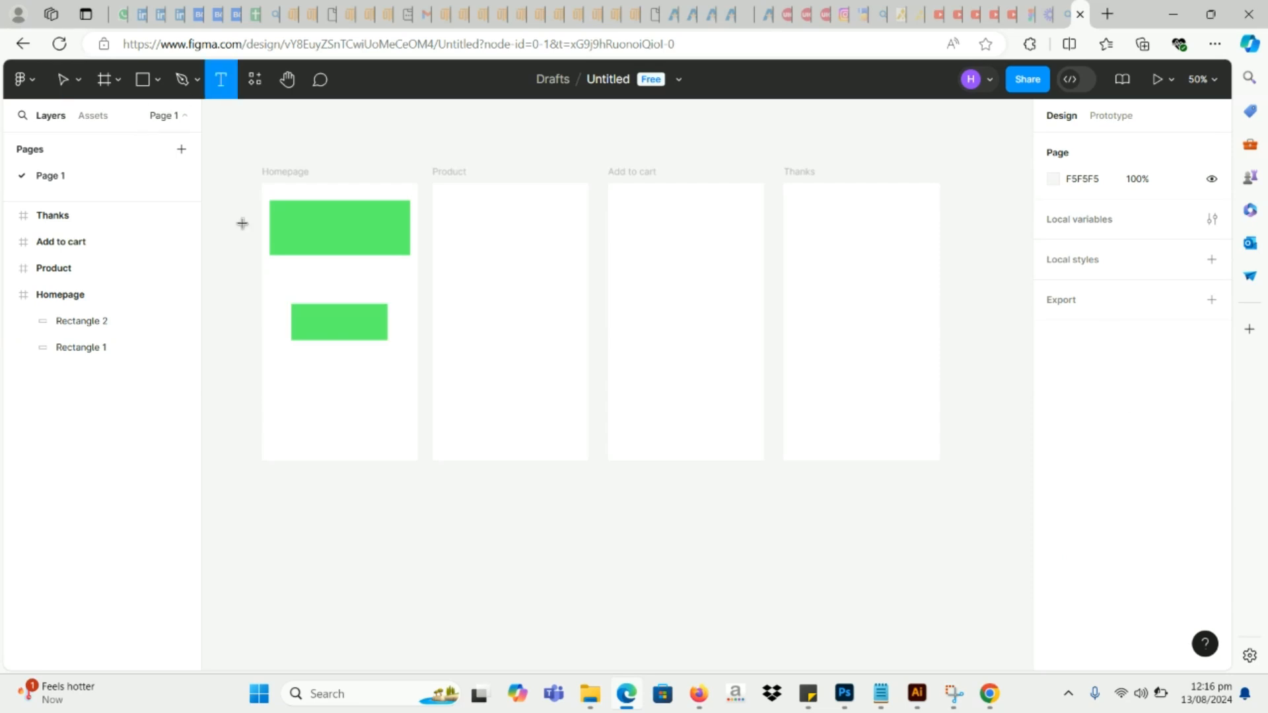
{"action": "left_click", "coordinate": [324, 323]}
{"action": "key", "text": "Caps_Lock"}
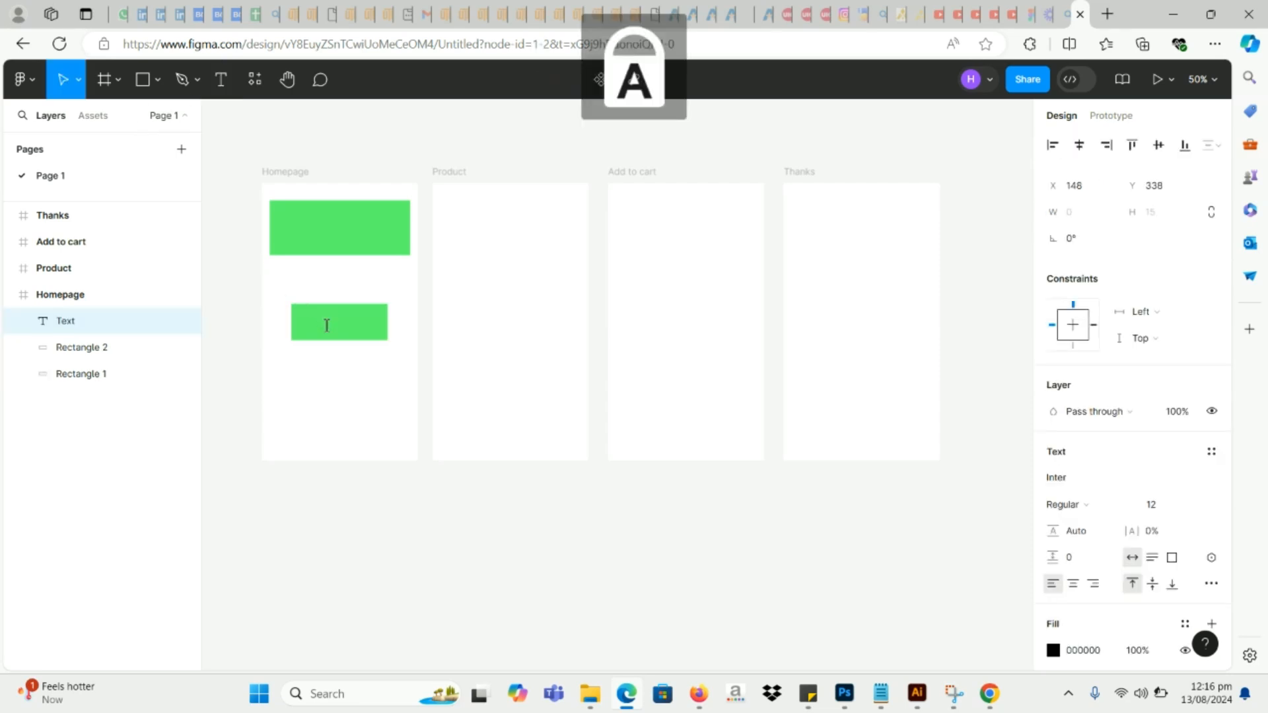
{"action": "key", "text": "Caps_Lock"}
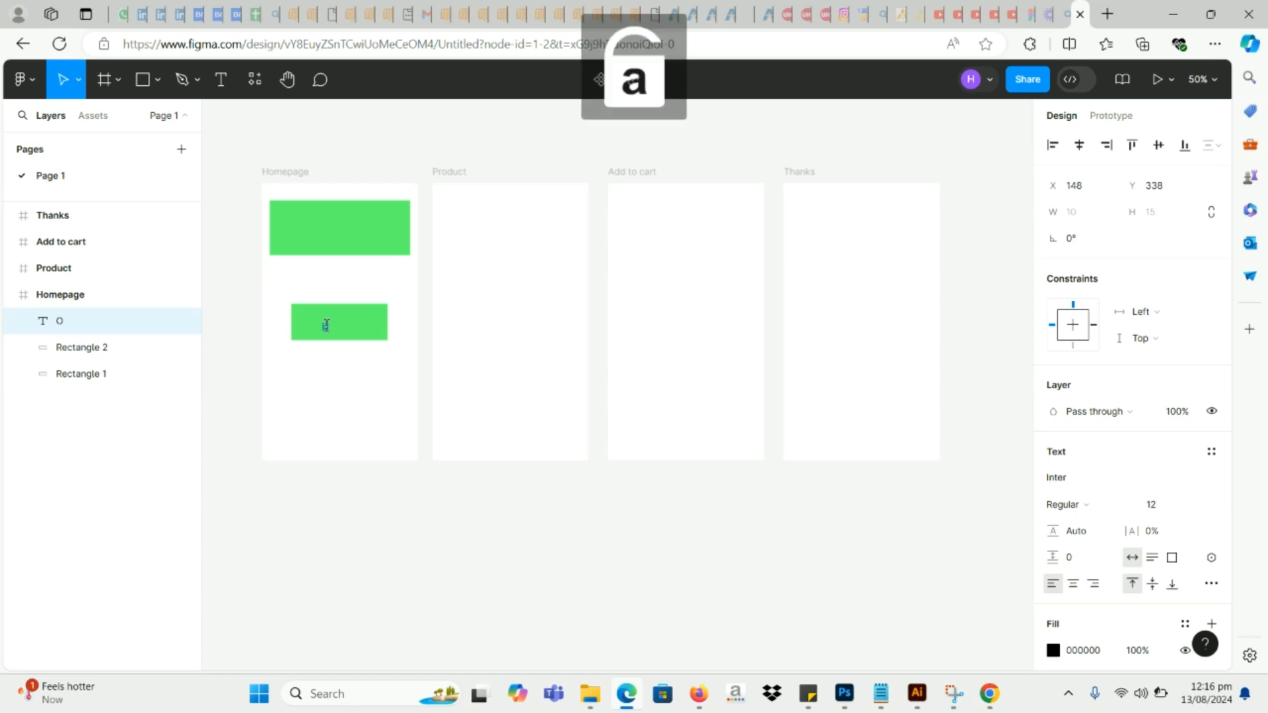
{"action": "type", "text": "er"}
{"action": "key", "text": "Caps_Lock"}
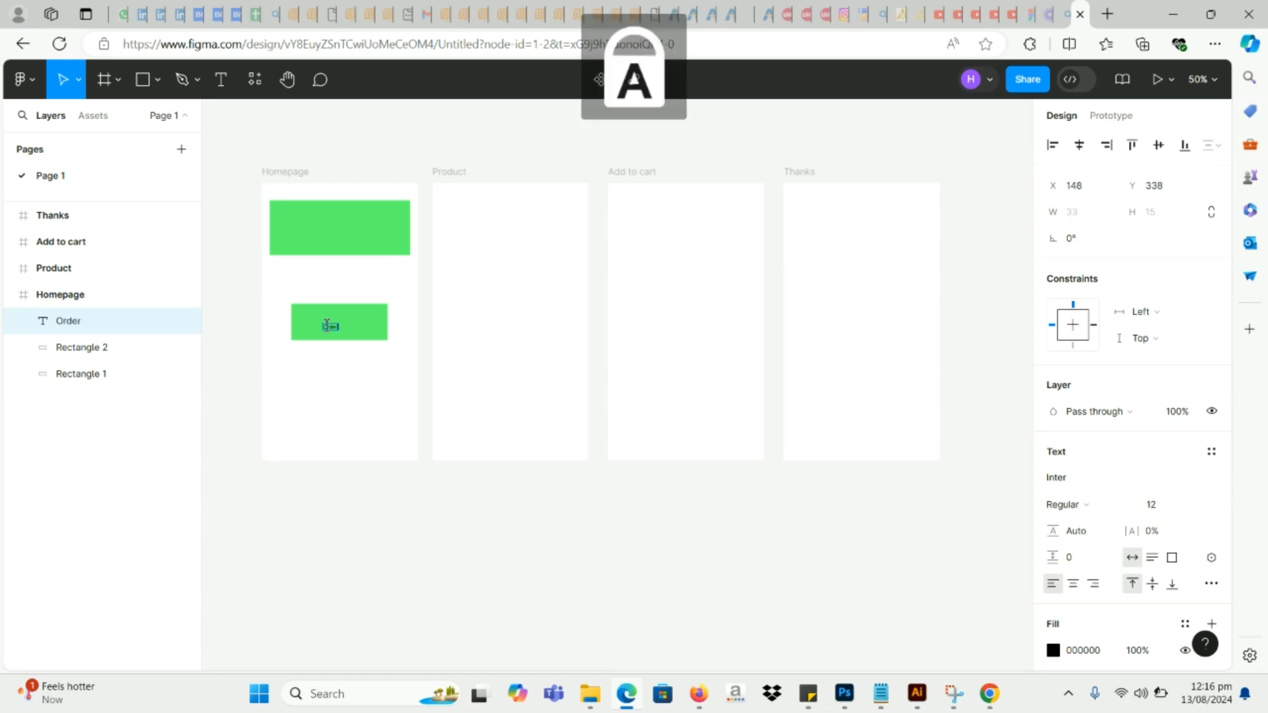
{"action": "type", "text": "N"}
{"action": "key", "text": "Caps_Lock"}
{"action": "type", "text": "ow"}
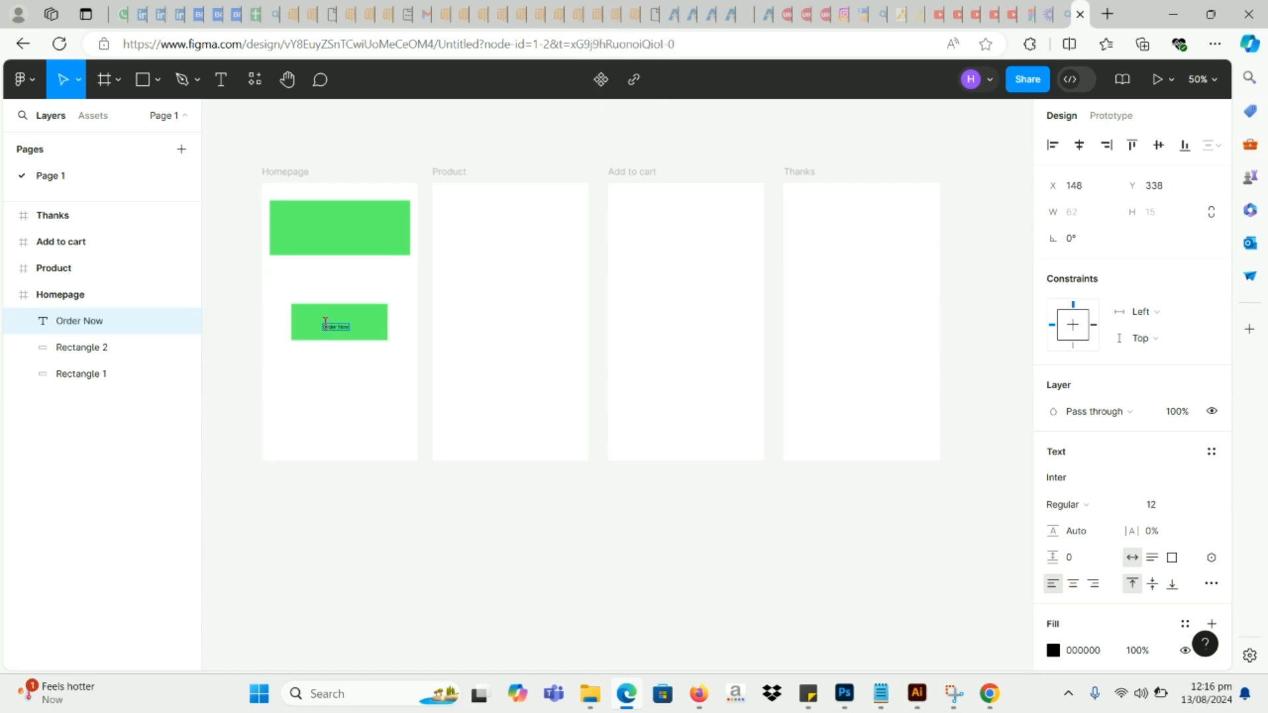
{"action": "key", "text": "Escape"}
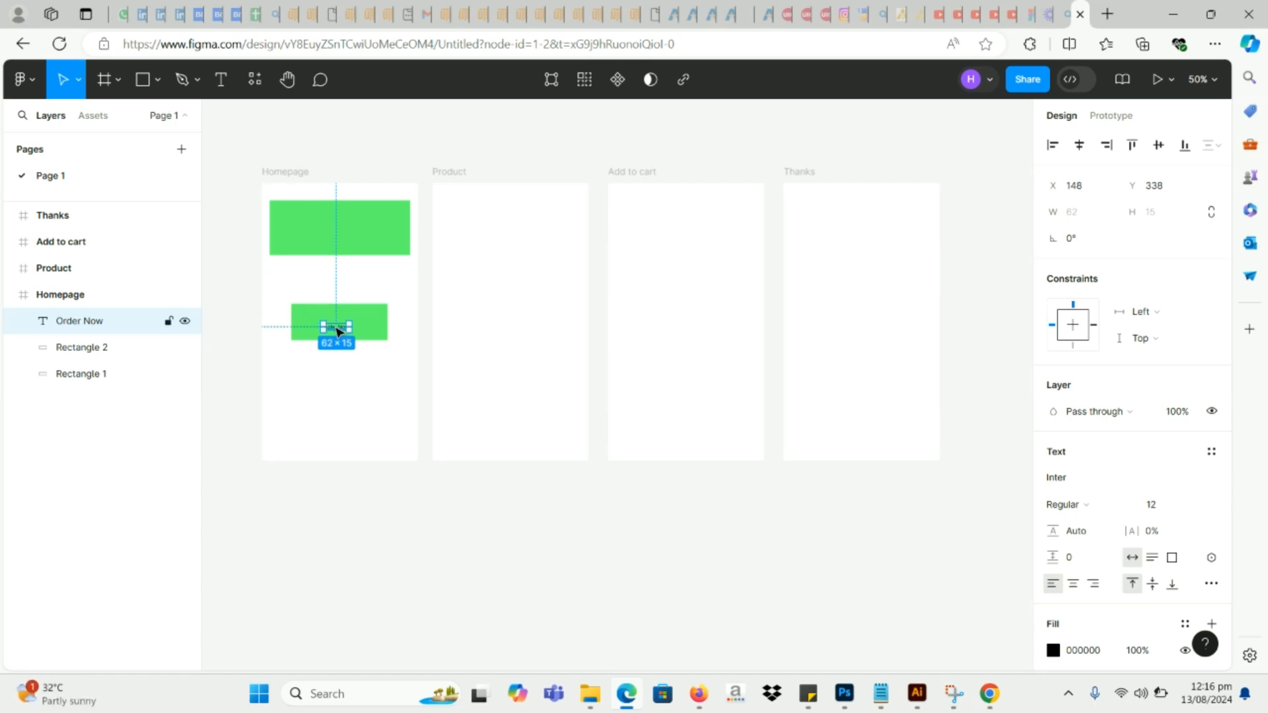
Step: Set the "Order Now" text to font size 36 and Bold weight
{"action": "double_click", "coordinate": [336, 327]}
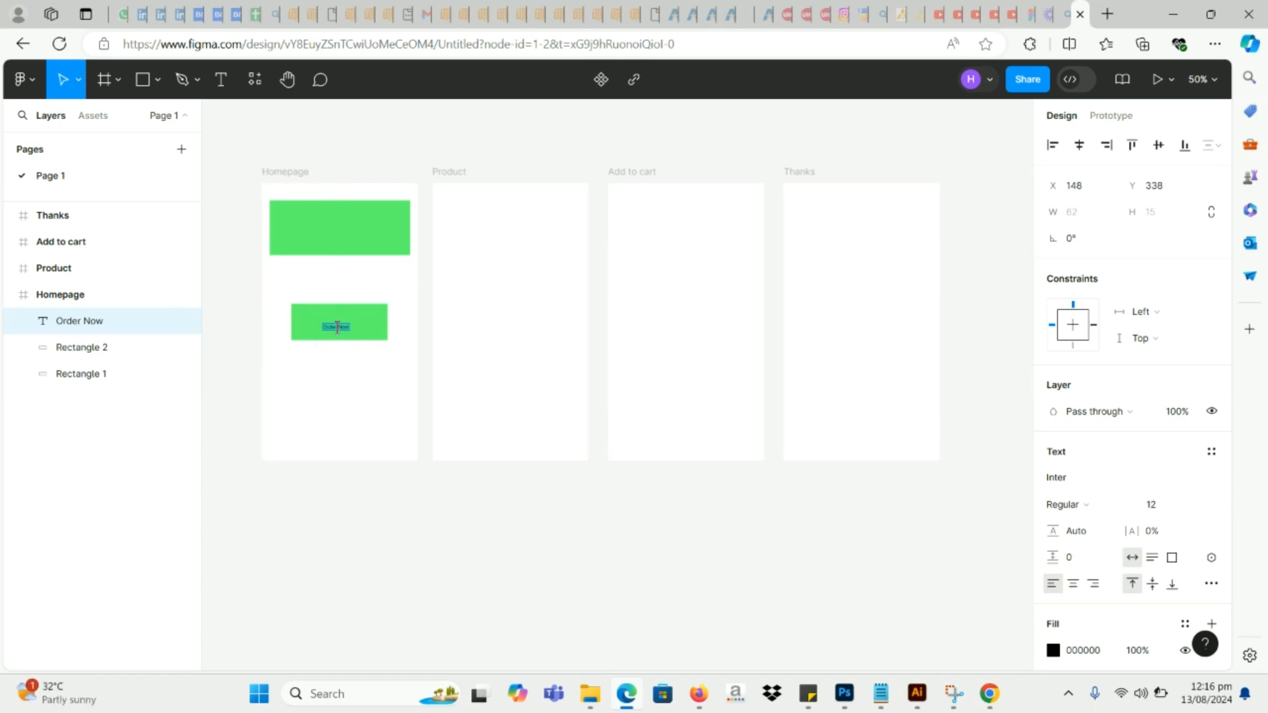
{"action": "left_click", "coordinate": [1199, 507]}
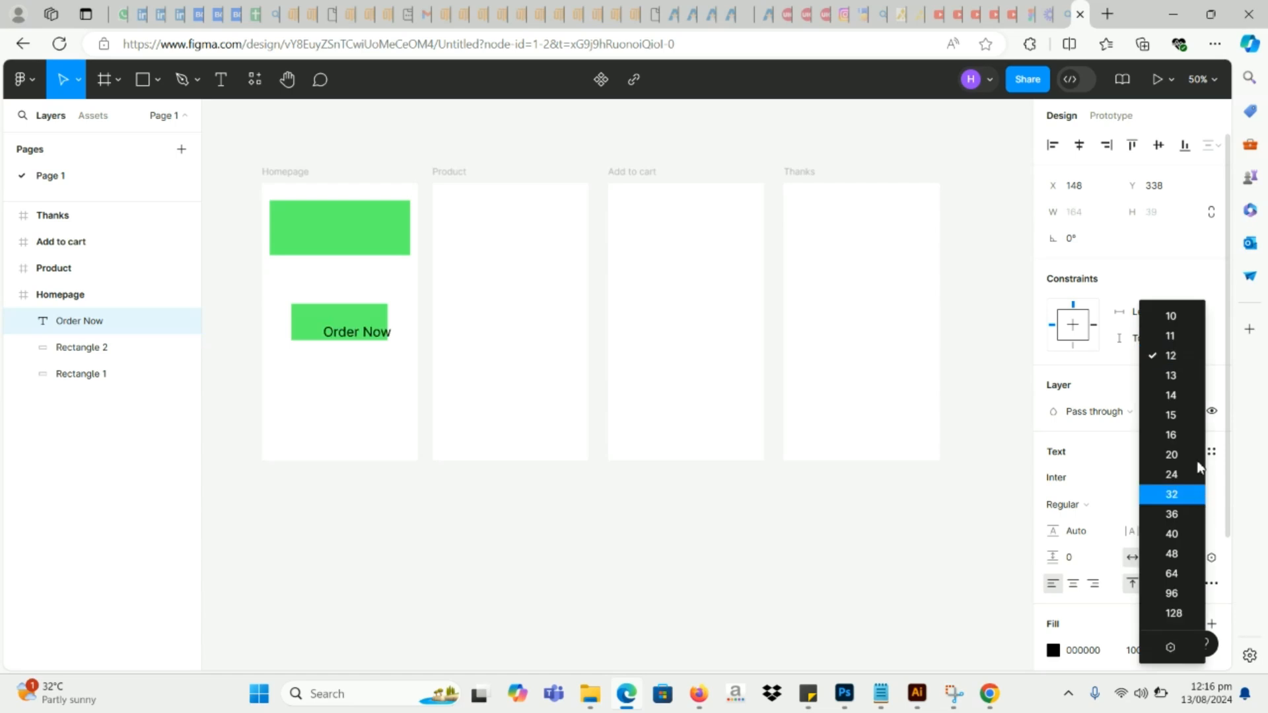
{"action": "left_click", "coordinate": [1178, 515]}
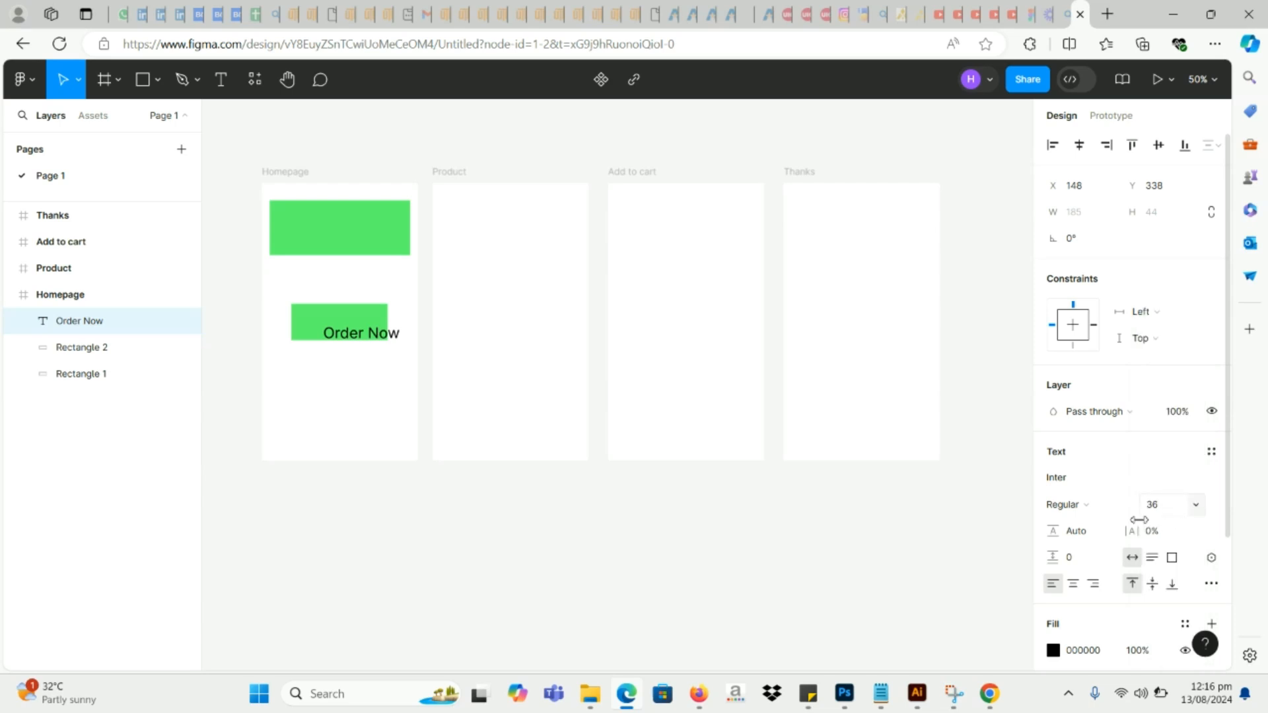
{"action": "left_click", "coordinate": [1083, 505]}
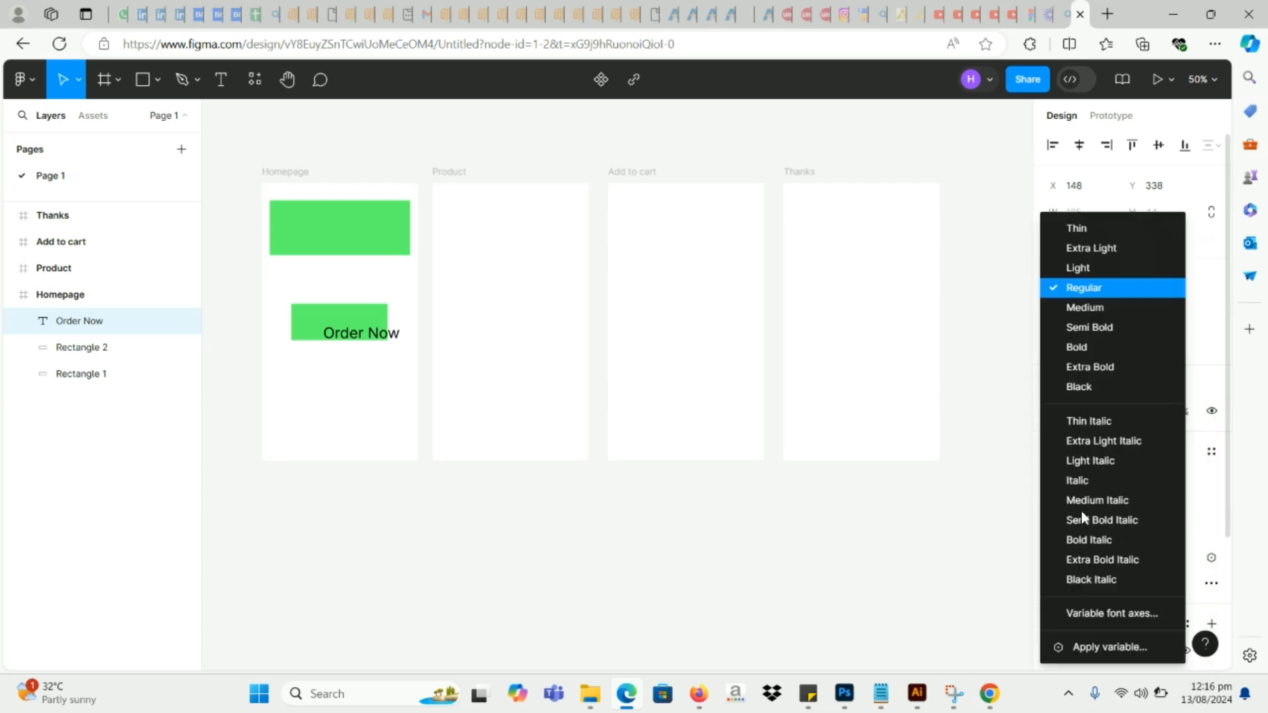
{"action": "left_click", "coordinate": [1082, 347]}
Step: Align the "Order Now" text and the lower green rectangle on their horizontal and vertical centres
{"action": "left_click", "coordinate": [319, 333]}
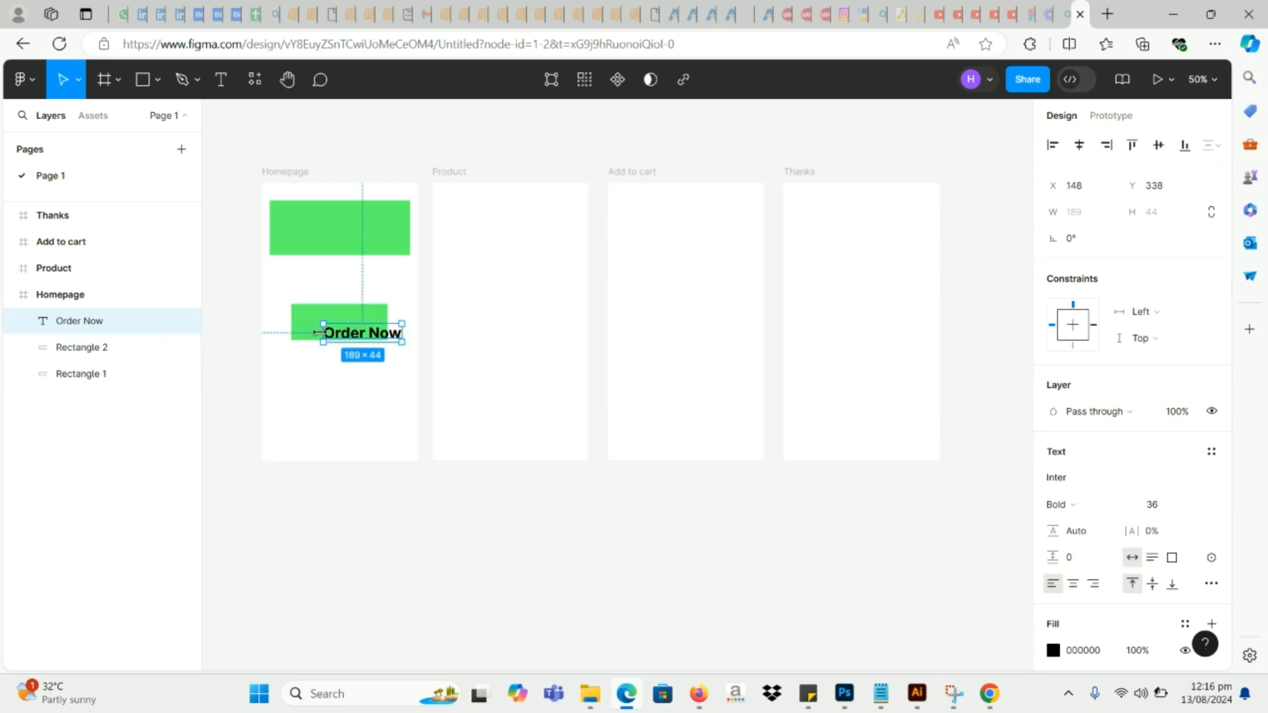
{"action": "left_click", "coordinate": [305, 317], "text": "shift"}
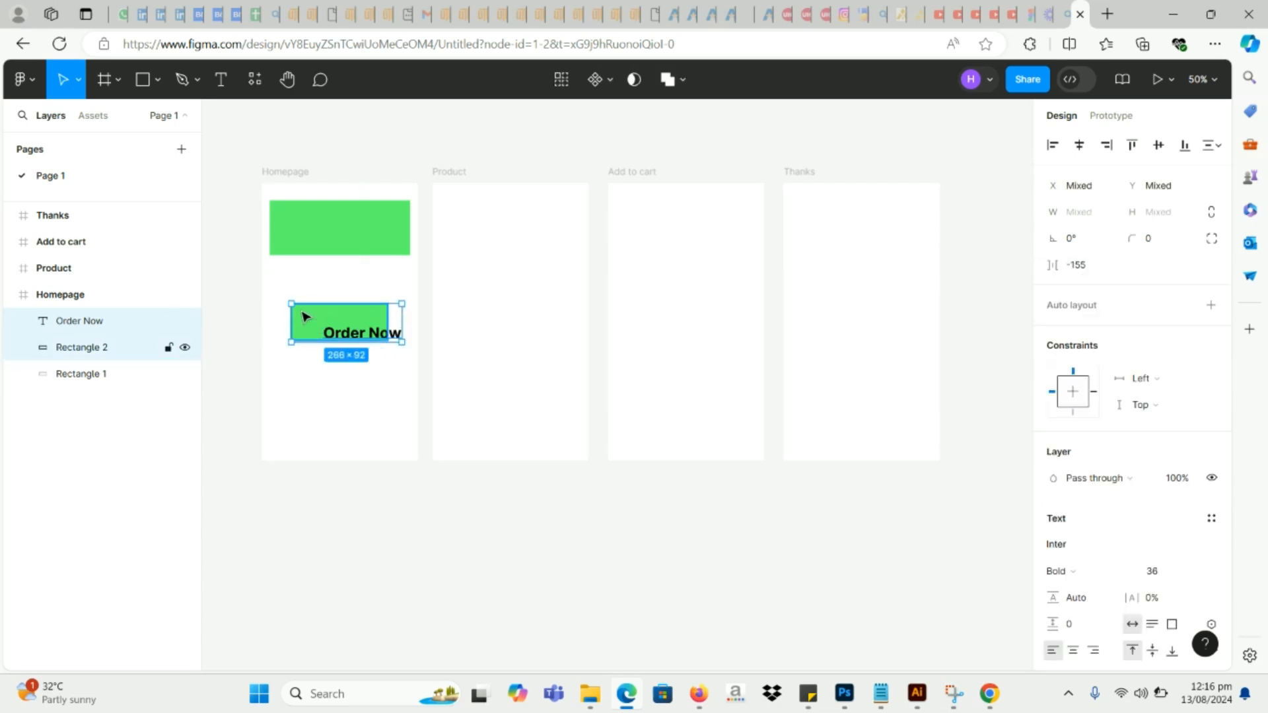
{"action": "left_click", "coordinate": [1082, 153]}
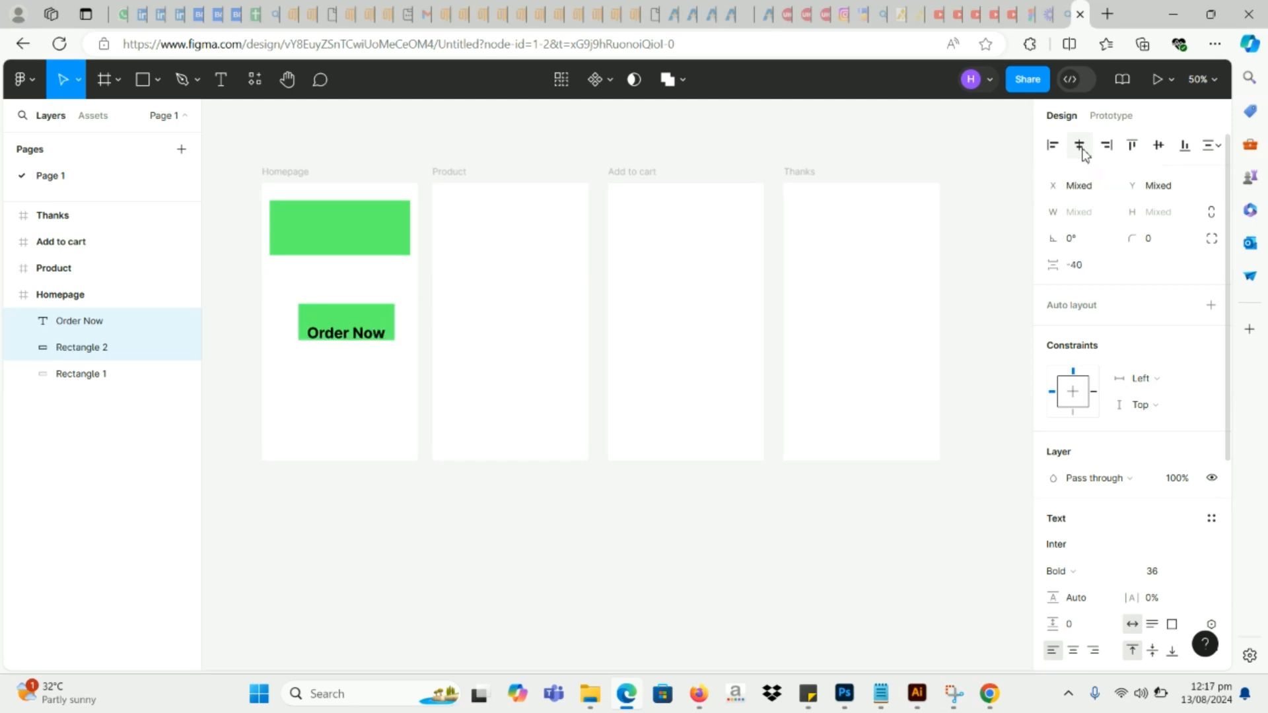
{"action": "left_click", "coordinate": [1159, 145]}
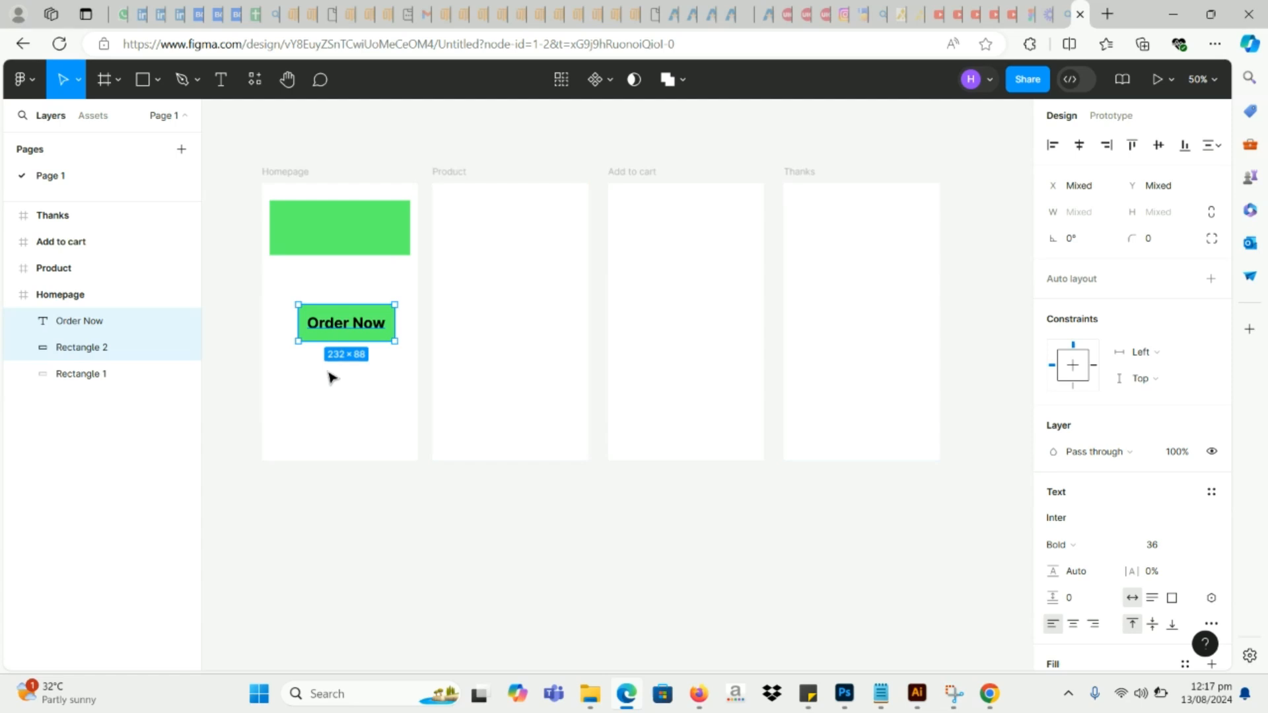
Step: Move the "Order Now" text and its green rectangle together to the bottom centre of the Homepage frame
{"action": "left_click", "coordinate": [351, 402]}
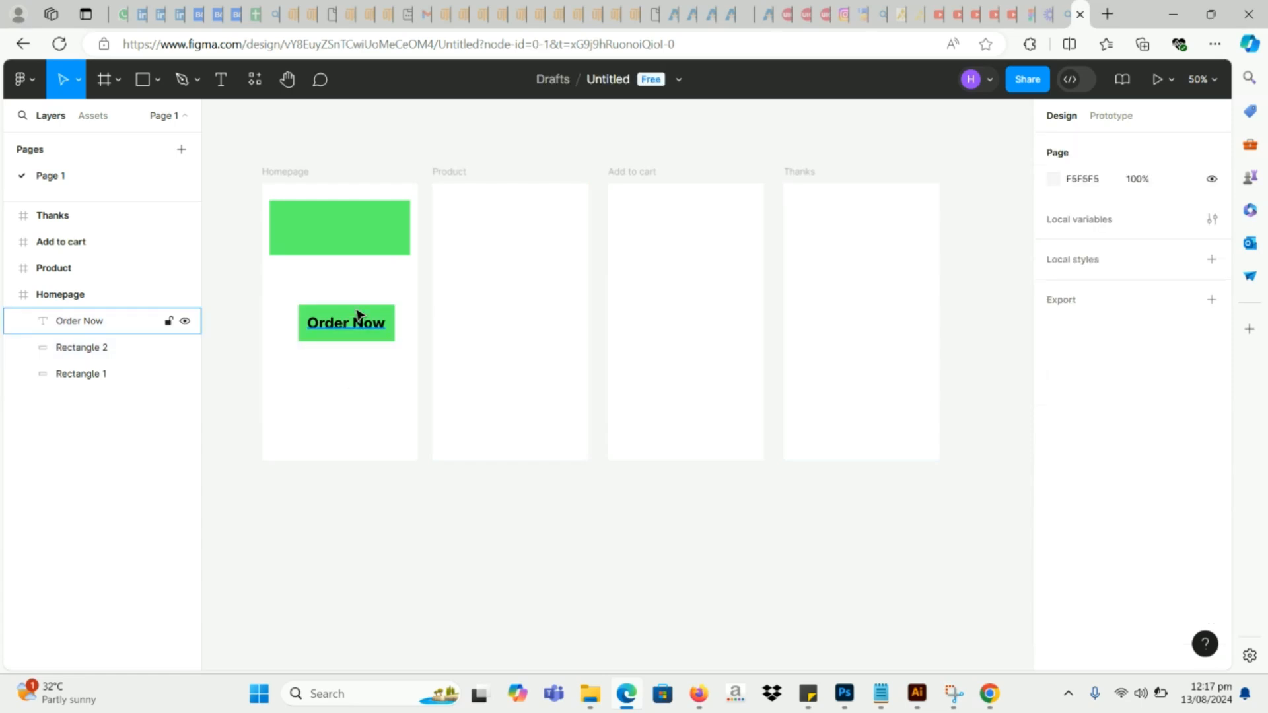
{"action": "left_click_drag", "start_coordinate": [291, 286], "coordinate": [373, 451]}
{"action": "left_click", "coordinate": [438, 552]}
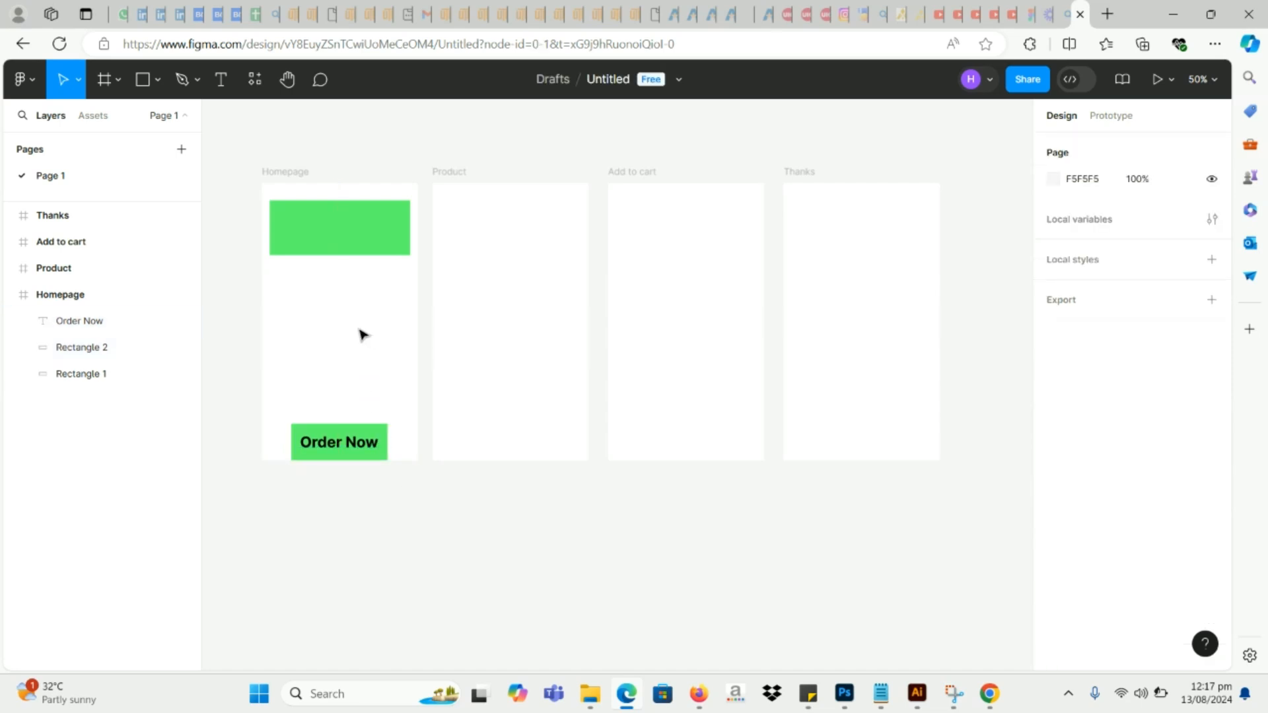
Step: Start placing an image for the upper green rectangle and browse the Pictures folder, including Saved Pictures, for a file
{"action": "left_click", "coordinate": [370, 250]}
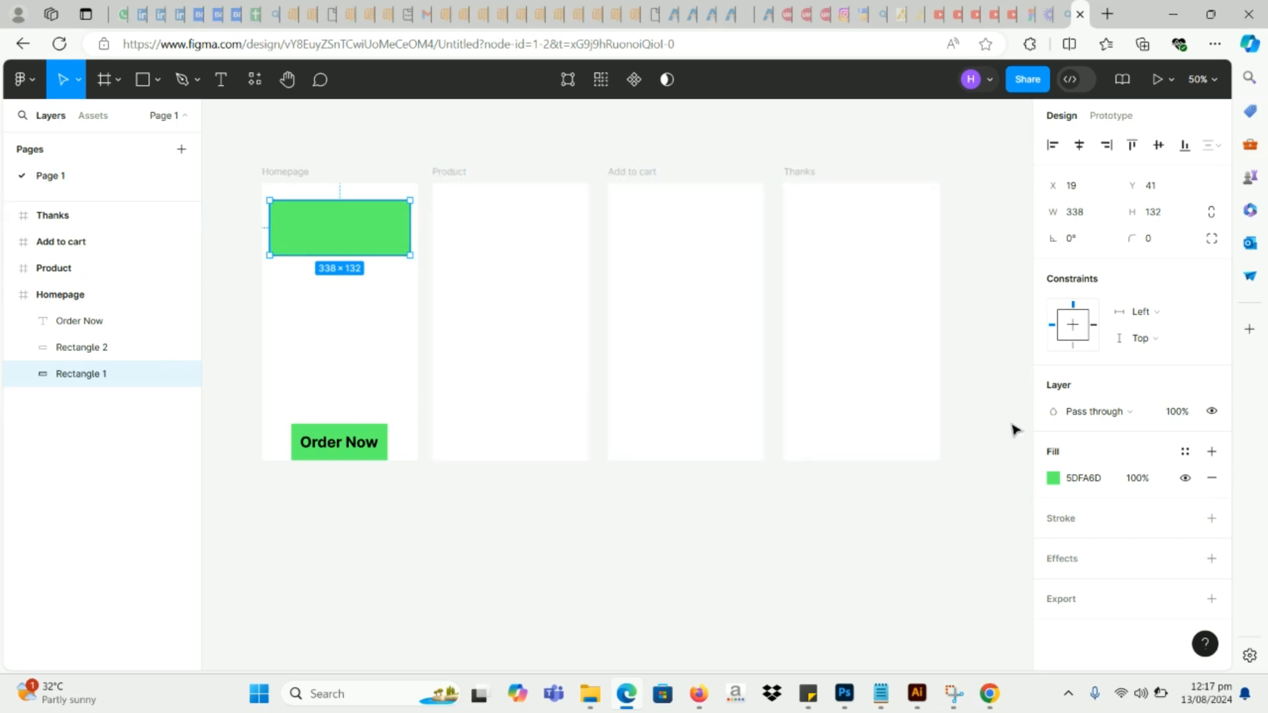
{"action": "left_click", "coordinate": [158, 82]}
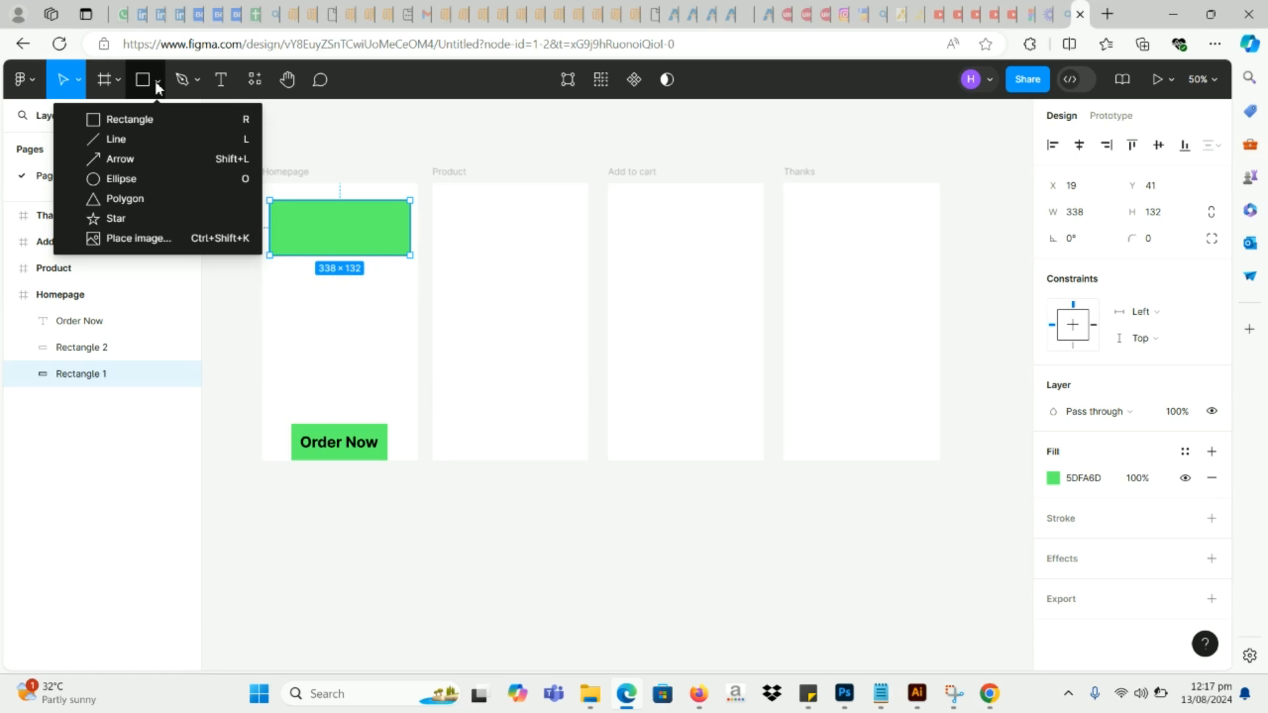
{"action": "left_click", "coordinate": [179, 238]}
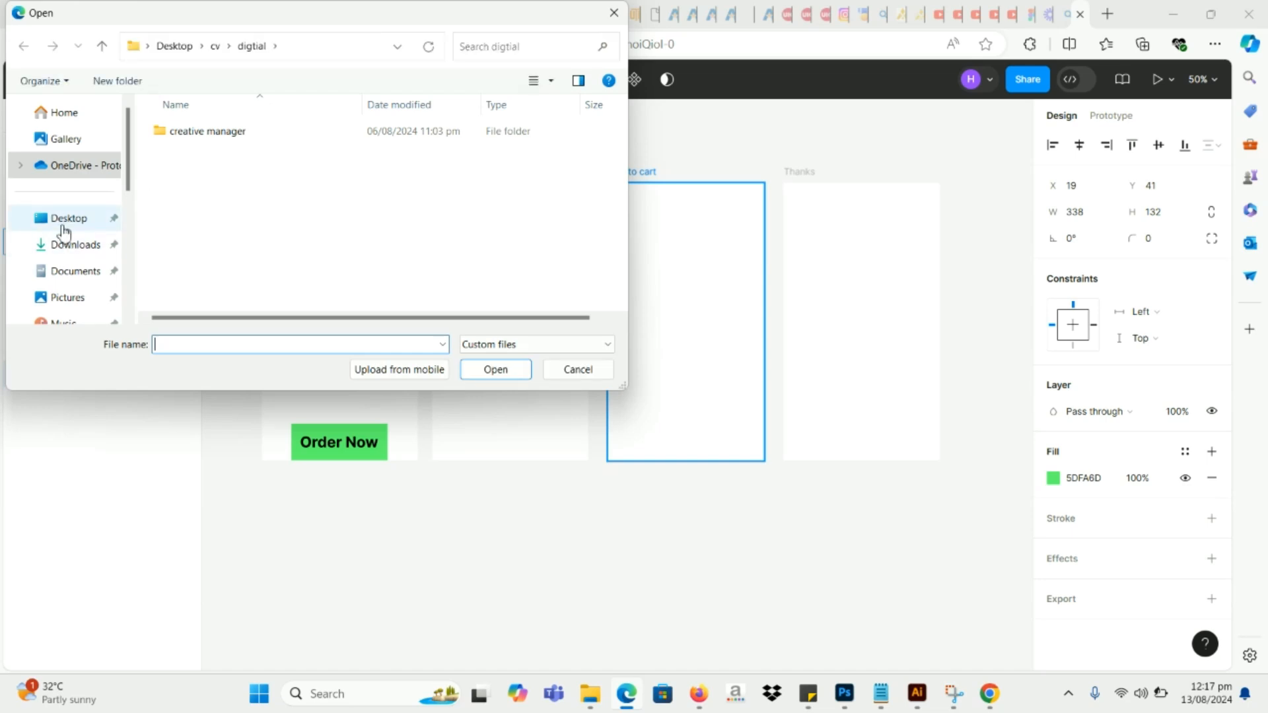
{"action": "left_click", "coordinate": [63, 219]}
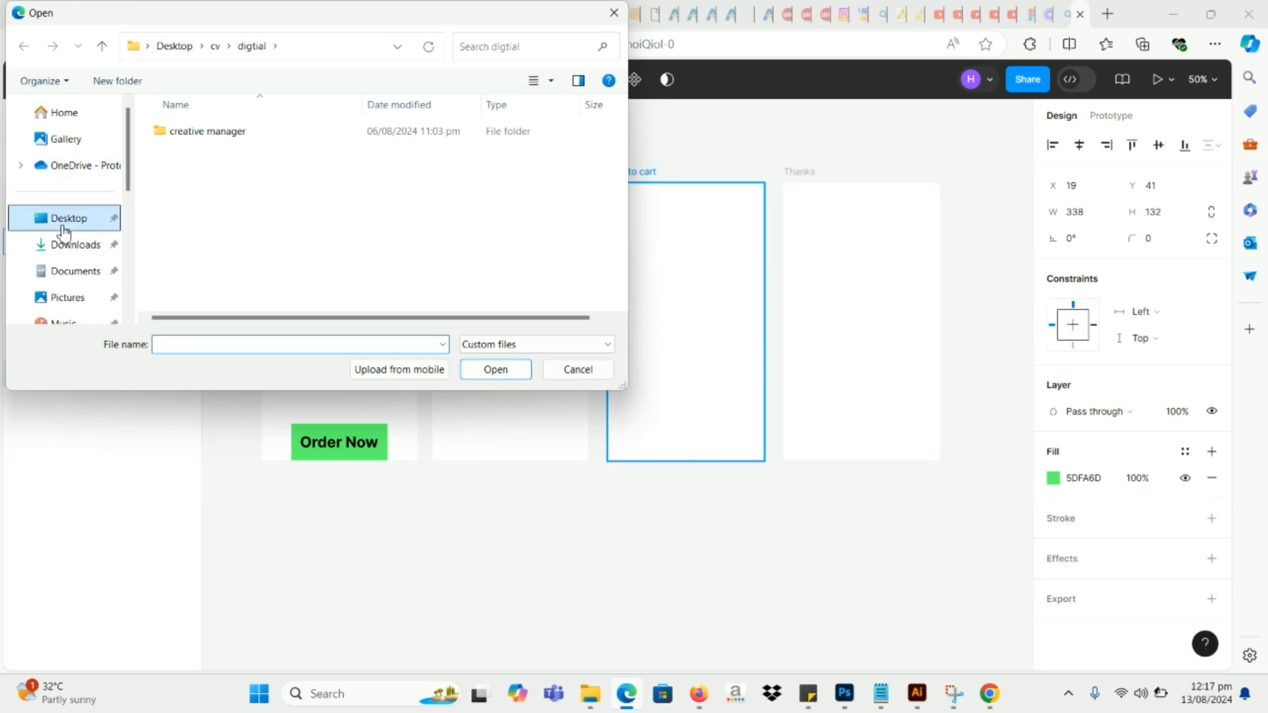
{"action": "left_click", "coordinate": [62, 300]}
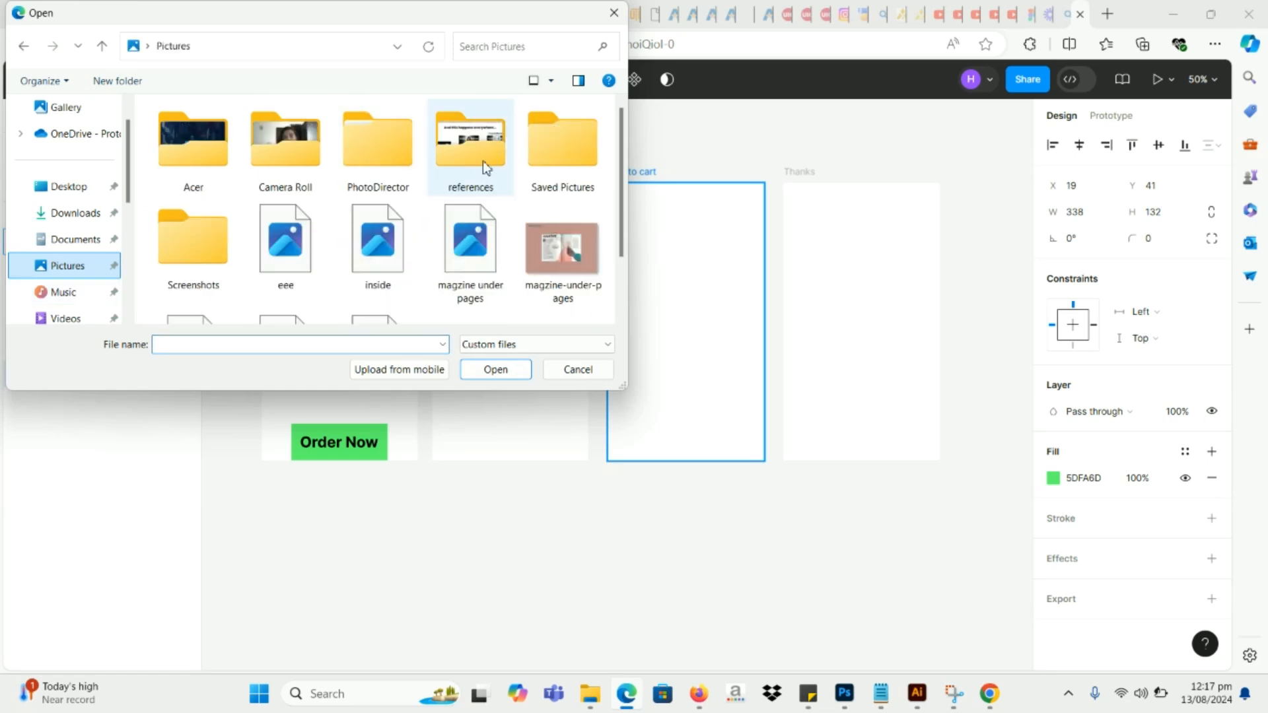
{"action": "double_click", "coordinate": [528, 158]}
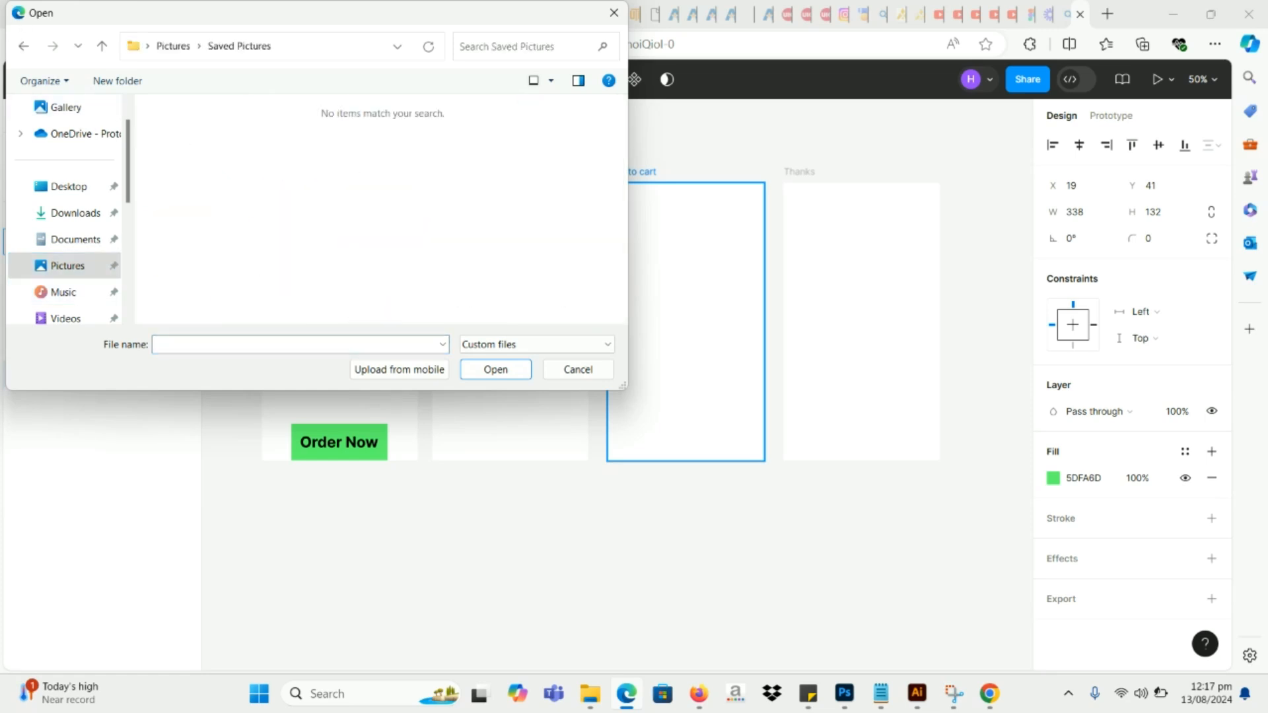
{"action": "left_click", "coordinate": [23, 45]}
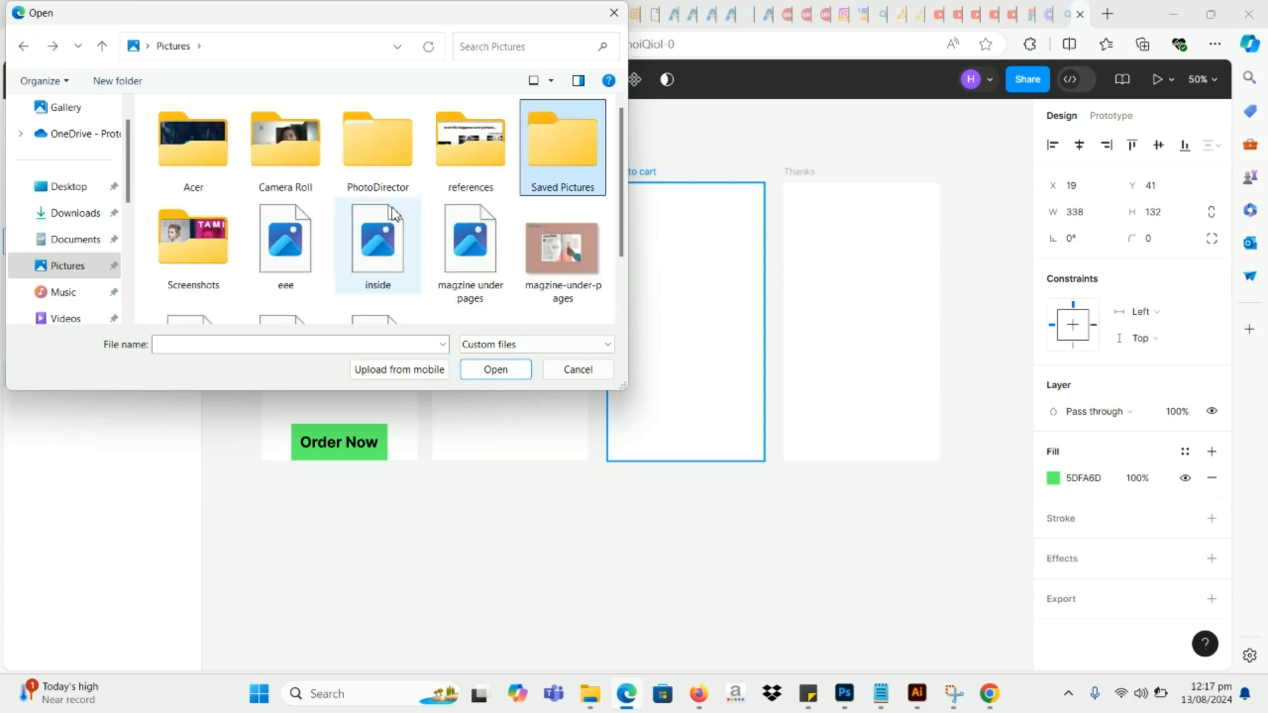
Step: Fill the upper Homepage rectangle with the image Acer_Wallpaper_03_3840x2400 from the Acer folder
{"action": "left_click", "coordinate": [204, 248]}
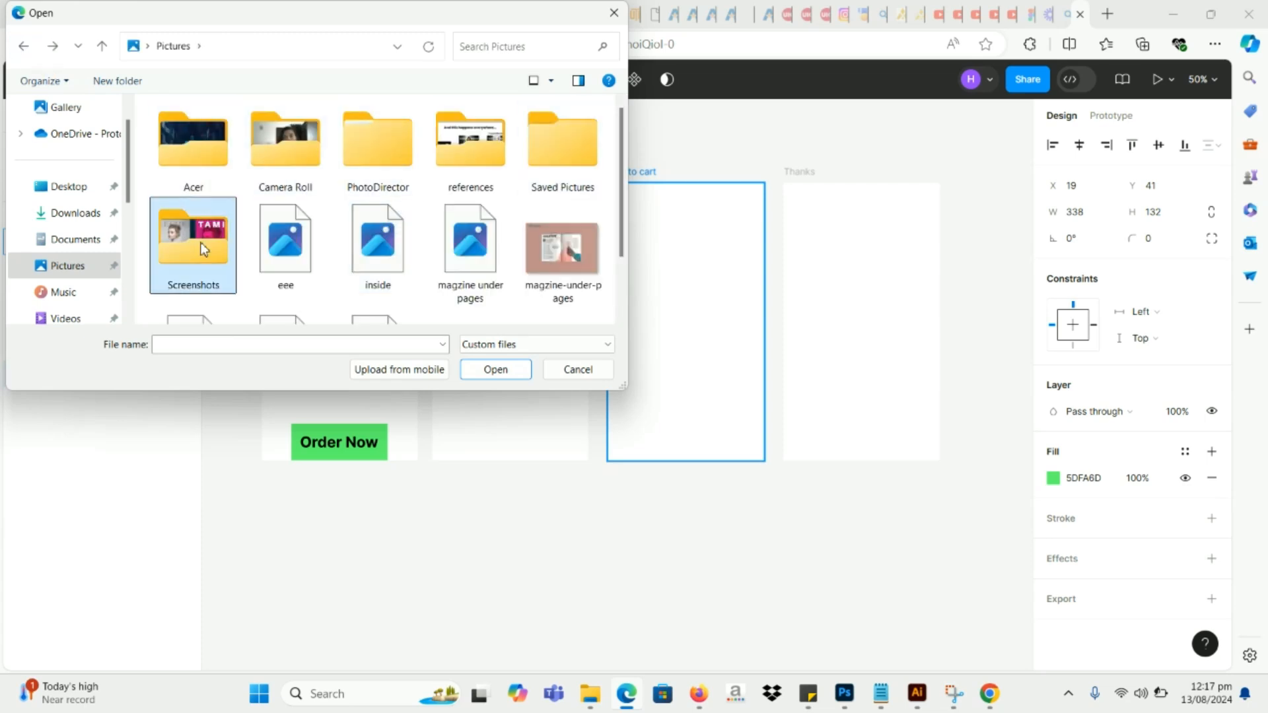
{"action": "left_click", "coordinate": [198, 145]}
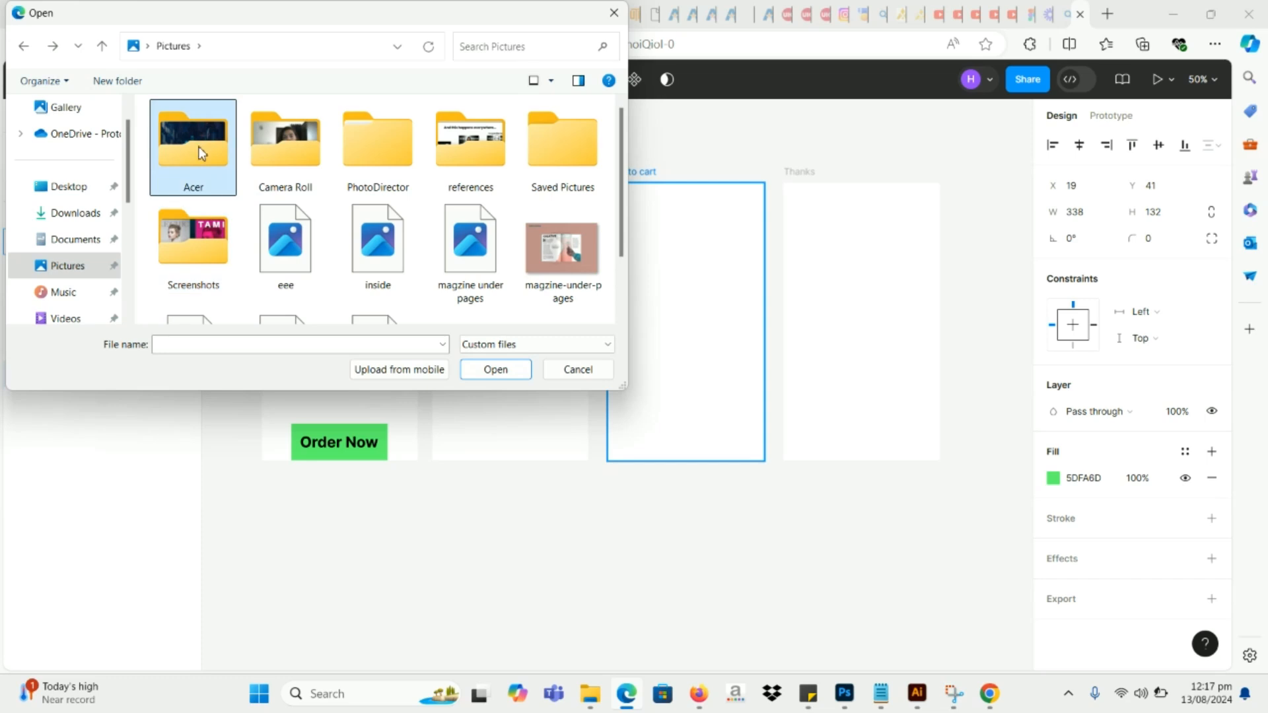
{"action": "double_click", "coordinate": [198, 145]}
{"action": "left_click", "coordinate": [390, 164]}
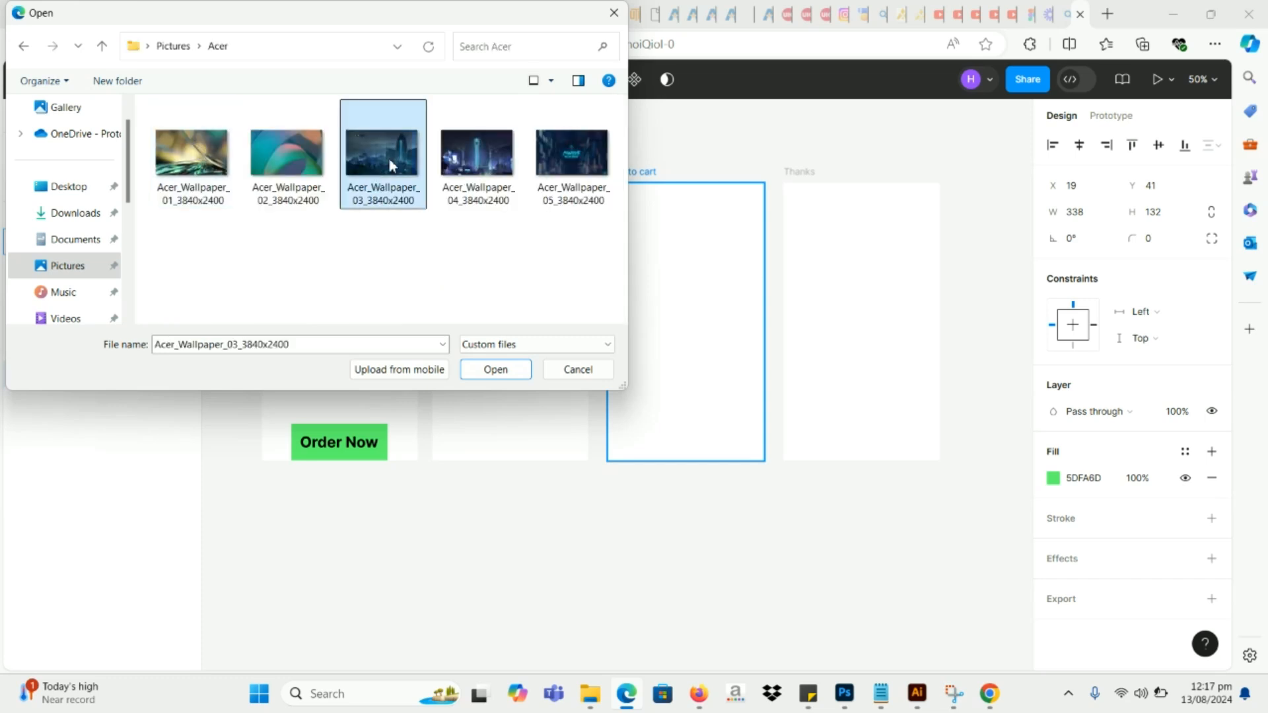
{"action": "left_click", "coordinate": [493, 369]}
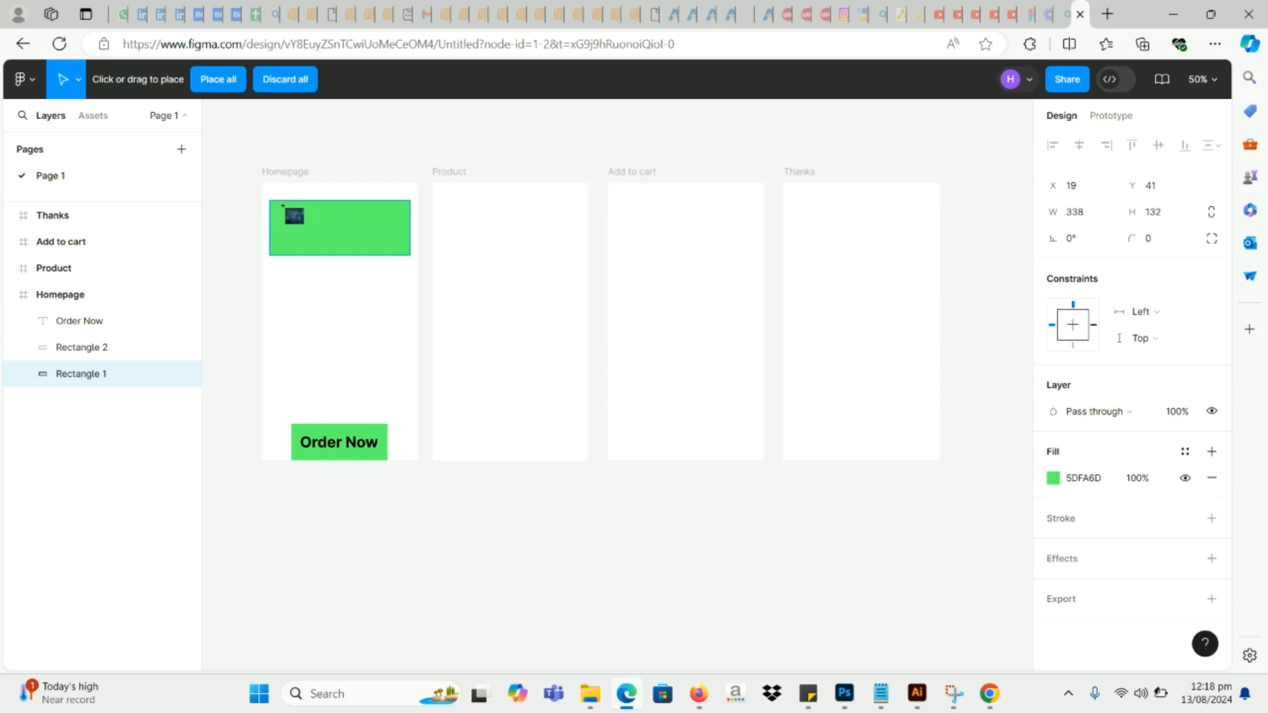
{"action": "left_click", "coordinate": [294, 216]}
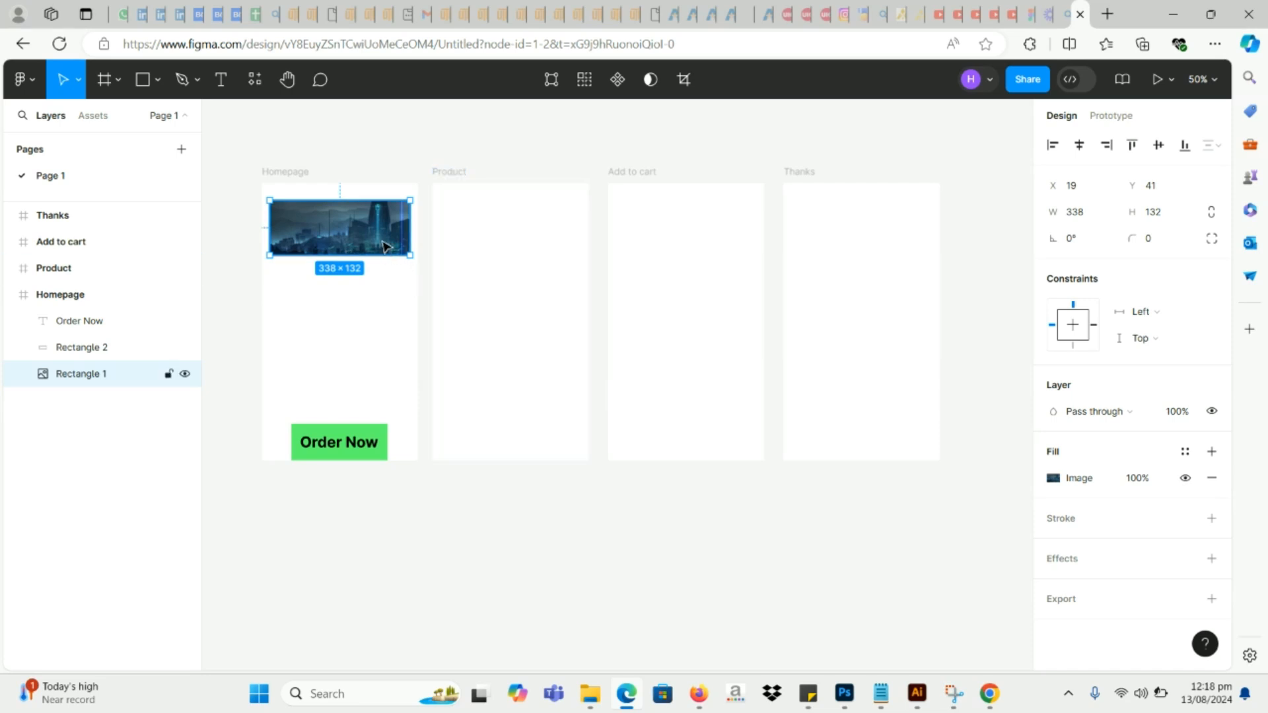
{"action": "left_click", "coordinate": [383, 350]}
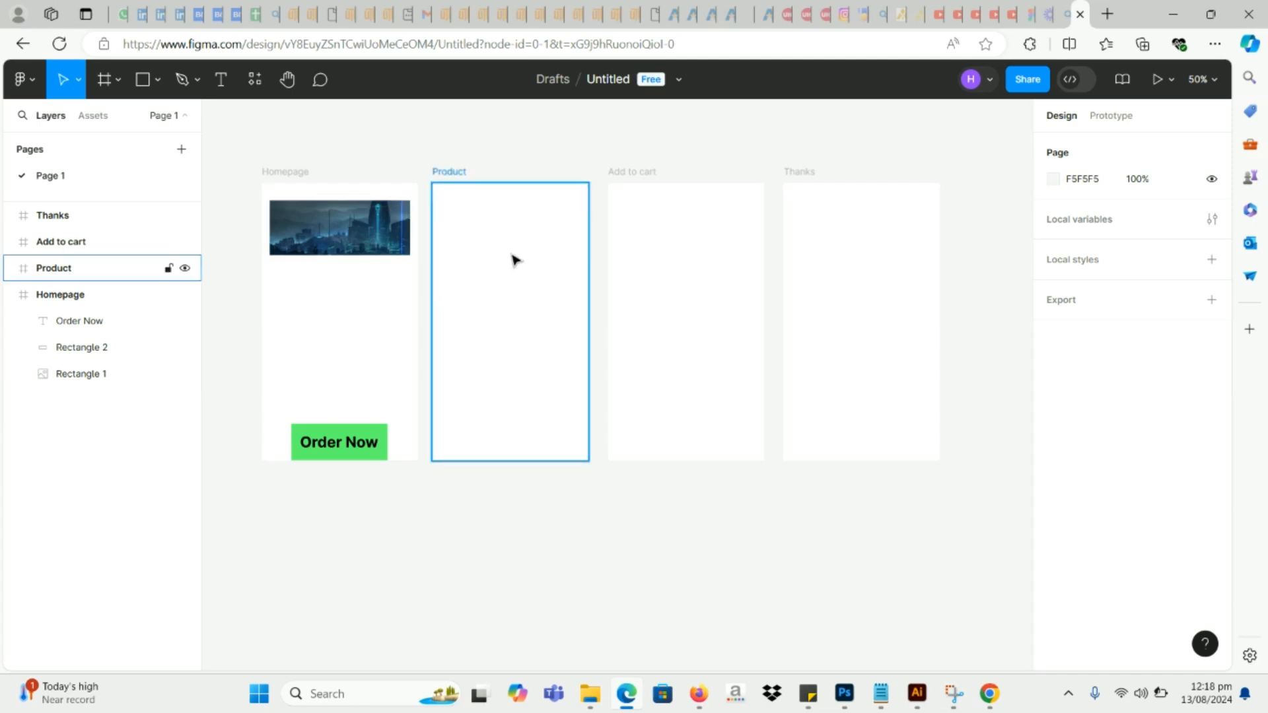
Step: Undo the last two changes in the design
{"action": "key", "text": "ctrl+z"}
{"action": "key", "text": "ctrl+z"}
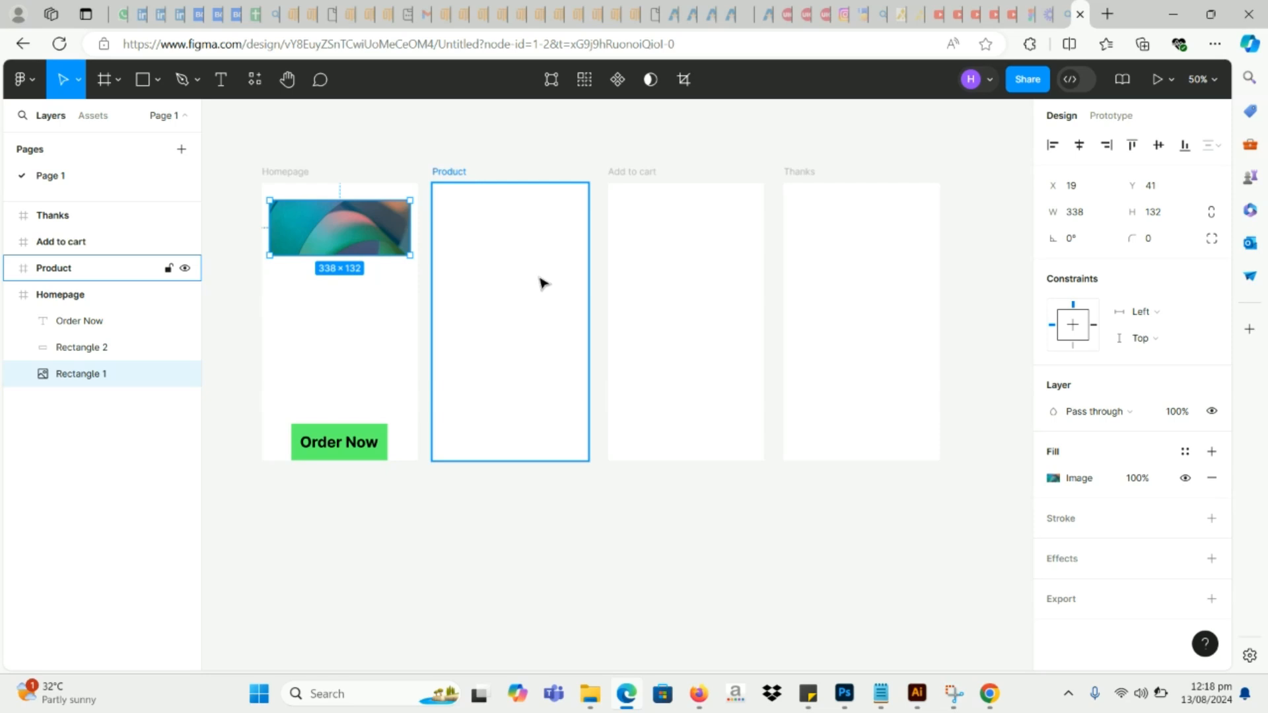
Step: Duplicate the "Order Now" text with its green rectangle from the Homepage frame to the bottom centre of the Product frame
{"action": "left_click", "coordinate": [346, 446]}
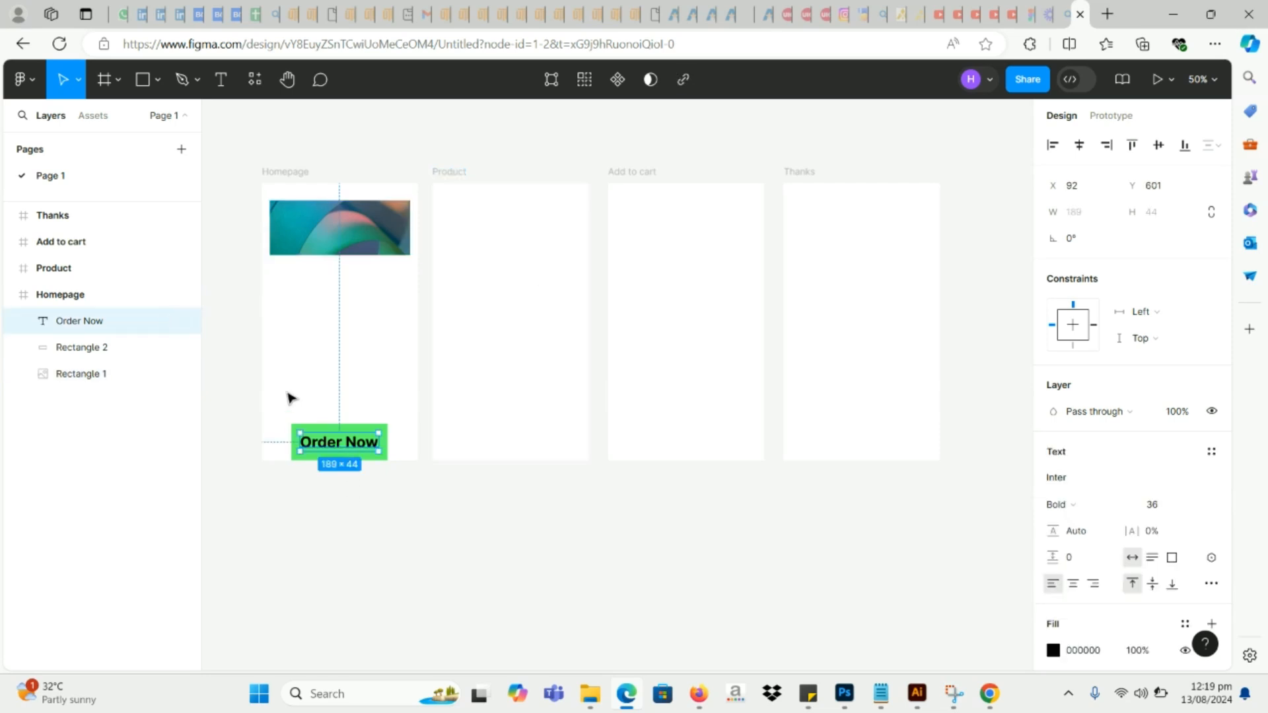
{"action": "left_click_drag", "start_coordinate": [291, 416], "coordinate": [534, 441]}
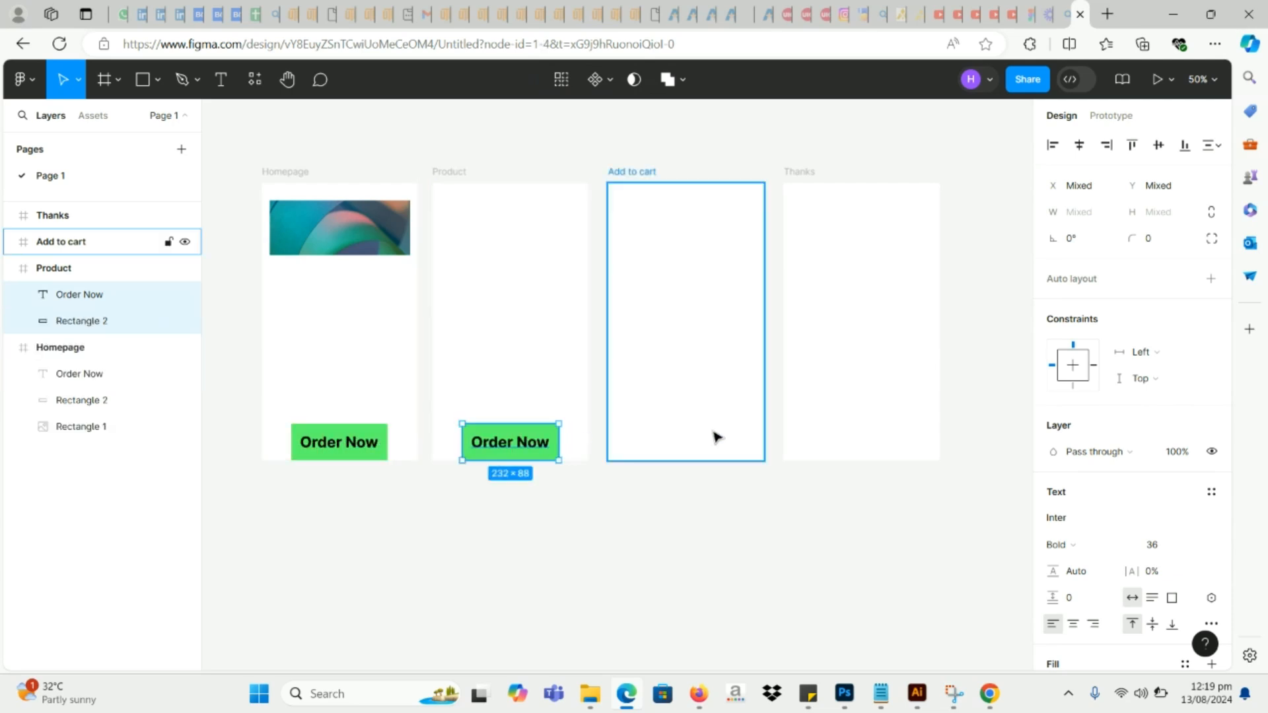
{"action": "left_click", "coordinate": [444, 514]}
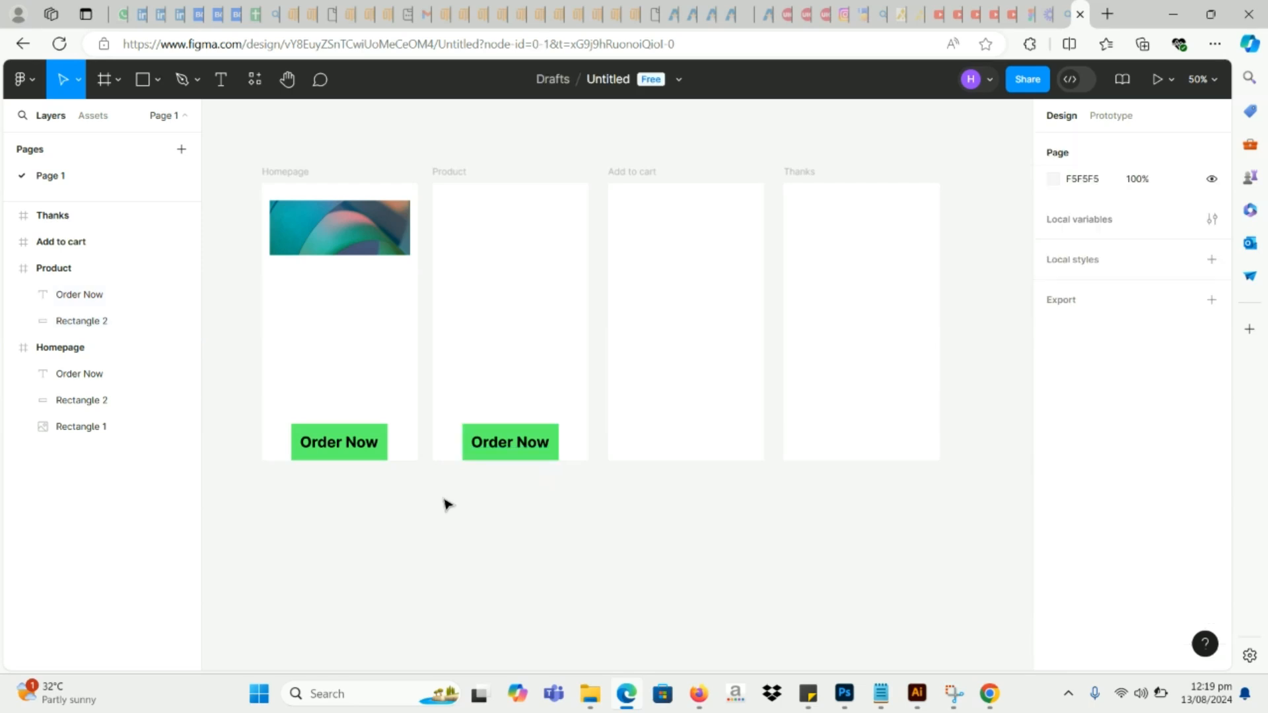
{"action": "left_click", "coordinate": [352, 444]}
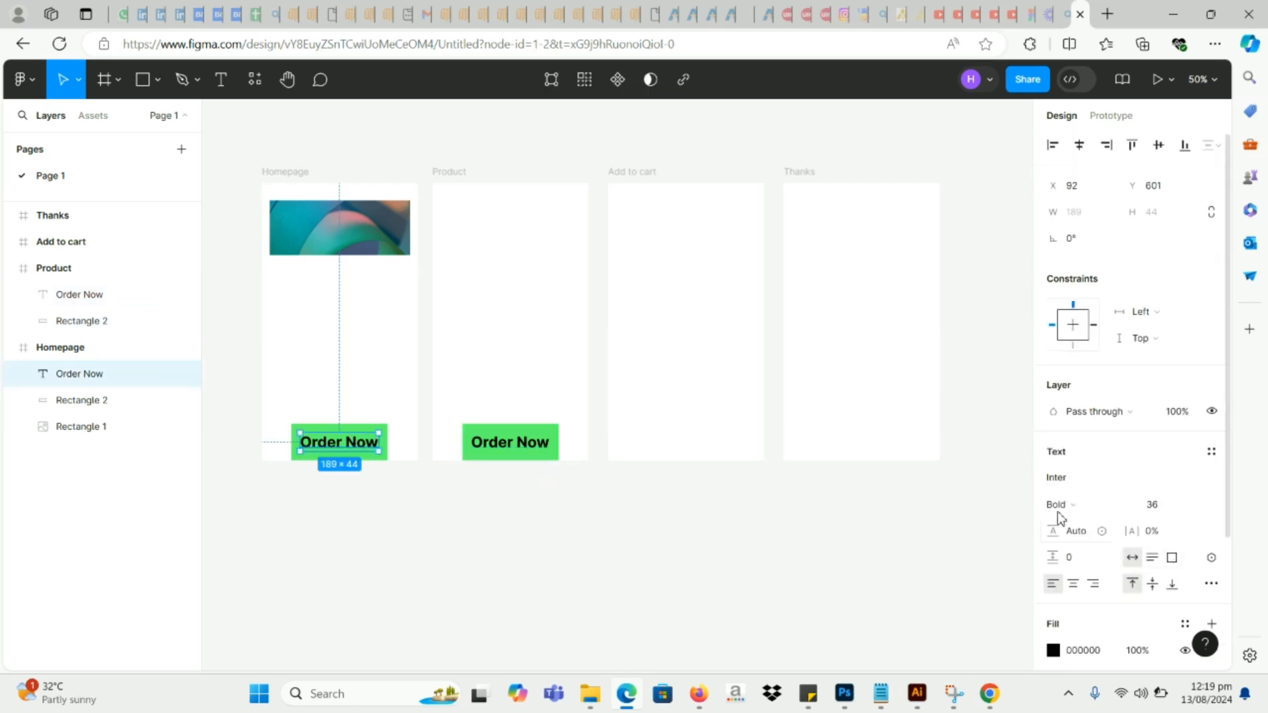
{"action": "left_click", "coordinate": [353, 489]}
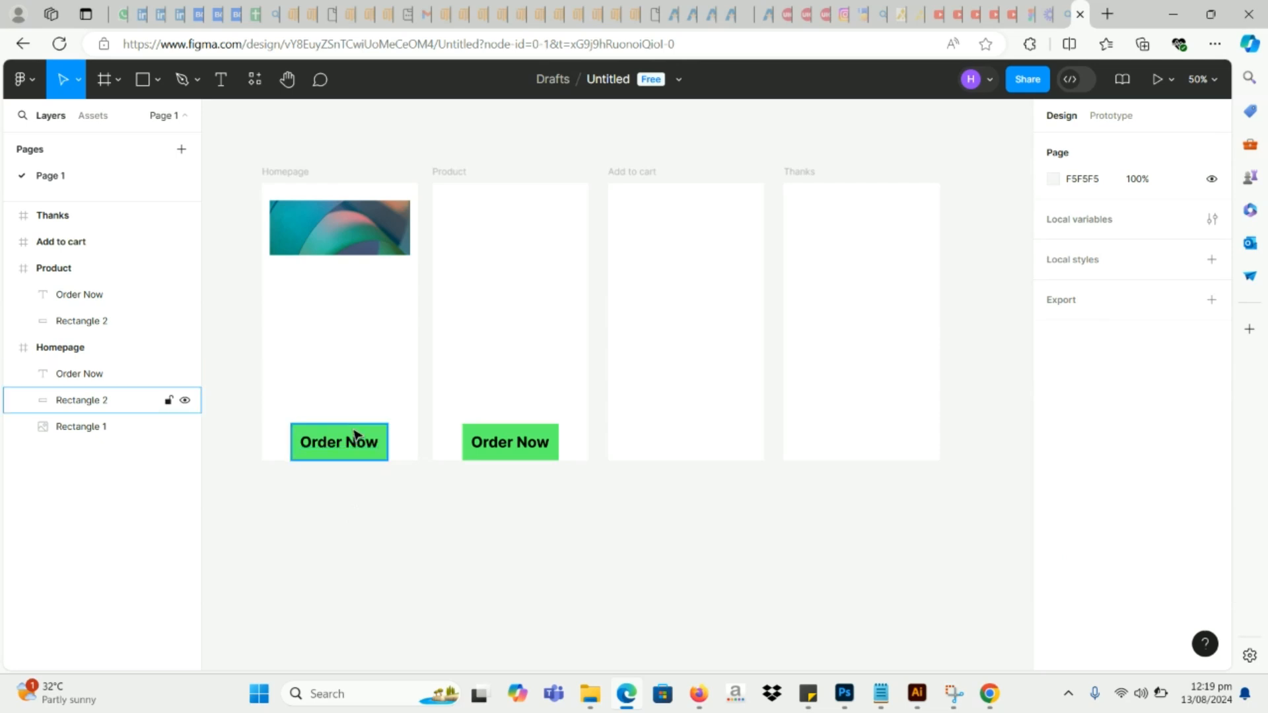
Step: Change the fill of the green rectangle behind "Order Now" on the Homepage frame to blue 3531F2
{"action": "left_click", "coordinate": [355, 436]}
{"action": "left_click", "coordinate": [1052, 478]}
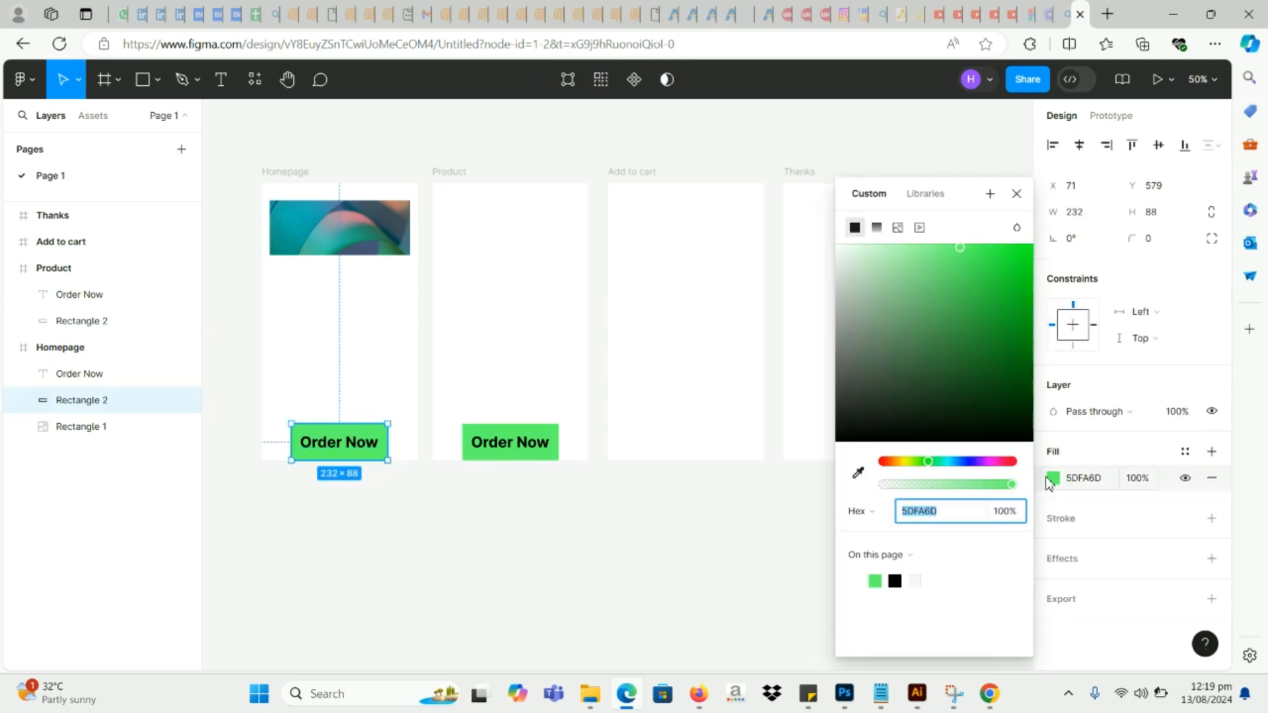
{"action": "left_click", "coordinate": [968, 461]}
{"action": "left_click", "coordinate": [993, 254]}
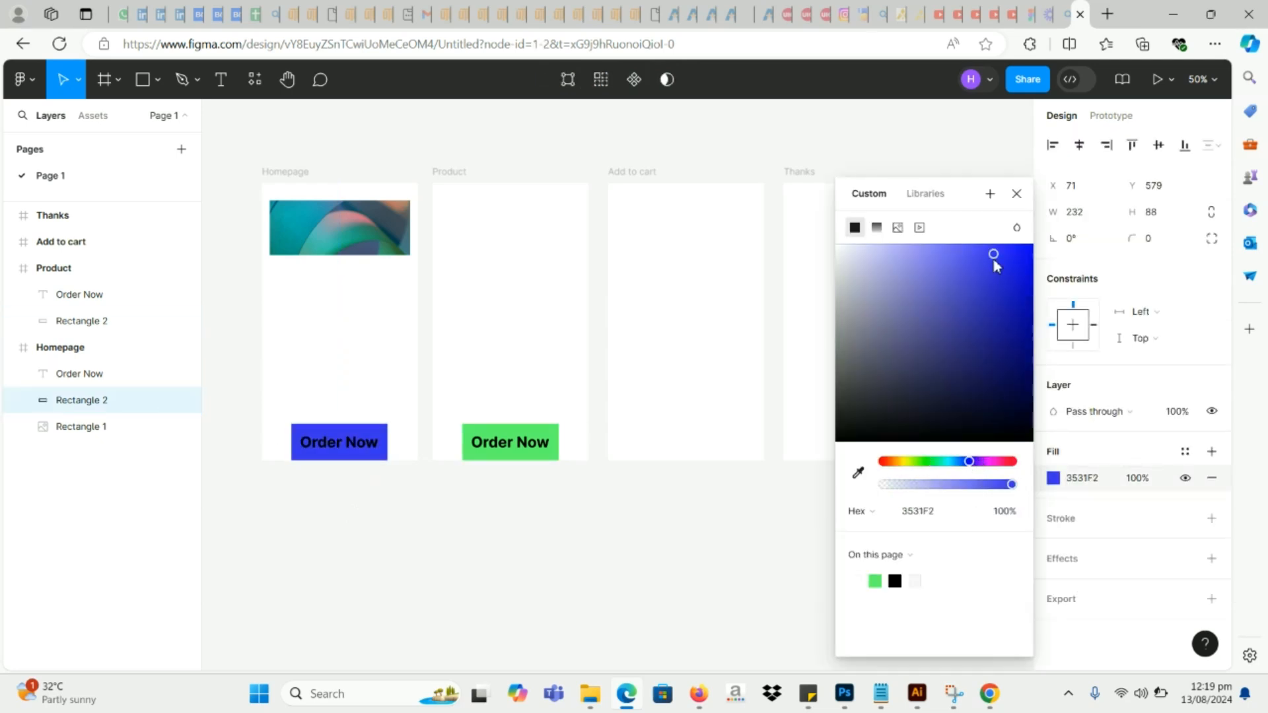
Step: Set the fill of the Homepage "Order Now" text to near-white FFFCFC
{"action": "left_click", "coordinate": [79, 373]}
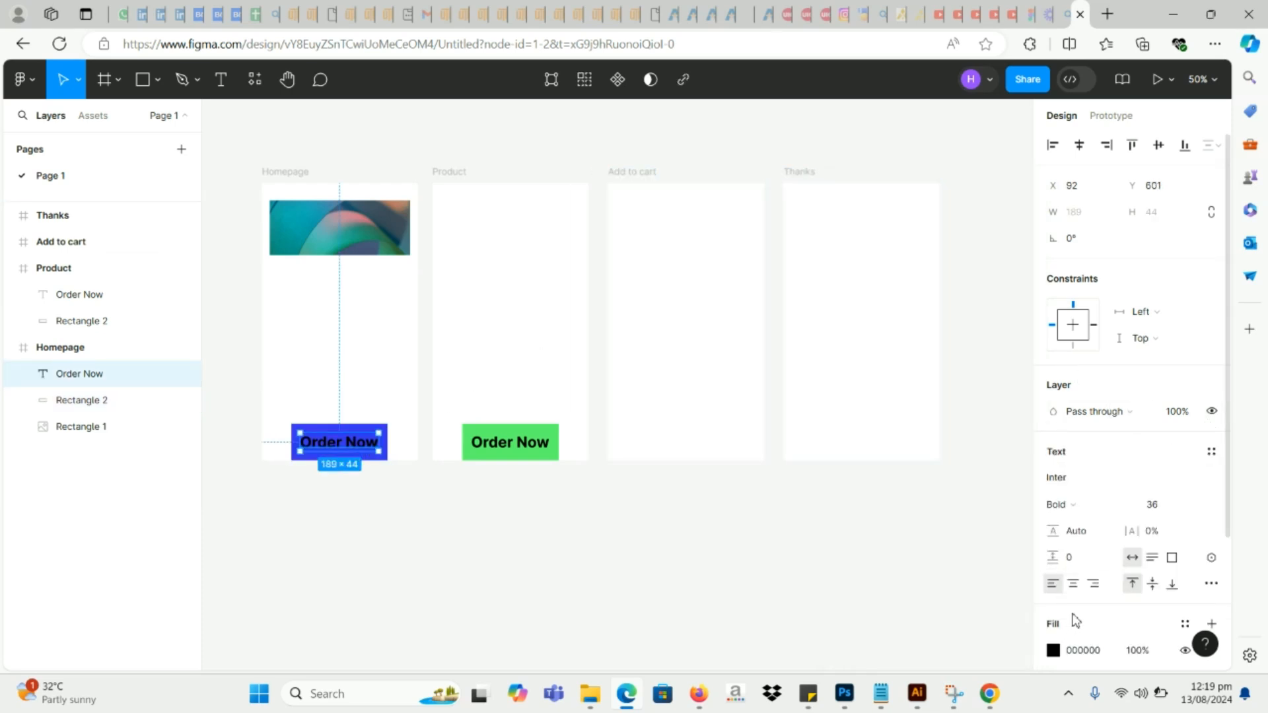
{"action": "scroll", "coordinate": [1072, 617], "scroll_direction": "down", "scroll_amount": 1}
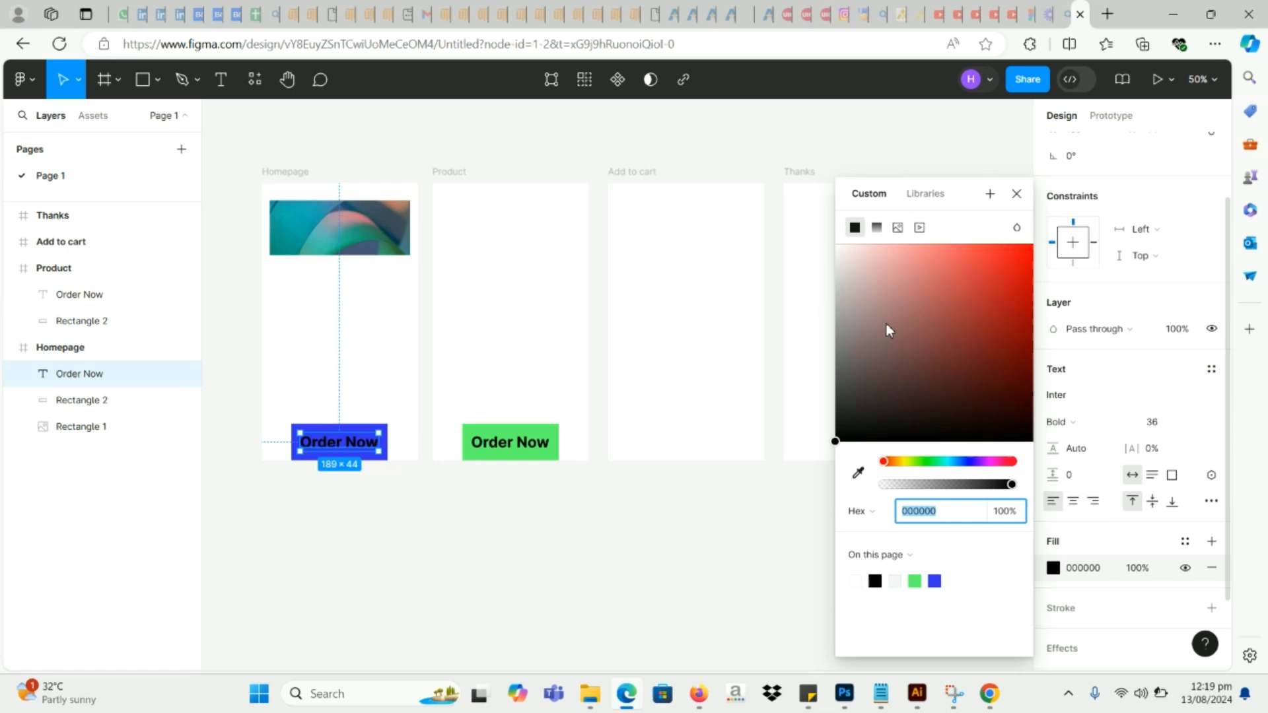
{"action": "left_click", "coordinate": [837, 246]}
{"action": "left_click", "coordinate": [478, 581]}
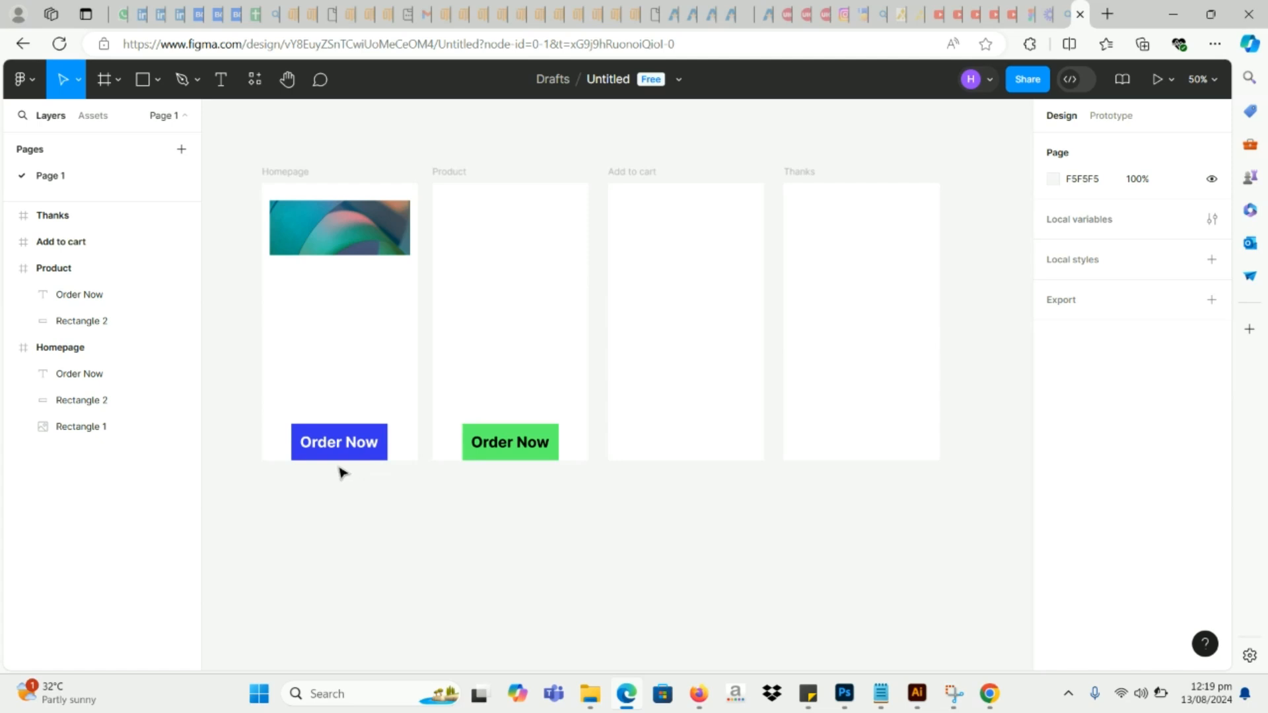
Step: Delete the green "Order Now" rectangle and its text from the Product frame
{"action": "left_click", "coordinate": [297, 453]}
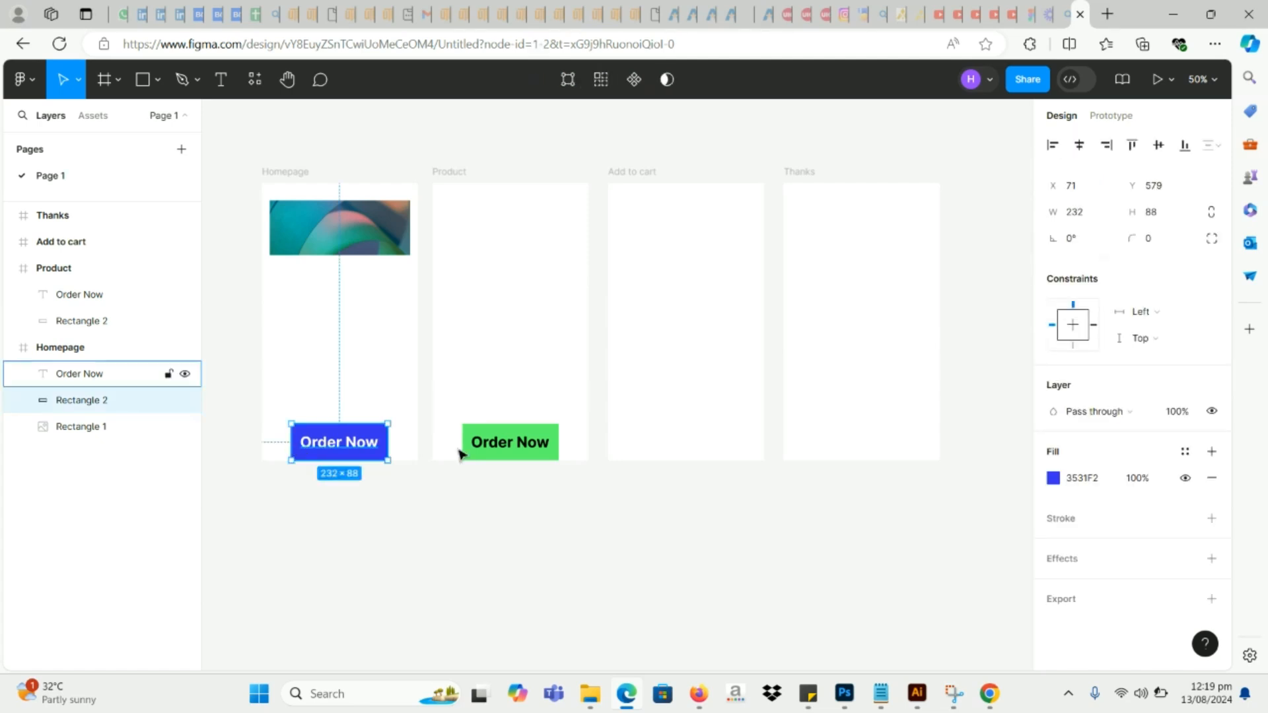
{"action": "left_click_drag", "start_coordinate": [468, 387], "coordinate": [506, 496]}
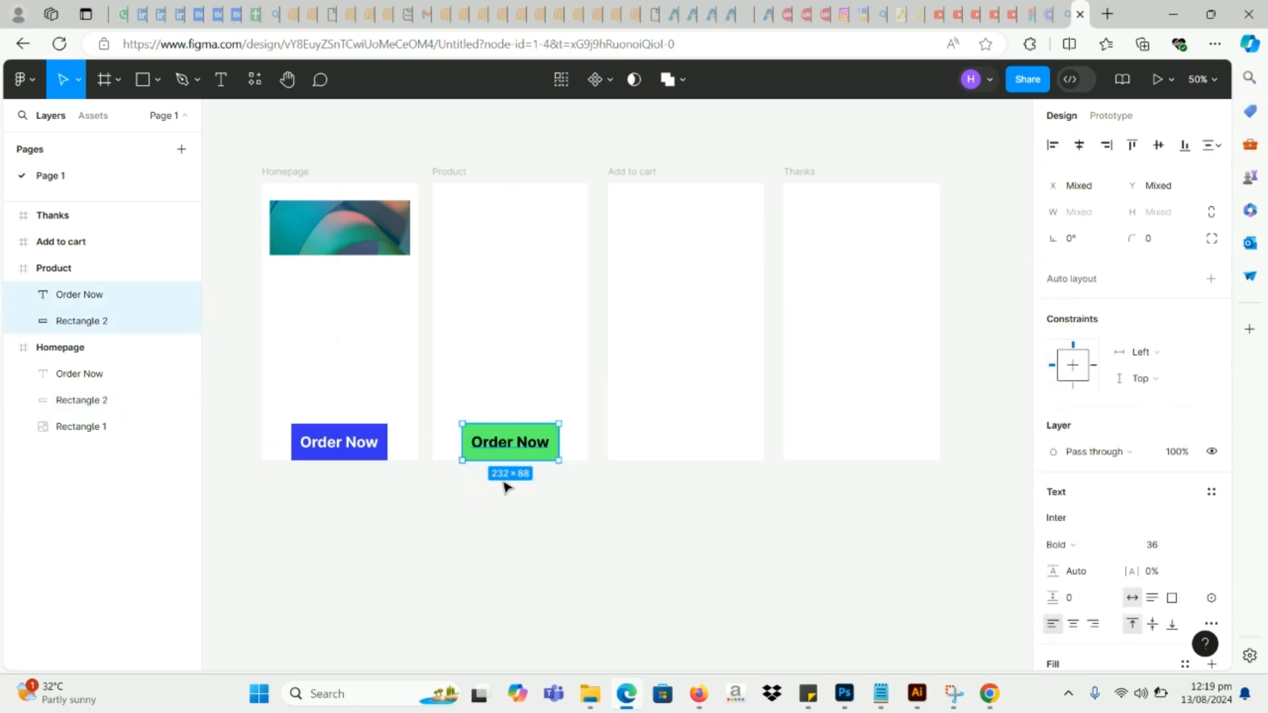
{"action": "key", "text": "Delete"}
Step: Create a single component from the Homepage "Order Now" text and its blue rectangle, and expand it in the layer list
{"action": "left_click", "coordinate": [354, 452]}
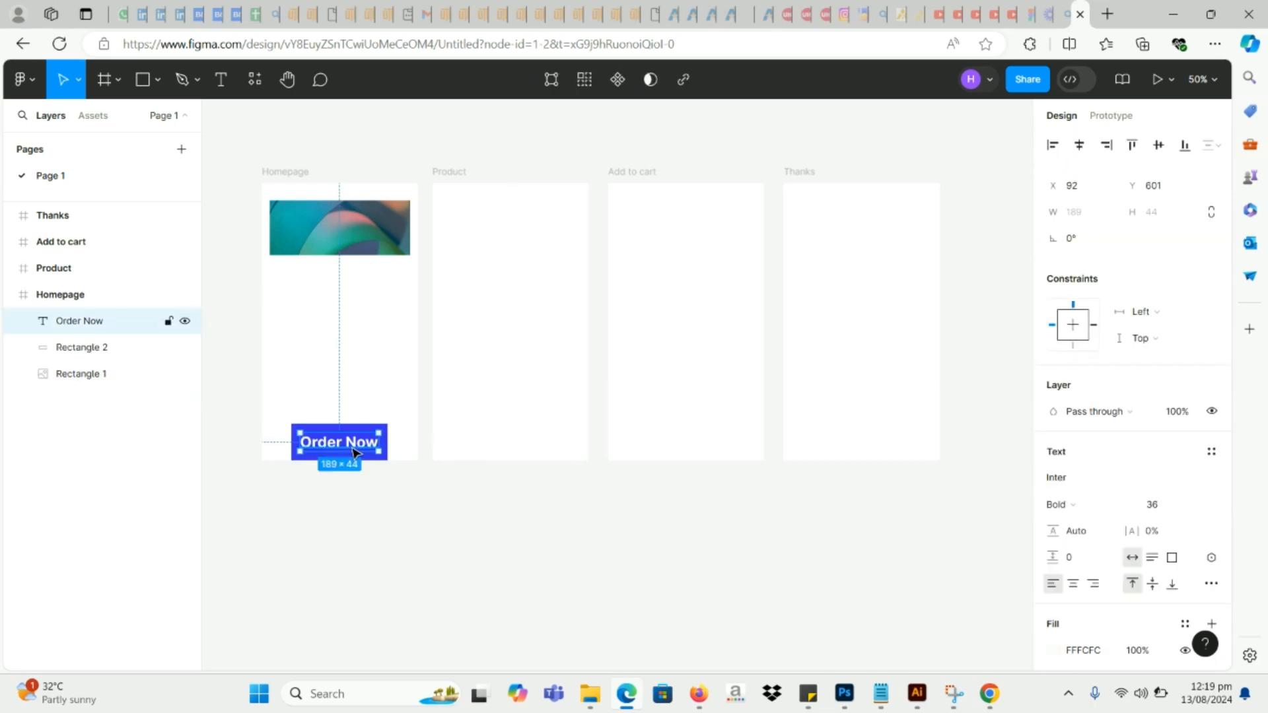
{"action": "left_click", "coordinate": [81, 347], "text": "shift"}
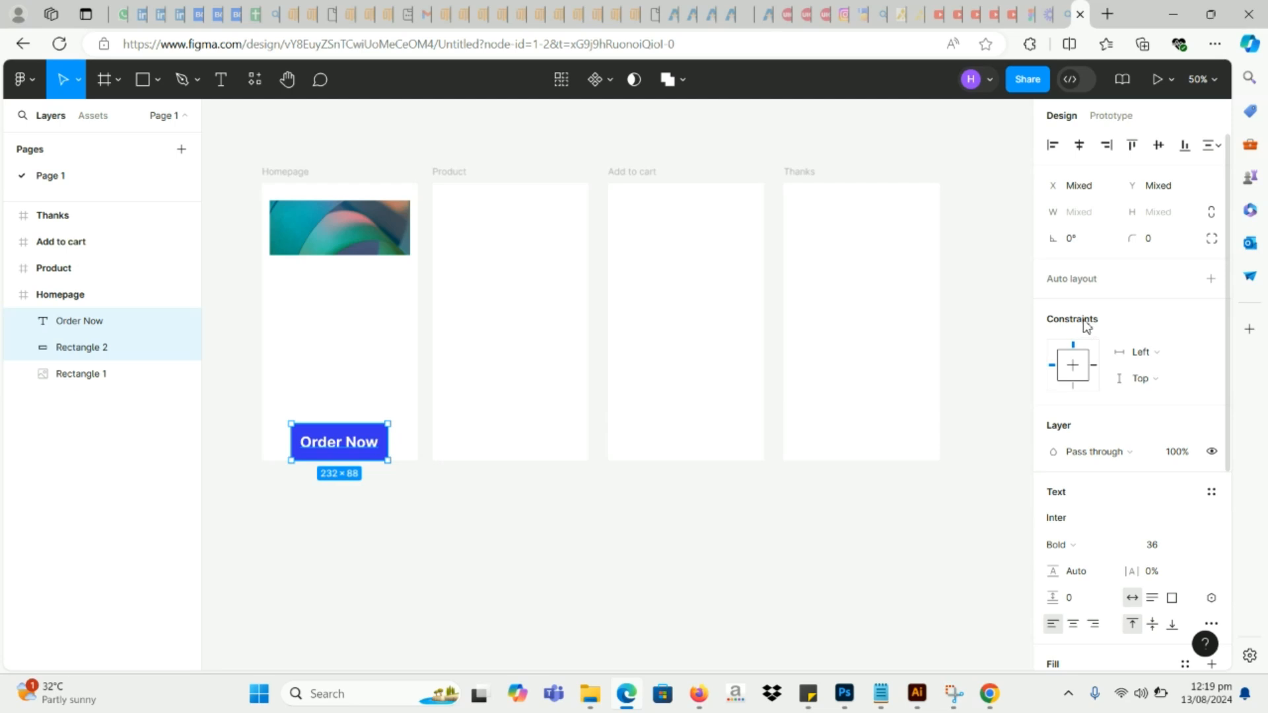
{"action": "left_click", "coordinate": [612, 84]}
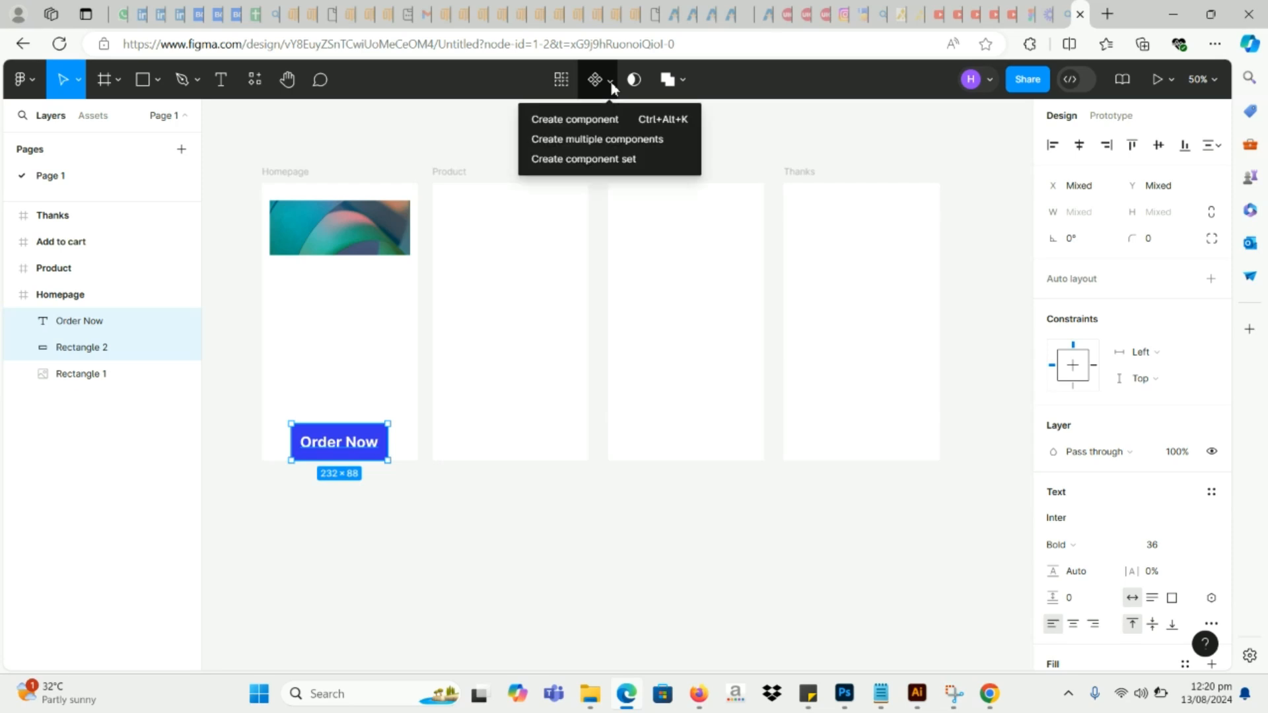
{"action": "left_click", "coordinate": [602, 121]}
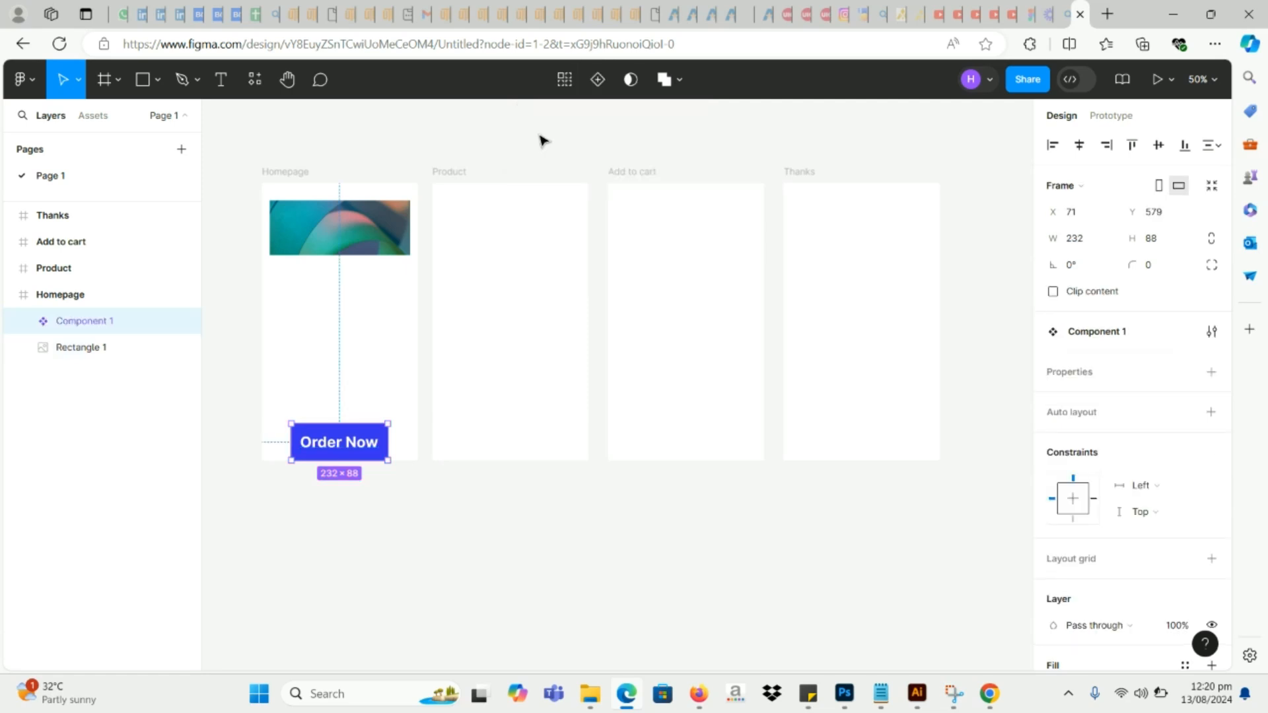
{"action": "left_click", "coordinate": [28, 321]}
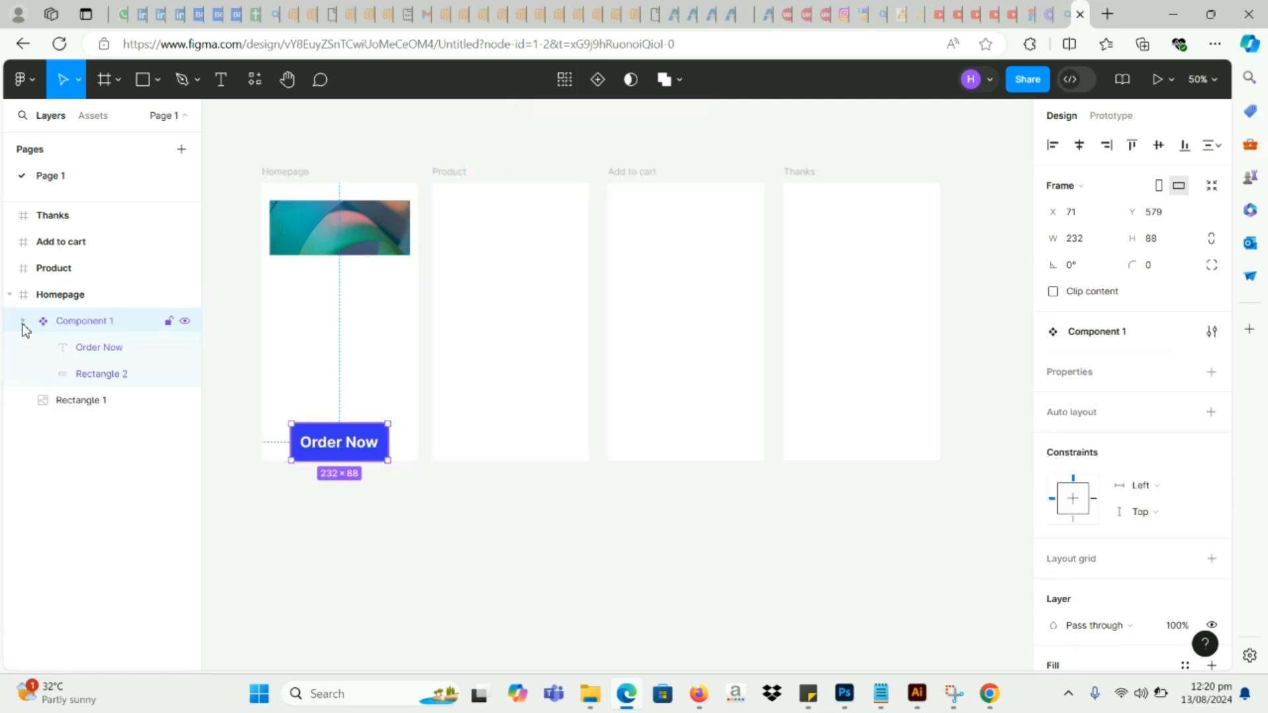
{"action": "left_click", "coordinate": [255, 568]}
{"action": "left_click", "coordinate": [85, 347]}
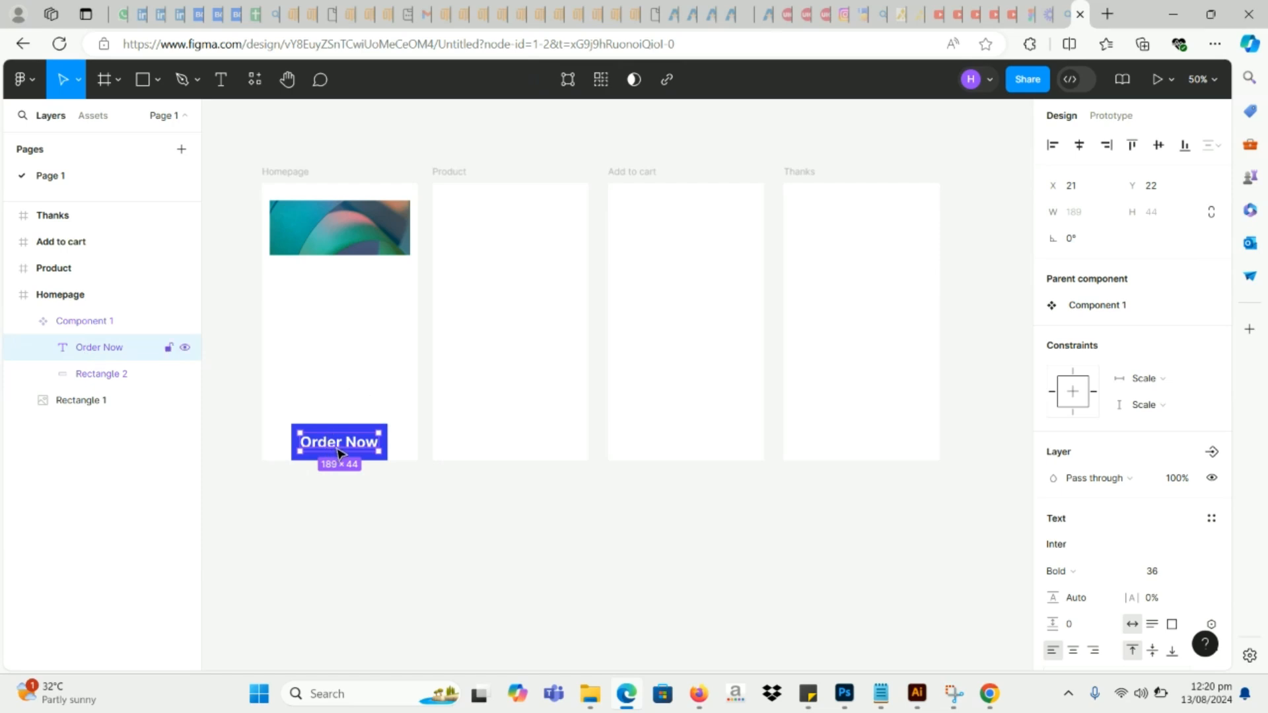
{"action": "left_click_drag", "start_coordinate": [338, 454], "coordinate": [514, 448]}
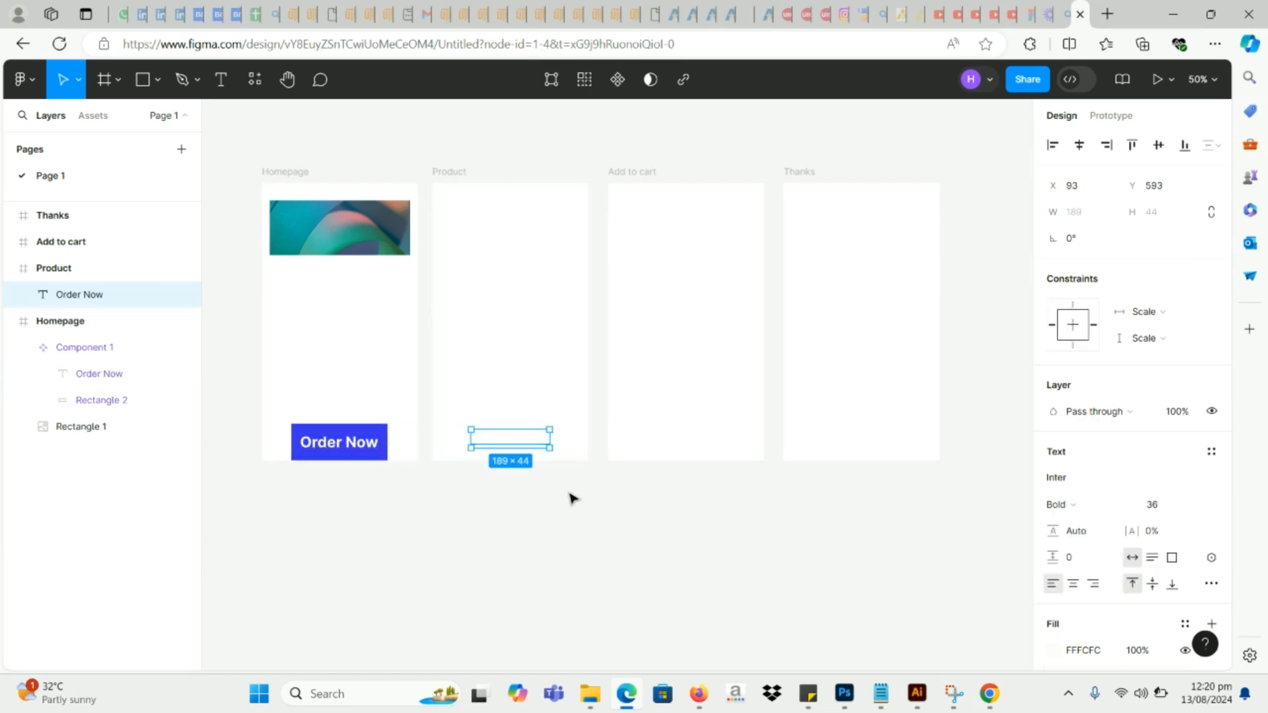
{"action": "key", "text": "ctrl+z"}
{"action": "left_click", "coordinate": [275, 403]}
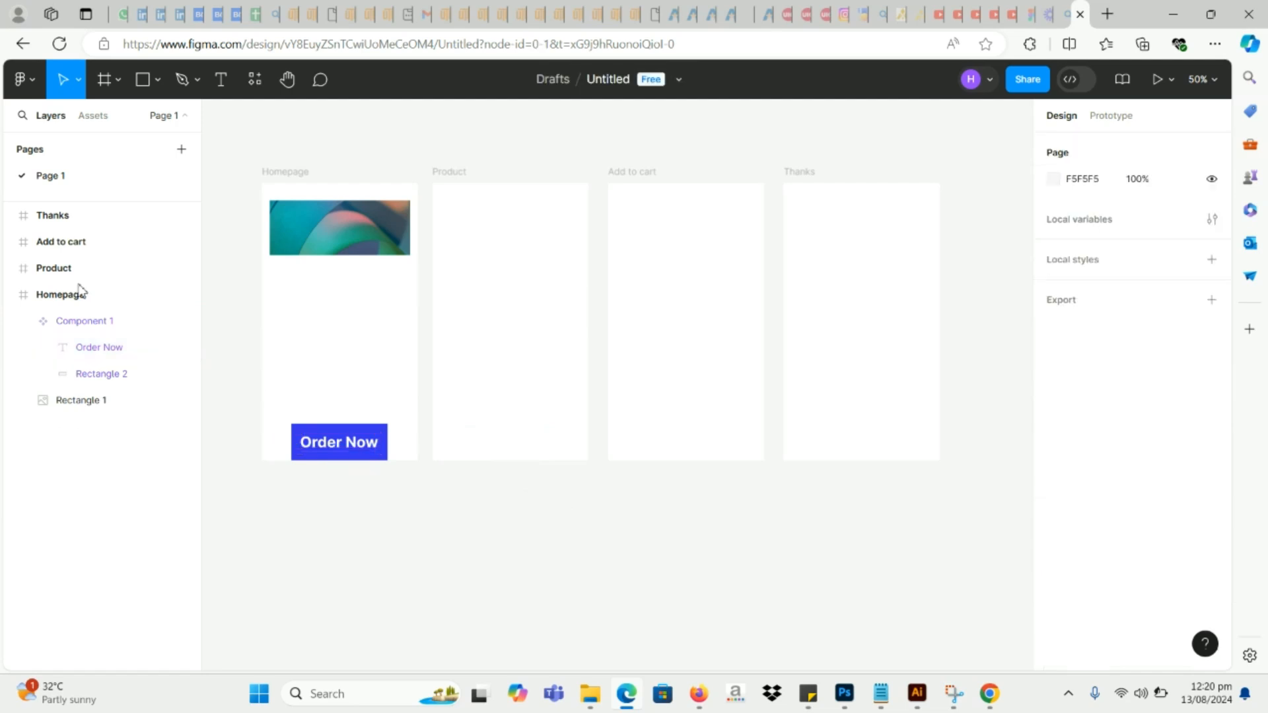
Step: Duplicate the whole "Order Now" component from the Homepage to the bottom centre of the Product frame
{"action": "left_click", "coordinate": [73, 324]}
{"action": "left_click_drag", "start_coordinate": [333, 457], "coordinate": [509, 452]}
{"action": "left_click", "coordinate": [336, 470]}
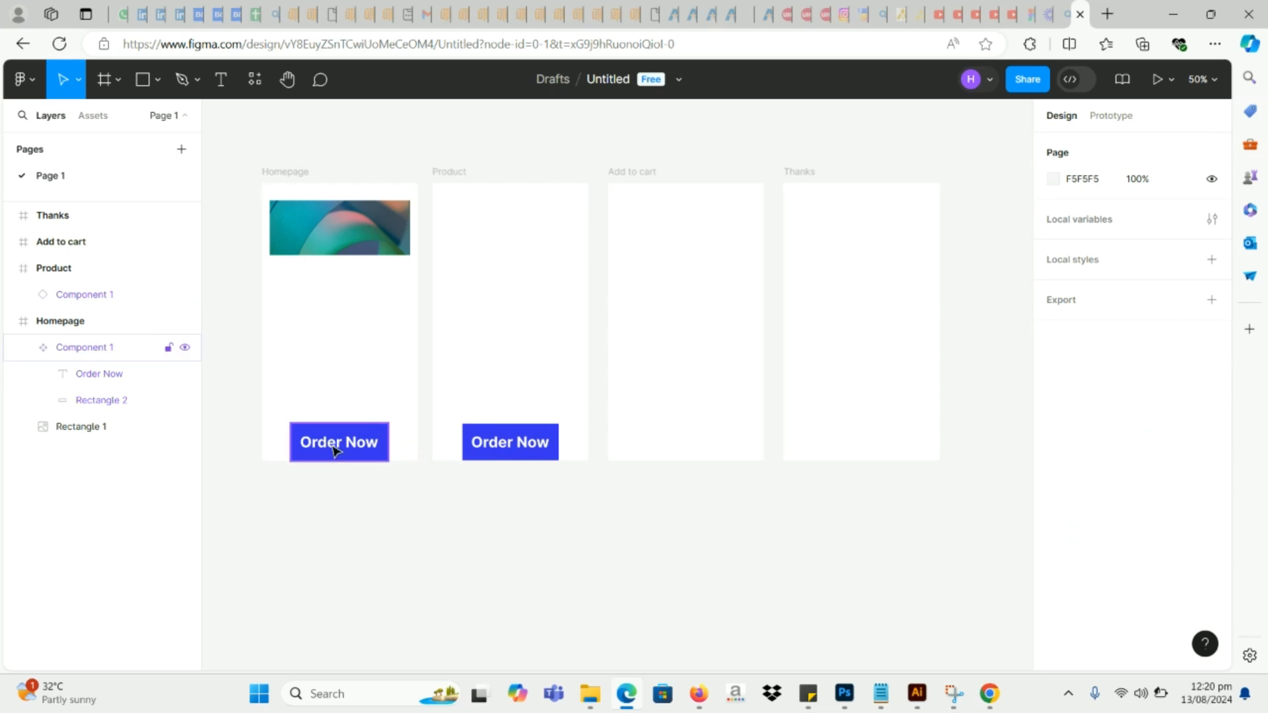
Step: Set the fill of the rectangle inside the Homepage's main "Order Now" component to pink F2318E
{"action": "left_click", "coordinate": [337, 450]}
{"action": "left_click", "coordinate": [84, 375]}
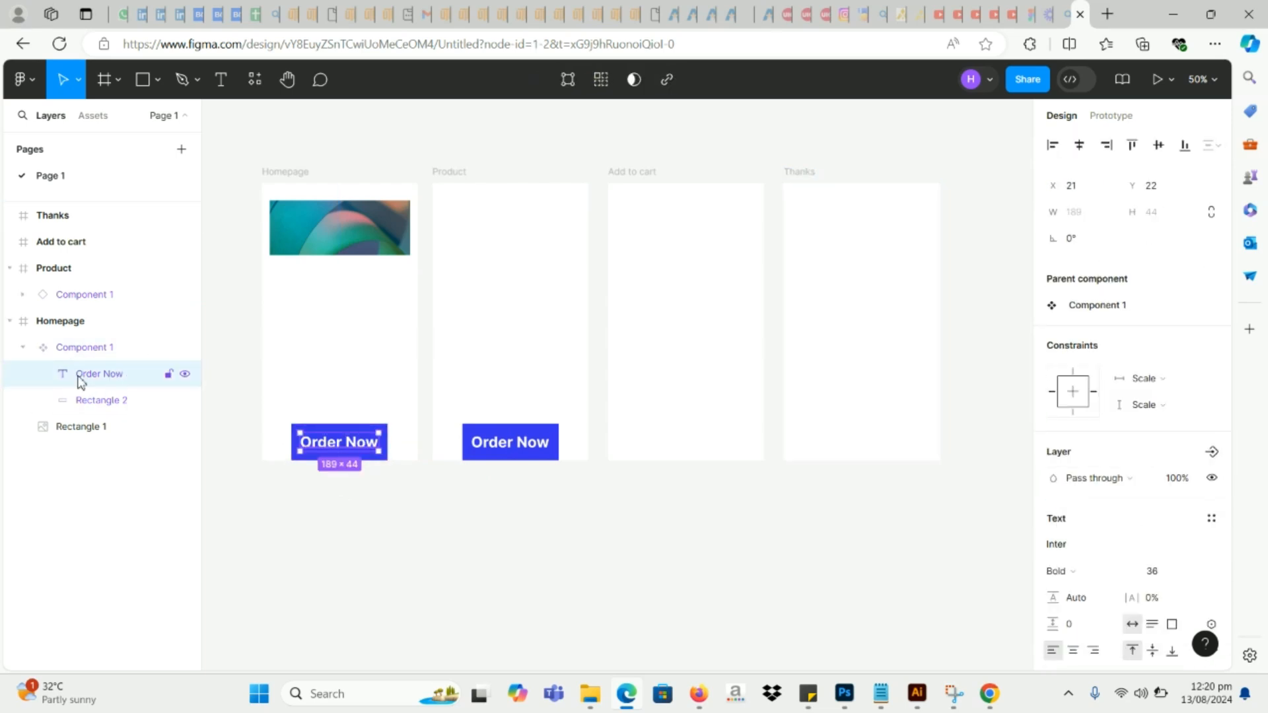
{"action": "left_click", "coordinate": [72, 398]}
{"action": "left_click", "coordinate": [1053, 544]}
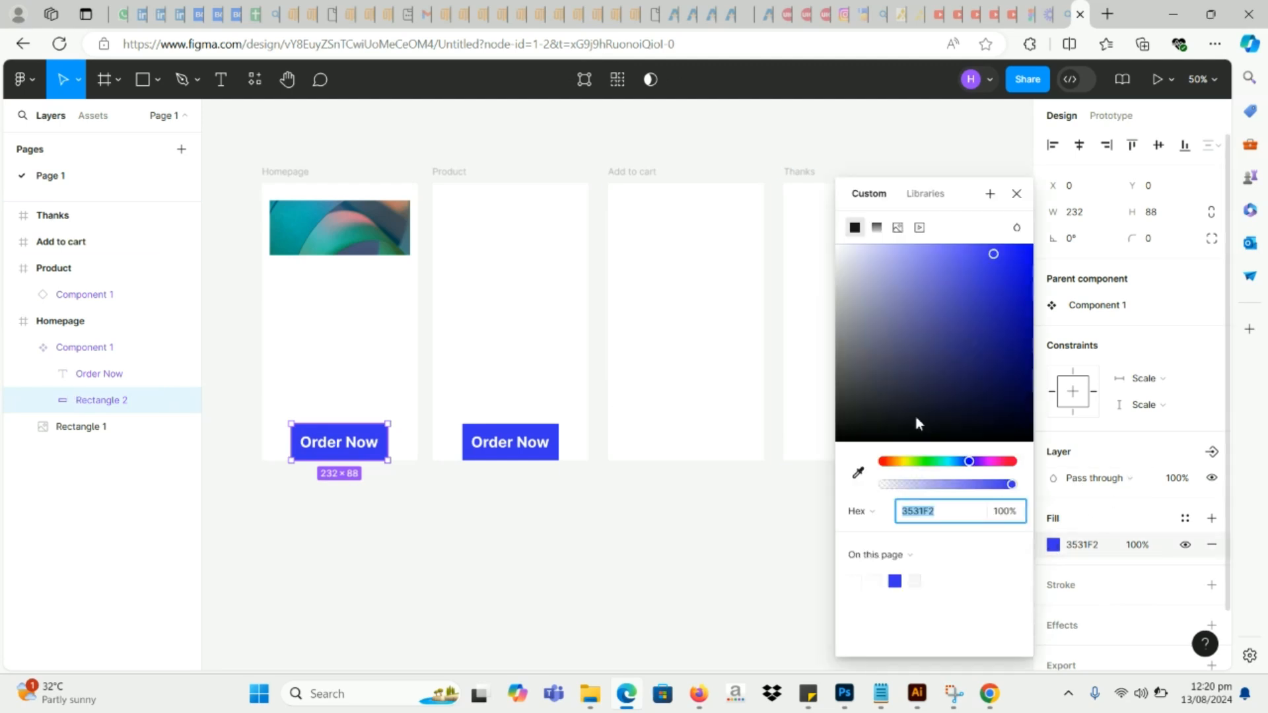
{"action": "left_click", "coordinate": [1001, 461]}
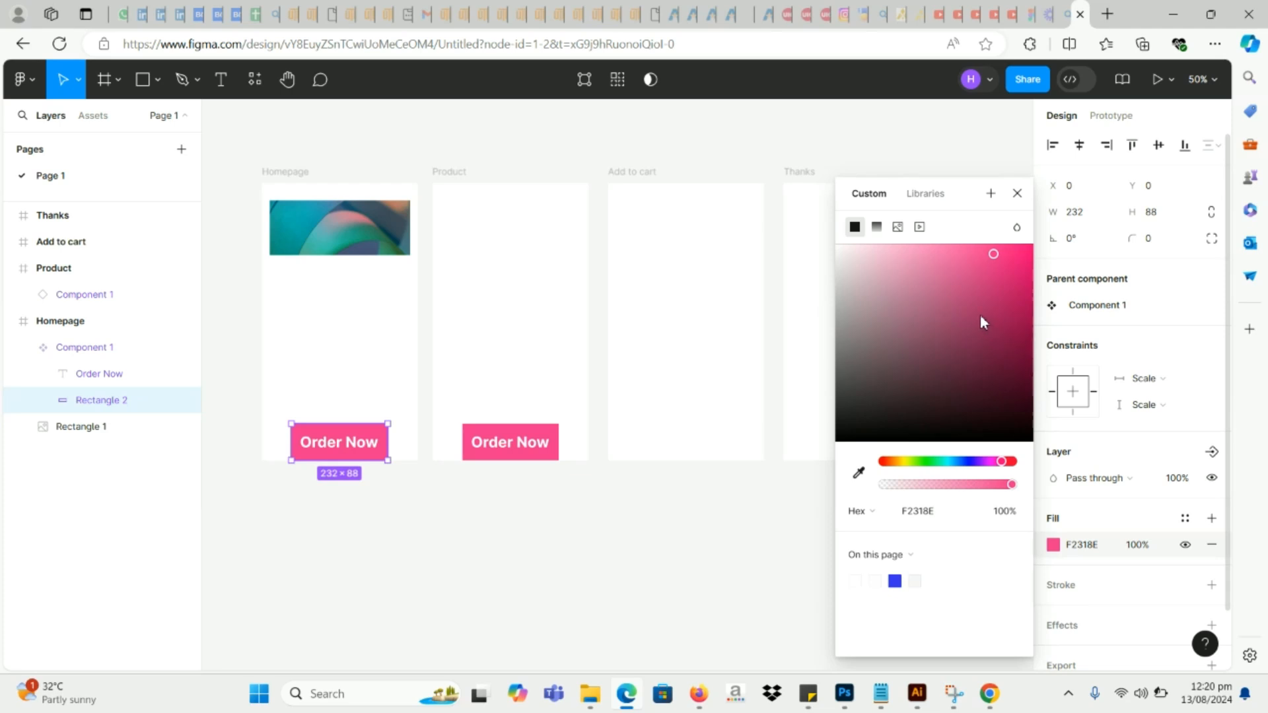
{"action": "left_click", "coordinate": [742, 536]}
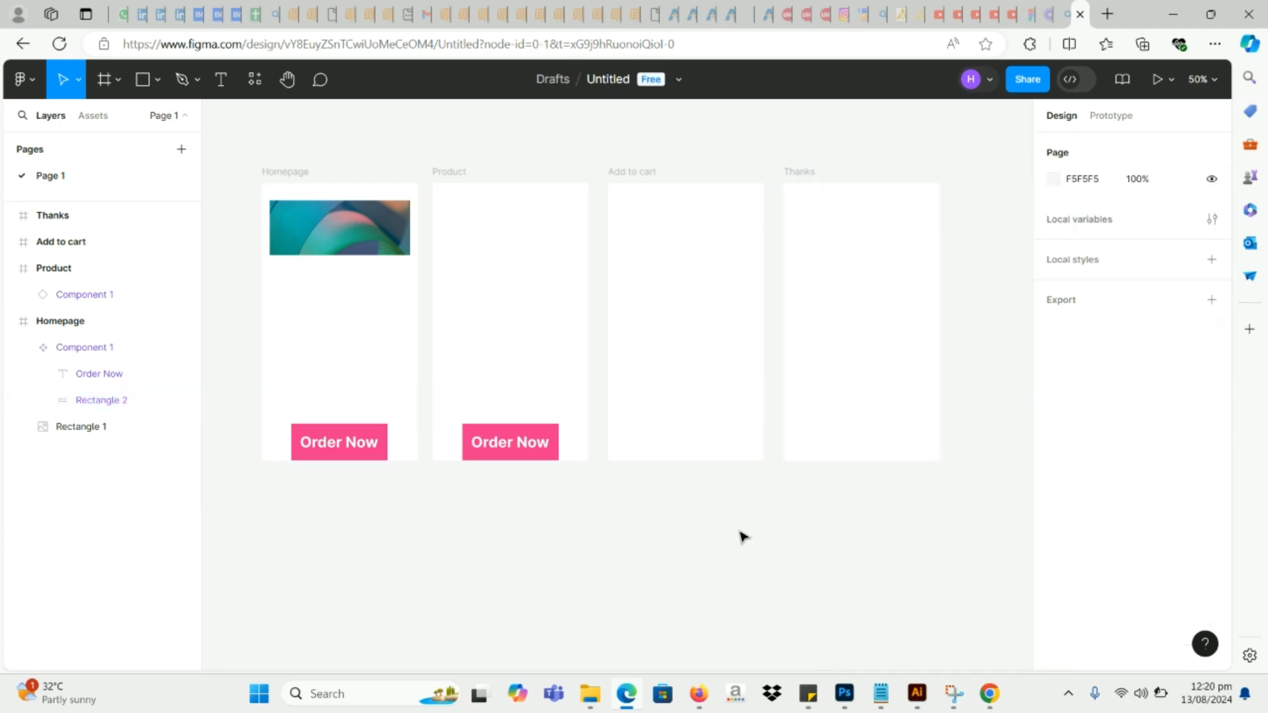
Step: Try a different fill colour on the "Order Now" text inside the Homepage's main component
{"action": "left_click", "coordinate": [370, 442]}
{"action": "scroll", "coordinate": [1064, 597], "scroll_direction": "down", "scroll_amount": 3}
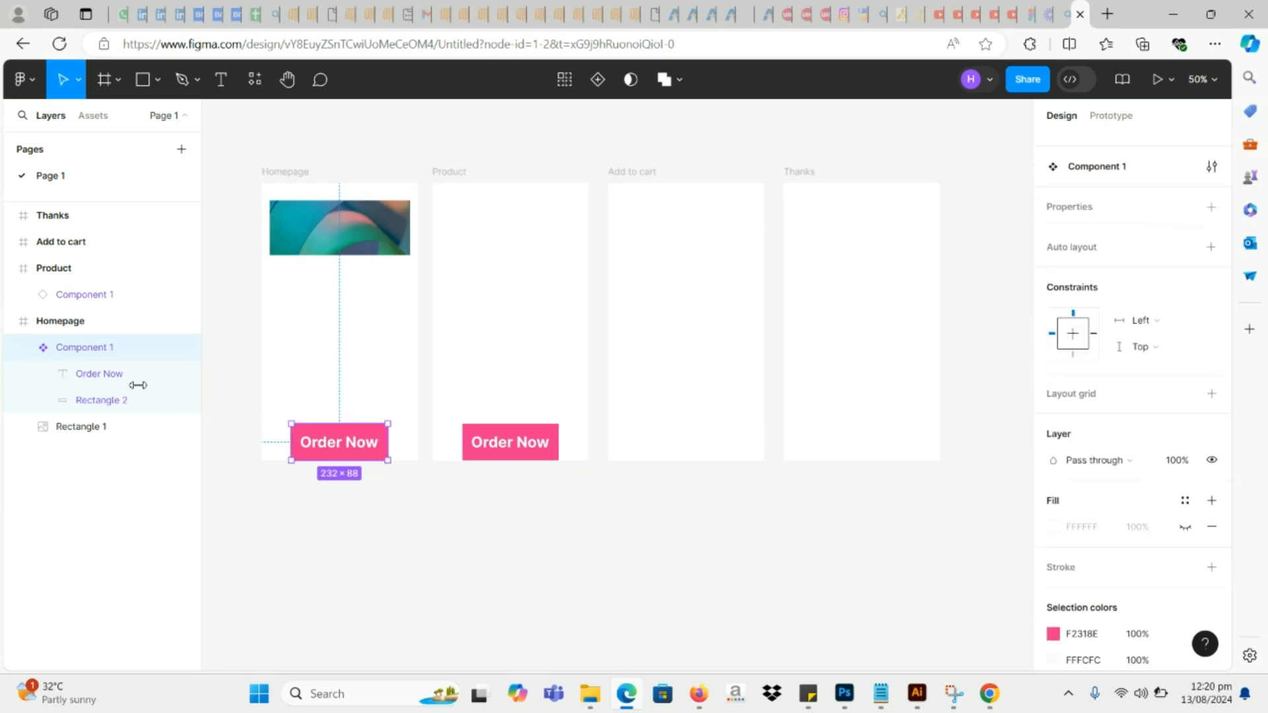
{"action": "left_click", "coordinate": [100, 381]}
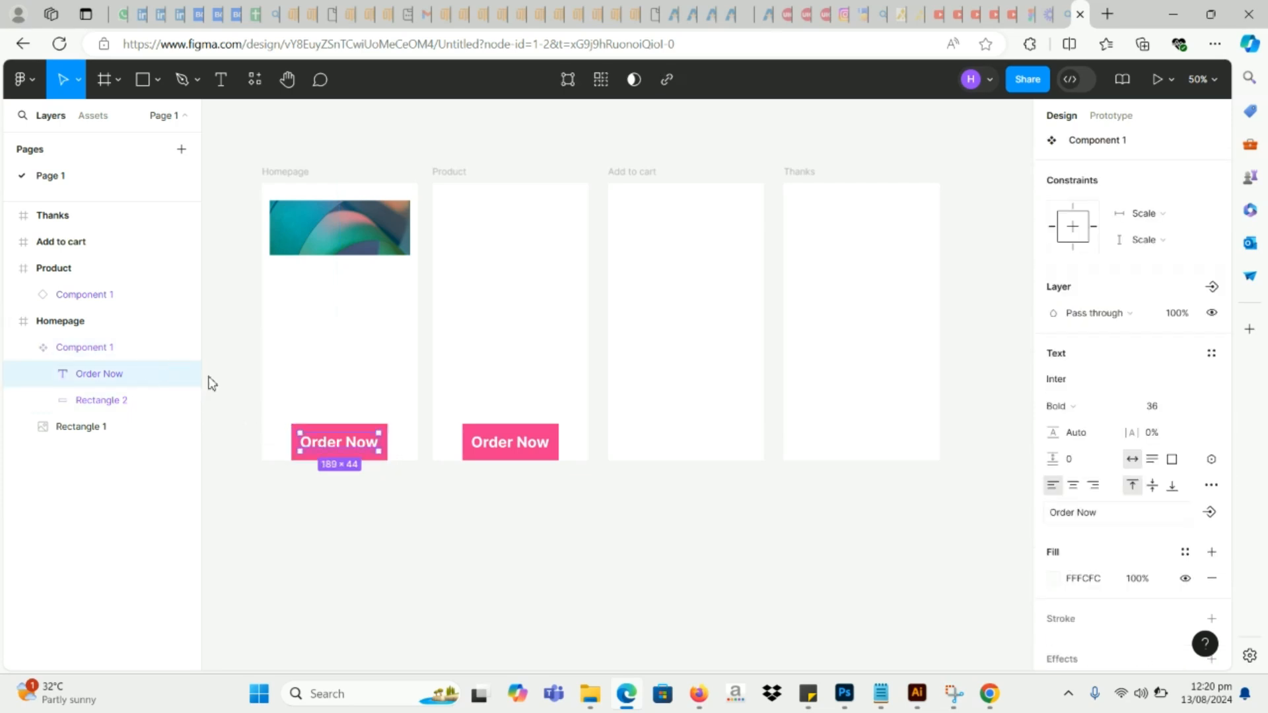
{"action": "left_click", "coordinate": [1053, 578]}
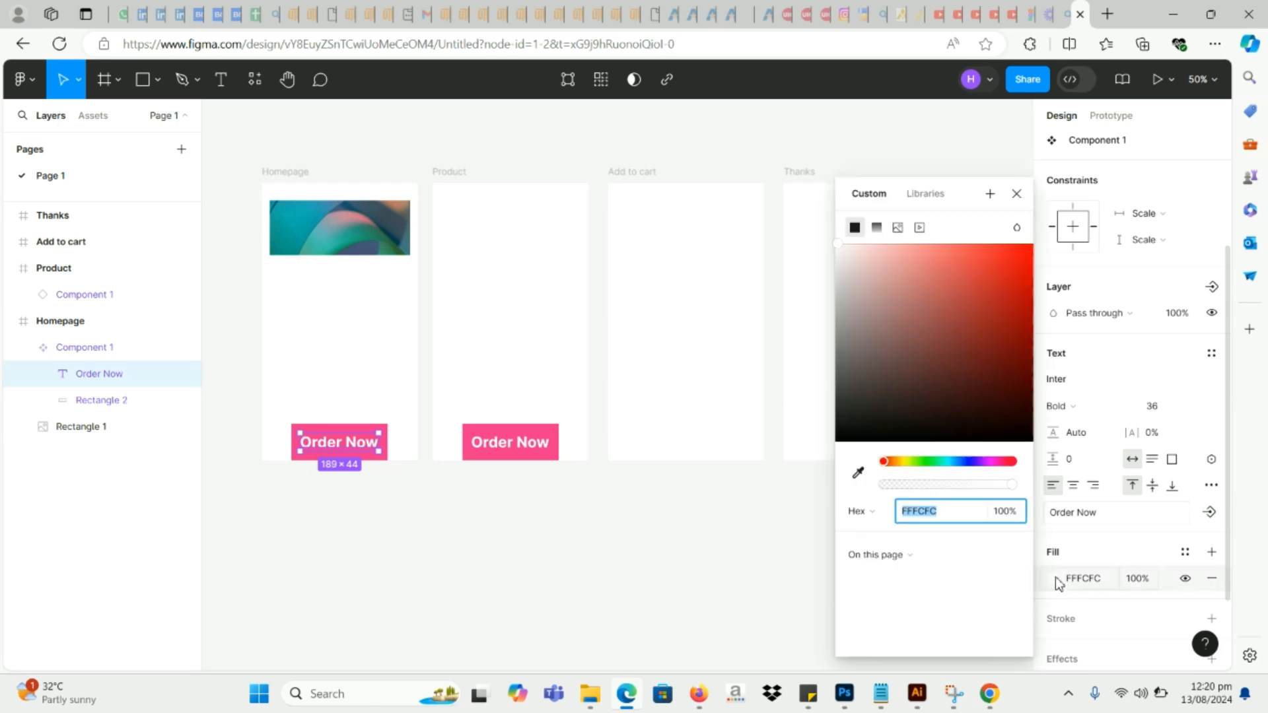
{"action": "left_click", "coordinate": [907, 272]}
{"action": "mouse_move", "coordinate": [845, 429]}
{"action": "left_mouse_down"}
{"action": "mouse_move", "coordinate": [849, 444]}
{"action": "mouse_move", "coordinate": [849, 425]}
{"action": "left_mouse_up"}
{"action": "left_click", "coordinate": [591, 526]}
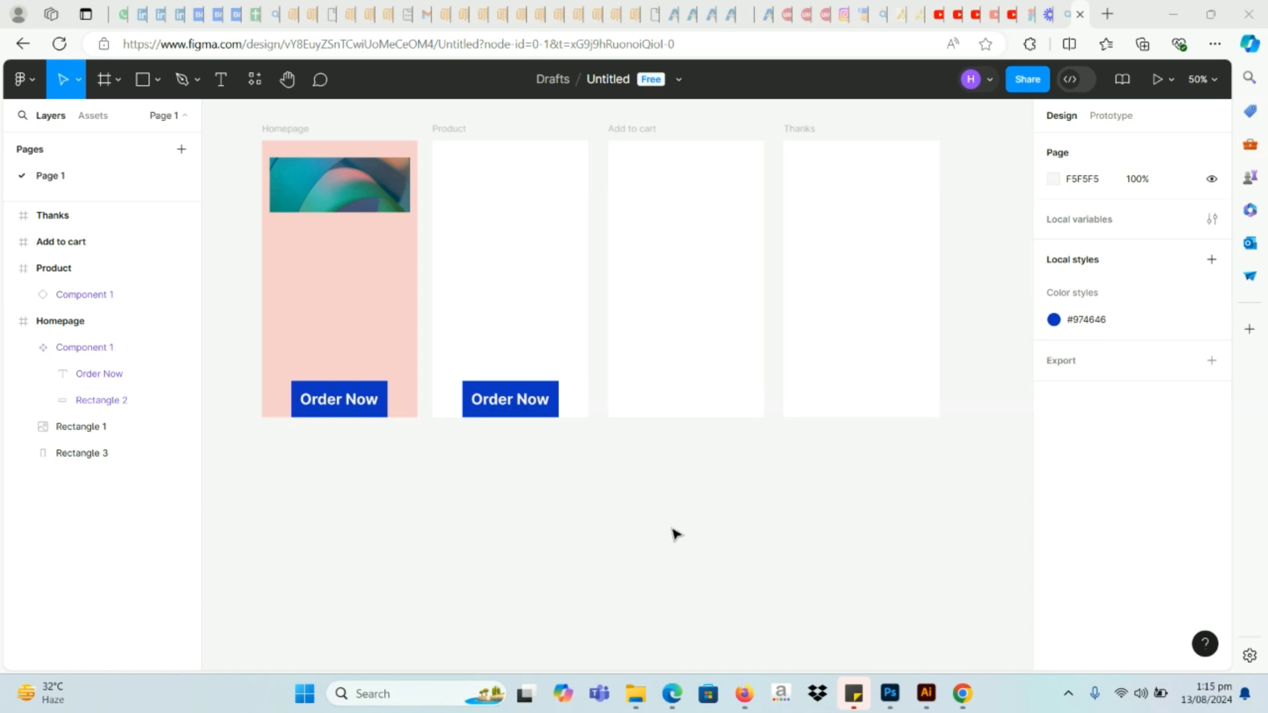
Step: Add the text "Pakistan" to the Homepage frame, between the banner image and the Order Now button
{"action": "left_click", "coordinate": [220, 81]}
{"action": "left_click", "coordinate": [320, 264]}
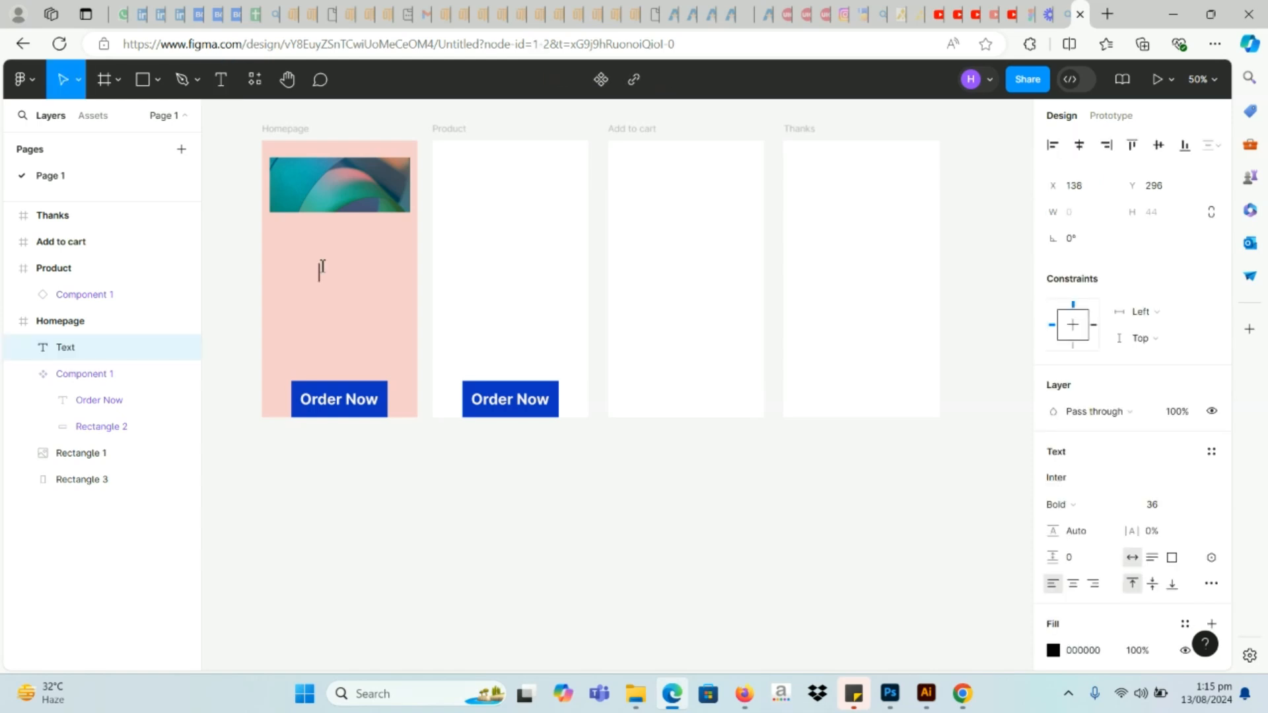
{"action": "key", "text": "Caps_Lock"}
{"action": "type", "text": "P"}
{"action": "key", "text": "Caps_Lock"}
{"action": "type", "text": "a"}
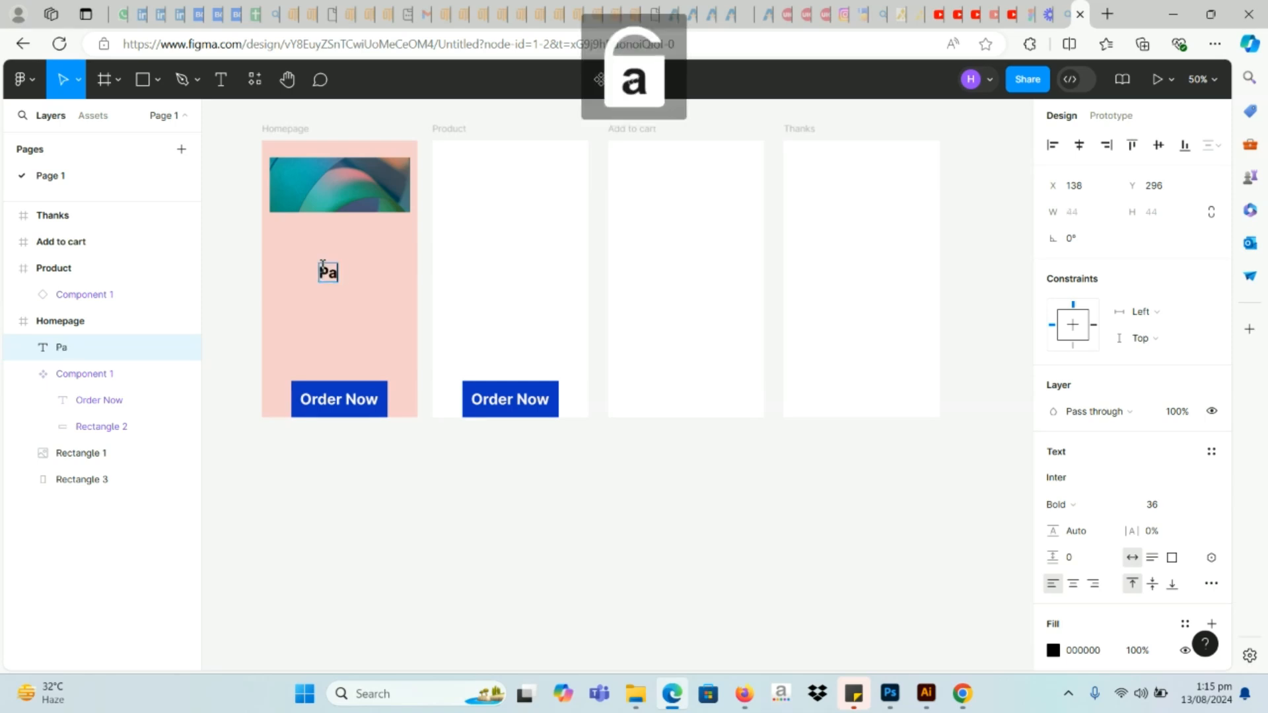
{"action": "type", "text": "kista"}
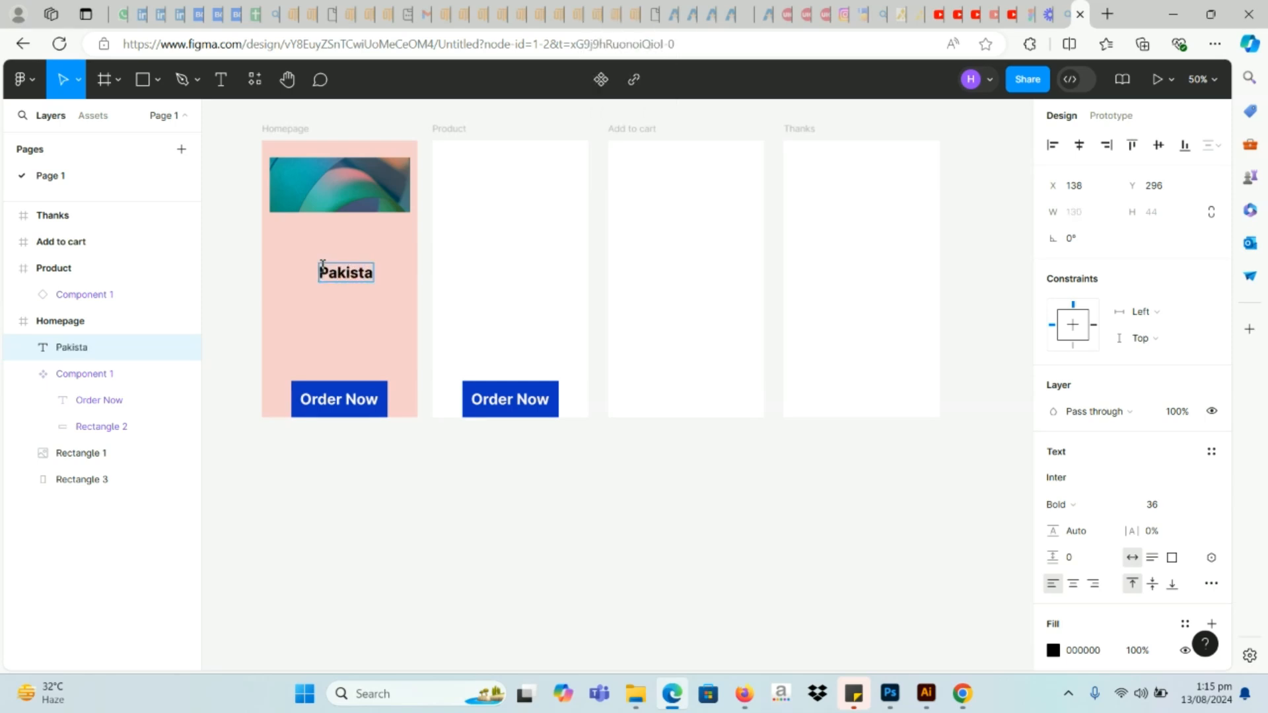
{"action": "type", "text": "n"}
{"action": "key", "text": "Escape"}
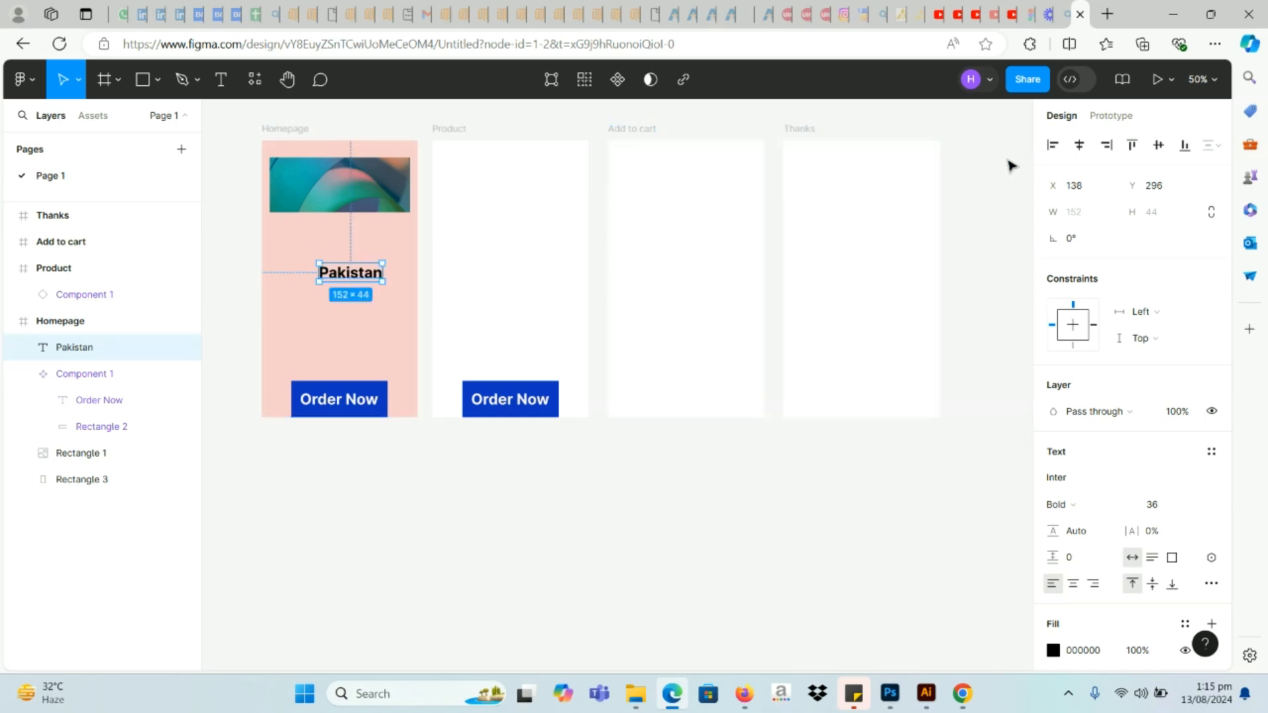
Step: Align the "Pakistan" text to the Homepage frame's left edge and nudge it right to X 21
{"action": "left_click", "coordinate": [1053, 147]}
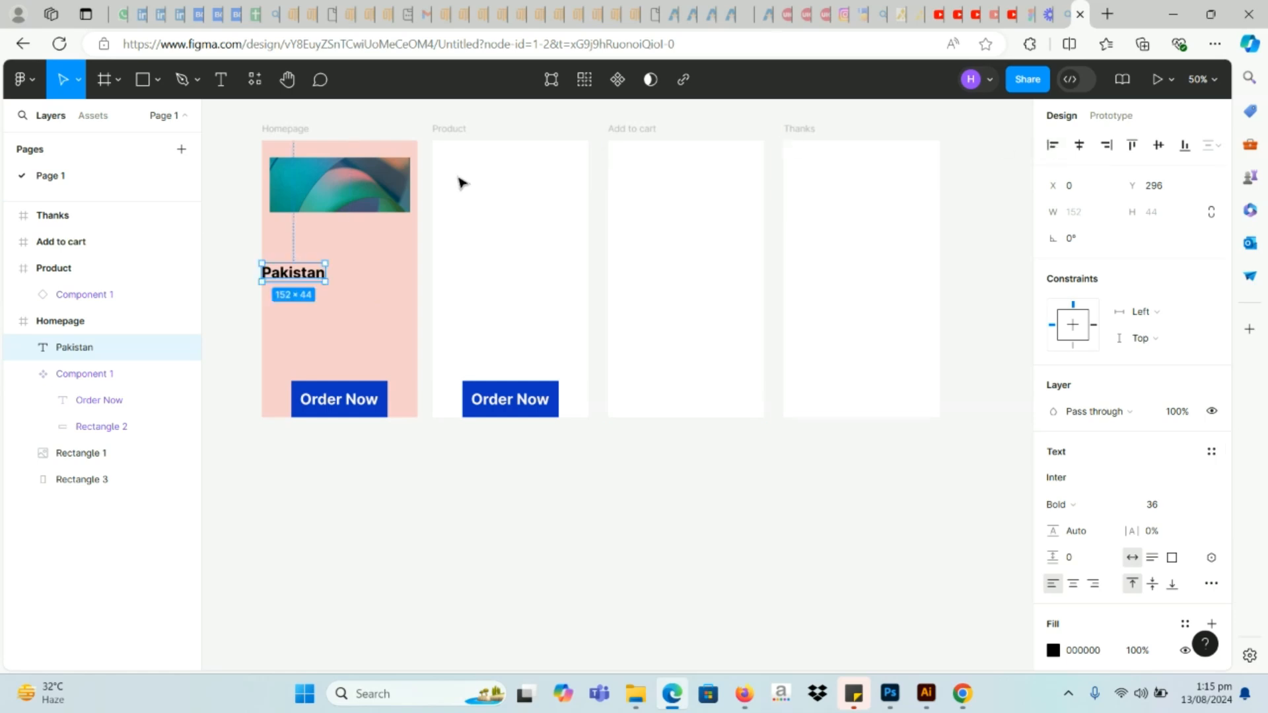
{"action": "key", "text": "Right"}
{"action": "key", "text": "Right"}
{"action": "key", "text": "Right"}
{"action": "key", "text": "Right"}
{"action": "key", "text": "Right"}
{"action": "key", "text": "Right"}
{"action": "key", "text": "Right"}
{"action": "key", "text": "Right"}
{"action": "key", "text": "Right"}
{"action": "key", "text": "Right"}
{"action": "key", "text": "Right"}
{"action": "key", "text": "Right"}
{"action": "key", "text": "Right"}
{"action": "key", "text": "Right"}
{"action": "key", "text": "Right"}
{"action": "key", "text": "Right"}
{"action": "key", "text": "Right"}
{"action": "key", "text": "Right"}
{"action": "key", "text": "Right"}
{"action": "key", "text": "Right"}
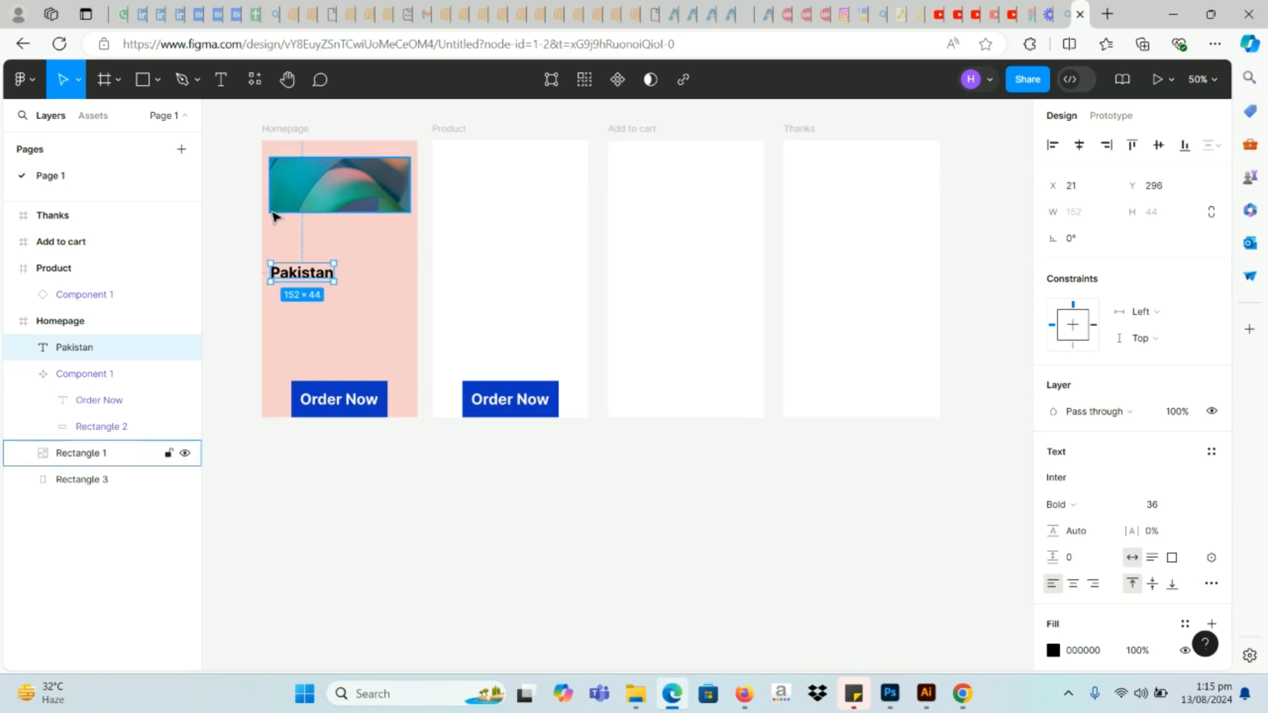
Step: Move the "Pakistan" text to X 19, Y 290 and left-align it with the banner image
{"action": "left_click_drag", "start_coordinate": [304, 275], "coordinate": [303, 272]}
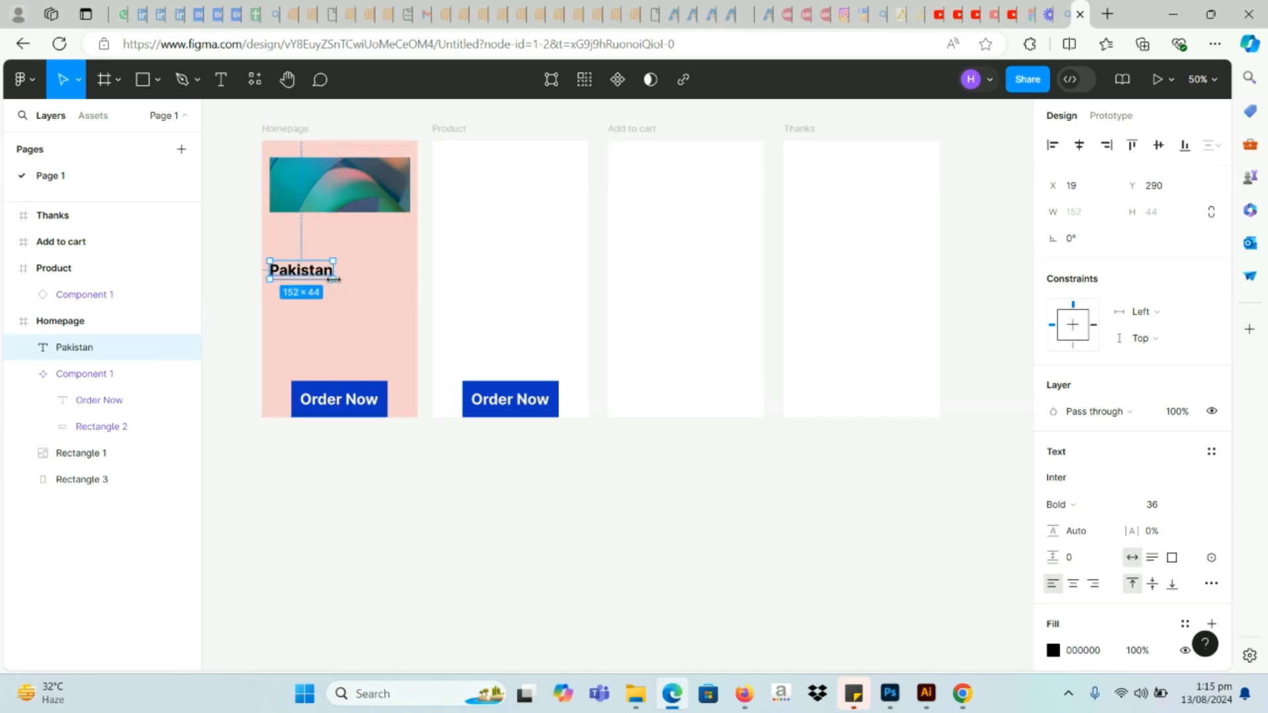
{"action": "left_click", "coordinate": [334, 196], "text": "shift"}
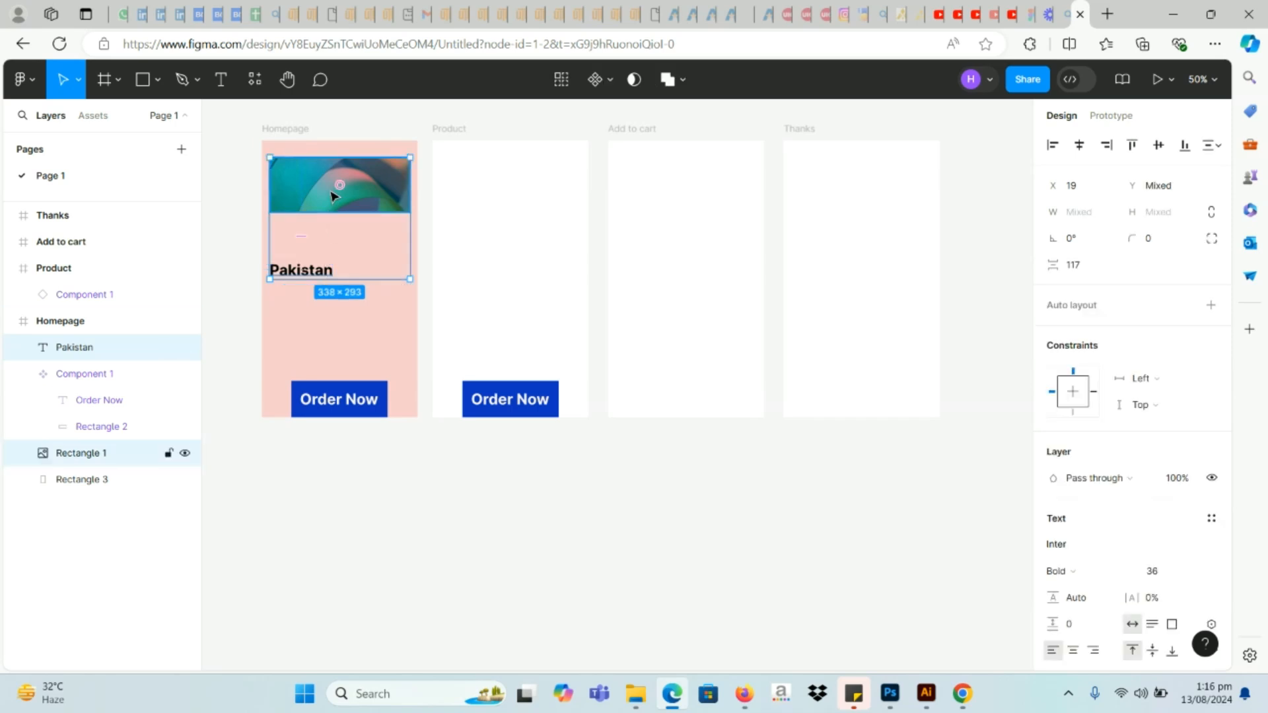
{"action": "left_click", "coordinate": [1051, 147]}
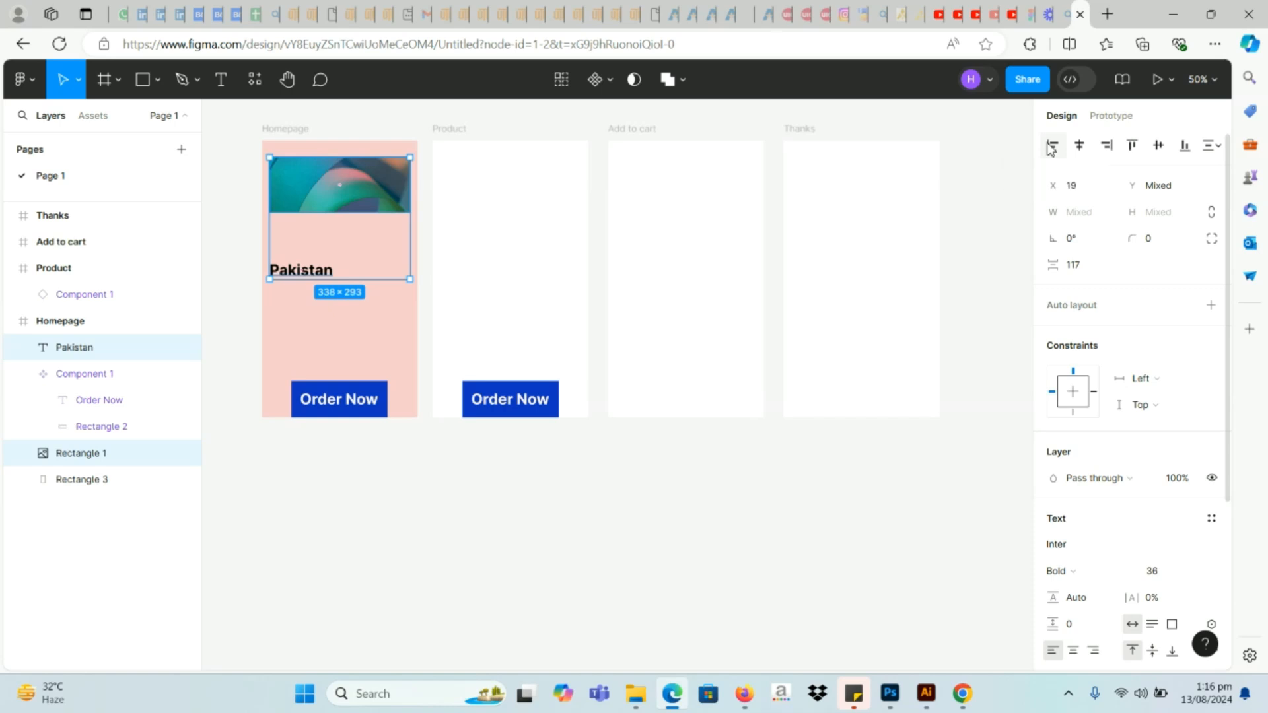
{"action": "left_click", "coordinate": [597, 541]}
Step: Try font size 27 on the Homepage's "Pakistan" text, and set the size back to 36
{"action": "left_click", "coordinate": [322, 275]}
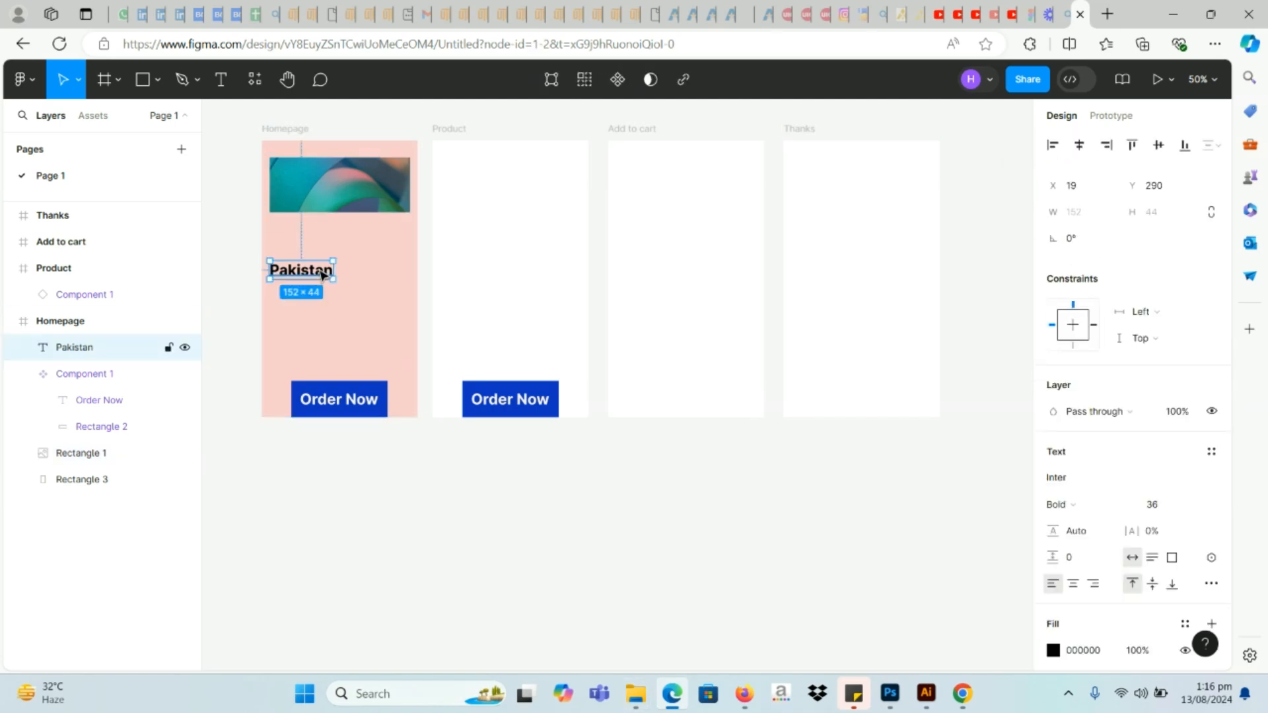
{"action": "left_click", "coordinate": [1157, 506]}
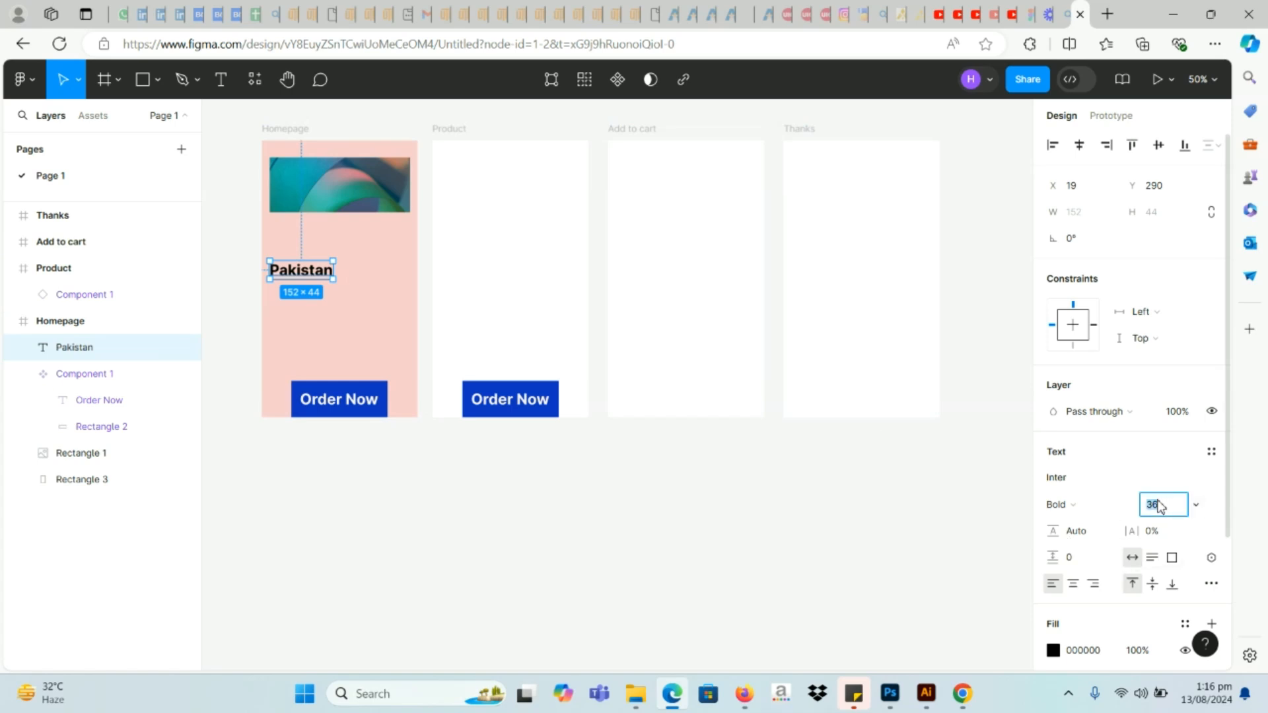
{"action": "key", "text": "BackSpace"}
{"action": "type", "text": "27"}
{"action": "key", "text": "Tab"}
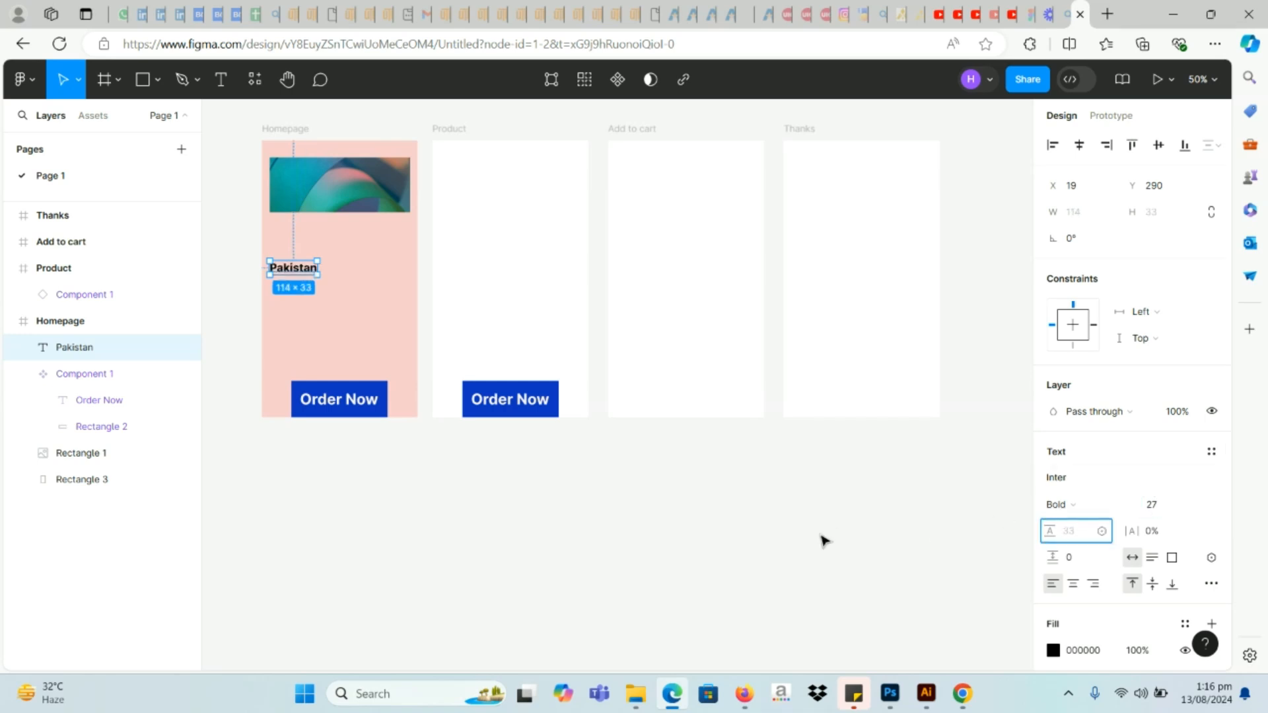
{"action": "left_click", "coordinate": [1146, 507]}
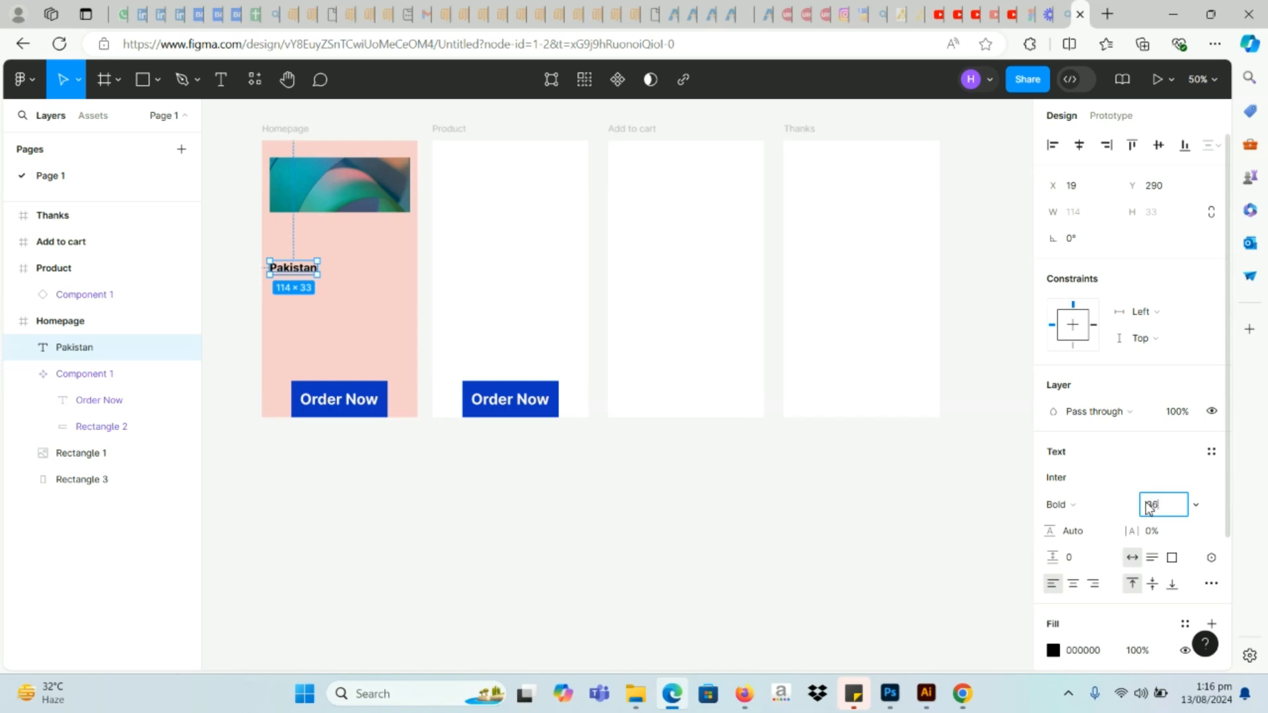
{"action": "key", "text": "Return"}
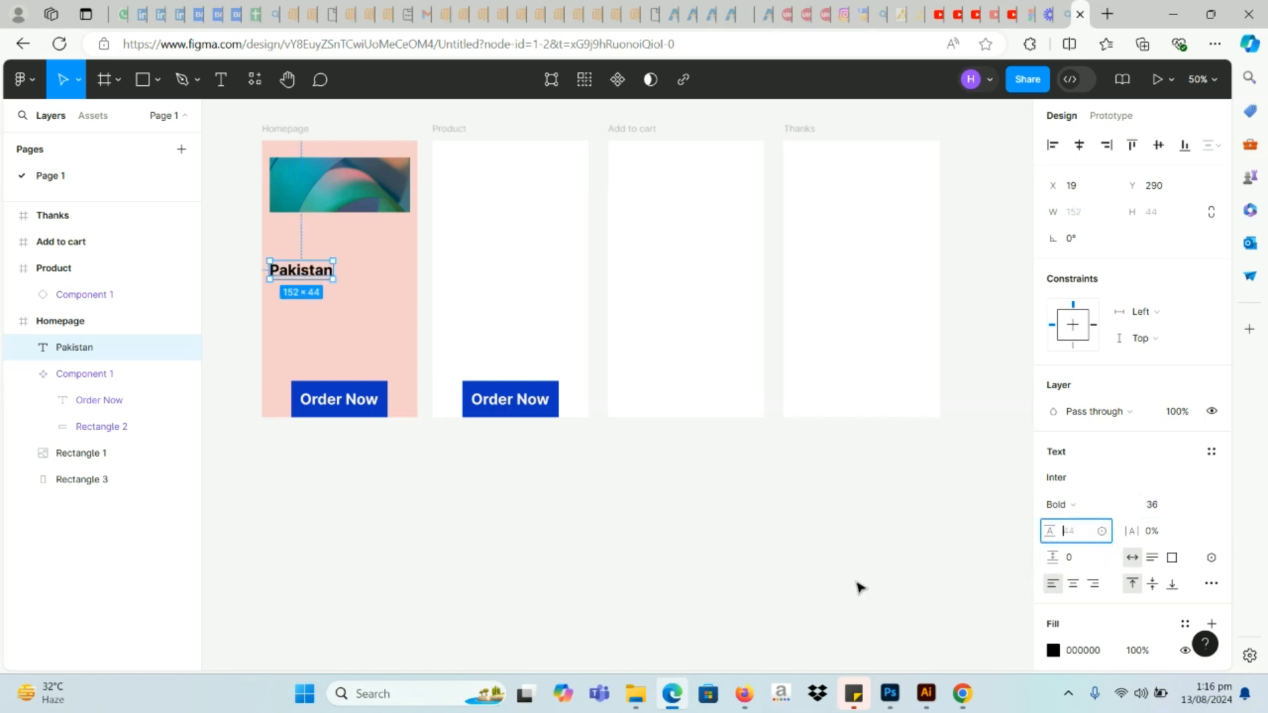
{"action": "left_click", "coordinate": [654, 627]}
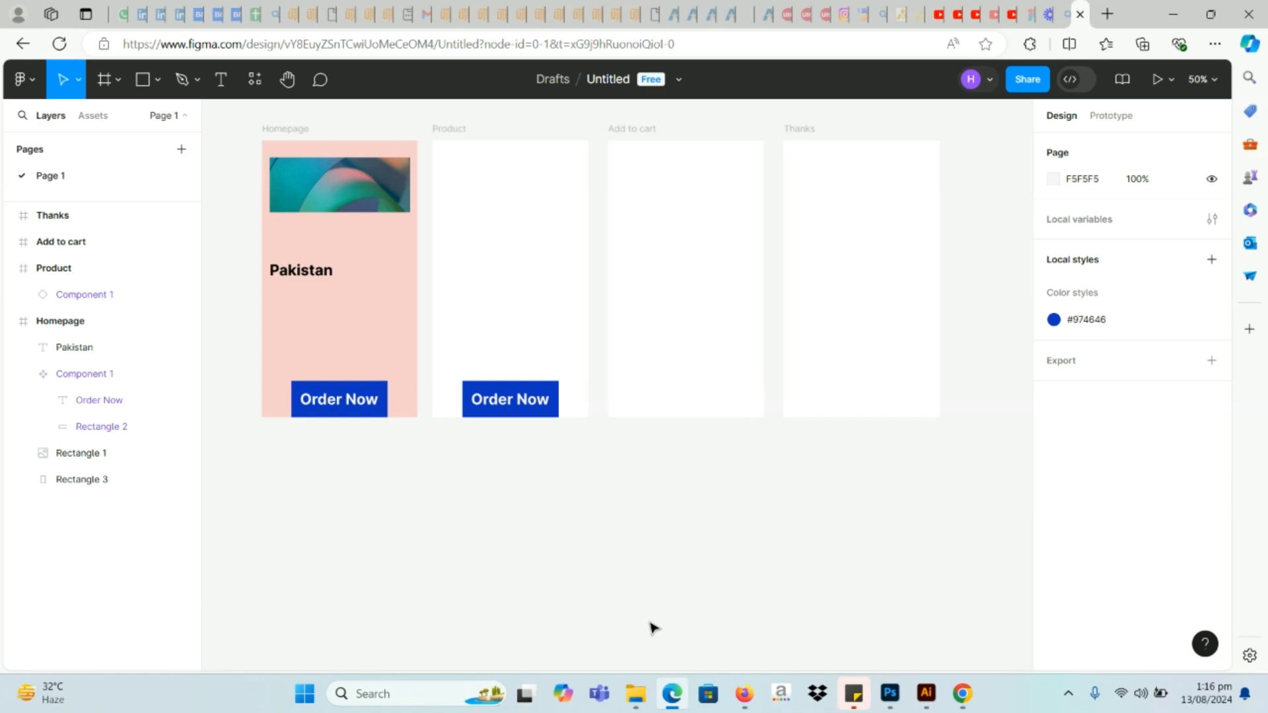
Step: Duplicate the Homepage's "Pakistan" text directly below itself at about X 16, Y 334 and change the copy's wording to "Karachi"
{"action": "left_click", "coordinate": [292, 270]}
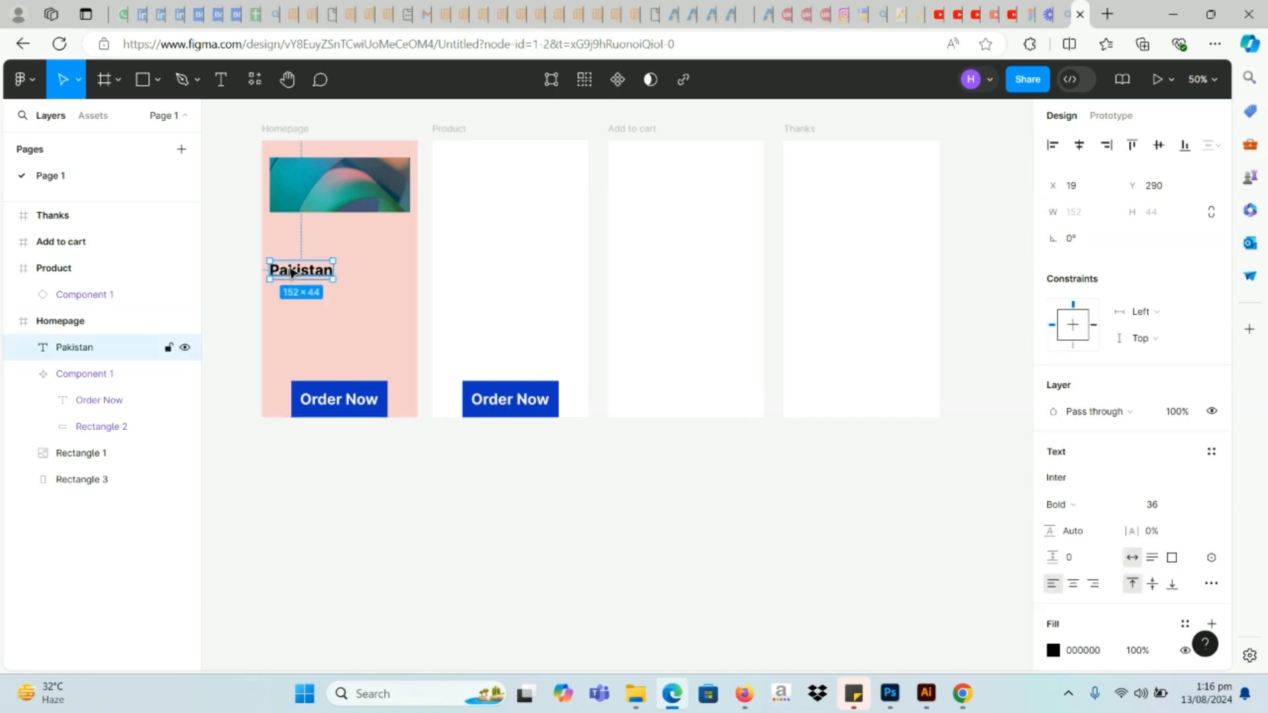
{"action": "left_click", "coordinate": [538, 171]}
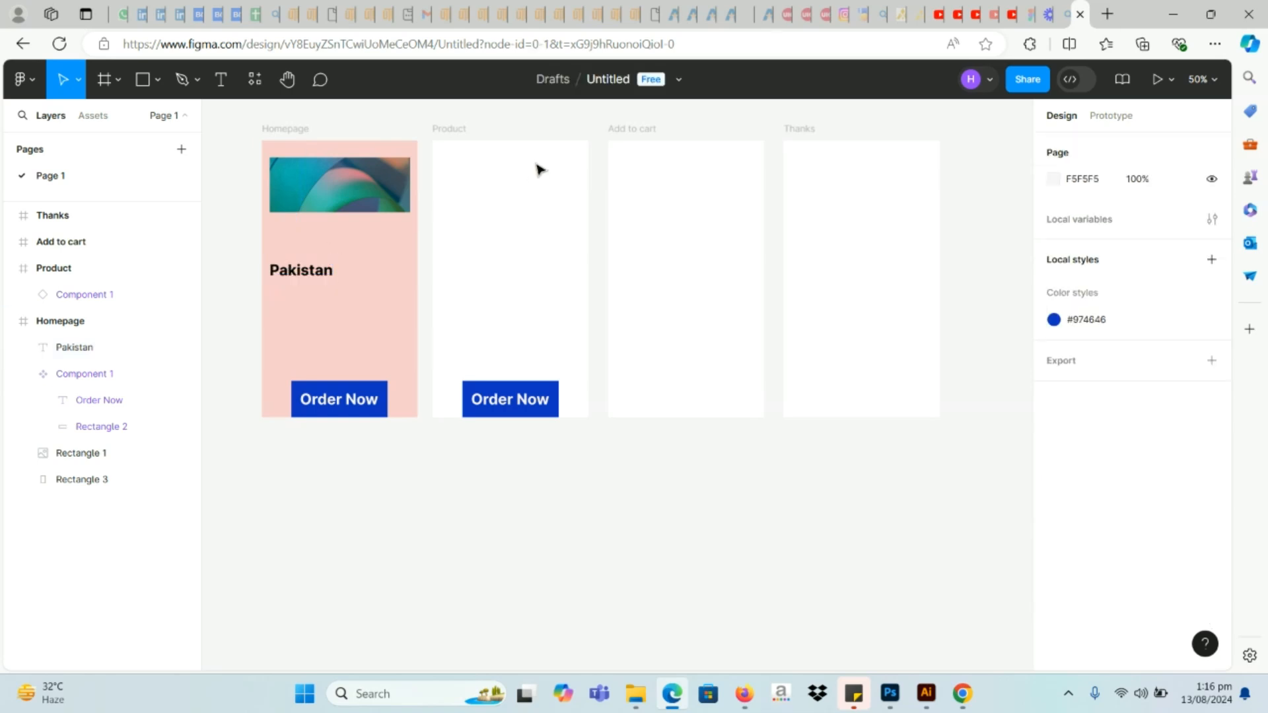
{"action": "left_click_drag", "start_coordinate": [323, 278], "coordinate": [318, 294]}
{"action": "double_click", "coordinate": [320, 287]}
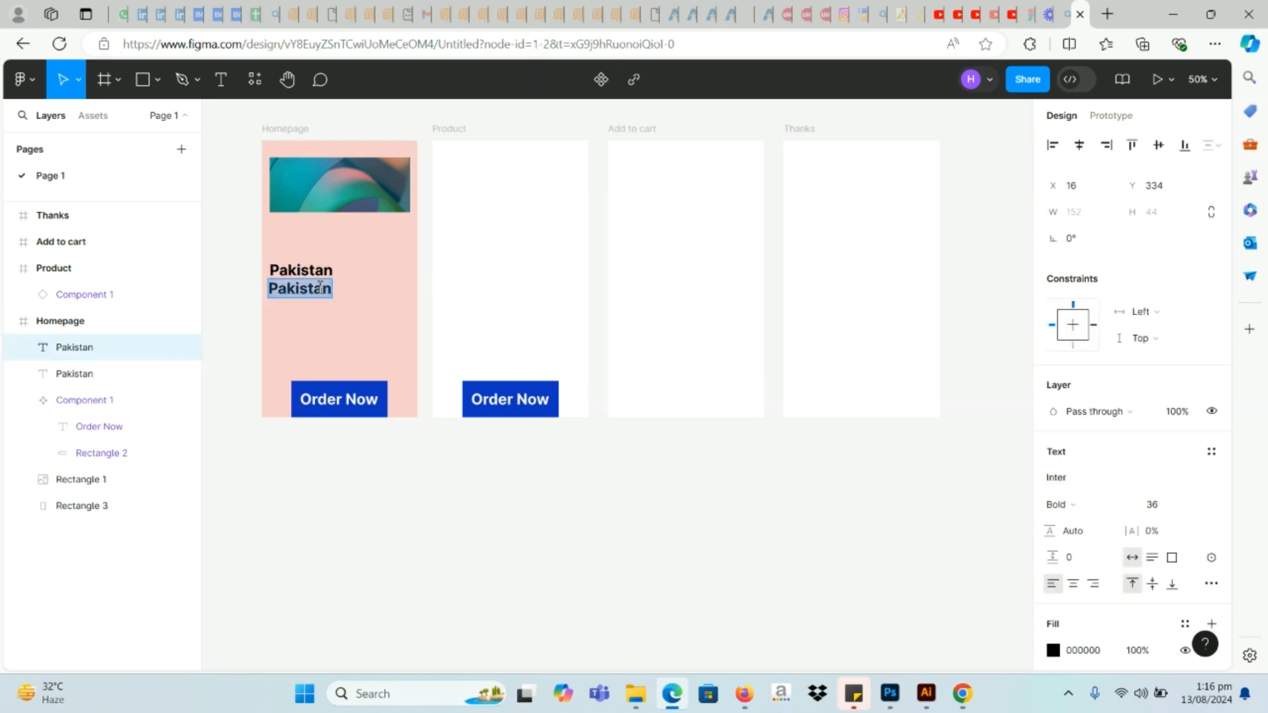
{"action": "key", "text": "BackSpace"}
{"action": "type", "text": "Karachi"}
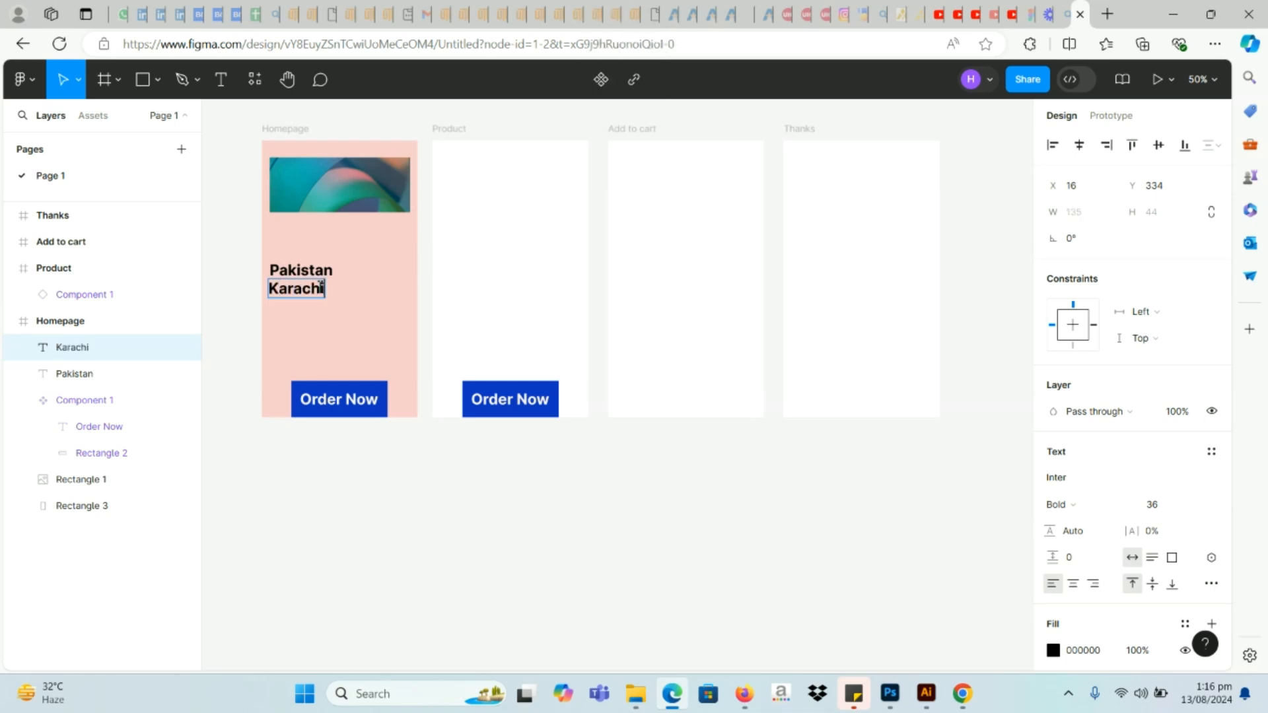
Step: Set the font size of the "Karachi" text to 15
{"action": "double_click", "coordinate": [320, 288]}
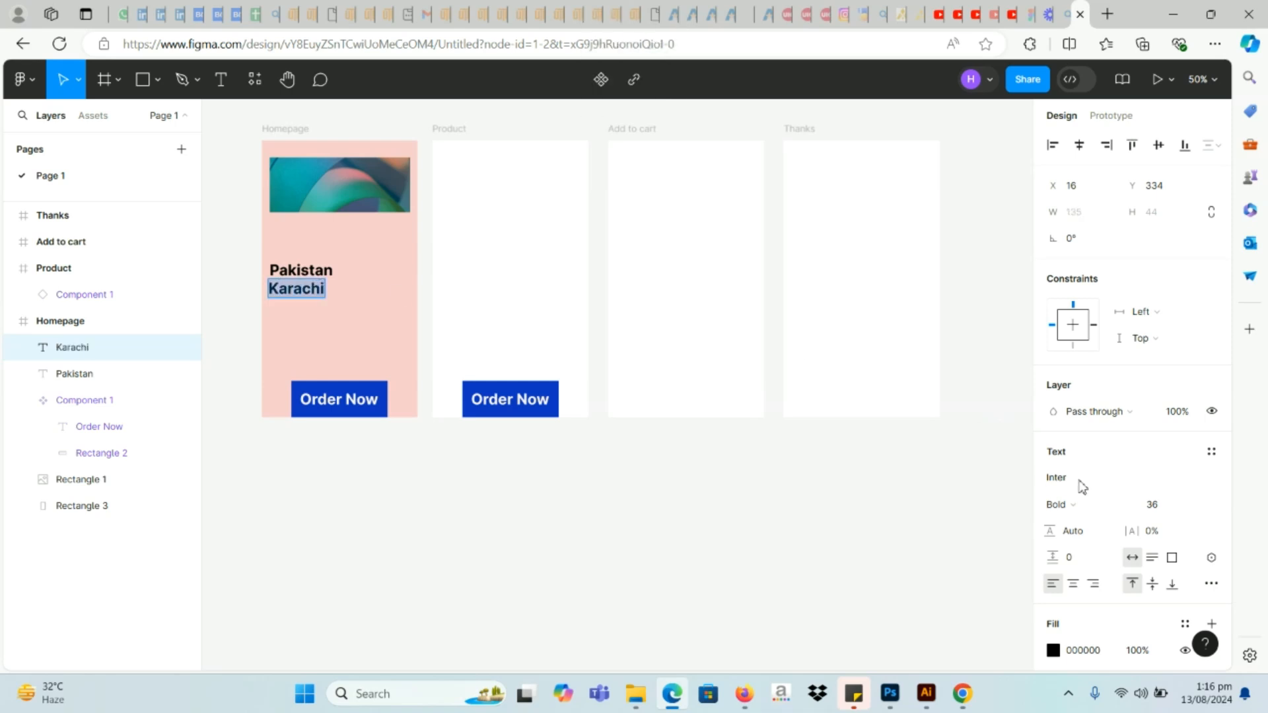
{"action": "left_click", "coordinate": [1160, 506]}
{"action": "type", "text": "2"}
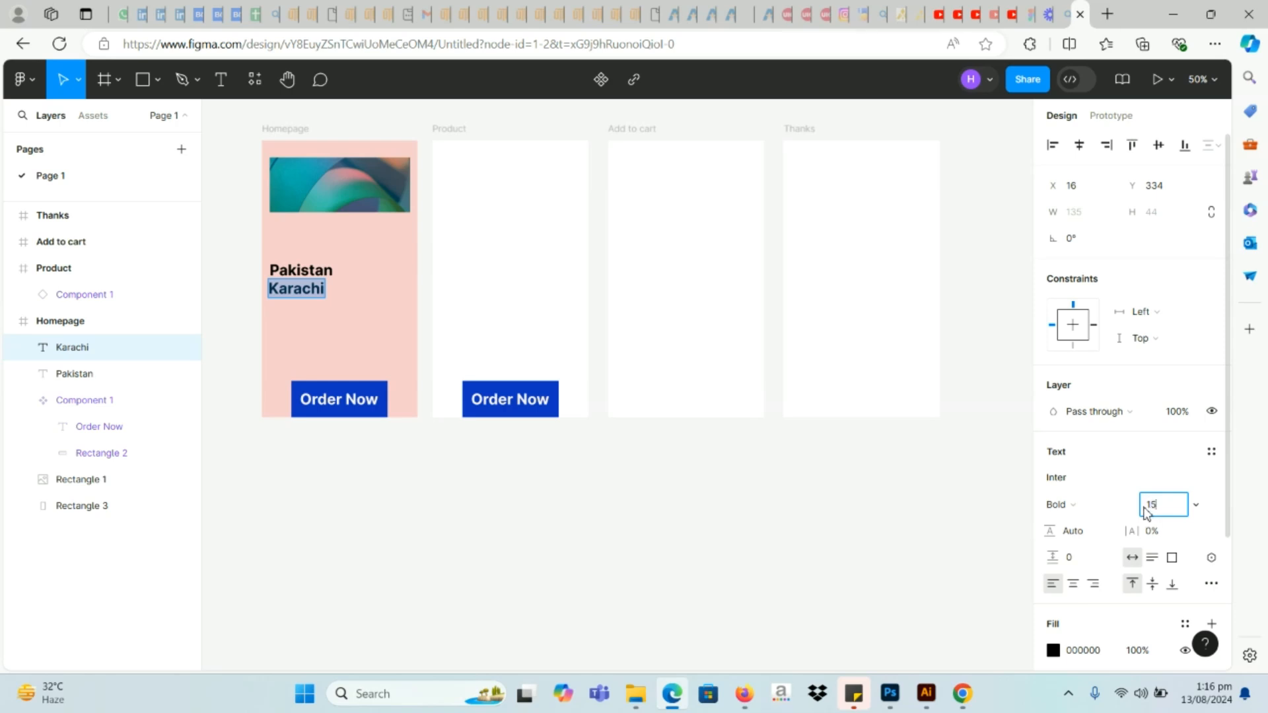
{"action": "key", "text": "Return"}
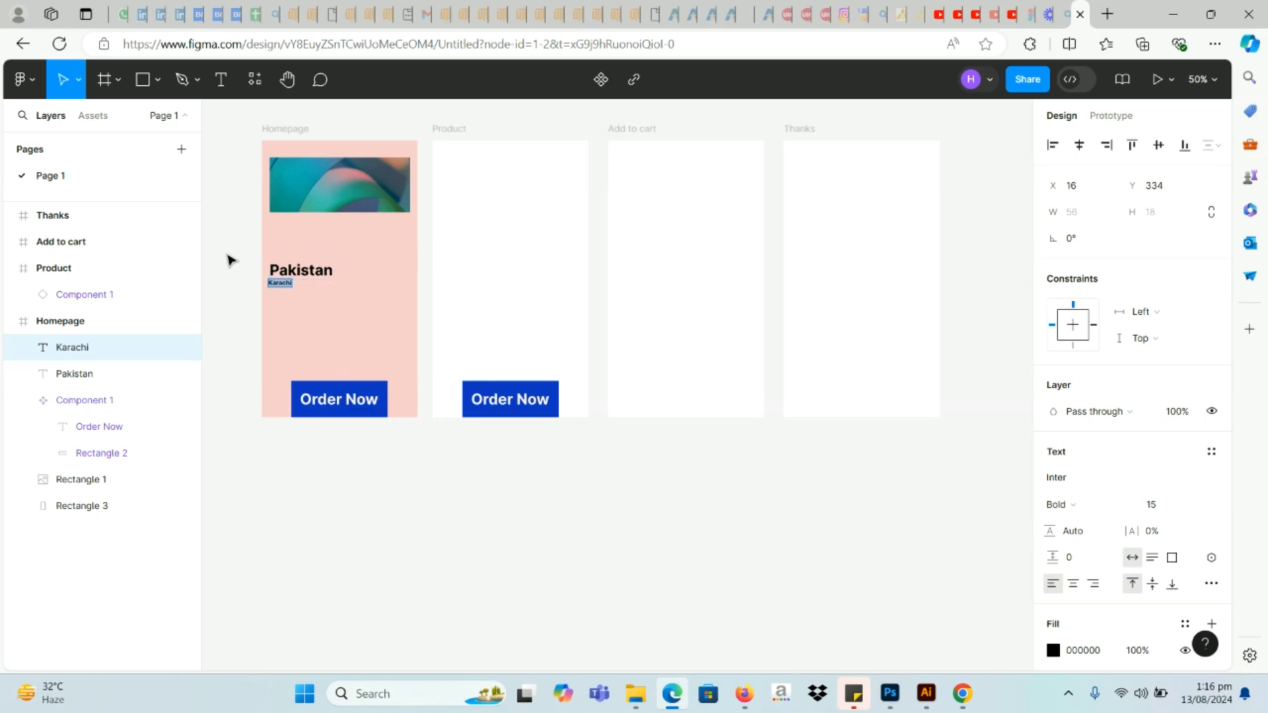
Step: Left-align the Homepage's "Pakistan" and "Karachi" texts with each other and nudge both right to X 20
{"action": "left_click_drag", "start_coordinate": [226, 257], "coordinate": [340, 292]}
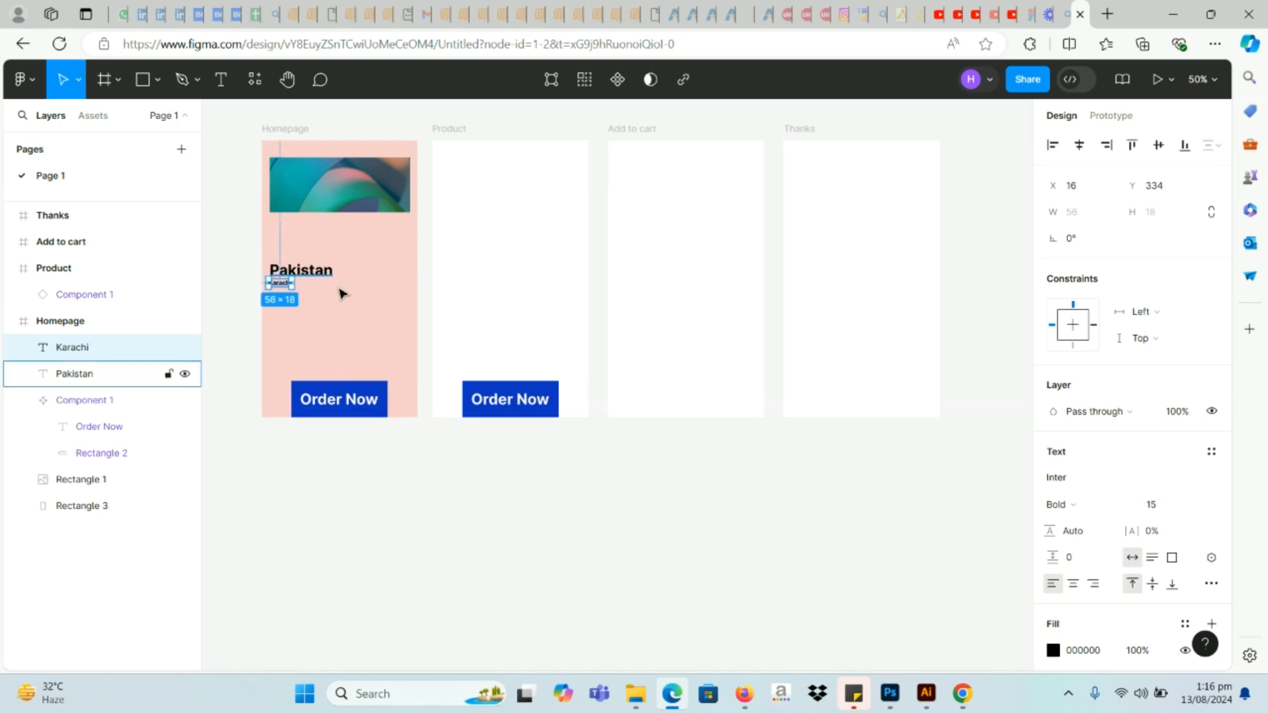
{"action": "left_click", "coordinate": [1052, 145]}
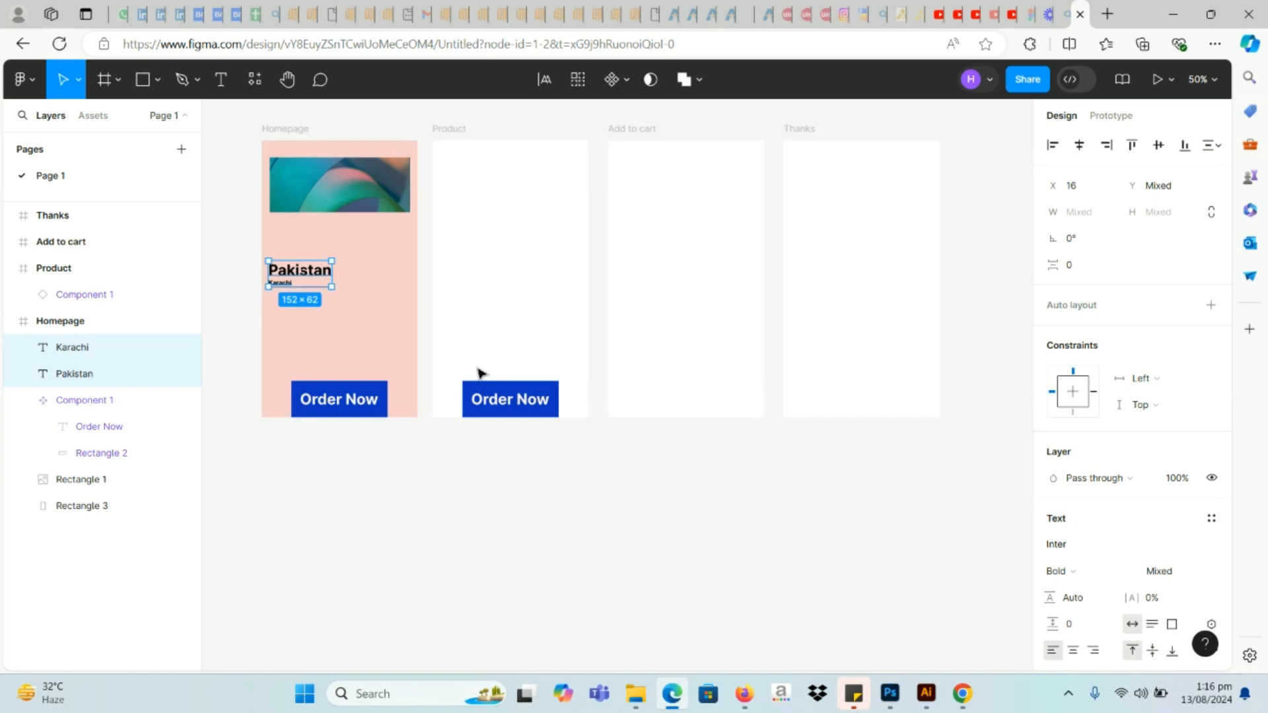
{"action": "key", "text": "Right"}
{"action": "key", "text": "Right"}
{"action": "key", "text": "Right"}
{"action": "key", "text": "Right"}
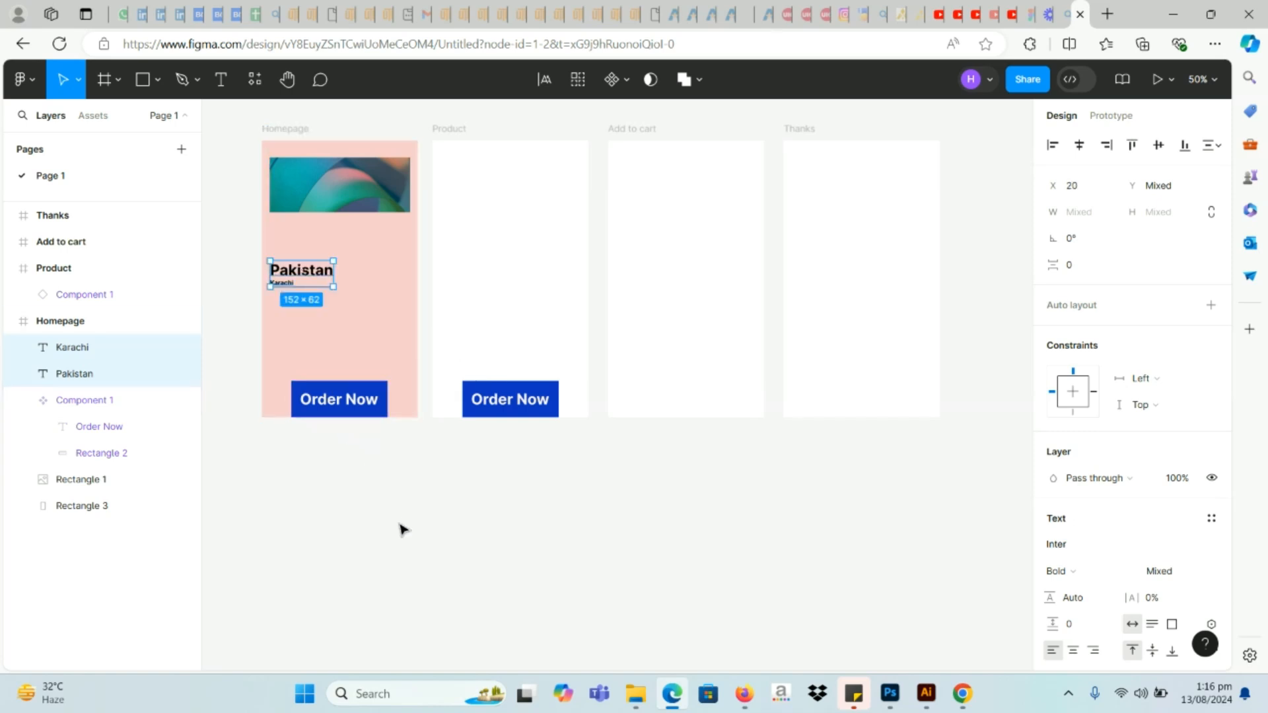
{"action": "left_click", "coordinate": [401, 528]}
Step: Set the font size of the "Karachi" text to 16
{"action": "left_click", "coordinate": [279, 281]}
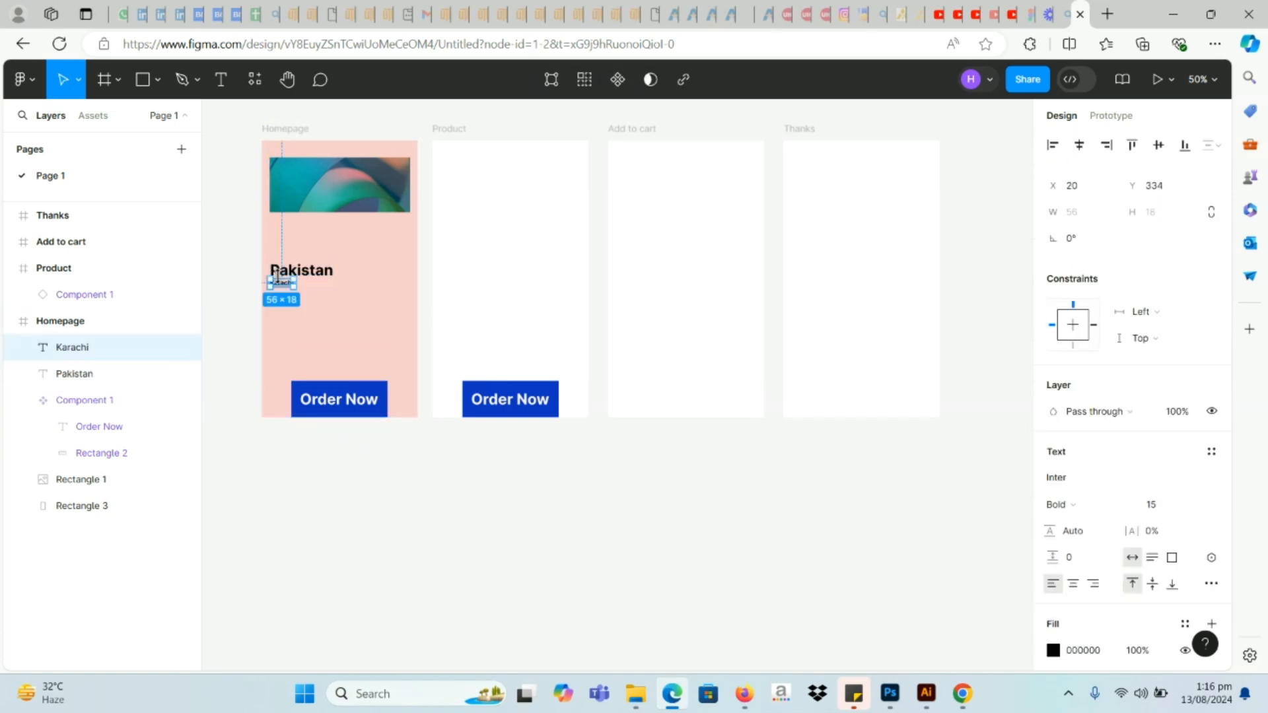
{"action": "left_click", "coordinate": [1153, 507]}
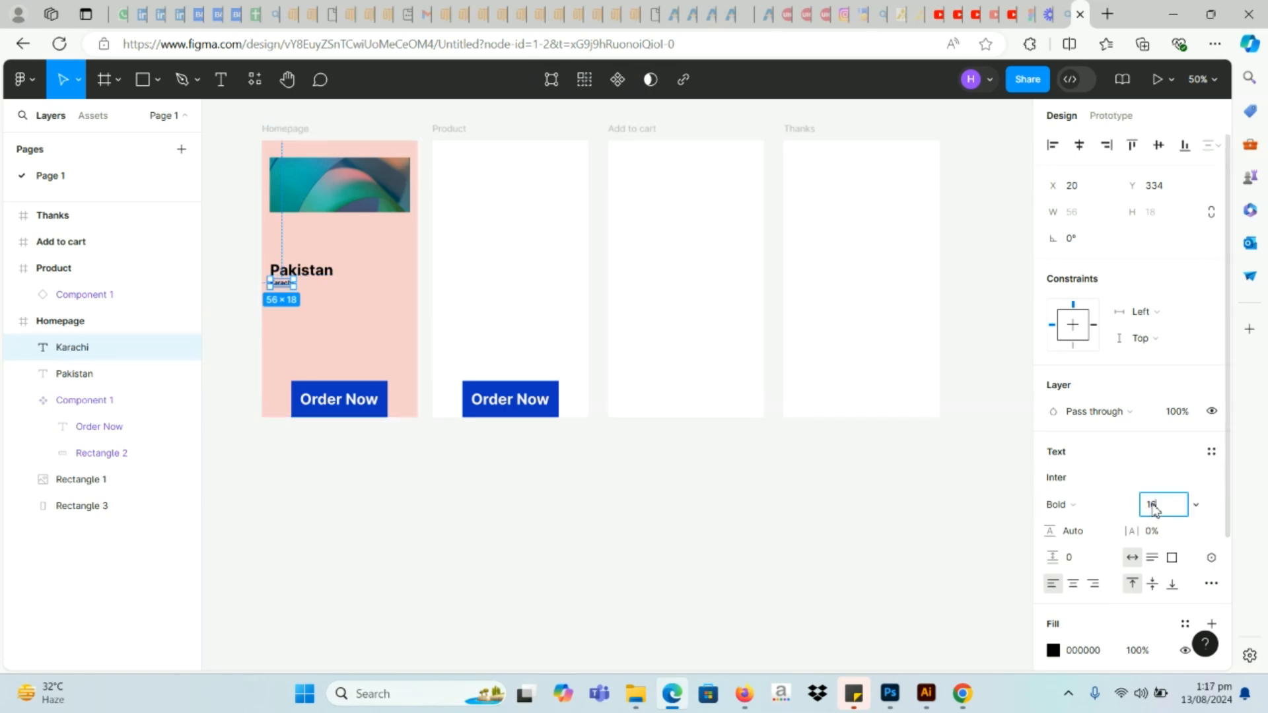
{"action": "type", "text": "16"}
{"action": "key", "text": "Tab"}
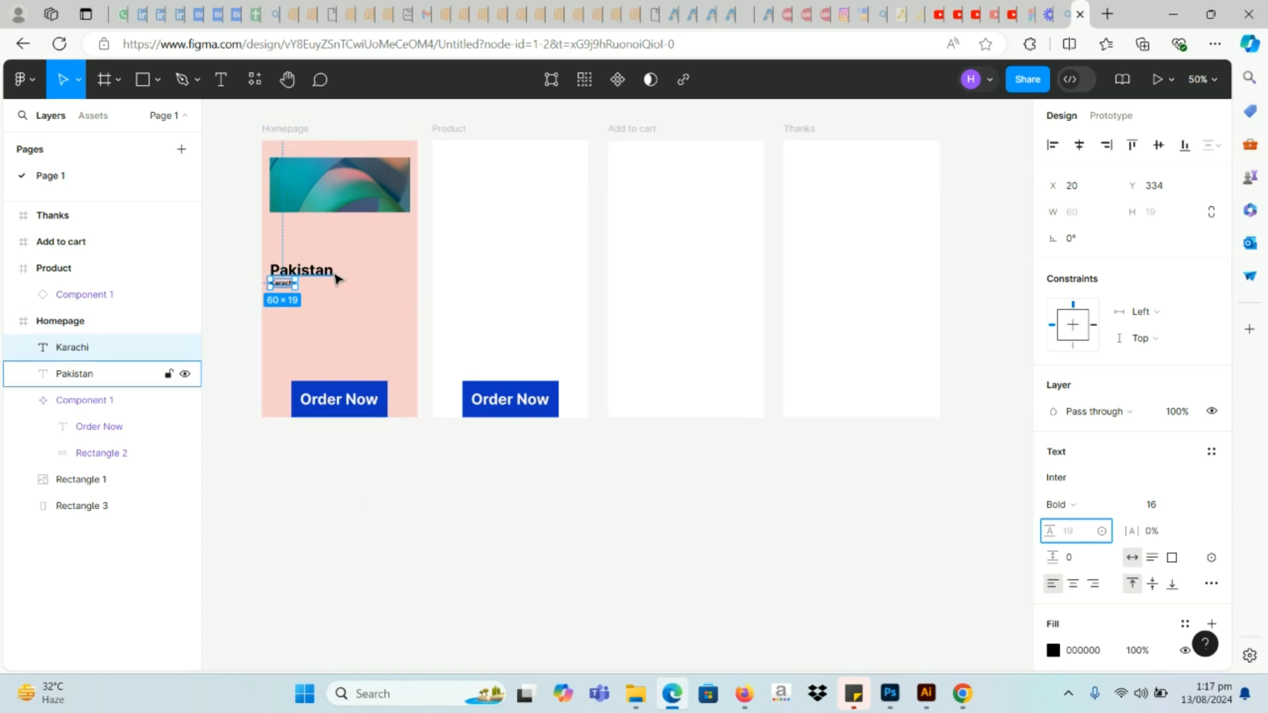
Step: Nudge the Homepage's "Pakistan" and "Karachi" texts together to X 22
{"action": "left_click", "coordinate": [330, 270], "text": "shift"}
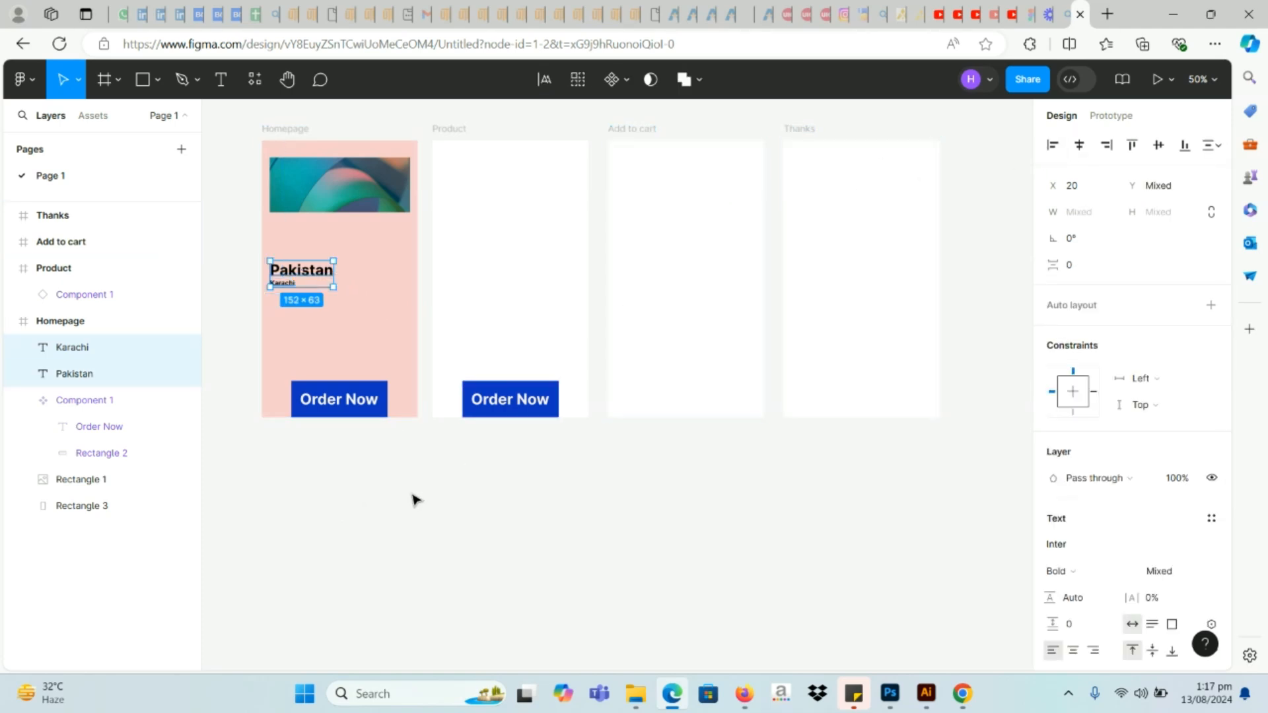
{"action": "key", "text": "Right"}
{"action": "key", "text": "Right"}
{"action": "left_click", "coordinate": [410, 509]}
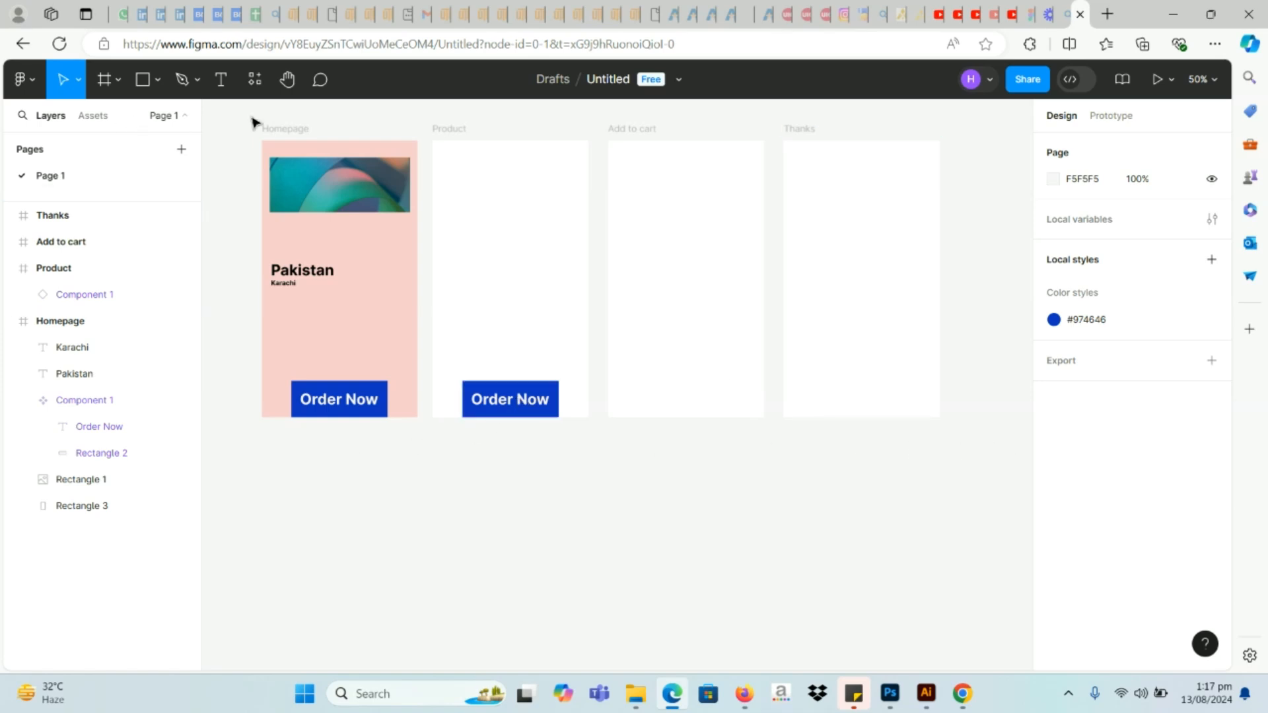
Step: Add the text "Pakistan" near the top of the Product frame, at about X 165, Y 75
{"action": "left_click", "coordinate": [221, 79]}
{"action": "left_click", "coordinate": [492, 170]}
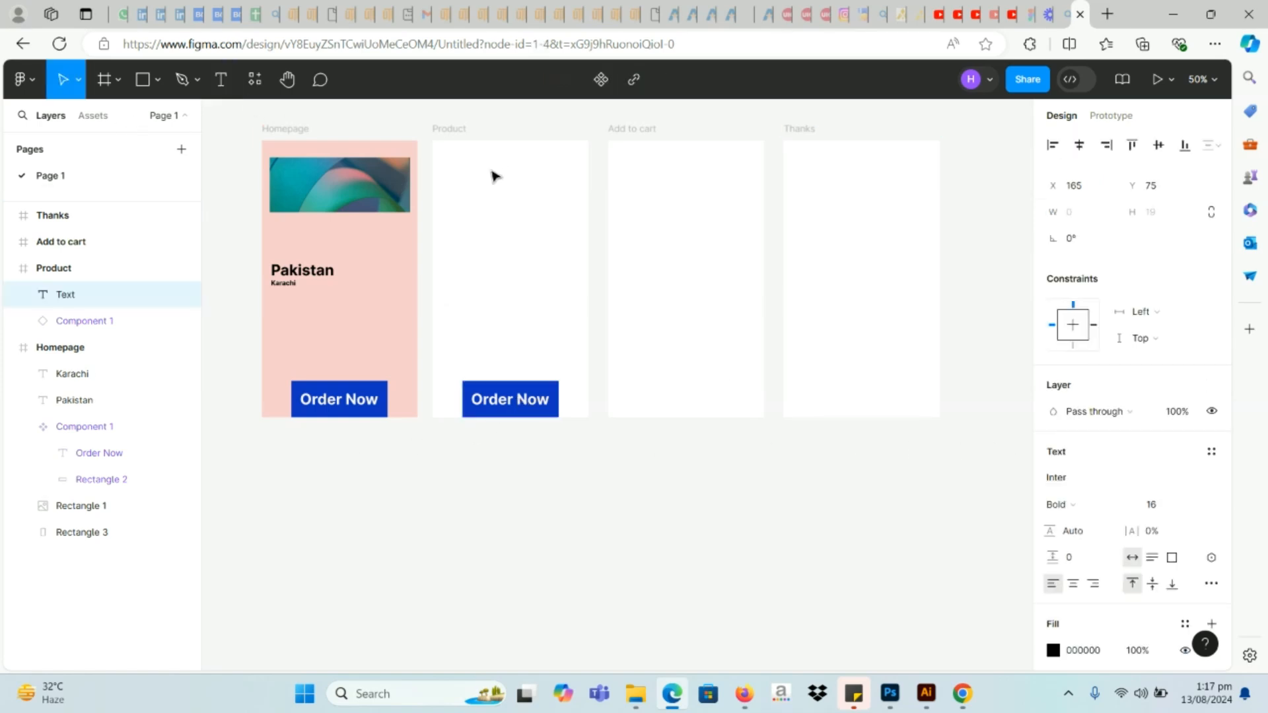
{"action": "key", "text": "Caps_Lock"}
{"action": "type", "text": "P"}
{"action": "key", "text": "Caps_Lock"}
{"action": "type", "text": "akis"}
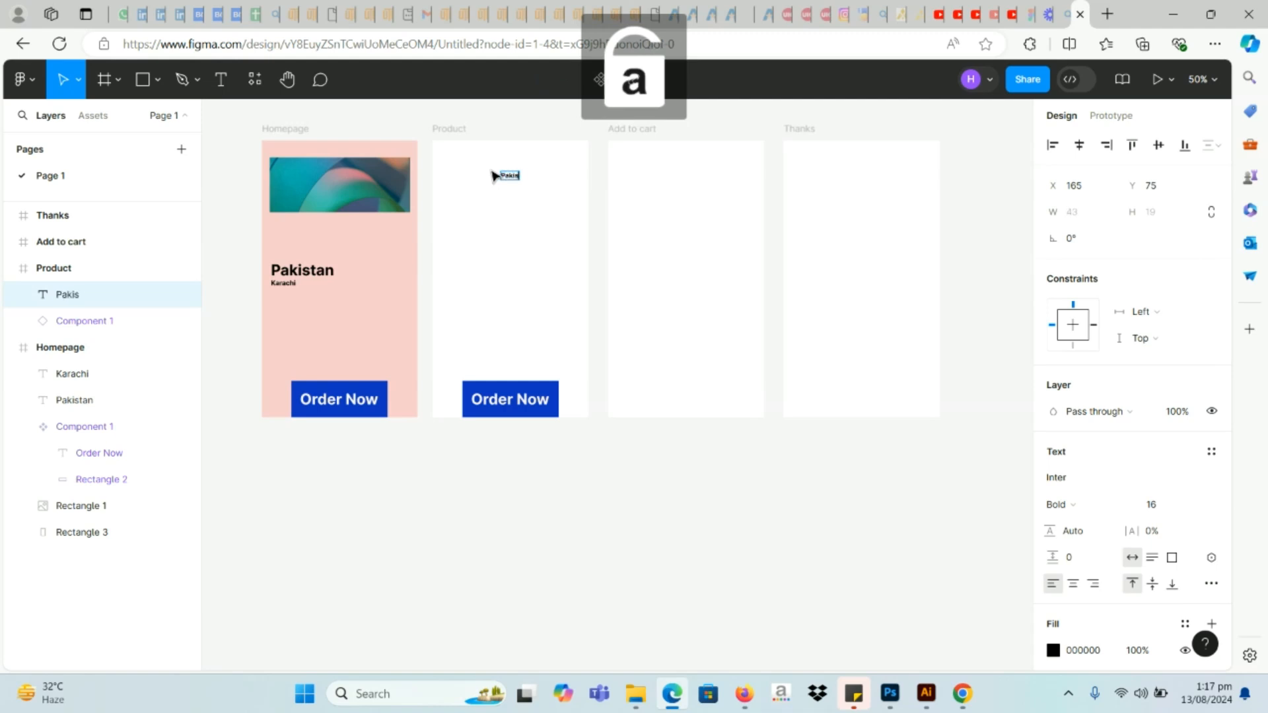
{"action": "type", "text": "tan"}
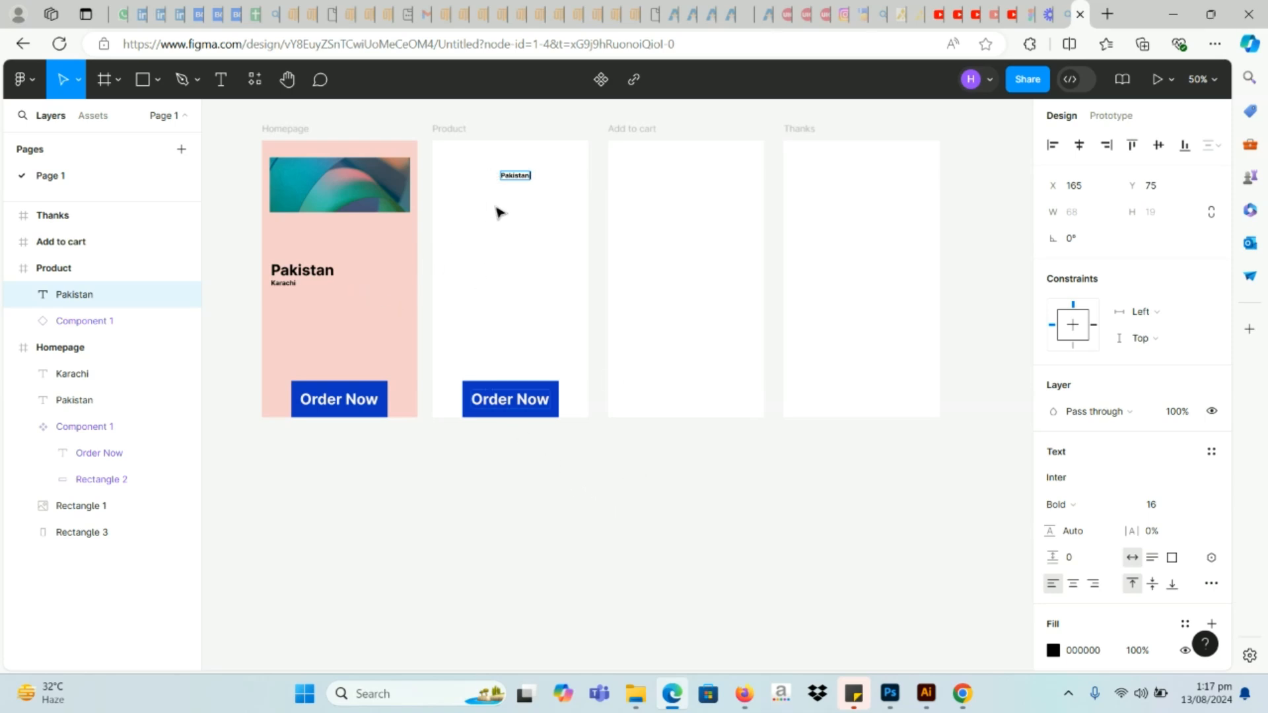
Step: Change the fill of the Homepage's "Pakistan" text to blue 0C40C6
{"action": "left_click", "coordinate": [330, 270]}
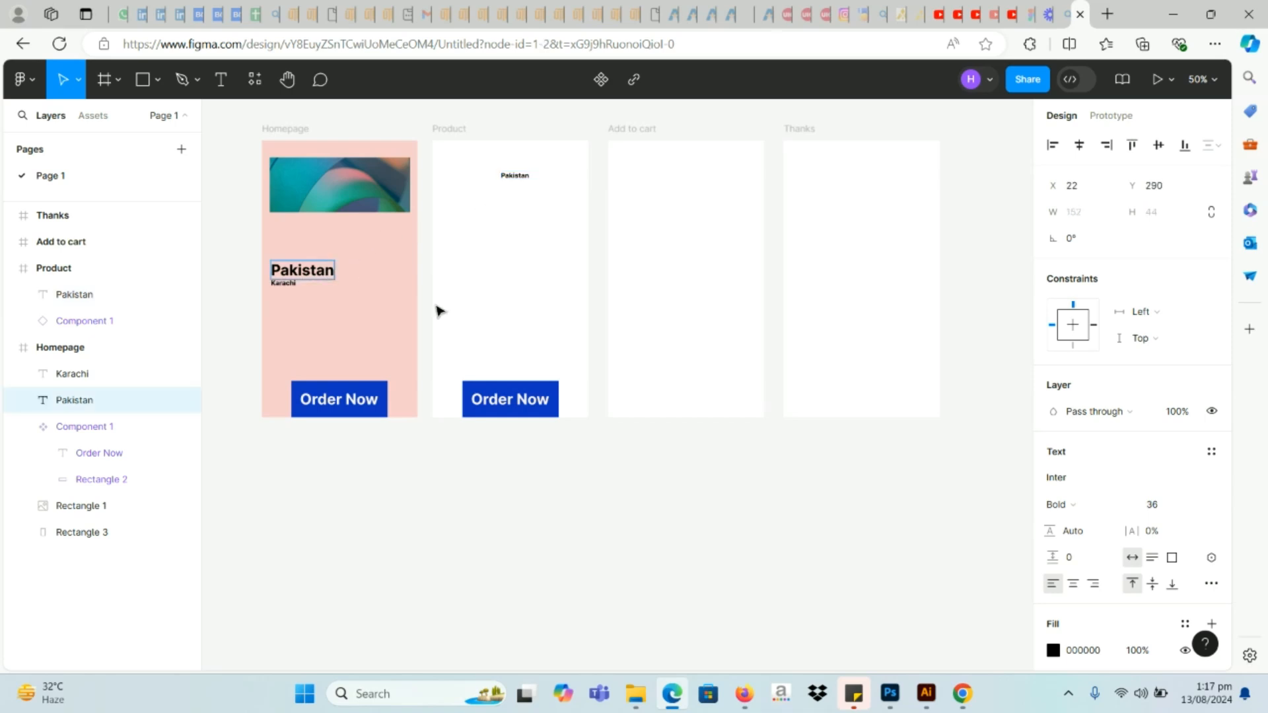
{"action": "left_click", "coordinate": [276, 271]}
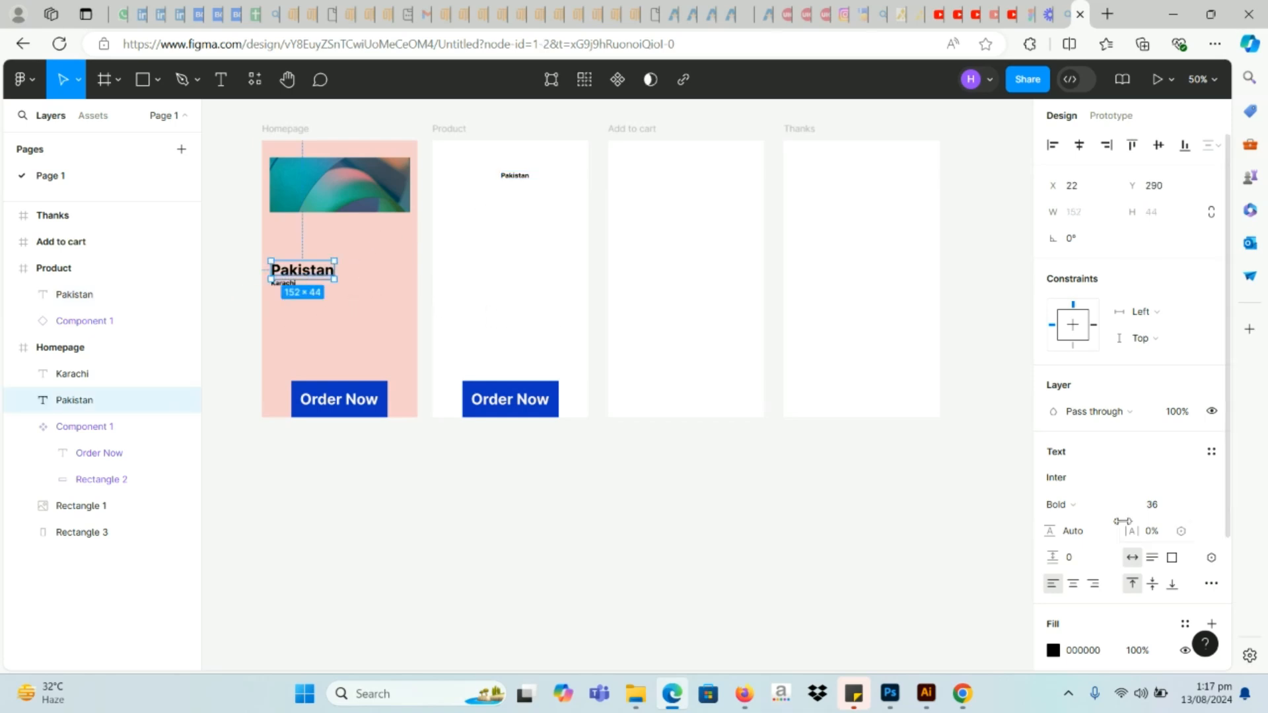
{"action": "scroll", "coordinate": [1109, 526], "scroll_direction": "down", "scroll_amount": 3}
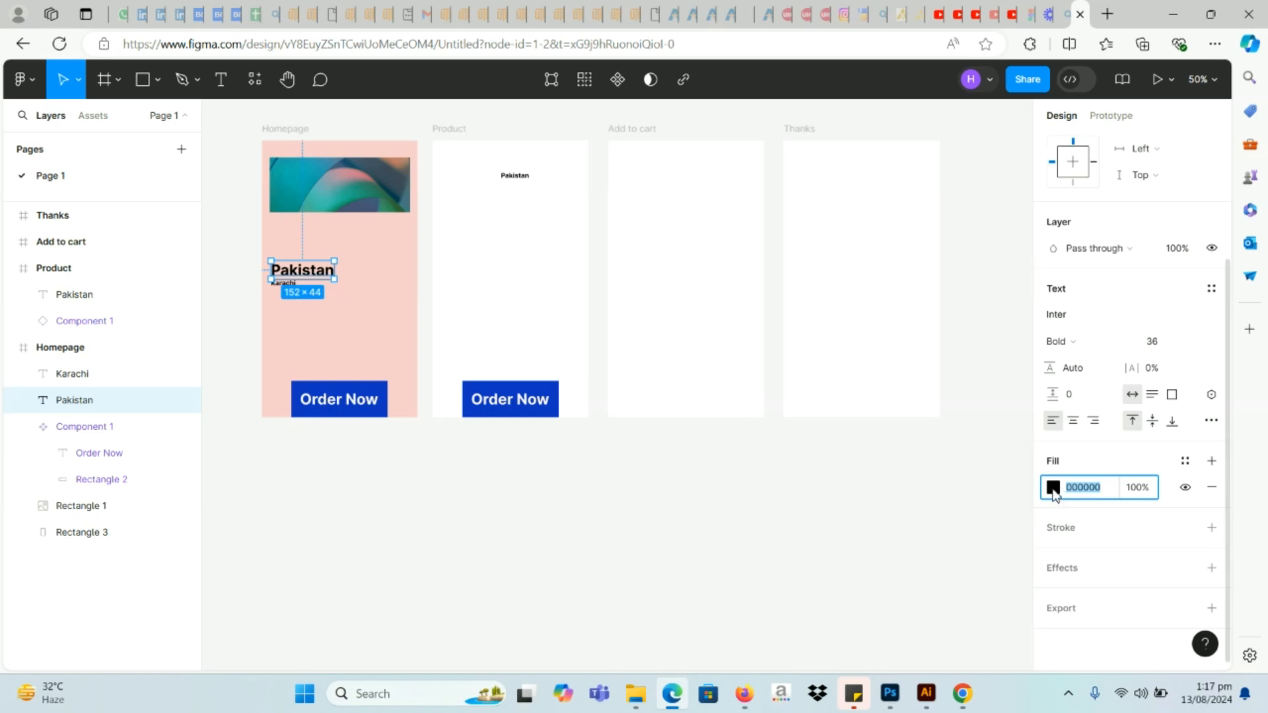
{"action": "left_click", "coordinate": [1053, 486]}
{"action": "left_click", "coordinate": [963, 462]}
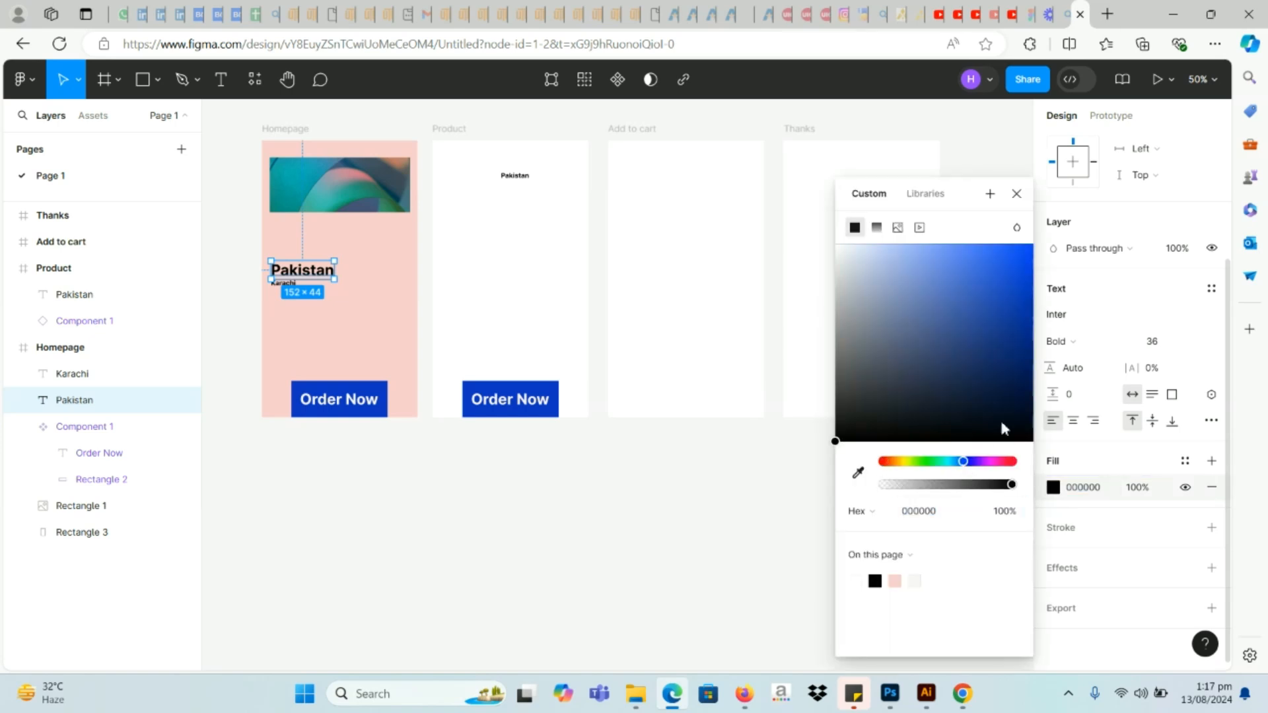
{"action": "left_click", "coordinate": [1021, 291]}
{"action": "left_click", "coordinate": [288, 283]}
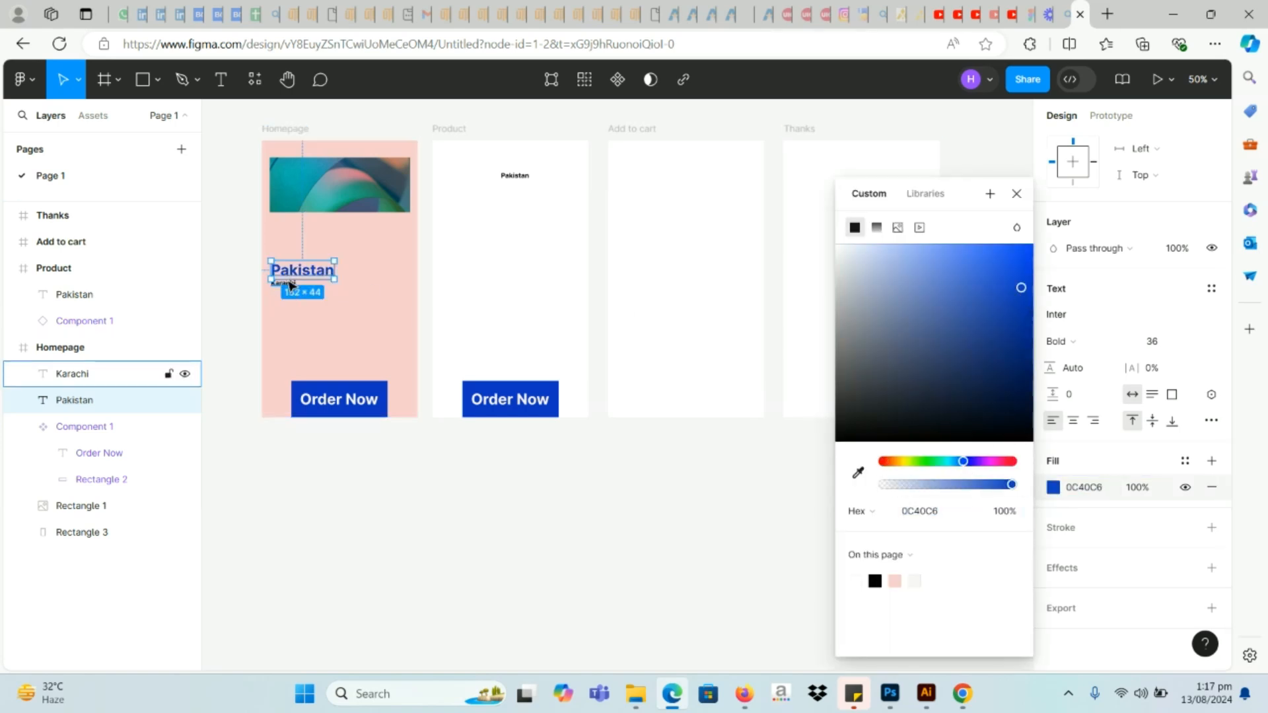
{"action": "key", "text": "Escape"}
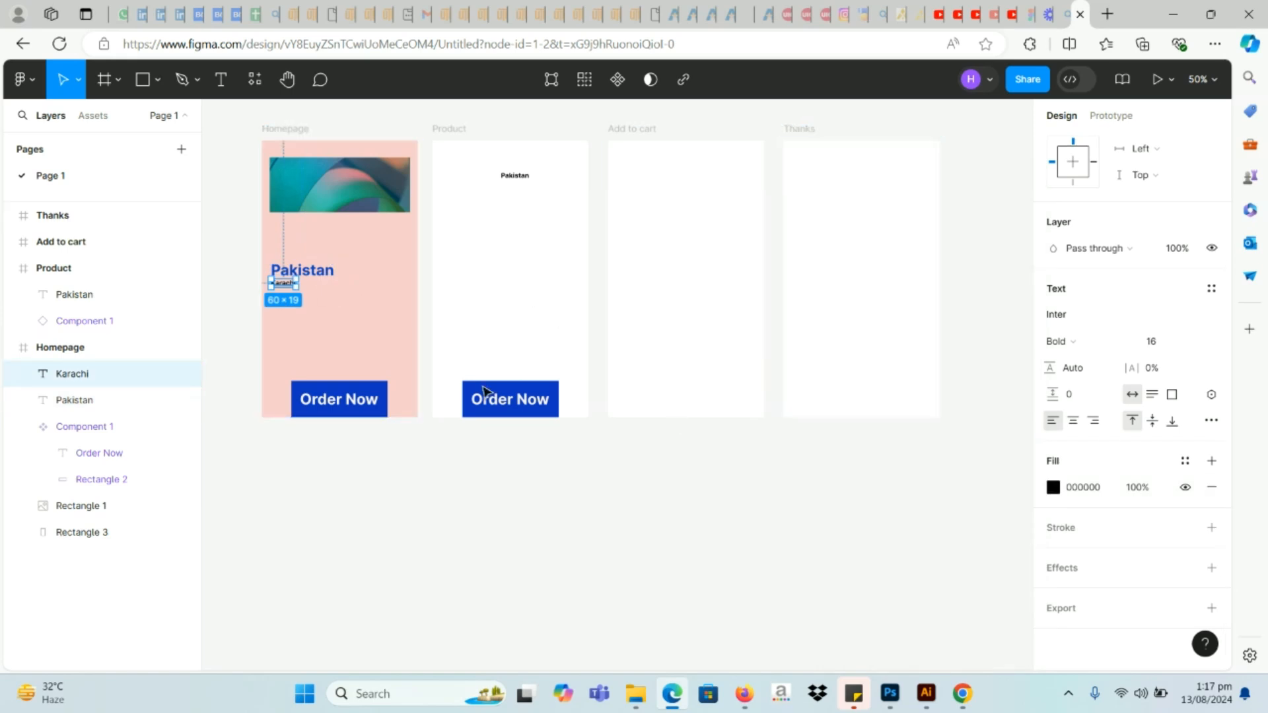
{"action": "left_click", "coordinate": [528, 548]}
Step: Compare the two "Pakistan" texts, then look at the text styles and libraries available for the Homepage one
{"action": "left_click", "coordinate": [320, 272]}
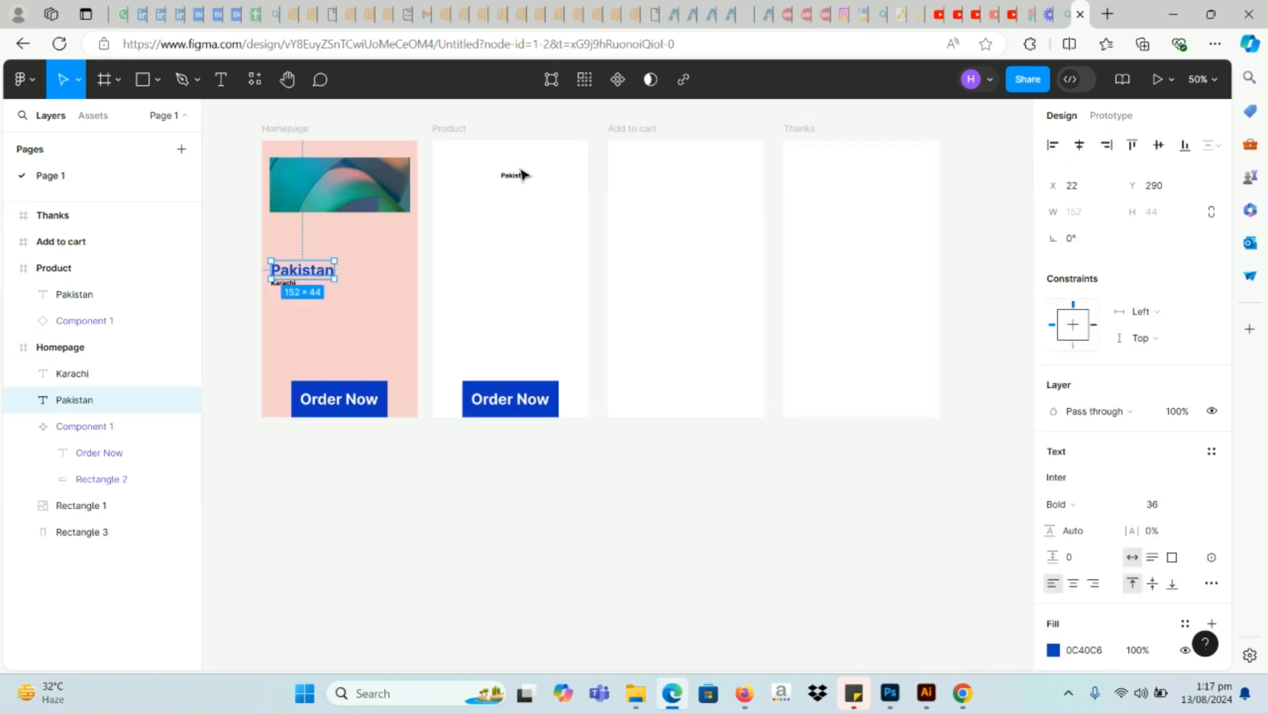
{"action": "left_click", "coordinate": [518, 175]}
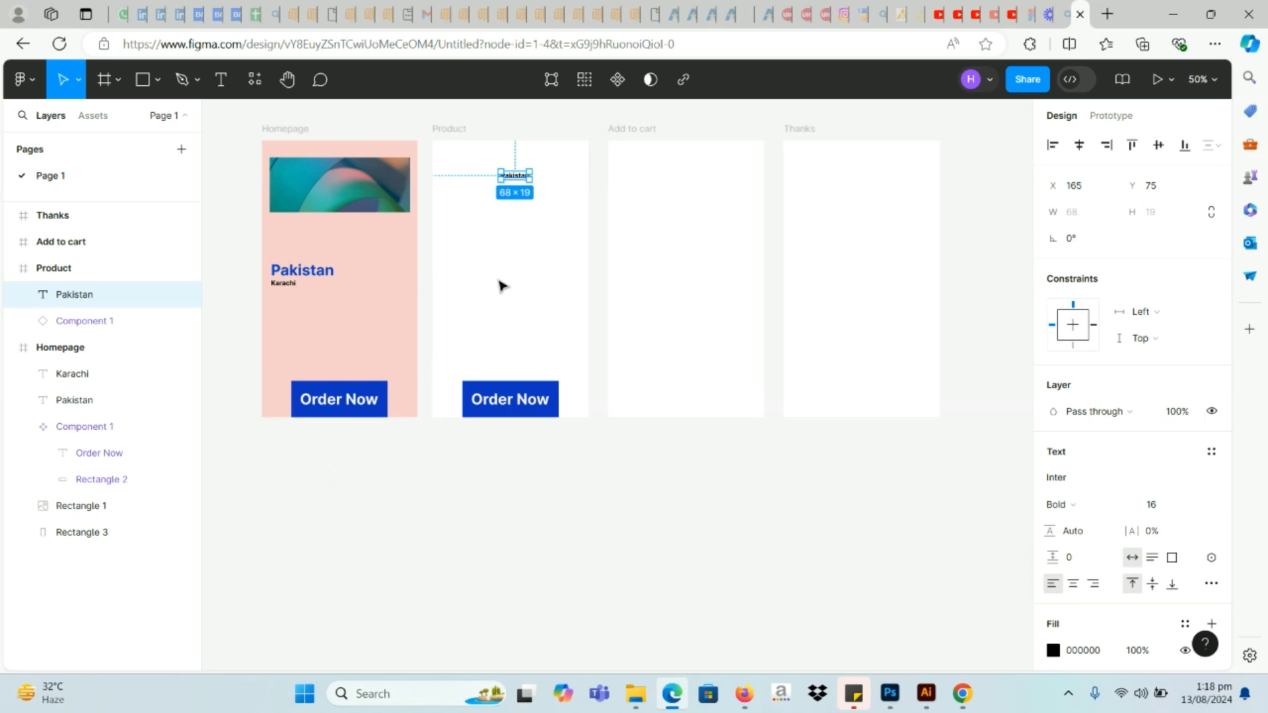
{"action": "left_click", "coordinate": [317, 272]}
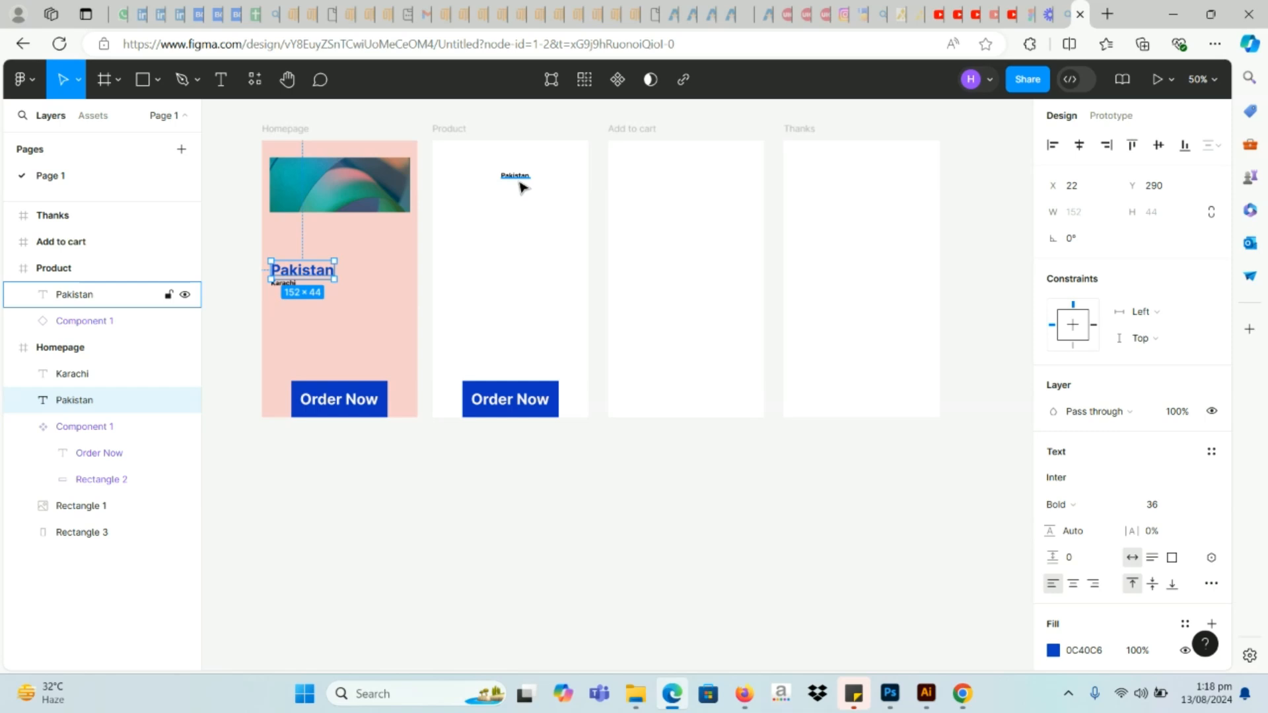
{"action": "left_click", "coordinate": [1211, 453]}
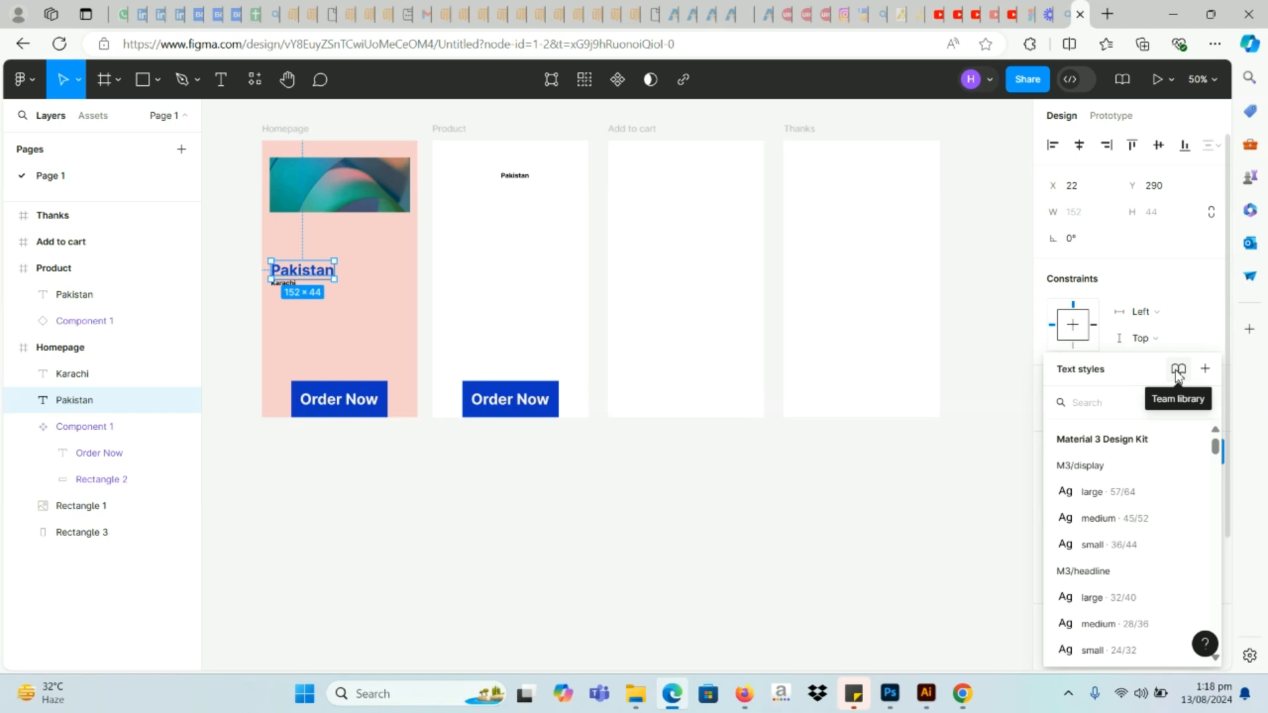
{"action": "left_click", "coordinate": [1178, 371]}
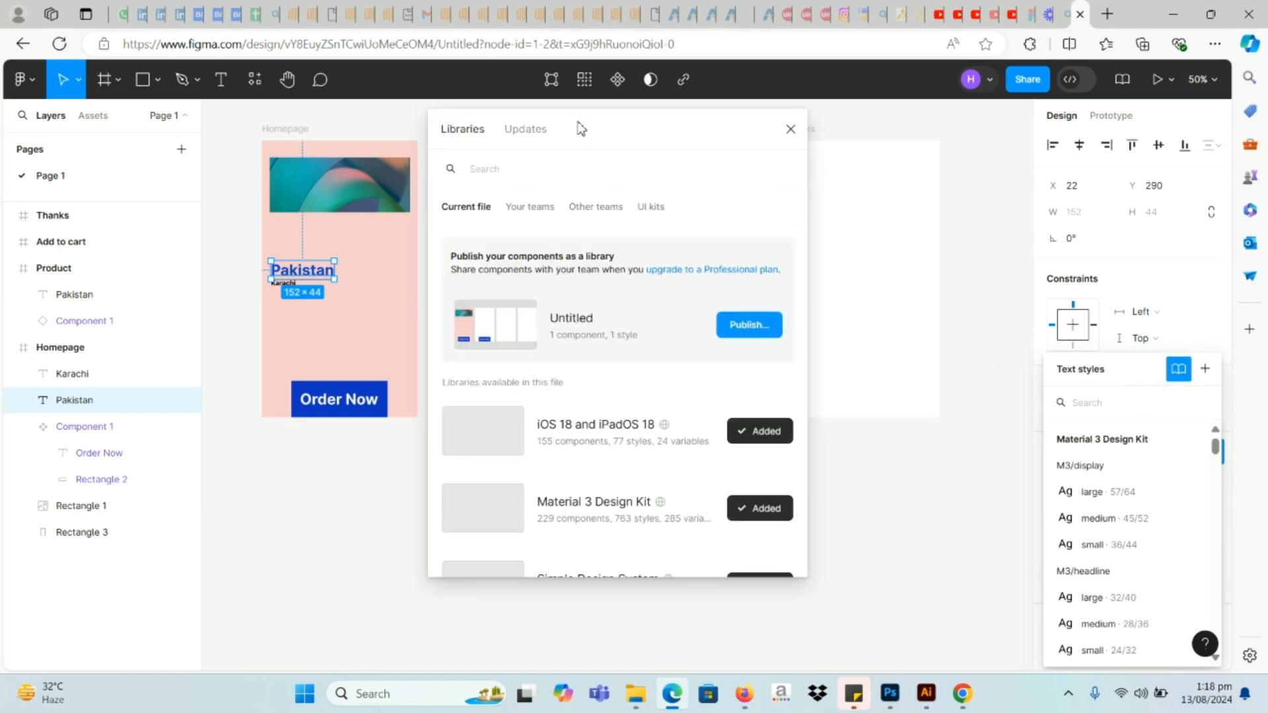
{"action": "left_click_drag", "start_coordinate": [580, 129], "coordinate": [761, 163]}
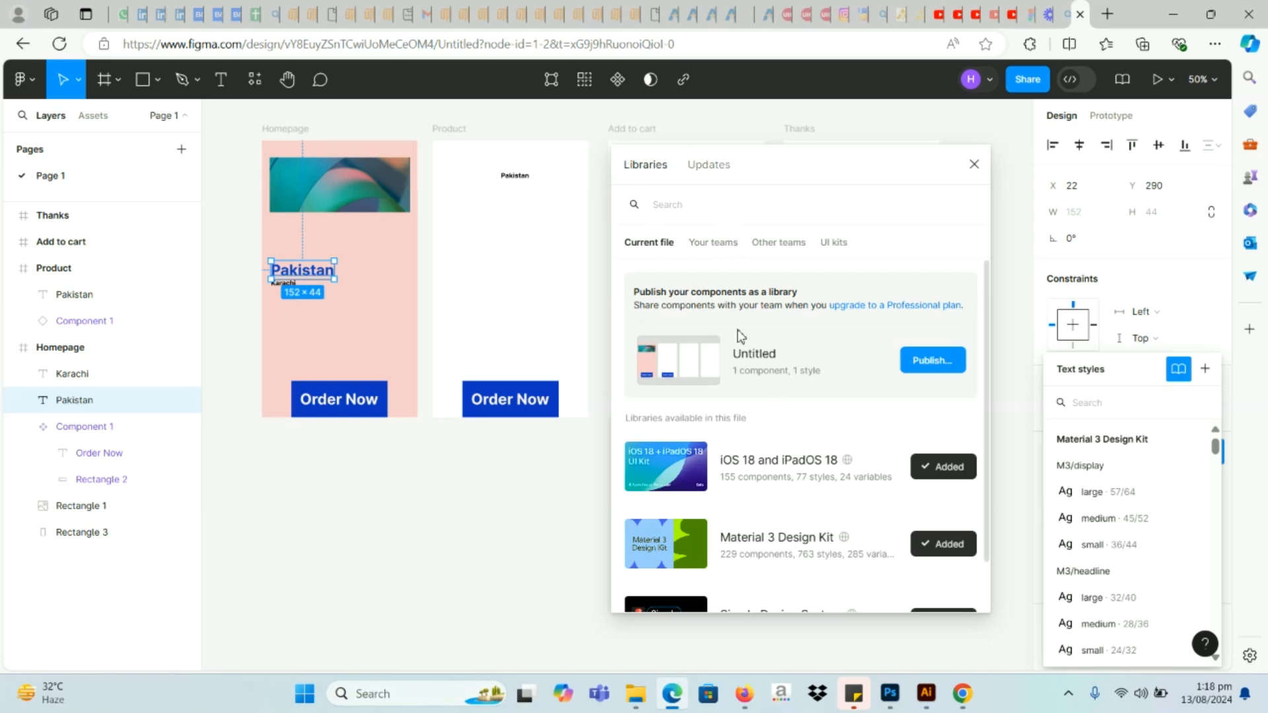
{"action": "left_click", "coordinate": [974, 165]}
Step: Create a text style named "Title Text" from the Homepage's "Pakistan" text
{"action": "left_click", "coordinate": [1203, 369]}
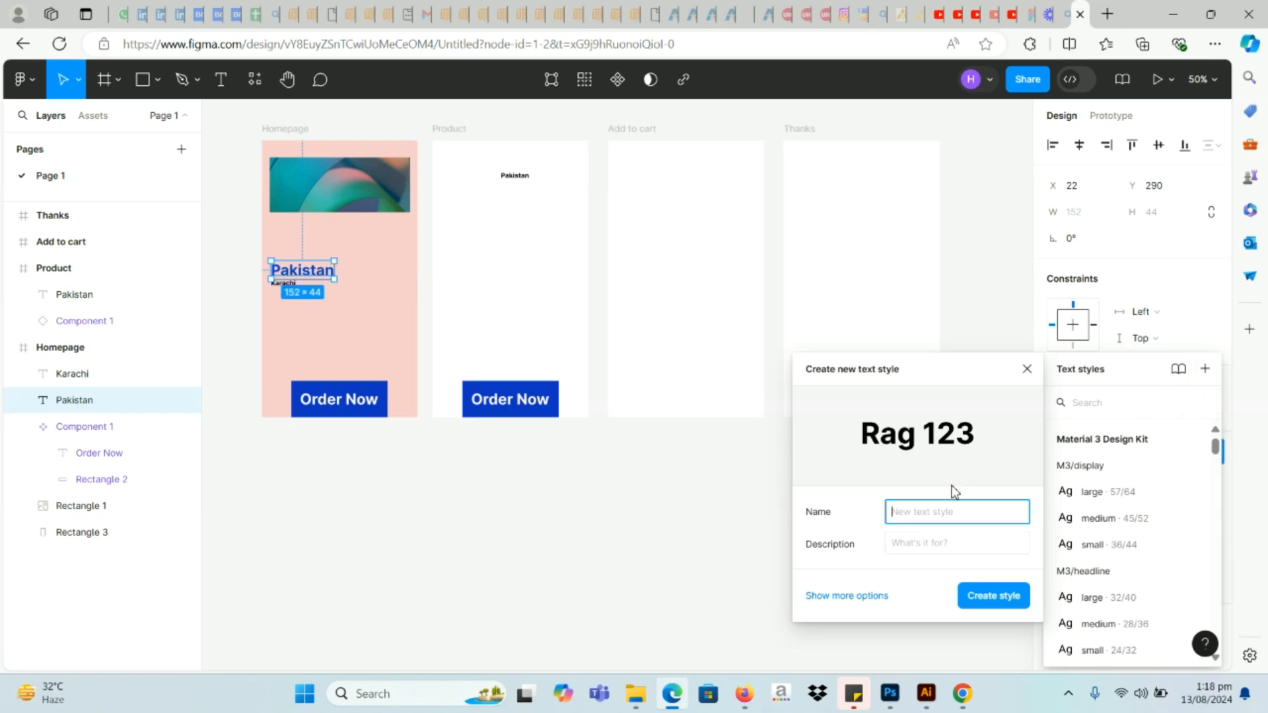
{"action": "key", "text": "Caps_Lock"}
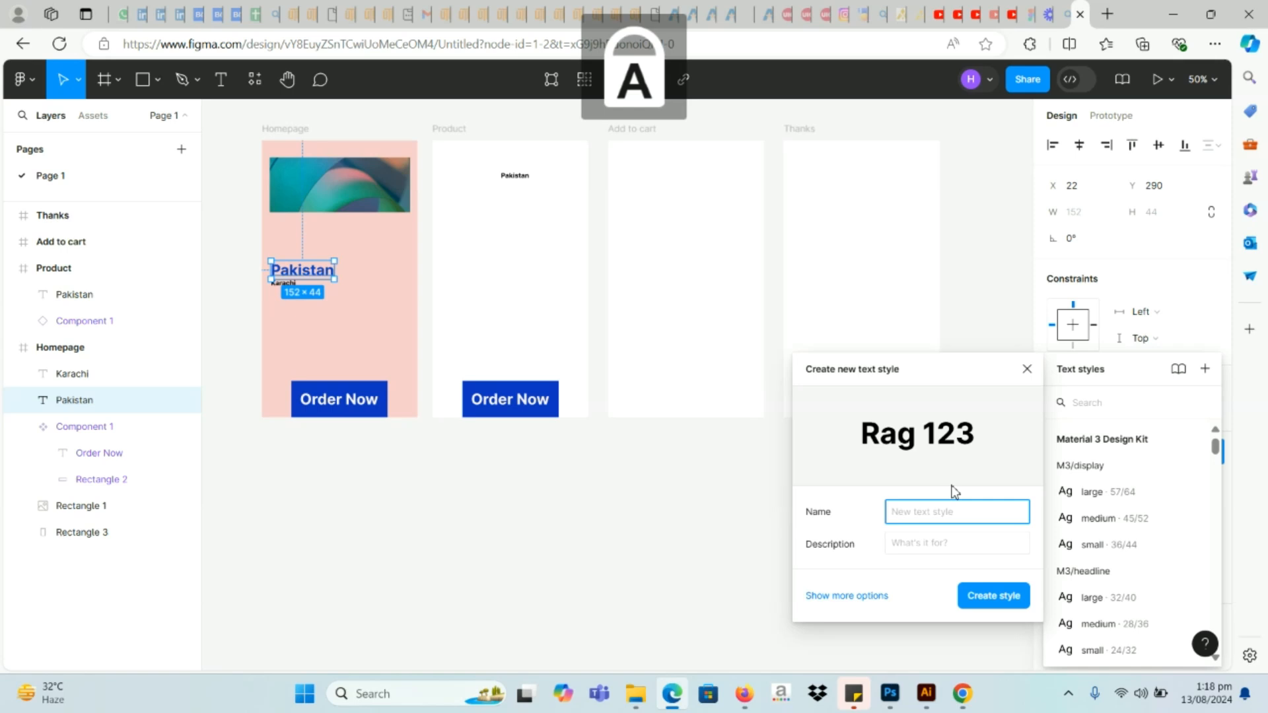
{"action": "type", "text": "T"}
{"action": "key", "text": "Caps_Lock"}
{"action": "type", "text": "ext "}
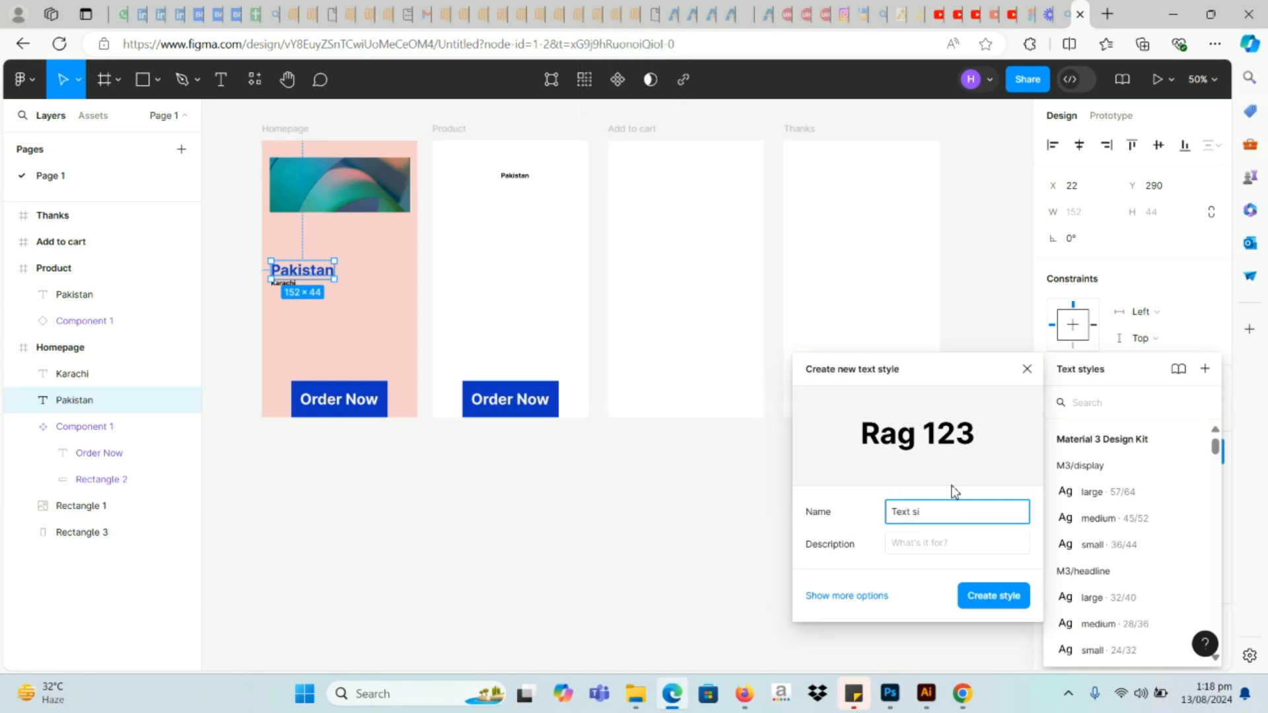
{"action": "type", "text": "size"}
{"action": "key", "text": "BackSpace"}
{"action": "key", "text": "BackSpace"}
{"action": "key", "text": "BackSpace"}
{"action": "key", "text": "BackSpace"}
{"action": "key", "text": "BackSpace"}
{"action": "key", "text": "BackSpace"}
{"action": "key", "text": "BackSpace"}
{"action": "key", "text": "BackSpace"}
{"action": "key", "text": "BackSpace"}
{"action": "key", "text": "Caps_Lock"}
{"action": "type", "text": "T"}
{"action": "key", "text": "Caps_Lock"}
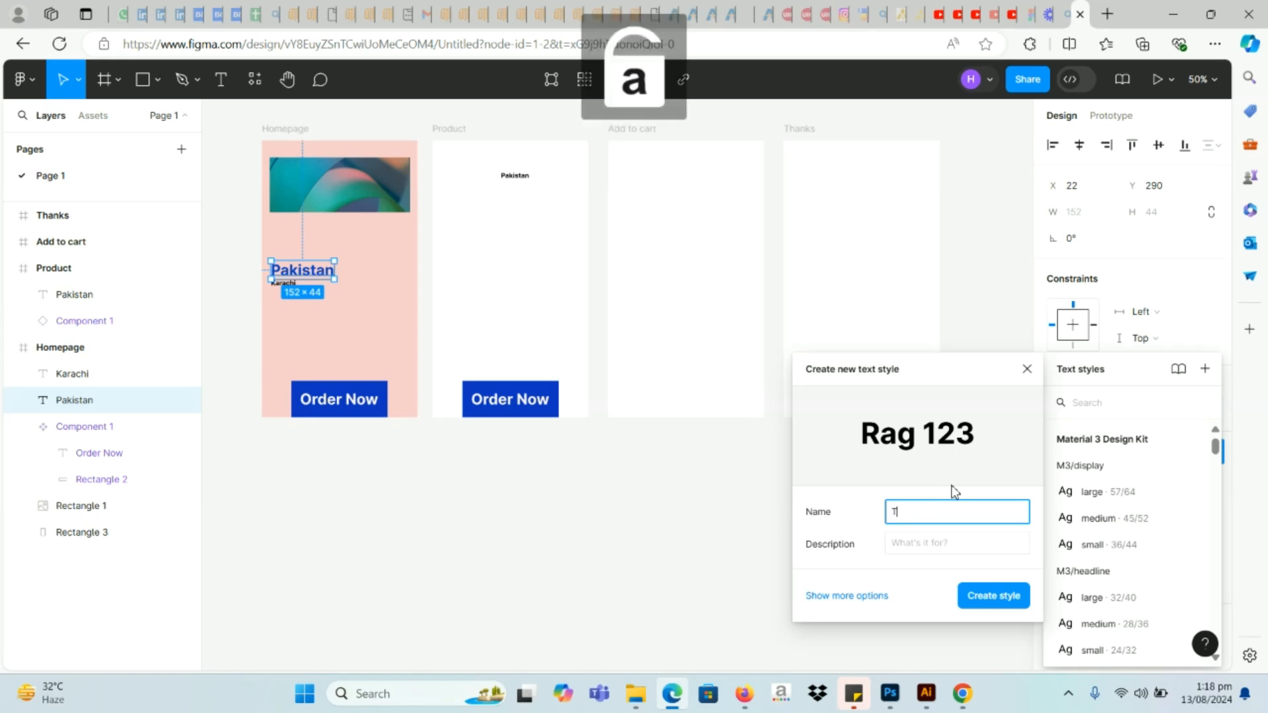
{"action": "type", "text": "itle"}
{"action": "key", "text": "Caps_Lock"}
{"action": "type", "text": "T"}
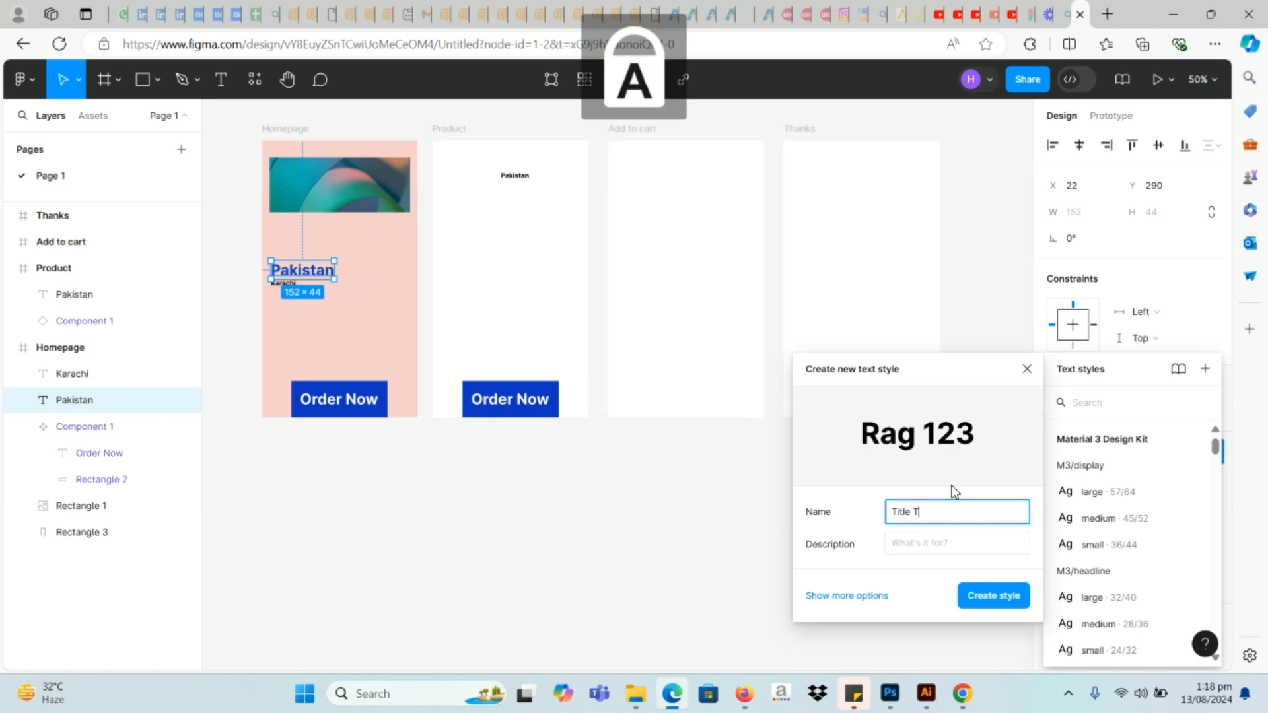
{"action": "key", "text": "Caps_Lock"}
{"action": "type", "text": "ext"}
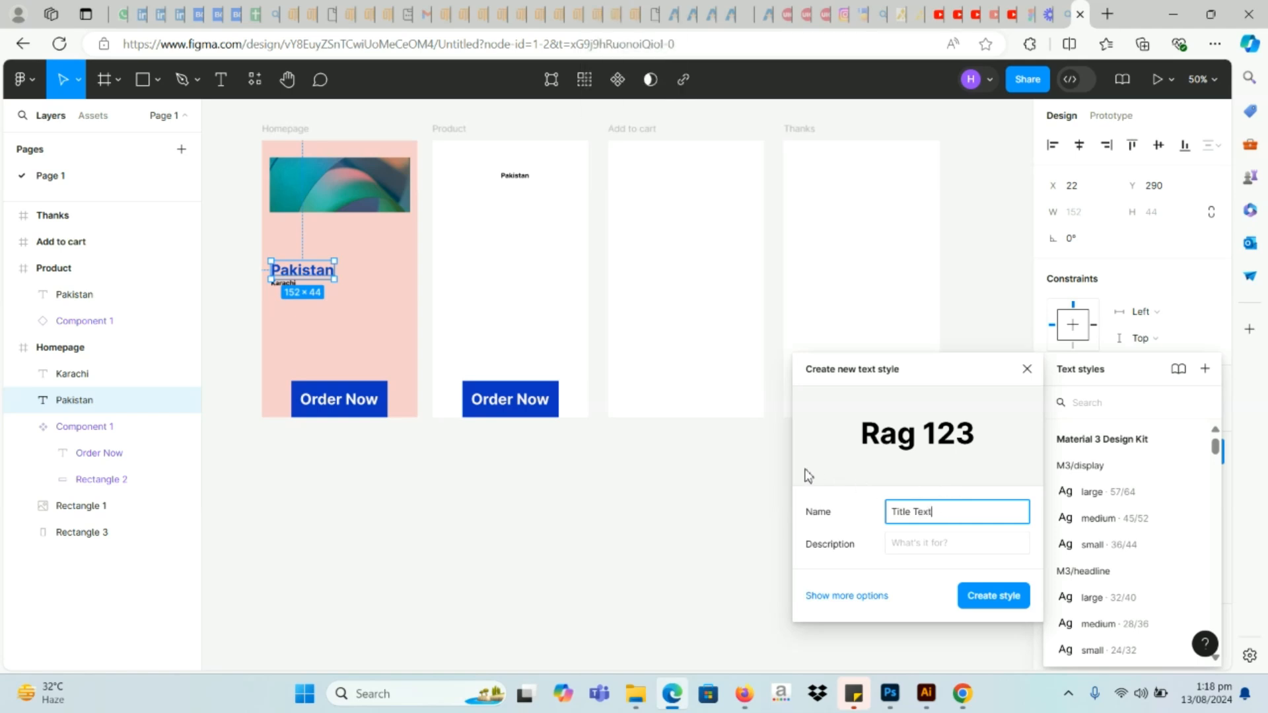
{"action": "left_click", "coordinate": [1001, 597]}
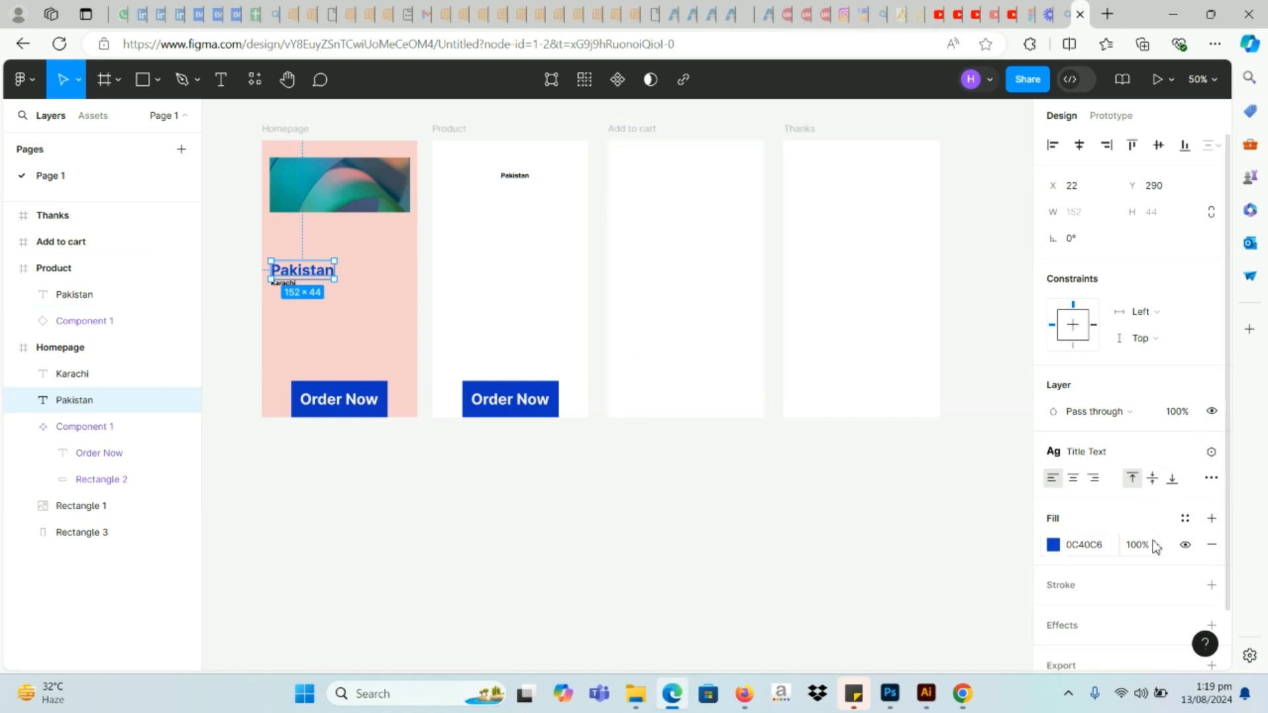
Step: Add a 000000 fill at 20% to the Homepage's "Pakistan" text and save its fills as a color style named "Title Text"
{"action": "left_click", "coordinate": [1212, 519]}
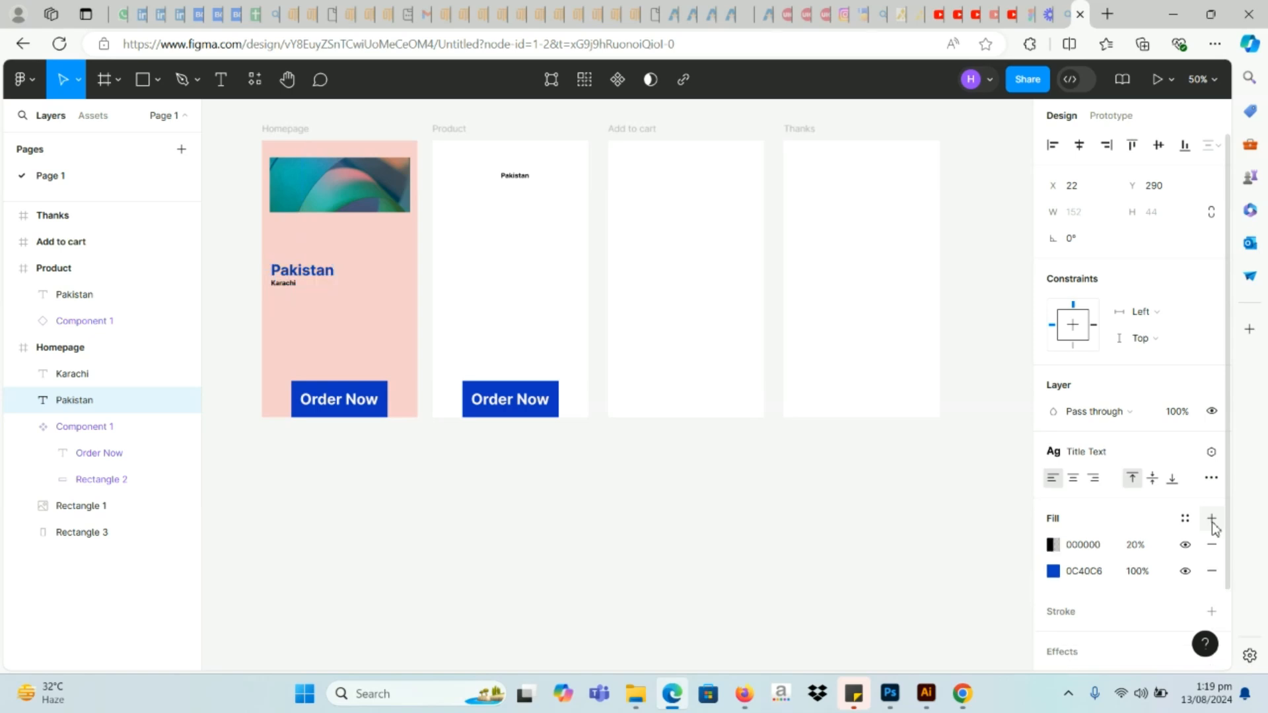
{"action": "left_click", "coordinate": [1188, 521]}
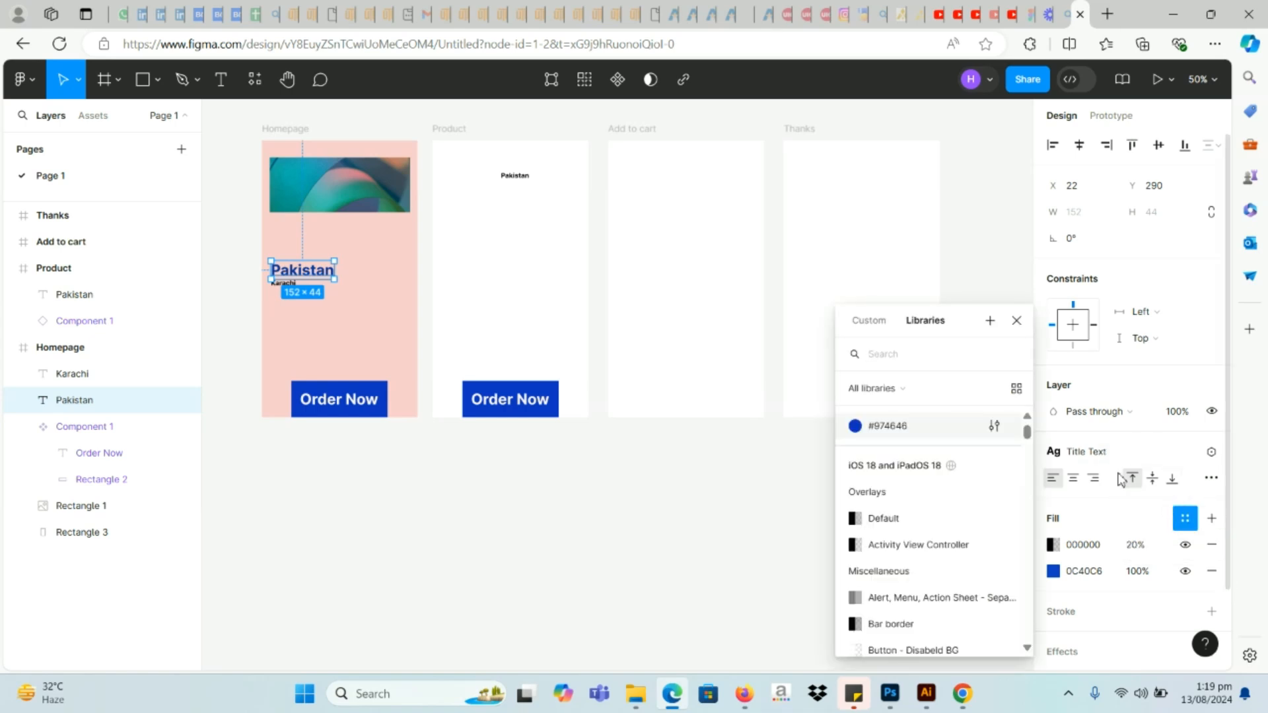
{"action": "left_click", "coordinate": [990, 321]}
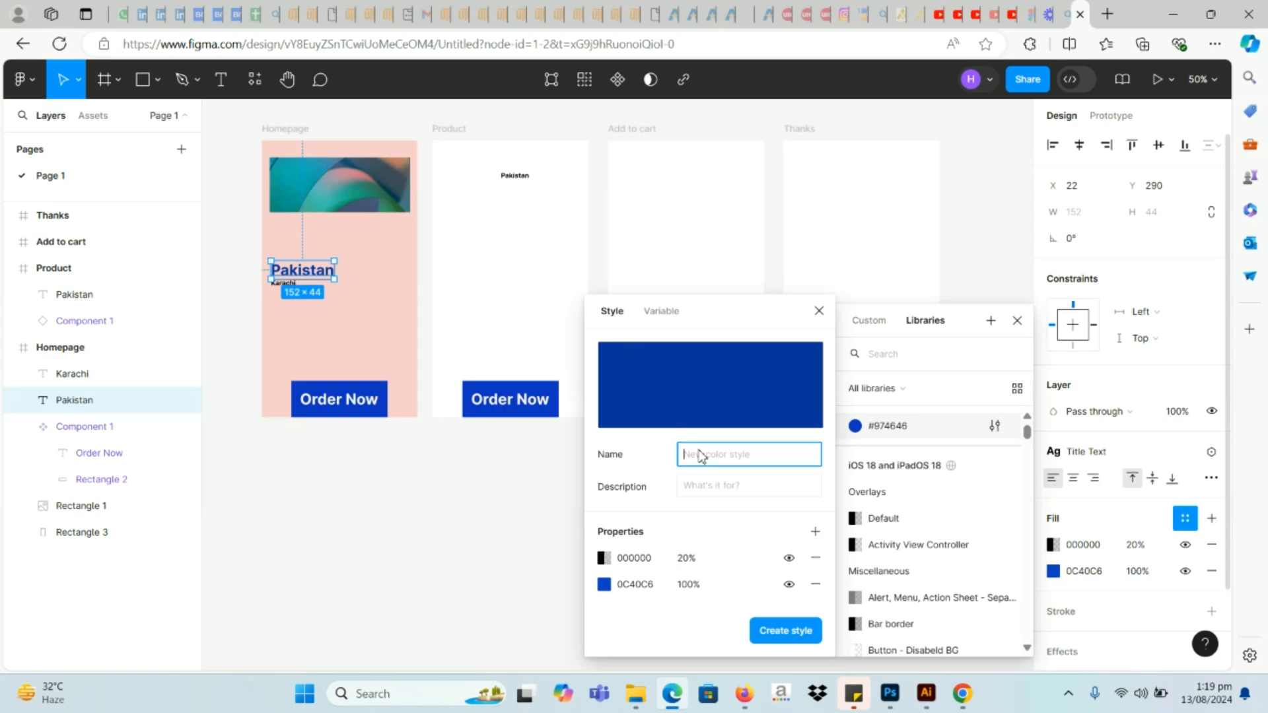
{"action": "key", "text": "Caps_Lock"}
{"action": "type", "text": "T"}
{"action": "key", "text": "Caps_Lock"}
{"action": "type", "text": "itle"}
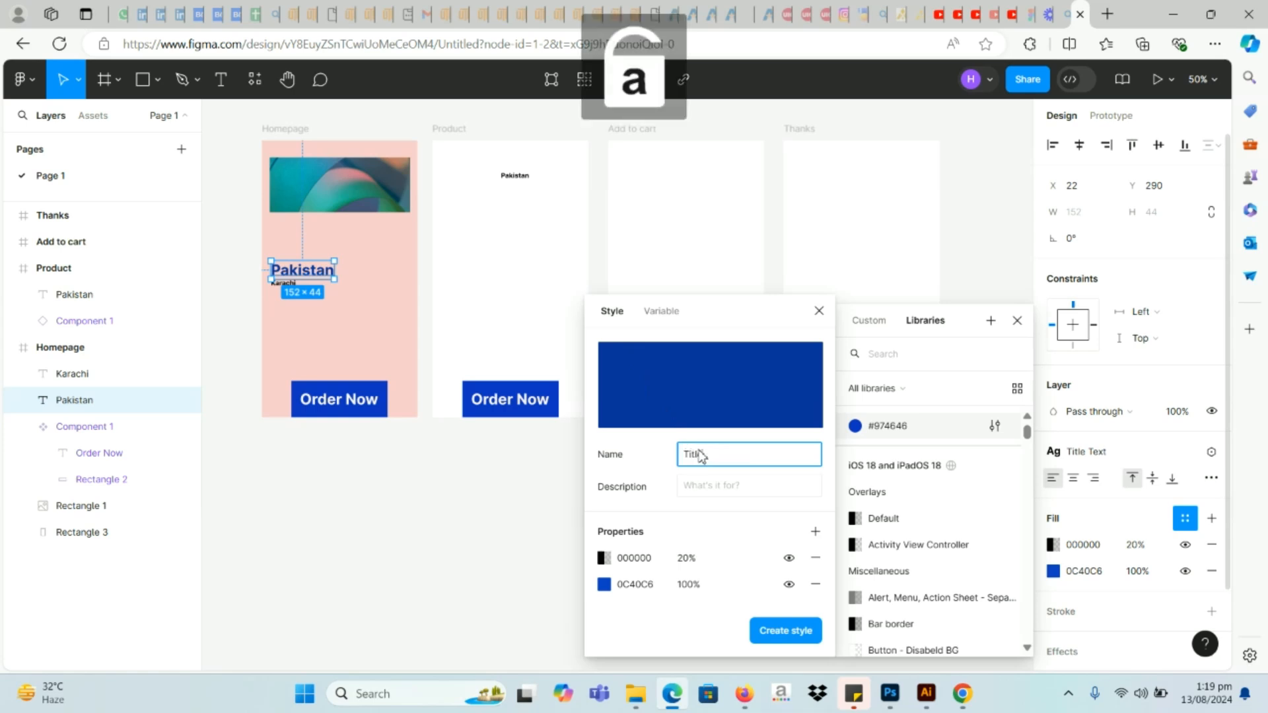
{"action": "key", "text": "Caps_Lock"}
{"action": "type", "text": "T"}
{"action": "key", "text": "Caps_Lock"}
{"action": "type", "text": "e Text"}
{"action": "left_click", "coordinate": [778, 629]}
{"action": "left_click", "coordinate": [723, 584]}
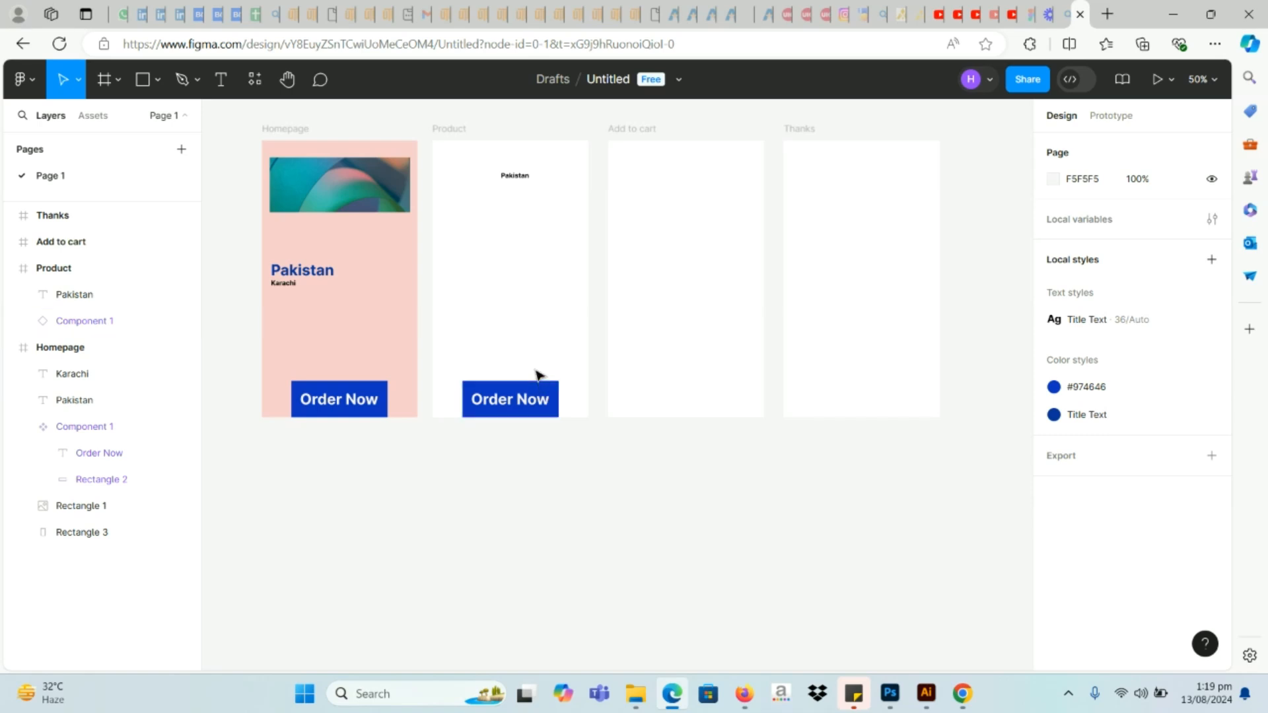
Step: Apply the "Title Text" text style to the Product frame's "Pakistan" text
{"action": "left_click", "coordinate": [515, 177]}
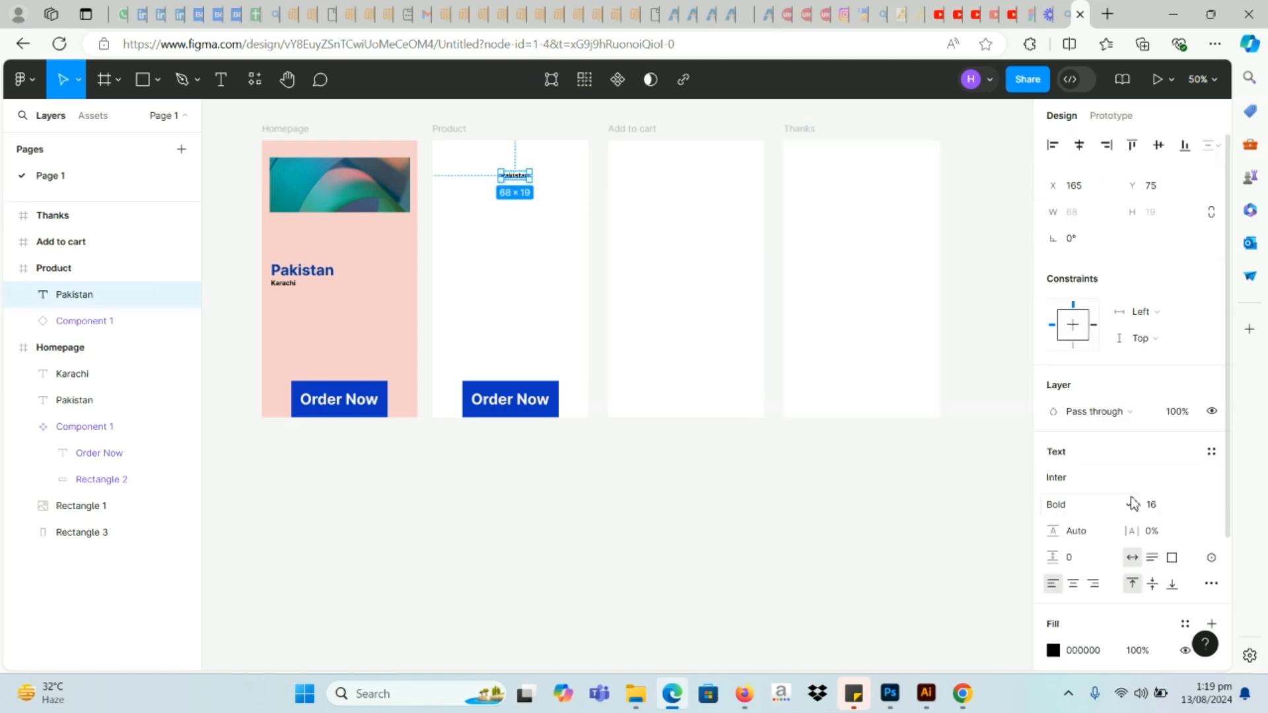
{"action": "left_click", "coordinate": [1210, 455]}
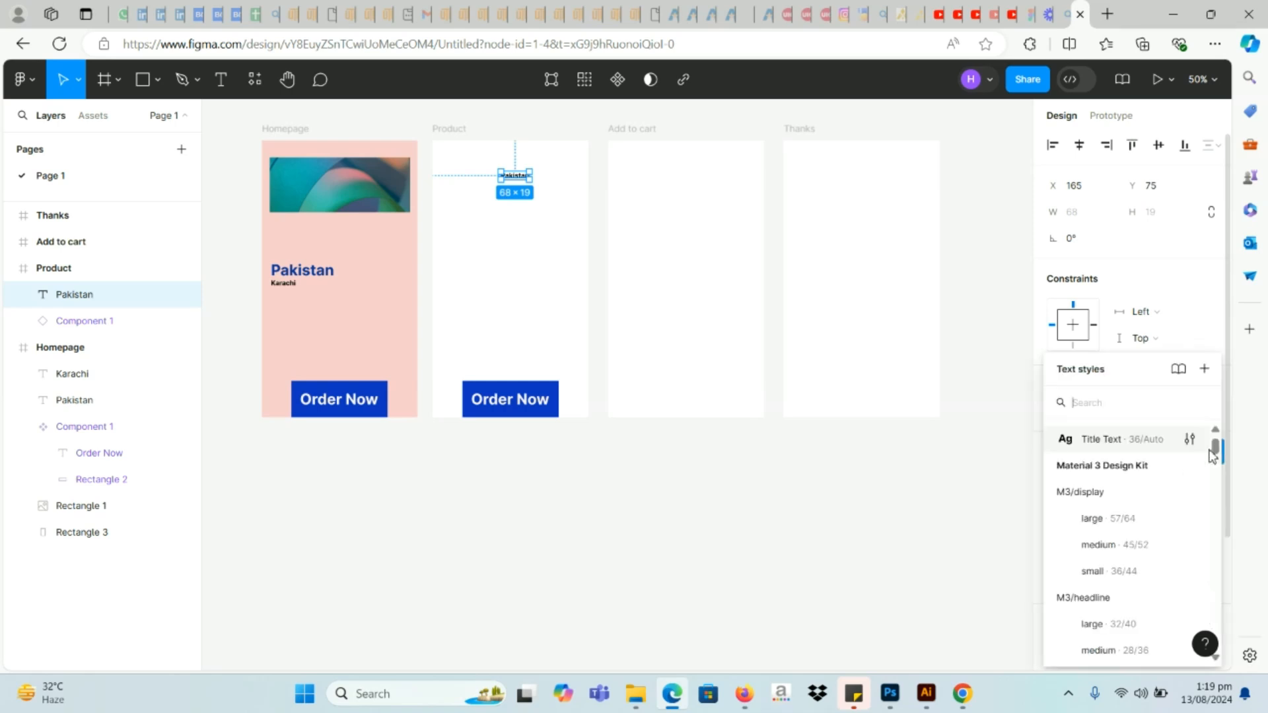
{"action": "left_click", "coordinate": [1179, 368]}
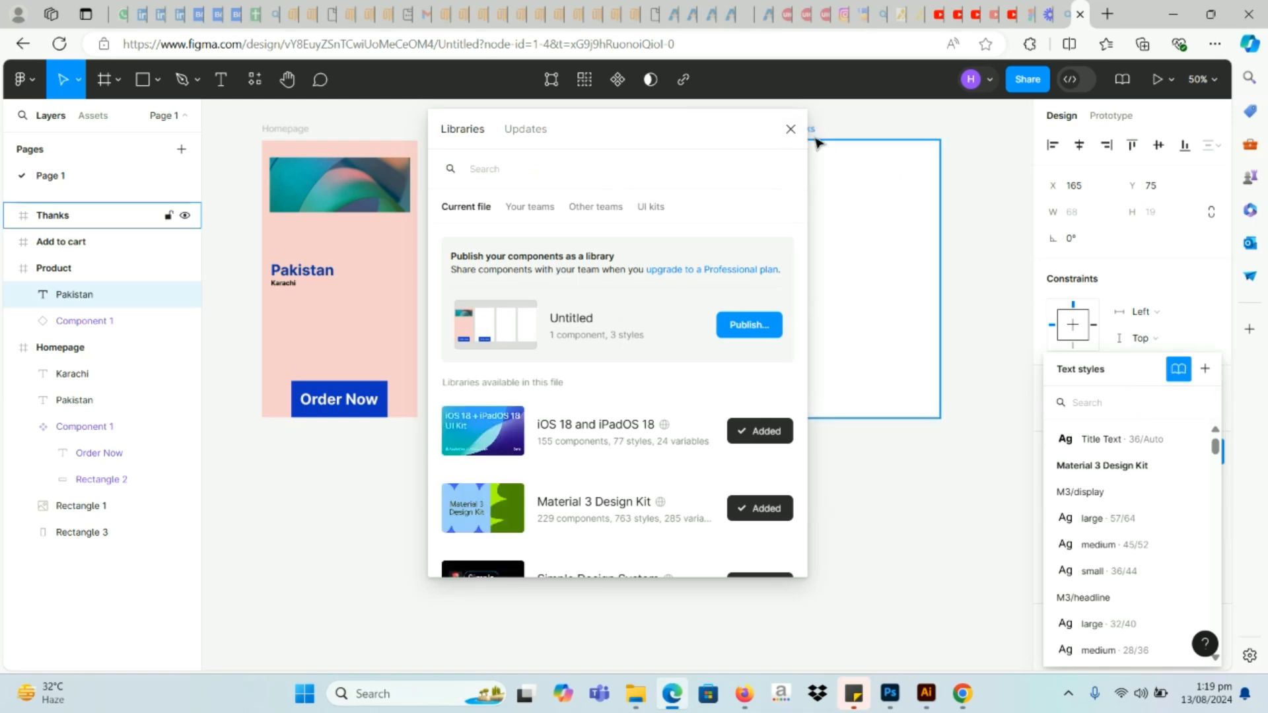
{"action": "left_click", "coordinate": [789, 129]}
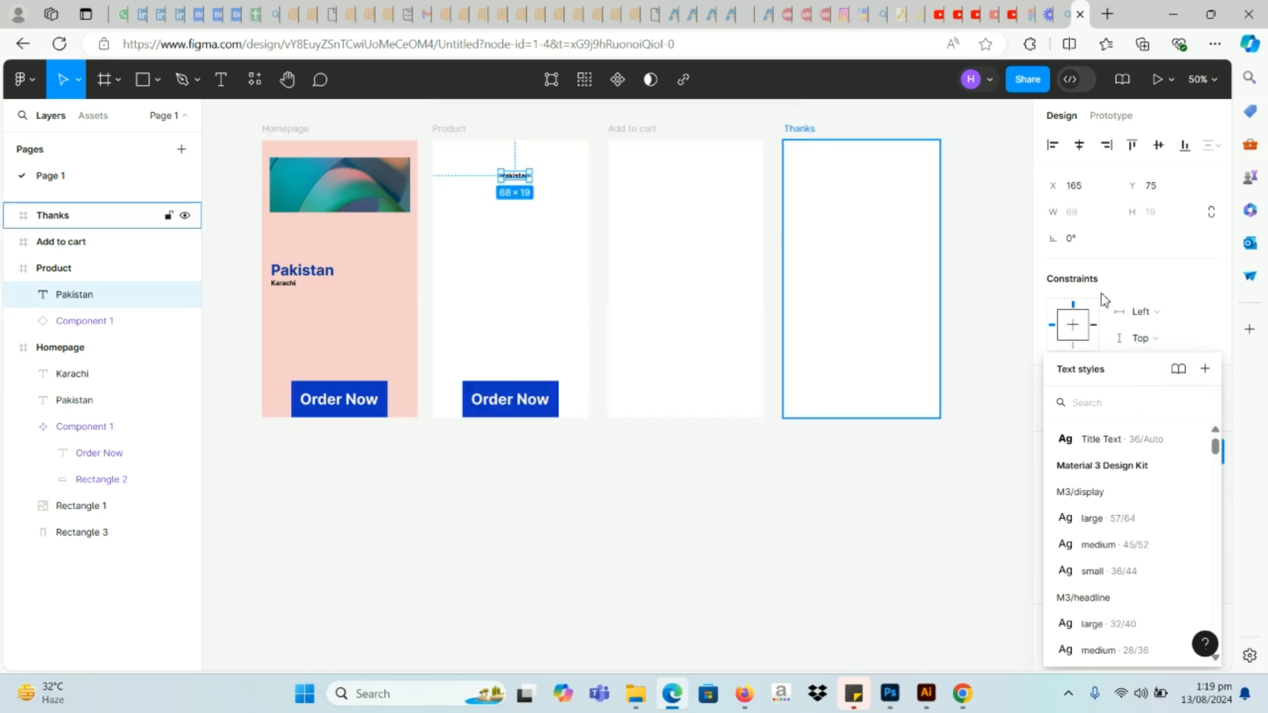
{"action": "left_click", "coordinate": [1216, 373]}
{"action": "left_click", "coordinate": [1025, 368]}
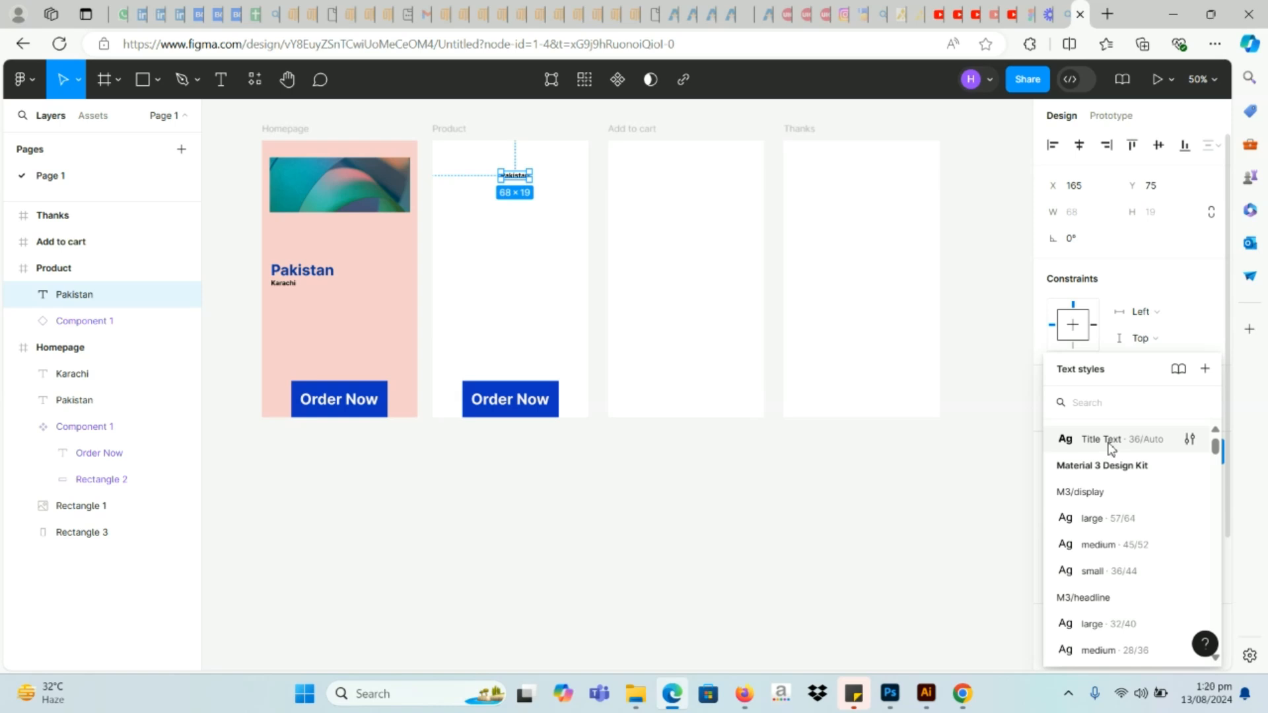
{"action": "left_click", "coordinate": [1111, 447]}
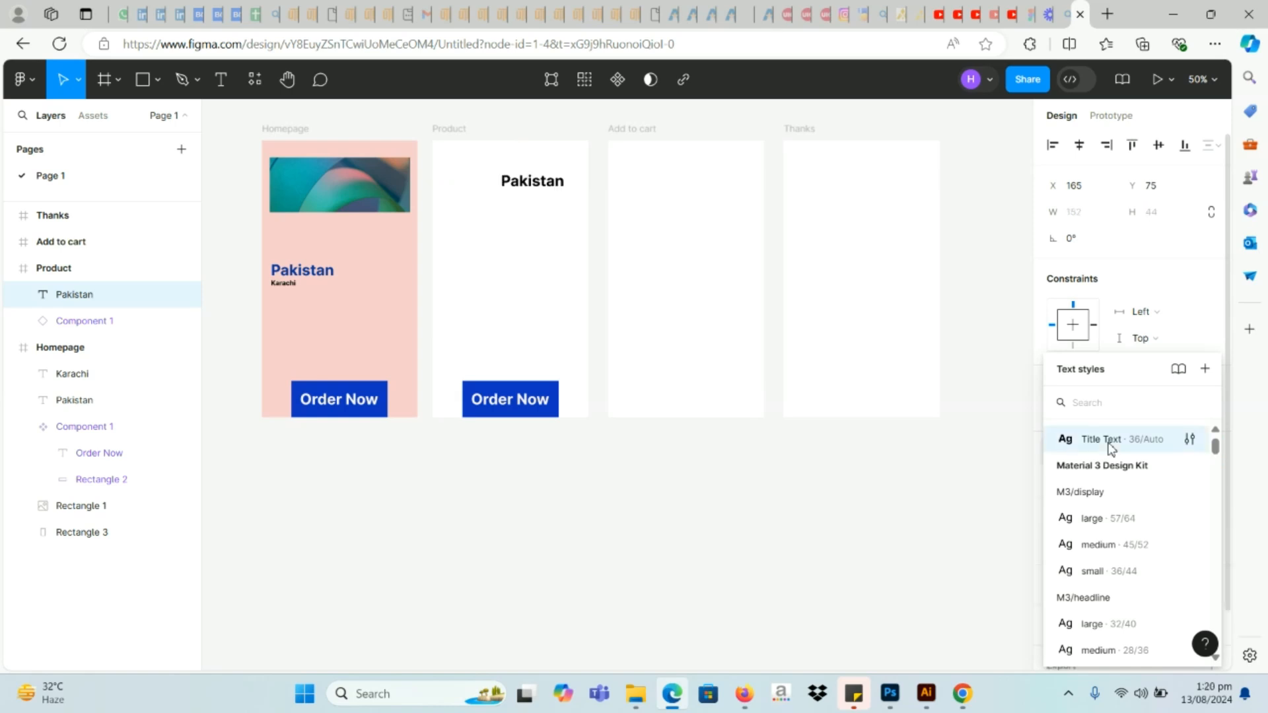
{"action": "left_click", "coordinate": [913, 522]}
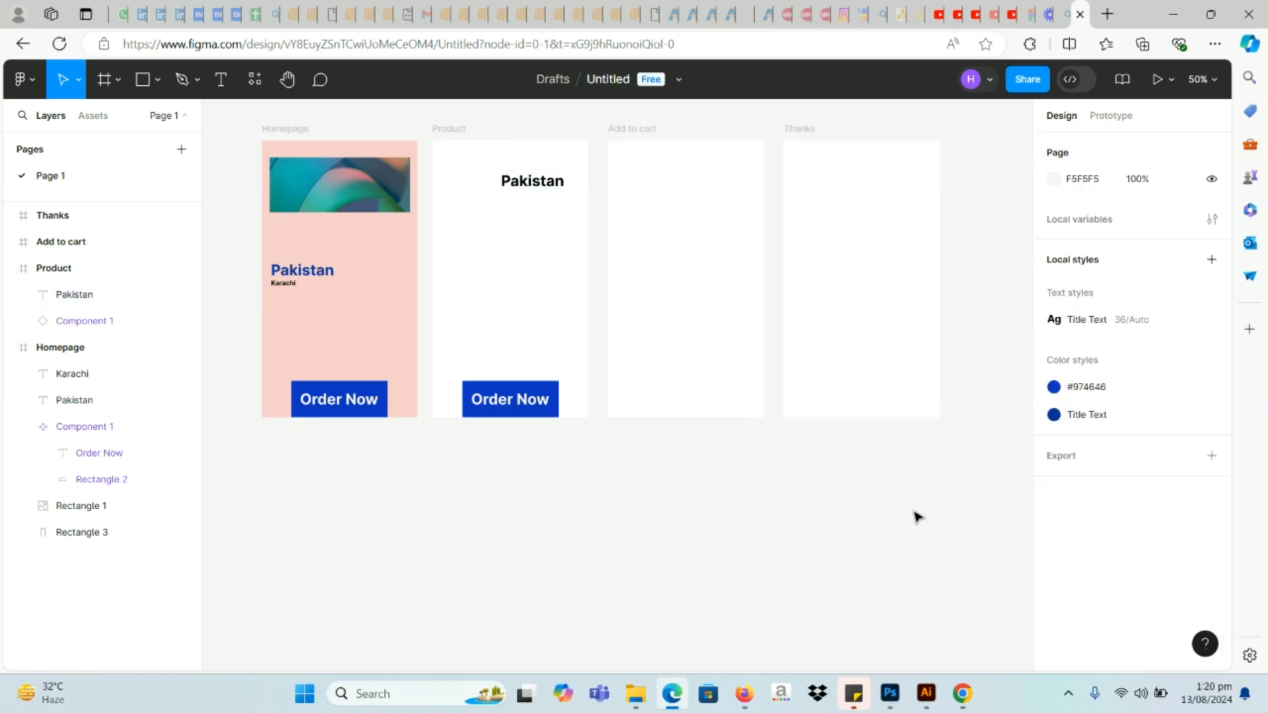
{"action": "left_click", "coordinate": [513, 190]}
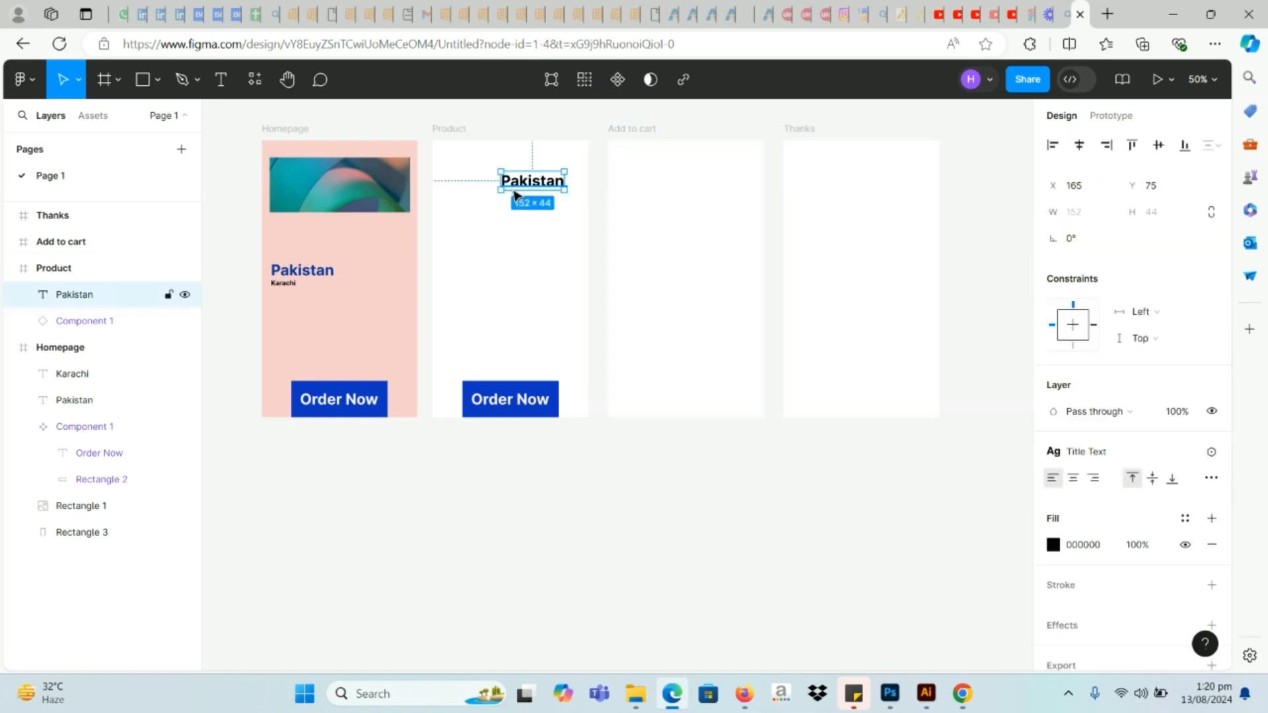
{"action": "left_click", "coordinate": [1211, 519]}
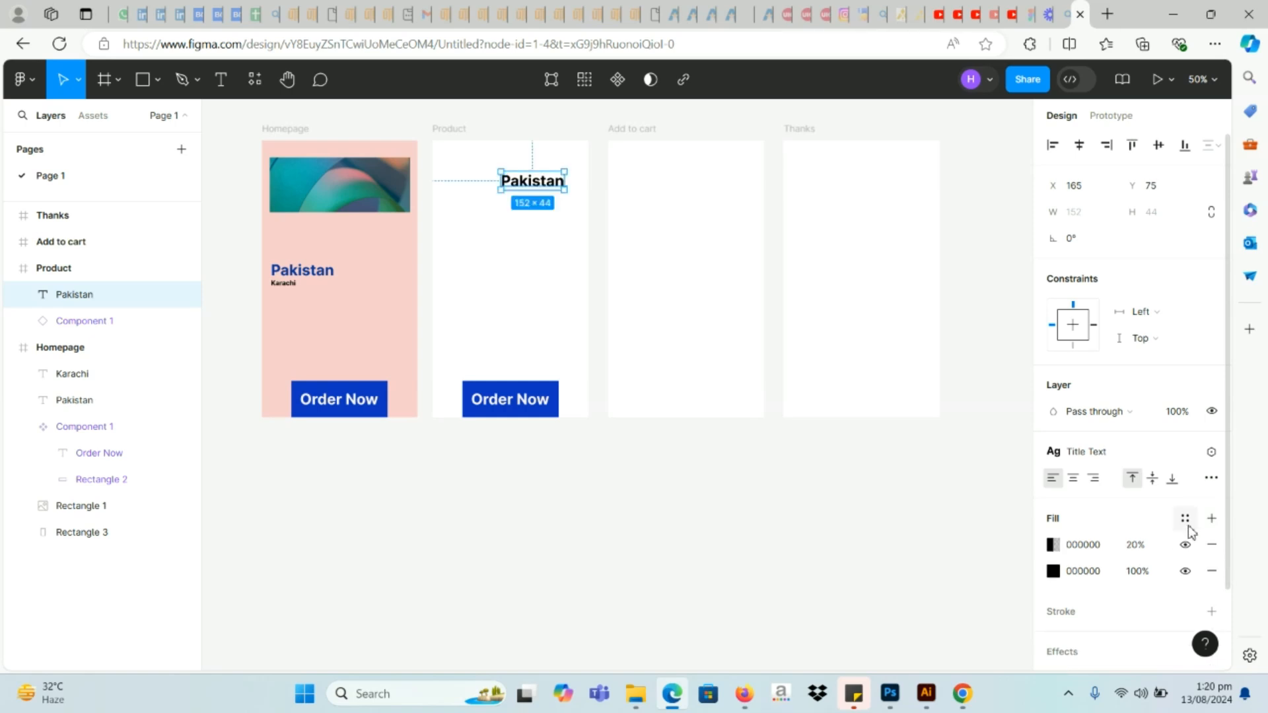
{"action": "left_click", "coordinate": [1211, 544]}
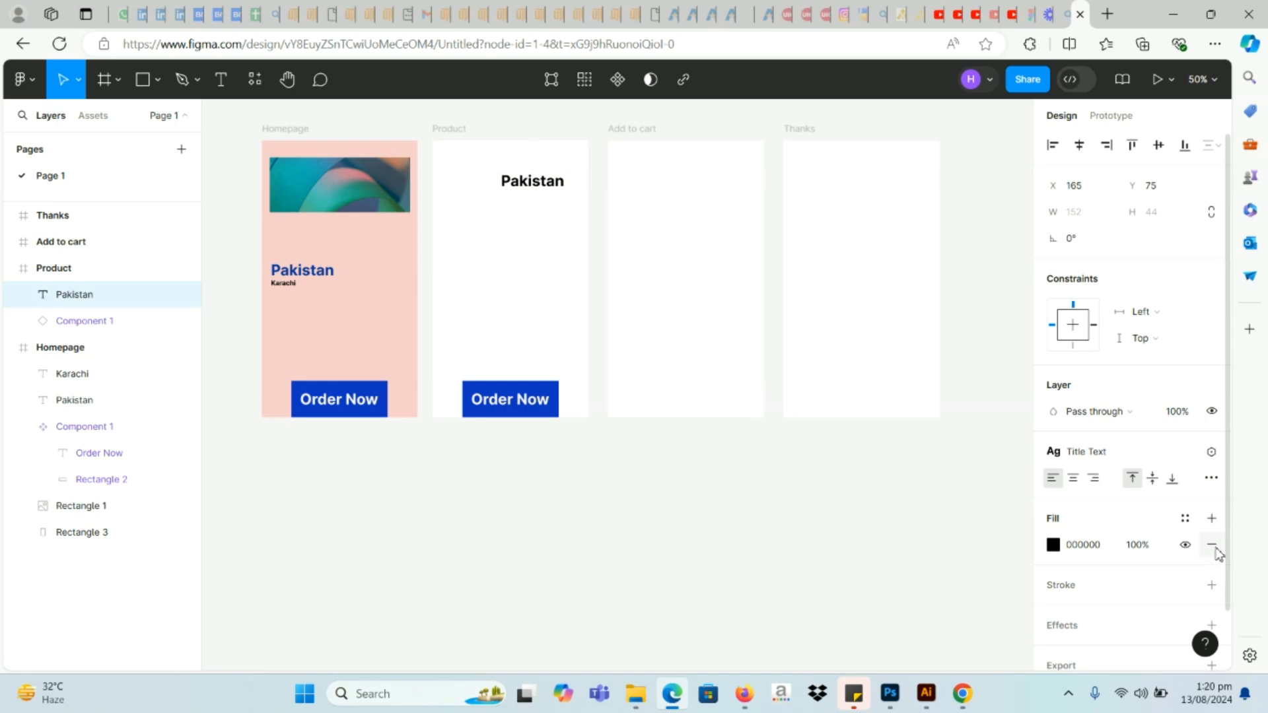
{"action": "left_click", "coordinate": [1211, 544]}
{"action": "left_click", "coordinate": [1185, 518]}
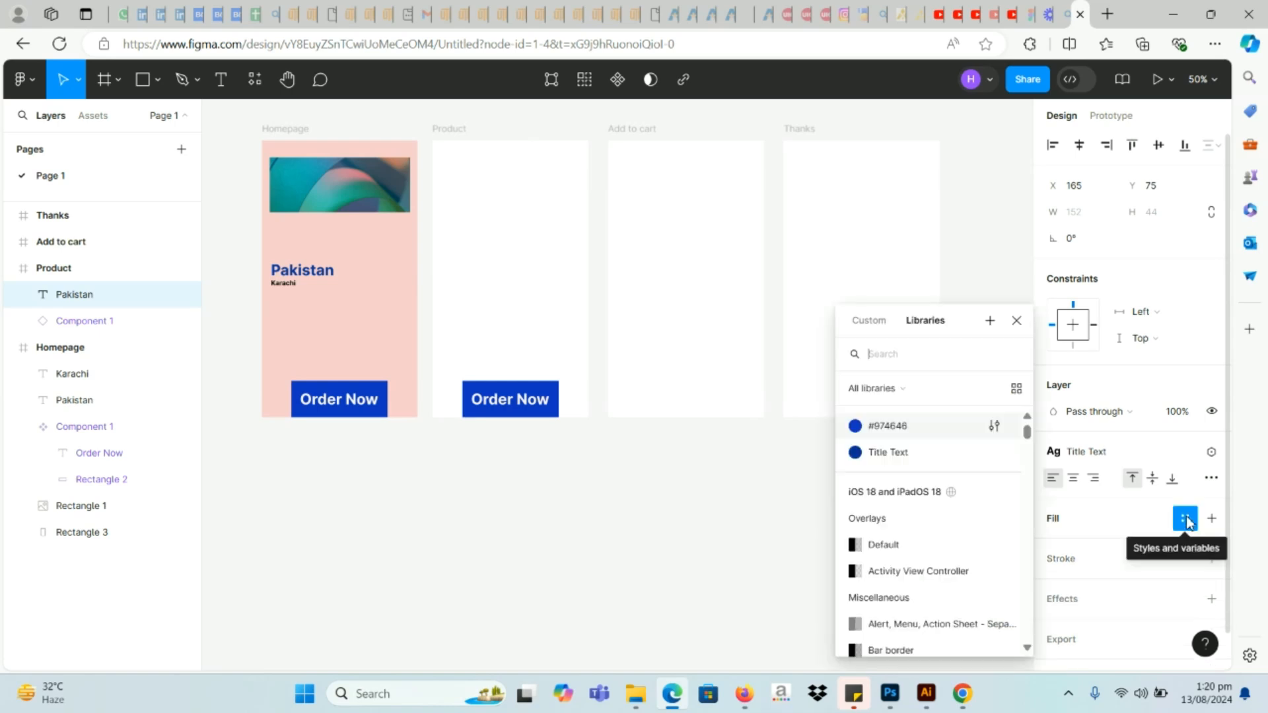
{"action": "left_click", "coordinate": [545, 608]}
{"action": "key", "text": "ctrl+z"}
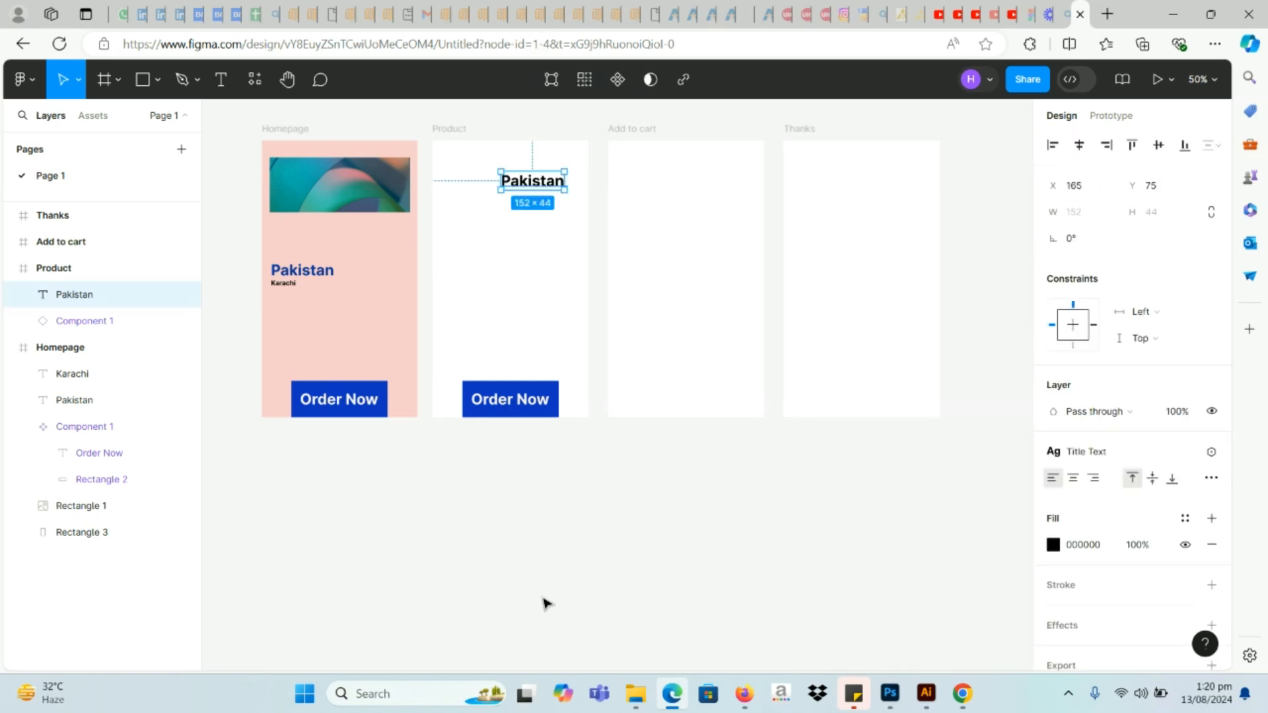
Step: Apply the "Title Text" color style to the fill of the Product frame's "Pakistan" text
{"action": "left_click", "coordinate": [1183, 520]}
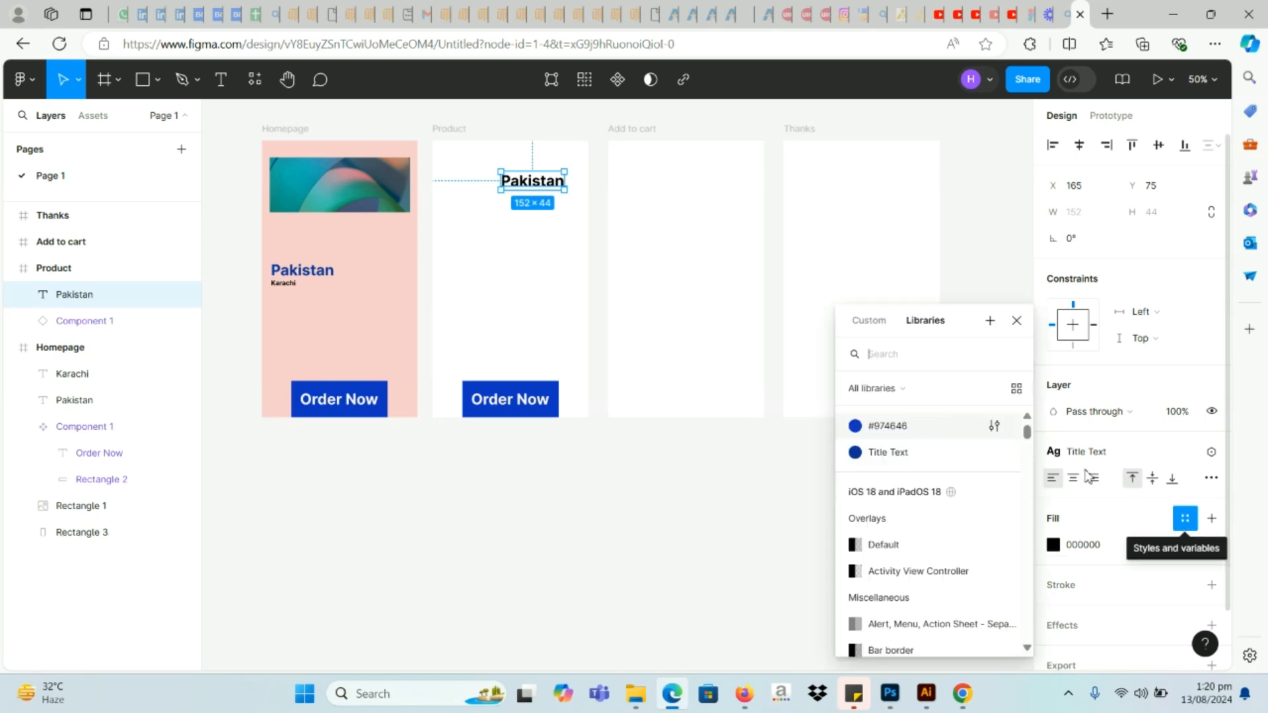
{"action": "left_click", "coordinate": [877, 455]}
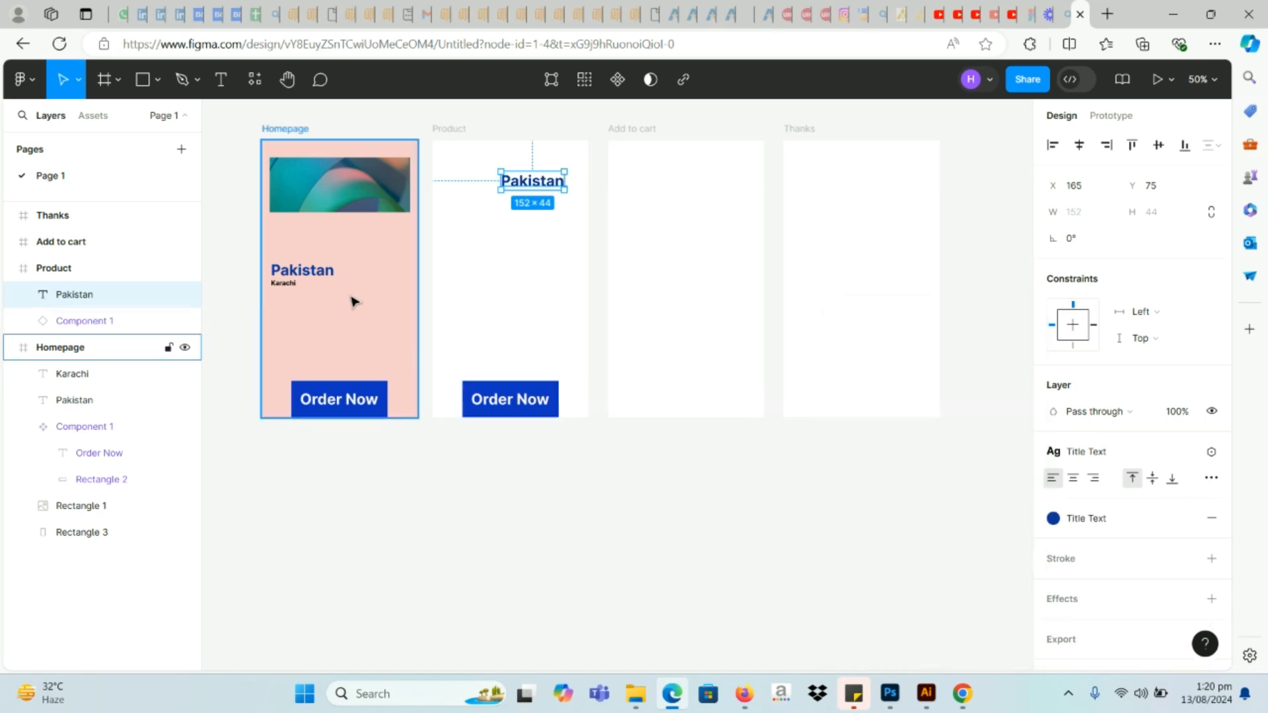
Step: Match the Product frame's "Pakistan" text to the Homepage one by setting its position to X 22 and Y 290
{"action": "left_click", "coordinate": [329, 269]}
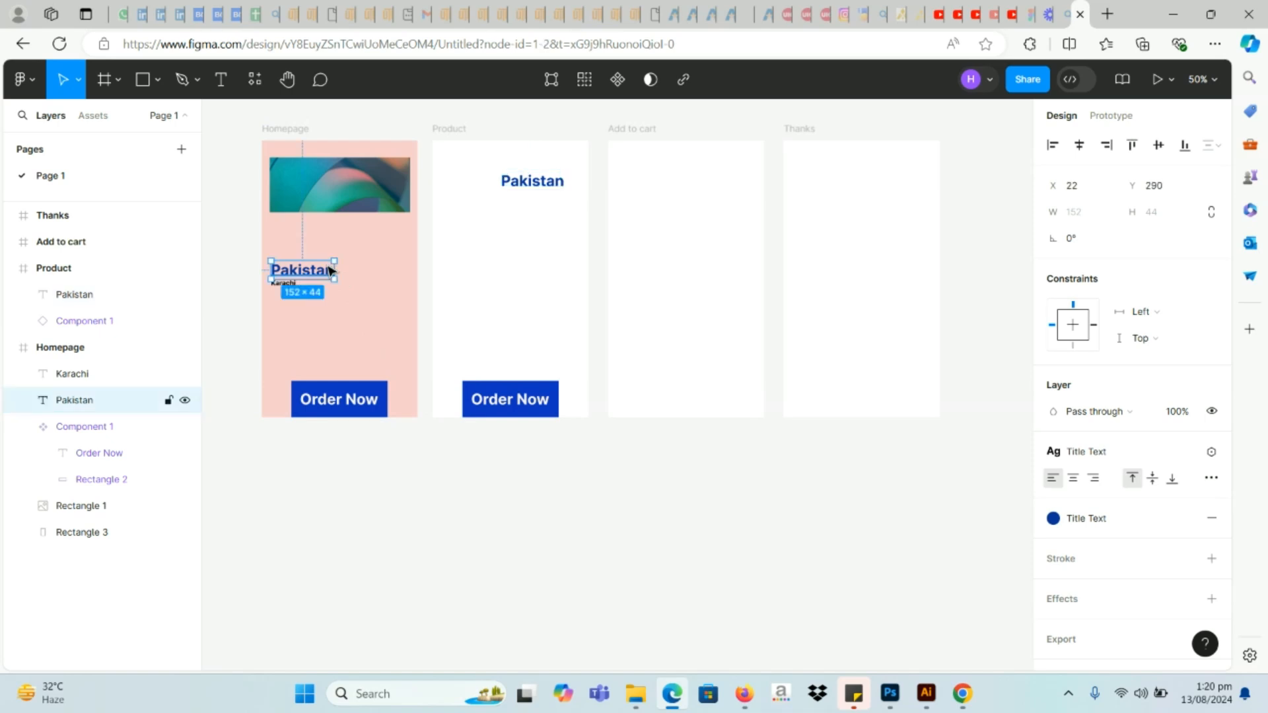
{"action": "left_click", "coordinate": [510, 182]}
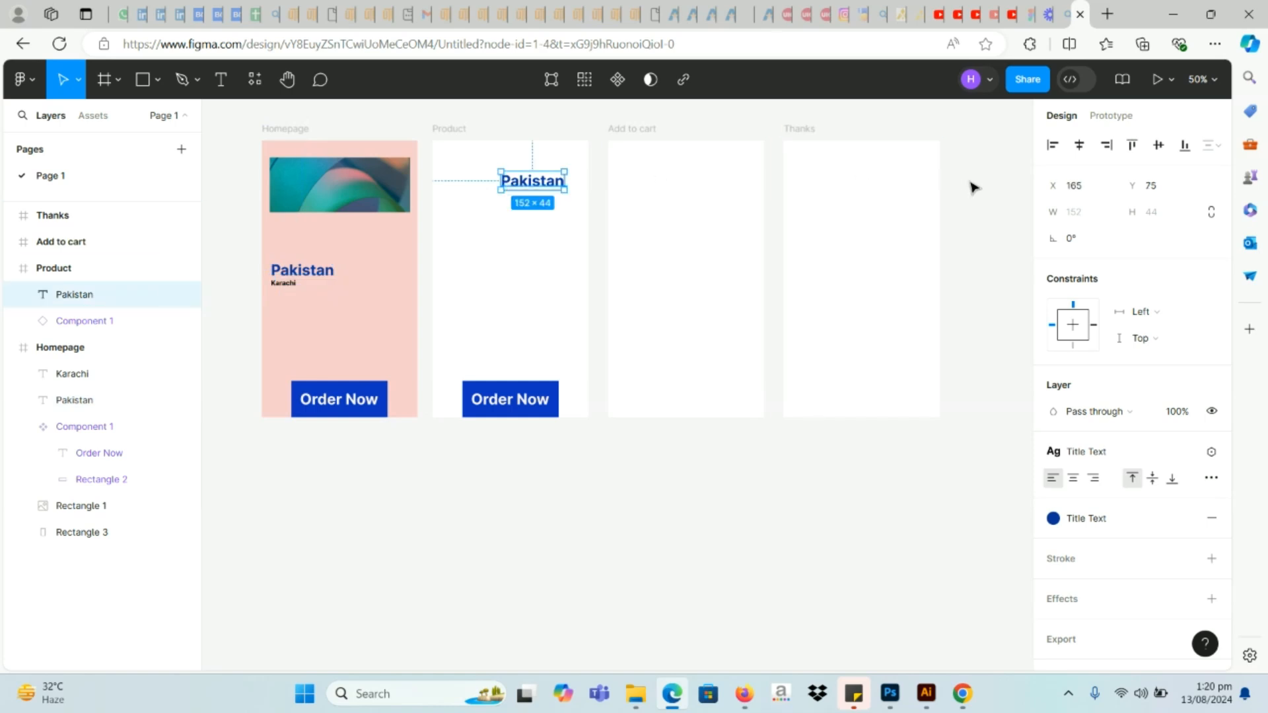
{"action": "left_click", "coordinate": [1080, 186]}
{"action": "type", "text": "22"}
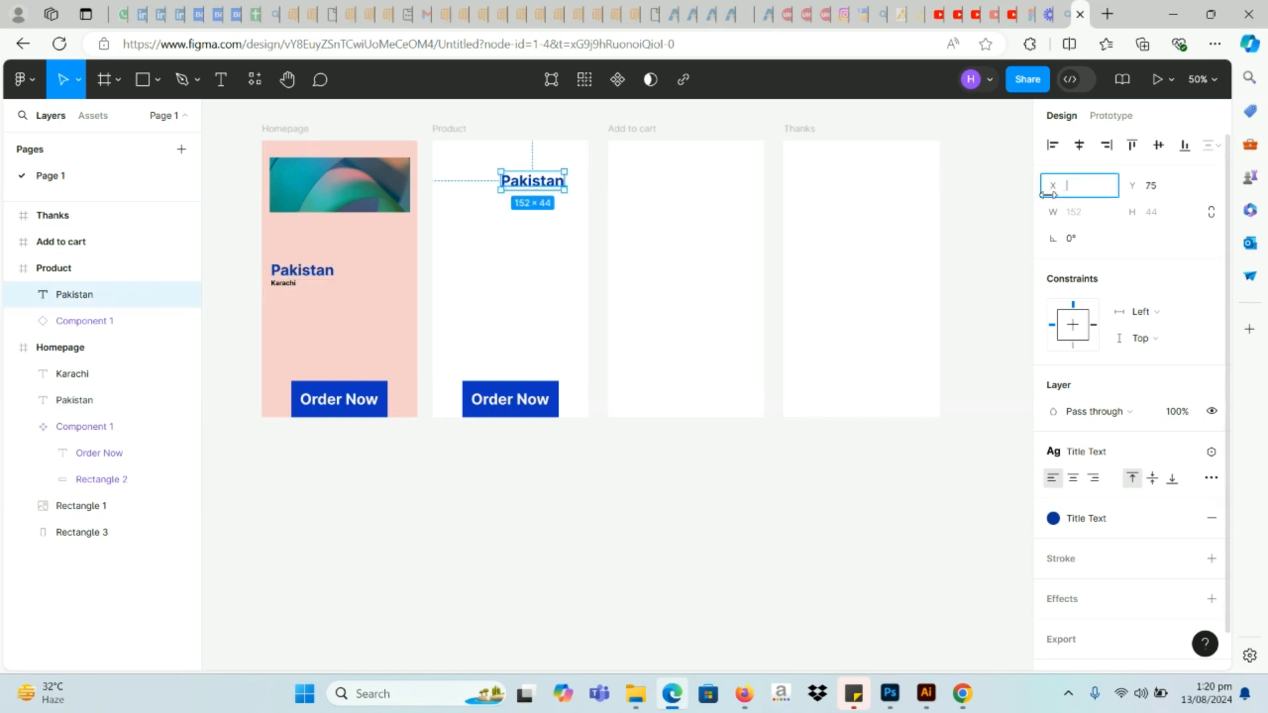
{"action": "left_click", "coordinate": [304, 271]}
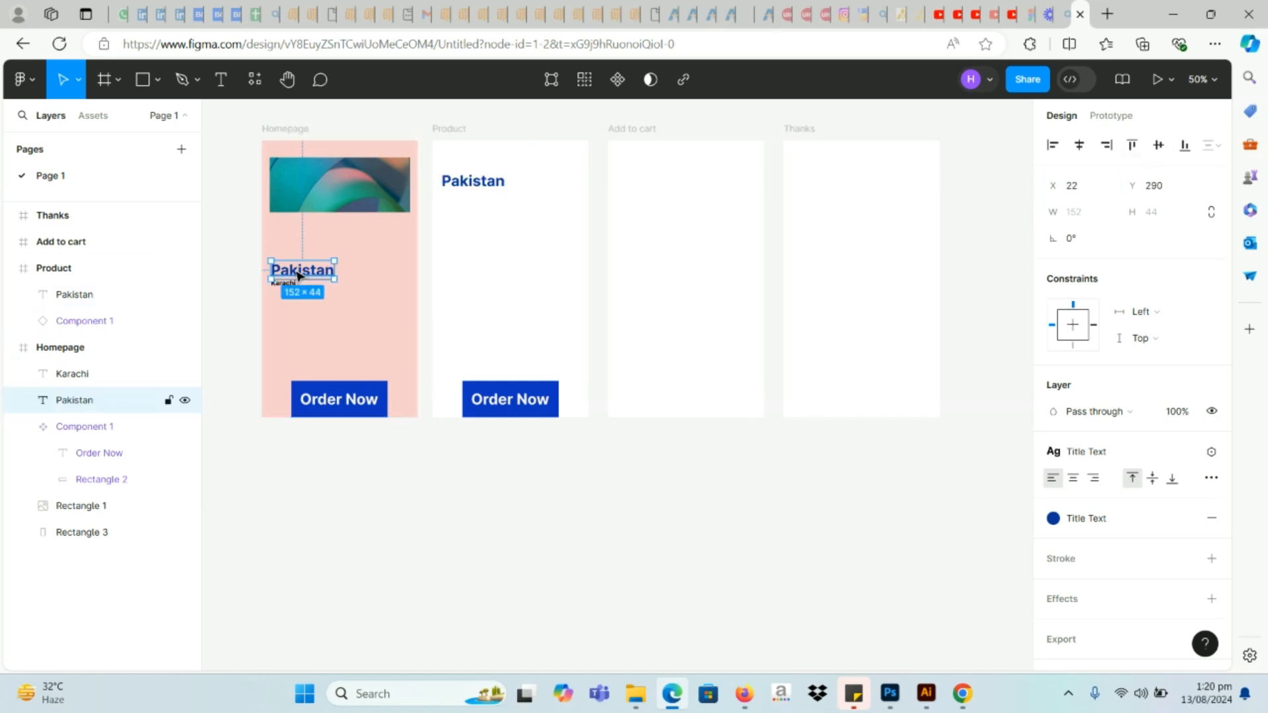
{"action": "left_click", "coordinate": [475, 187]}
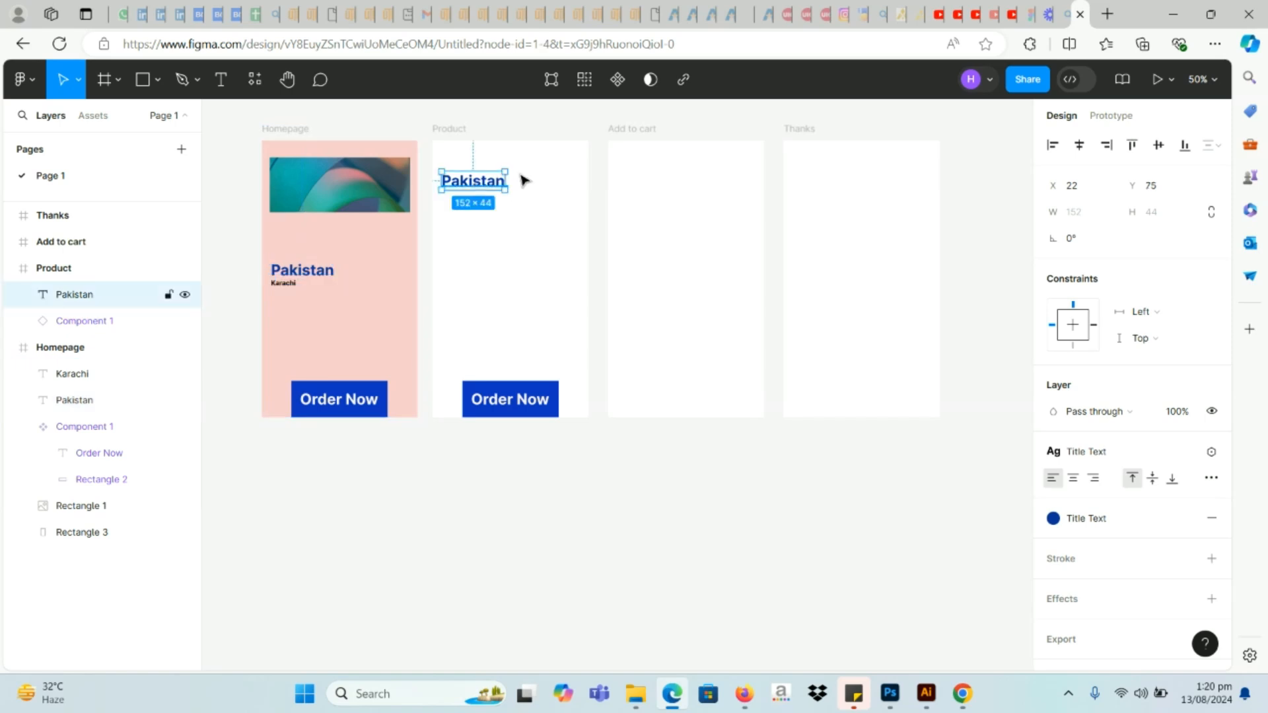
{"action": "left_click", "coordinate": [1150, 187]}
{"action": "type", "text": "290"}
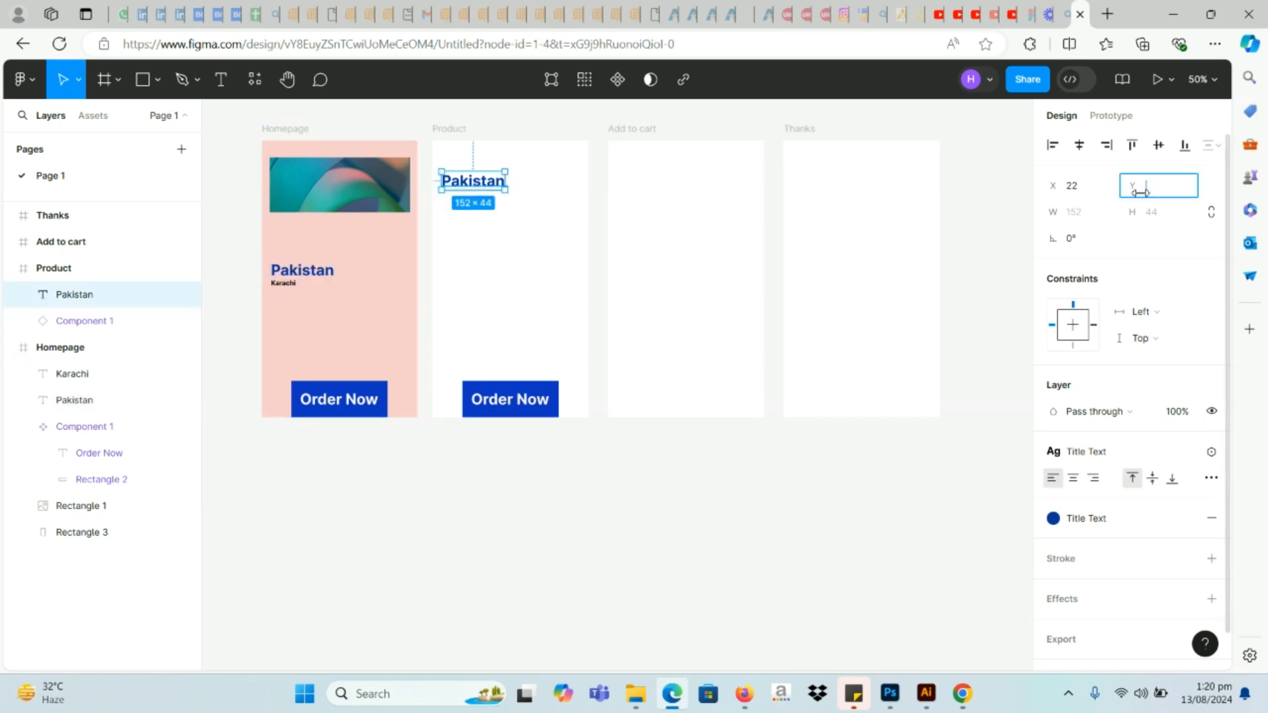
{"action": "key", "text": "Tab"}
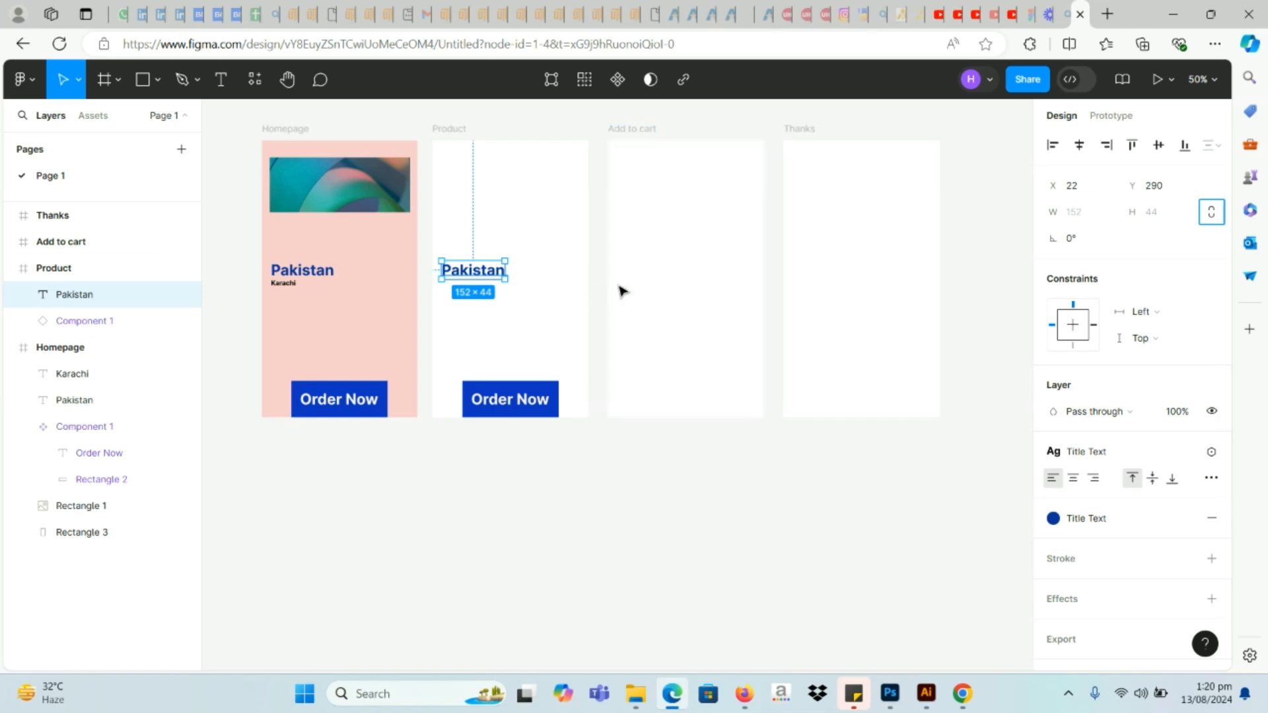
{"action": "left_click", "coordinate": [636, 495]}
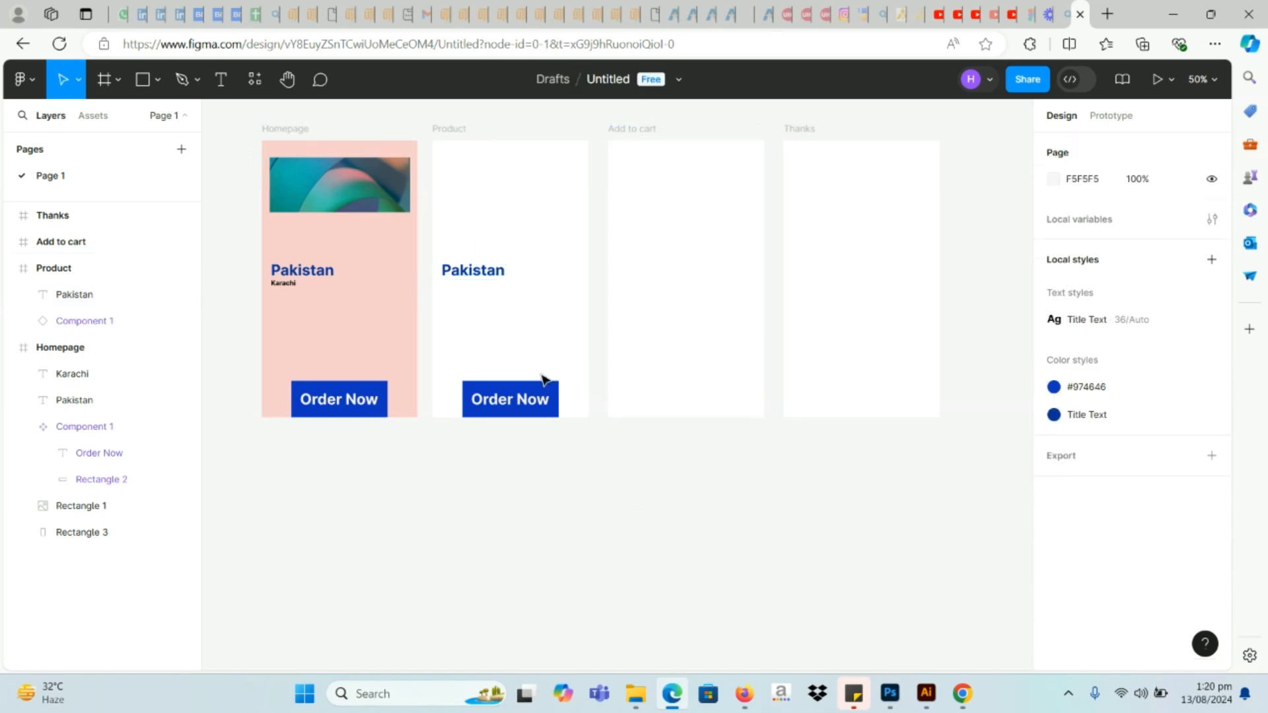
{"action": "left_click", "coordinate": [221, 79]}
{"action": "left_click", "coordinate": [633, 274]}
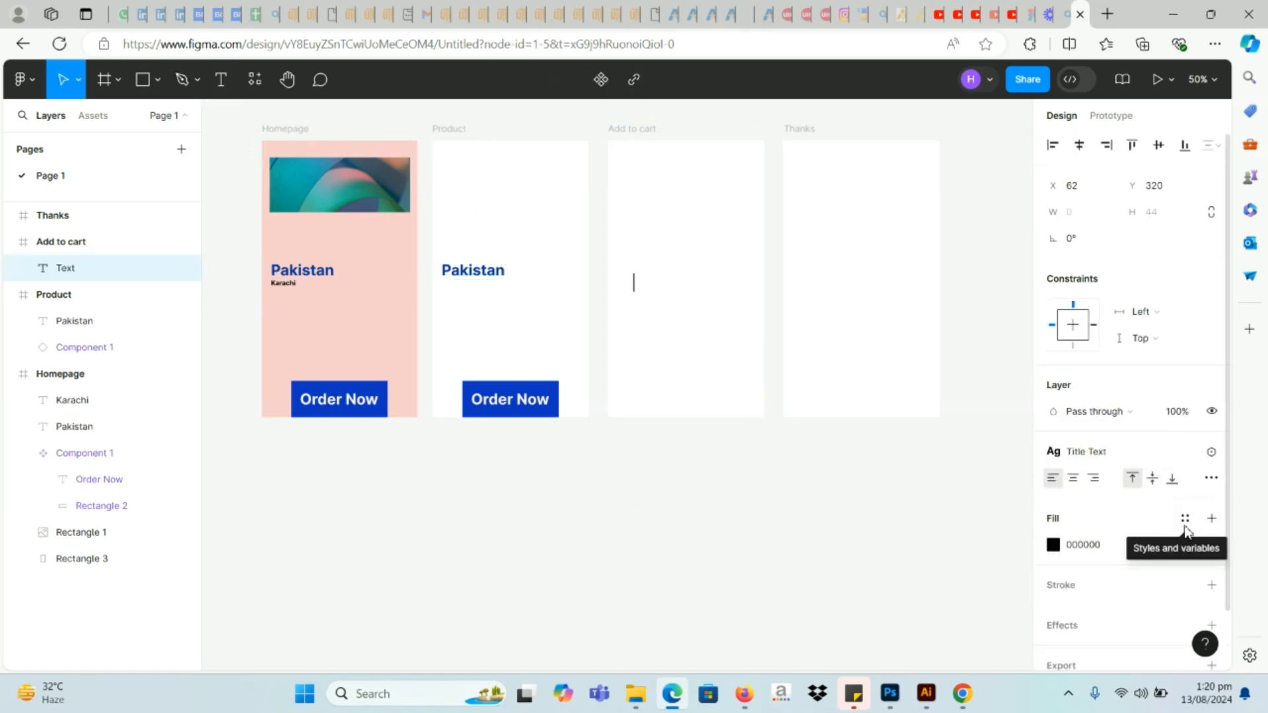
{"action": "left_click", "coordinate": [419, 506]}
{"action": "left_click", "coordinate": [652, 297]}
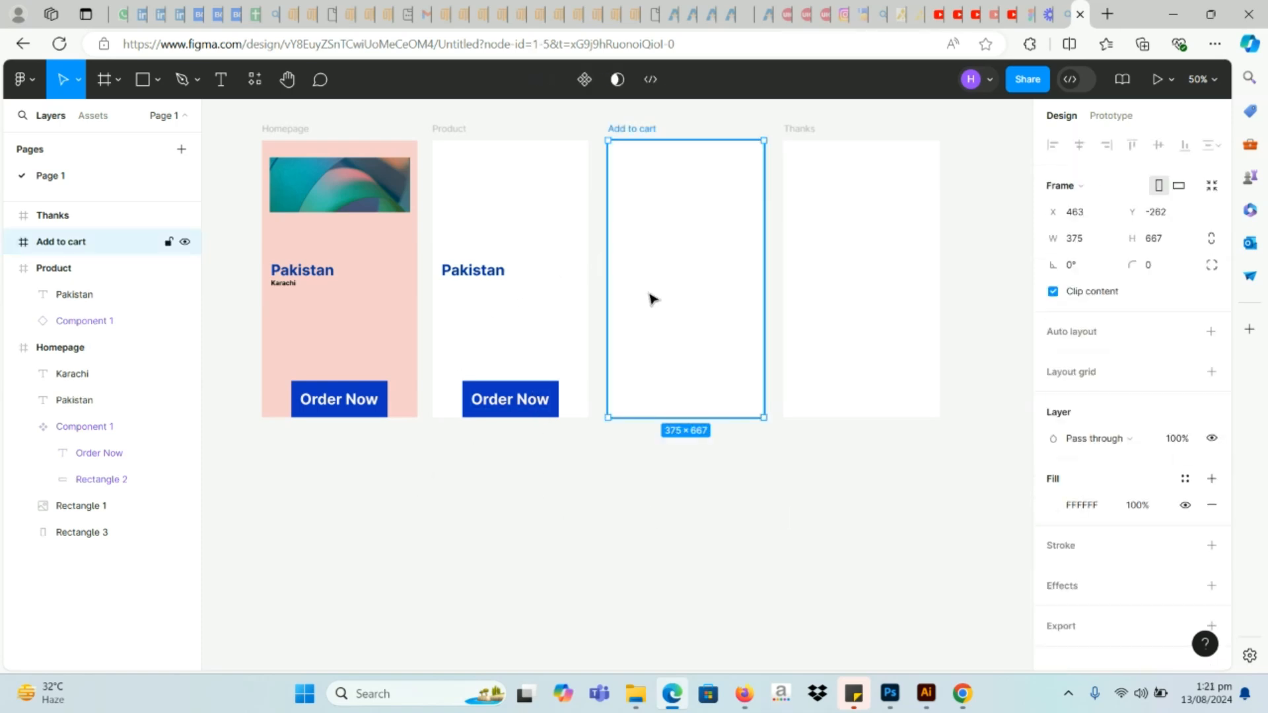
{"action": "left_click", "coordinate": [500, 629]}
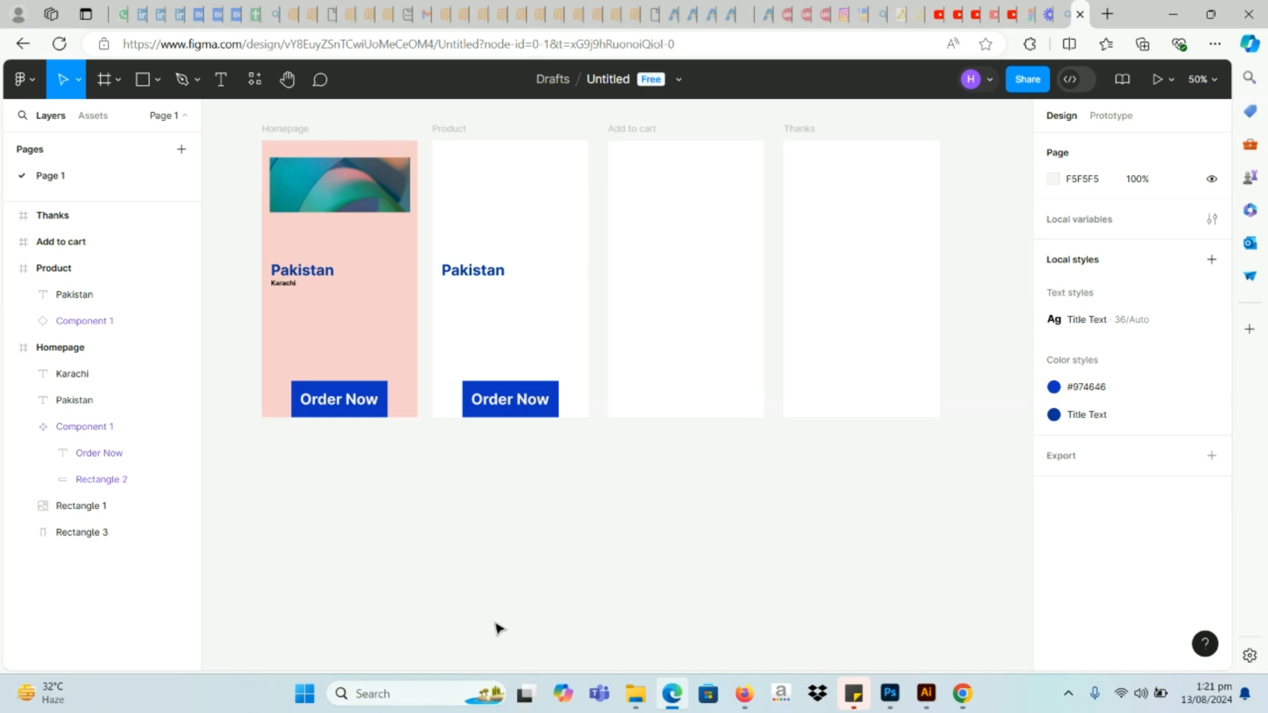
Step: Stretch the Homepage frame downward to a height of 809, and restore its height to 667
{"action": "left_click", "coordinate": [269, 399]}
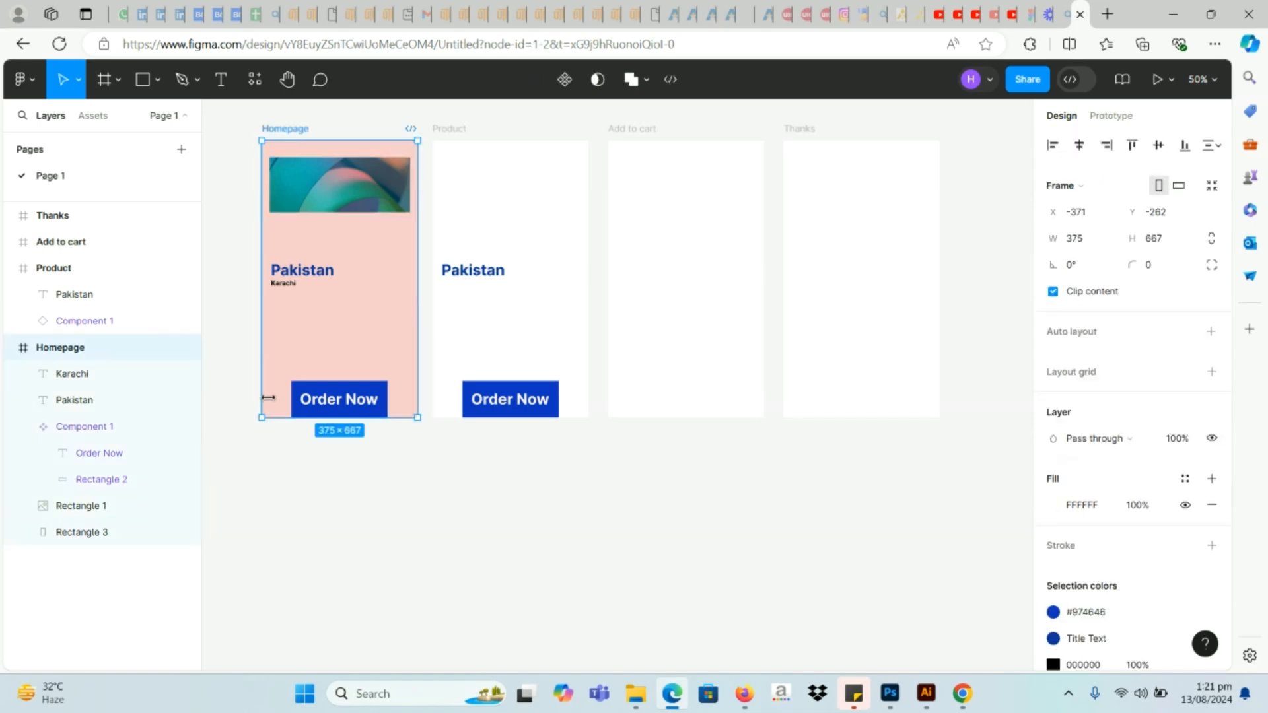
{"action": "left_click", "coordinate": [340, 409]}
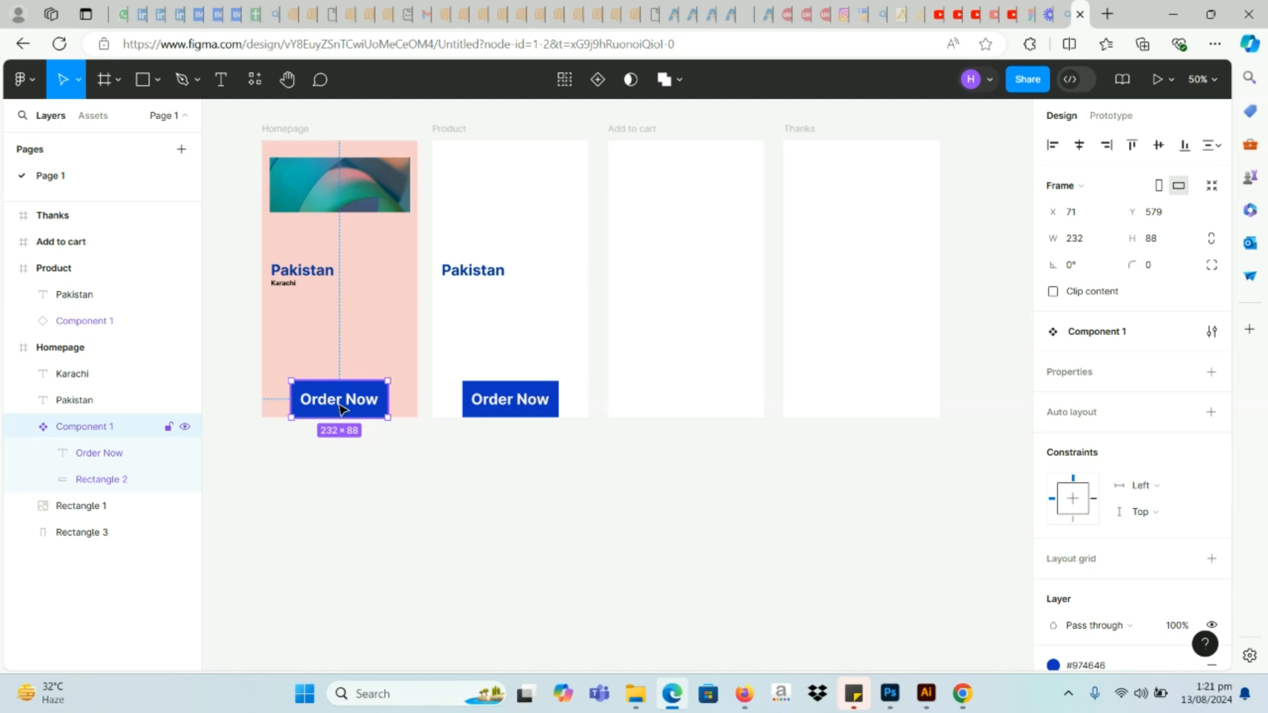
{"action": "left_click", "coordinate": [273, 397]}
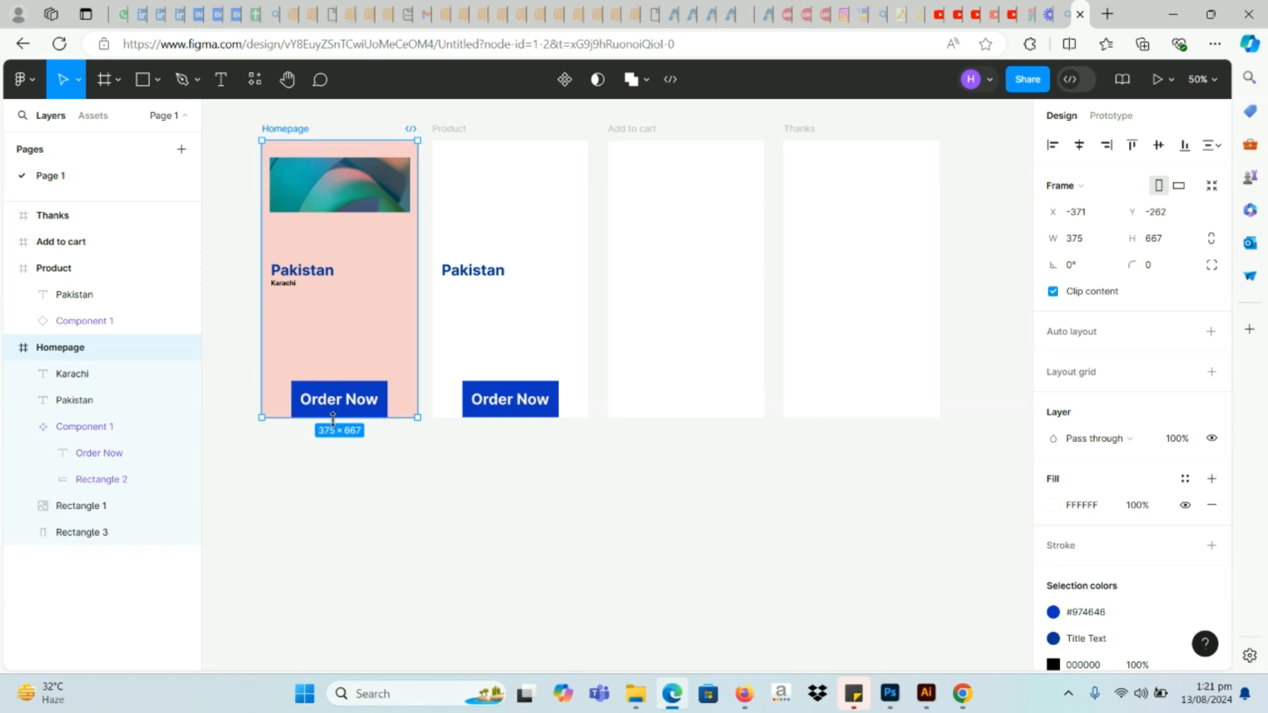
{"action": "left_click_drag", "start_coordinate": [354, 423], "coordinate": [350, 476]}
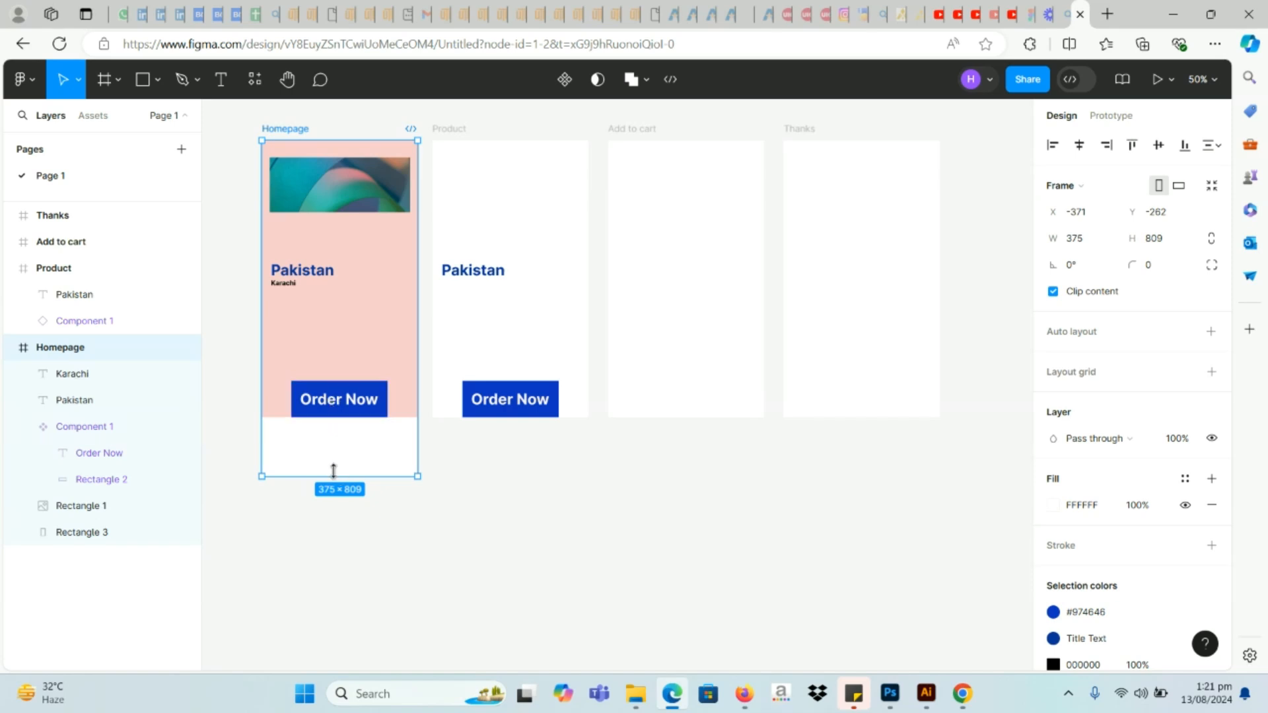
{"action": "left_click_drag", "start_coordinate": [333, 470], "coordinate": [334, 418]}
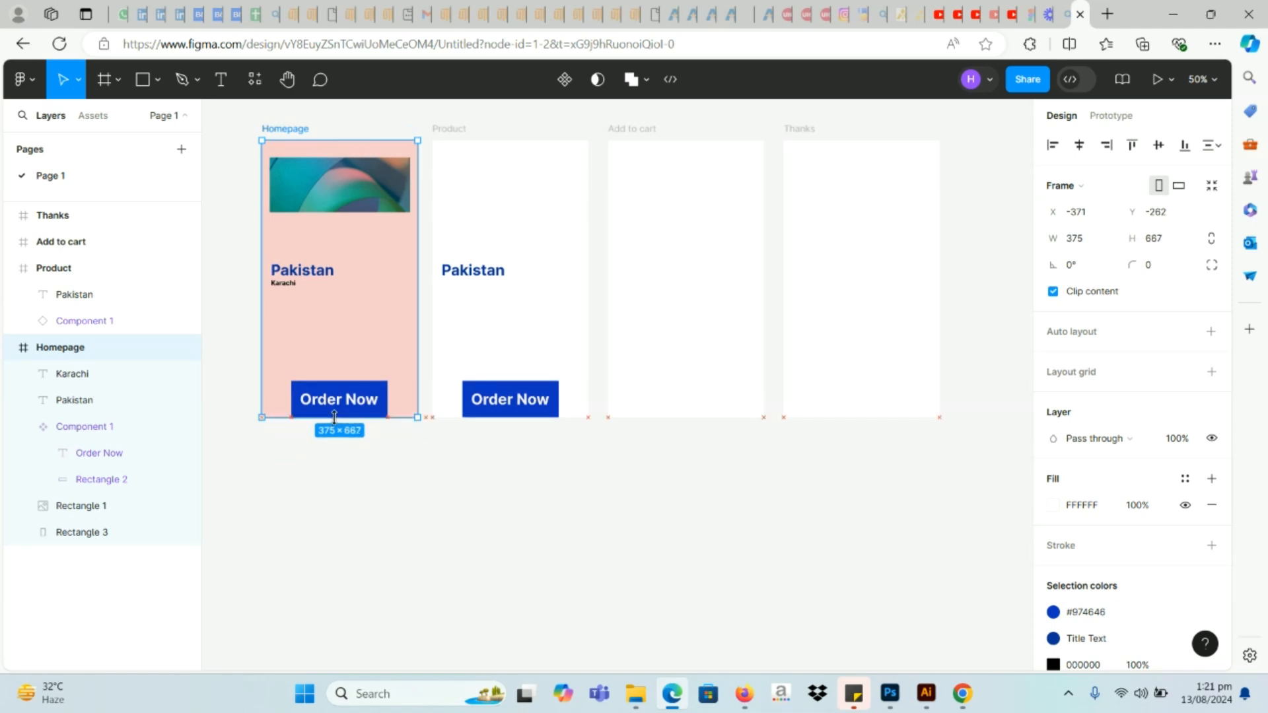
Step: Set the Homepage Order Now component's constraints to Center horizontally and Bottom vertically
{"action": "left_click", "coordinate": [335, 408]}
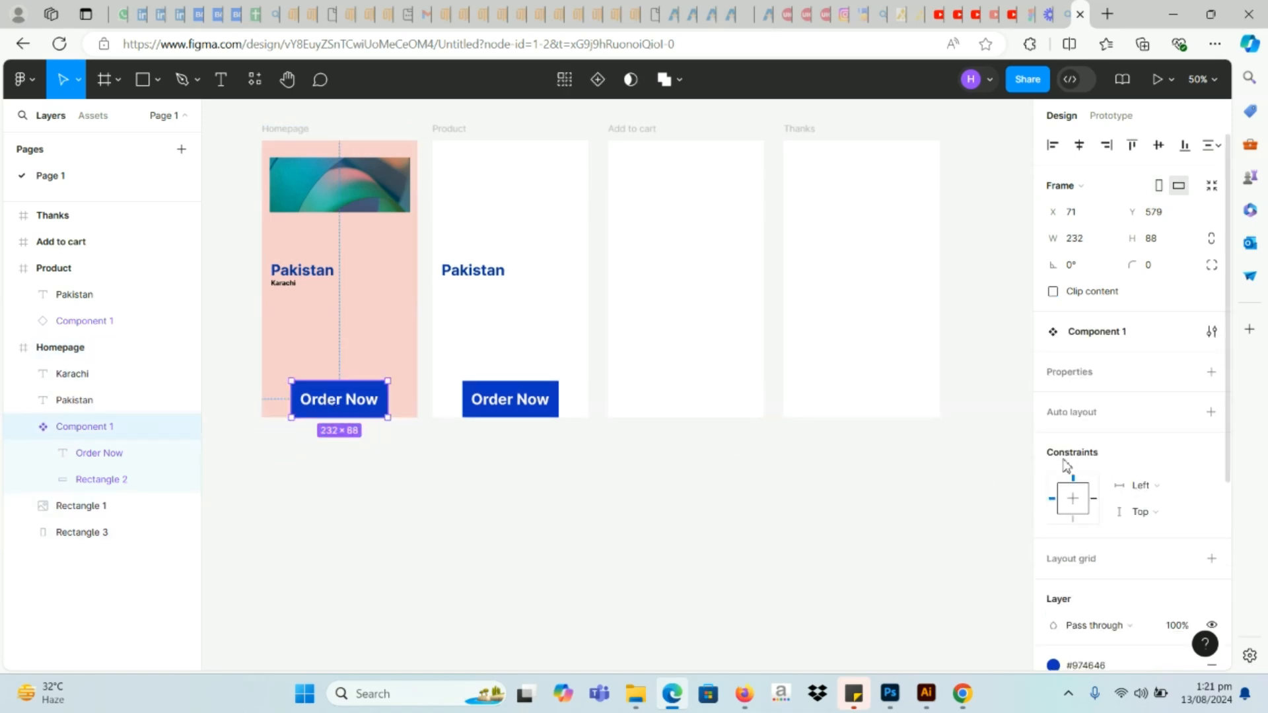
{"action": "left_click", "coordinate": [1182, 489]}
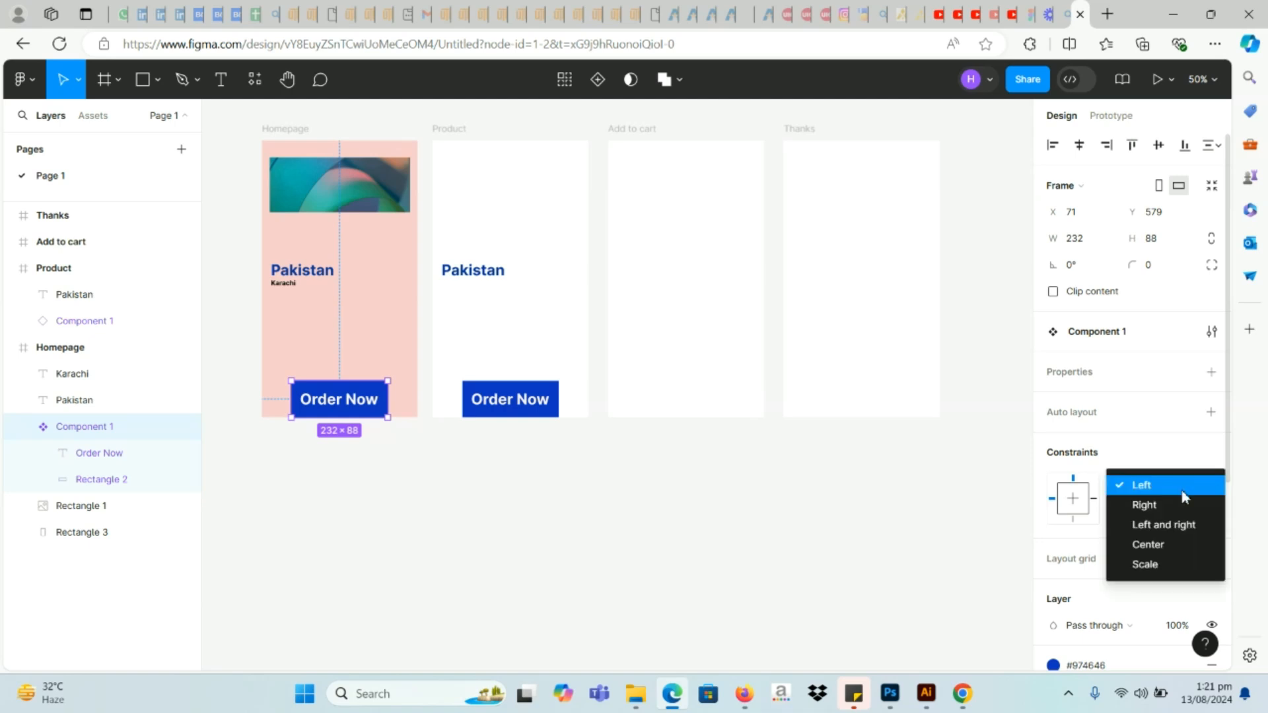
{"action": "left_click", "coordinate": [1165, 546]}
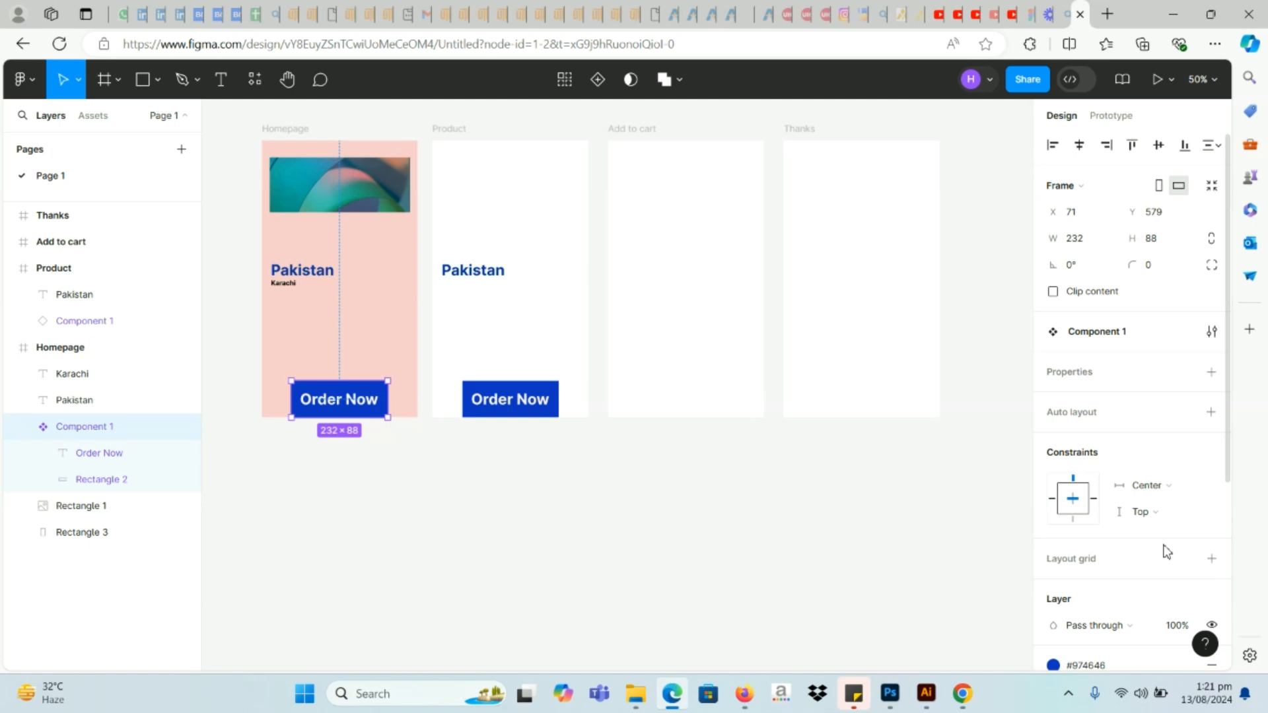
{"action": "left_click", "coordinate": [1187, 511]}
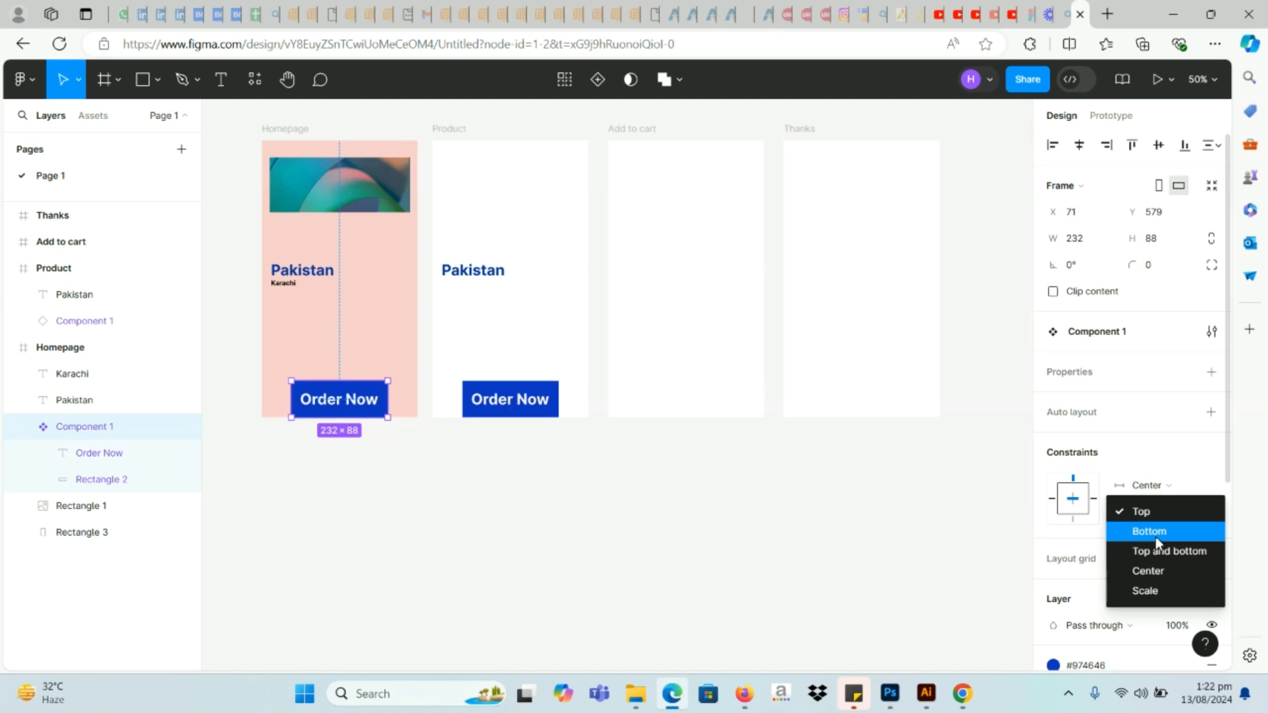
{"action": "left_click", "coordinate": [1154, 536]}
Step: Move the Homepage's Order Now button slightly up from the frame's lower edge
{"action": "left_click", "coordinate": [311, 362]}
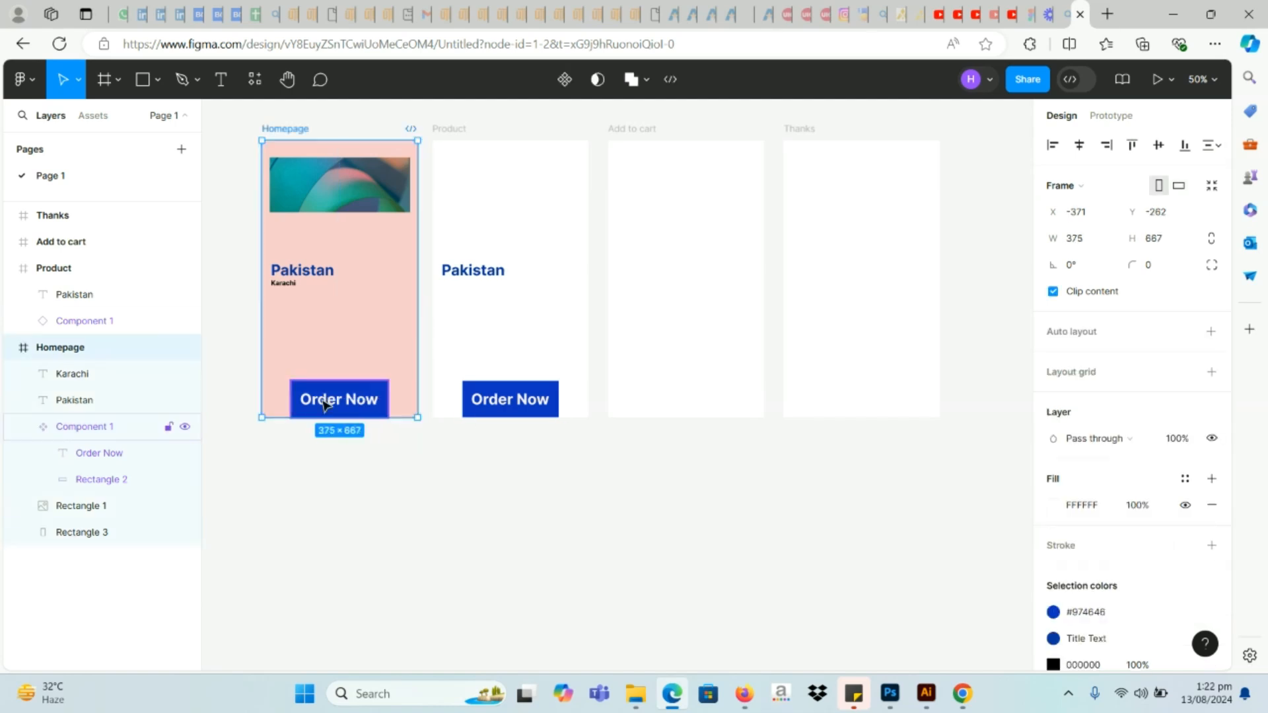
{"action": "mouse_move", "coordinate": [327, 417]}
{"action": "left_mouse_down"}
{"action": "mouse_move", "coordinate": [322, 536]}
{"action": "mouse_move", "coordinate": [319, 410]}
{"action": "mouse_move", "coordinate": [318, 553]}
{"action": "mouse_move", "coordinate": [319, 410]}
{"action": "mouse_move", "coordinate": [321, 529]}
{"action": "mouse_move", "coordinate": [323, 420]}
{"action": "mouse_move", "coordinate": [336, 400]}
{"action": "left_mouse_up"}
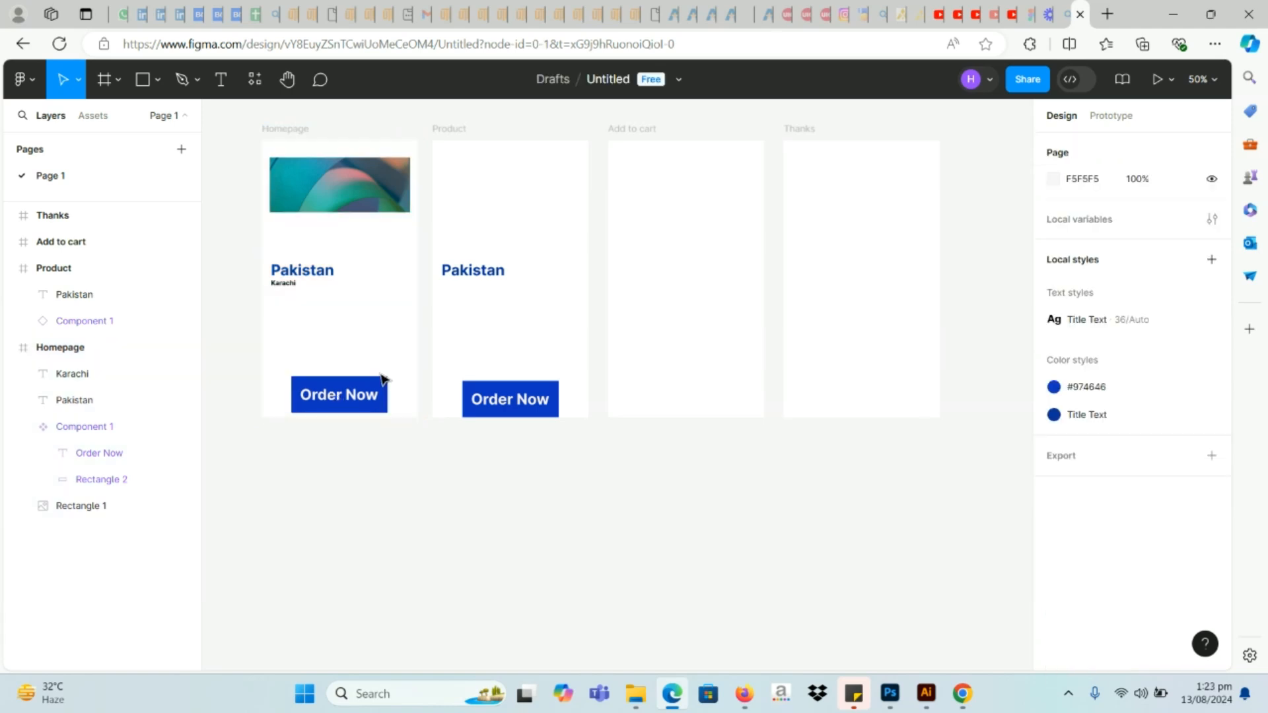
{"action": "left_click", "coordinate": [375, 396]}
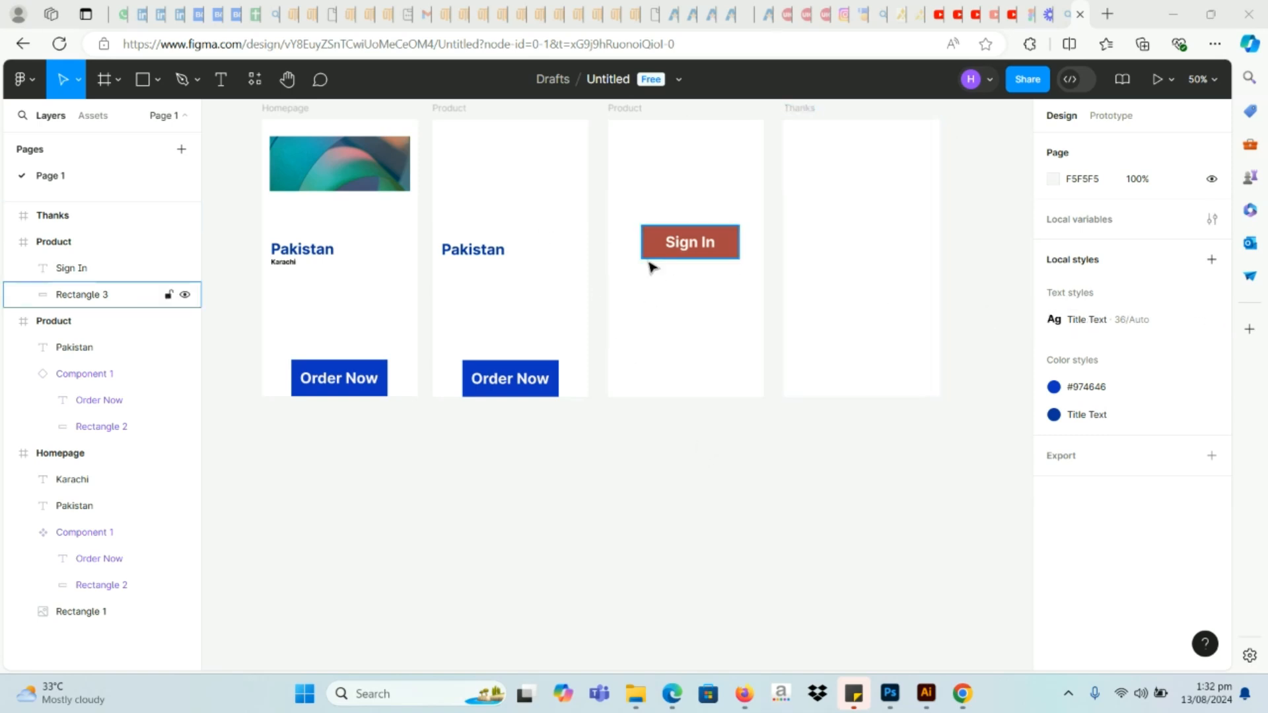
Step: Try adding "Now" to the end of the Sign In button's text, and remove the added word
{"action": "left_click", "coordinate": [684, 248]}
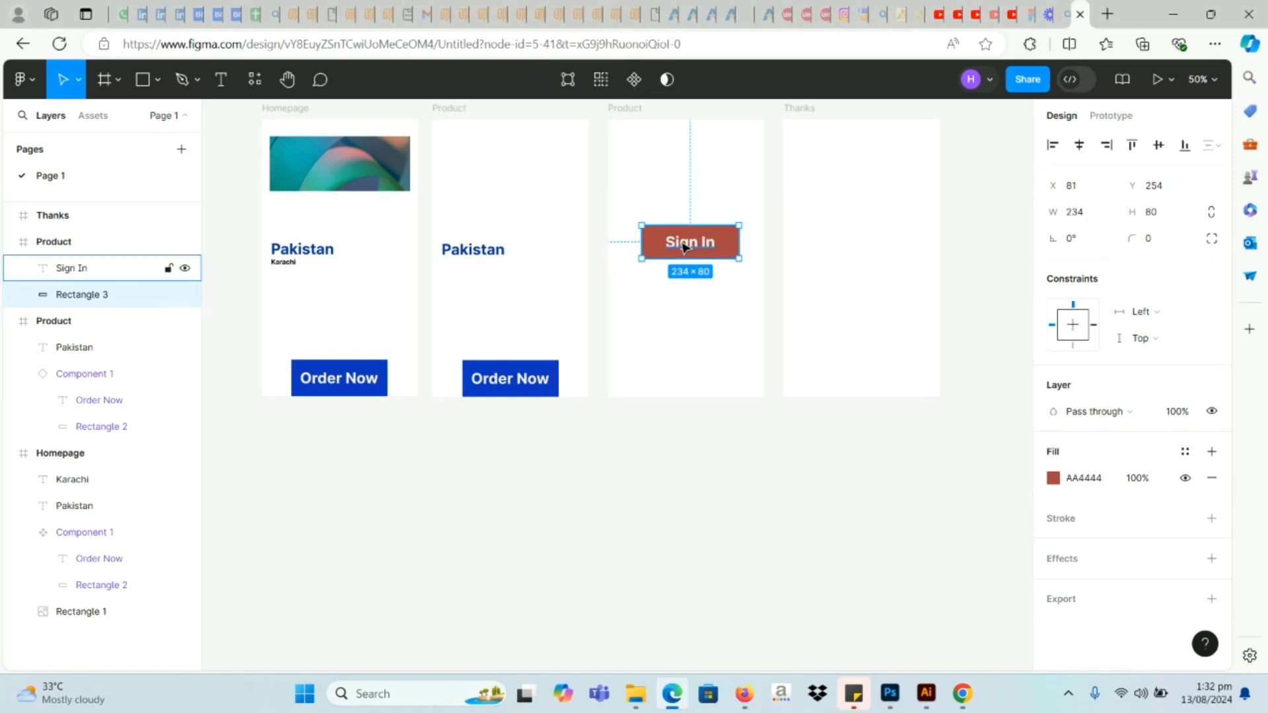
{"action": "left_click", "coordinate": [685, 247]}
{"action": "double_click", "coordinate": [685, 248]}
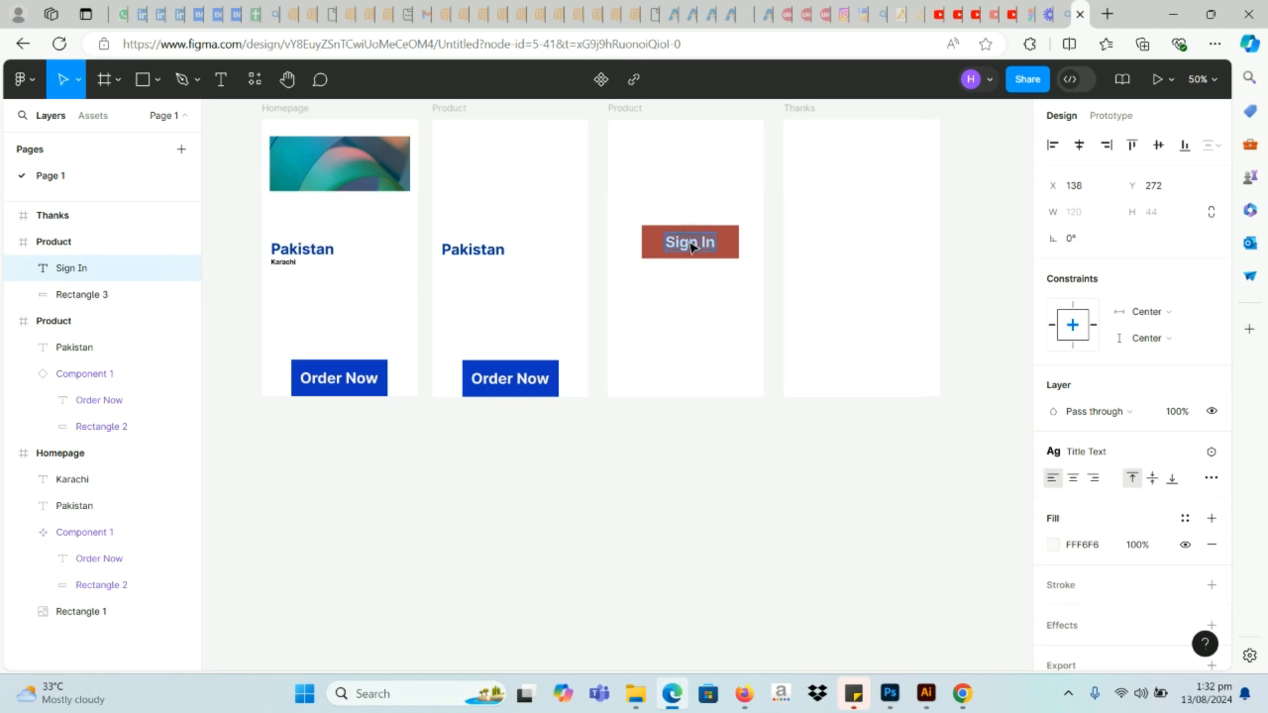
{"action": "left_click", "coordinate": [713, 244]}
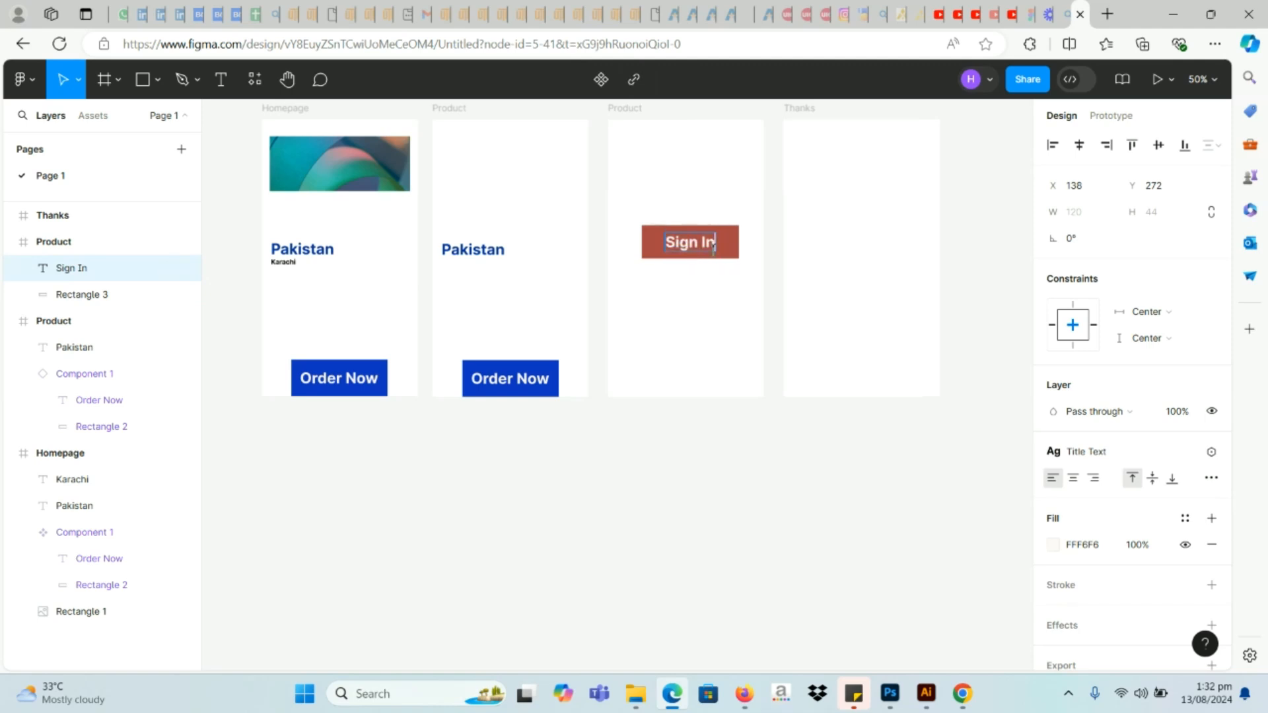
{"action": "type", "text": "Now"}
{"action": "key", "text": "BackSpace"}
{"action": "key", "text": "BackSpace"}
{"action": "key", "text": "BackSpace"}
{"action": "key", "text": "Escape"}
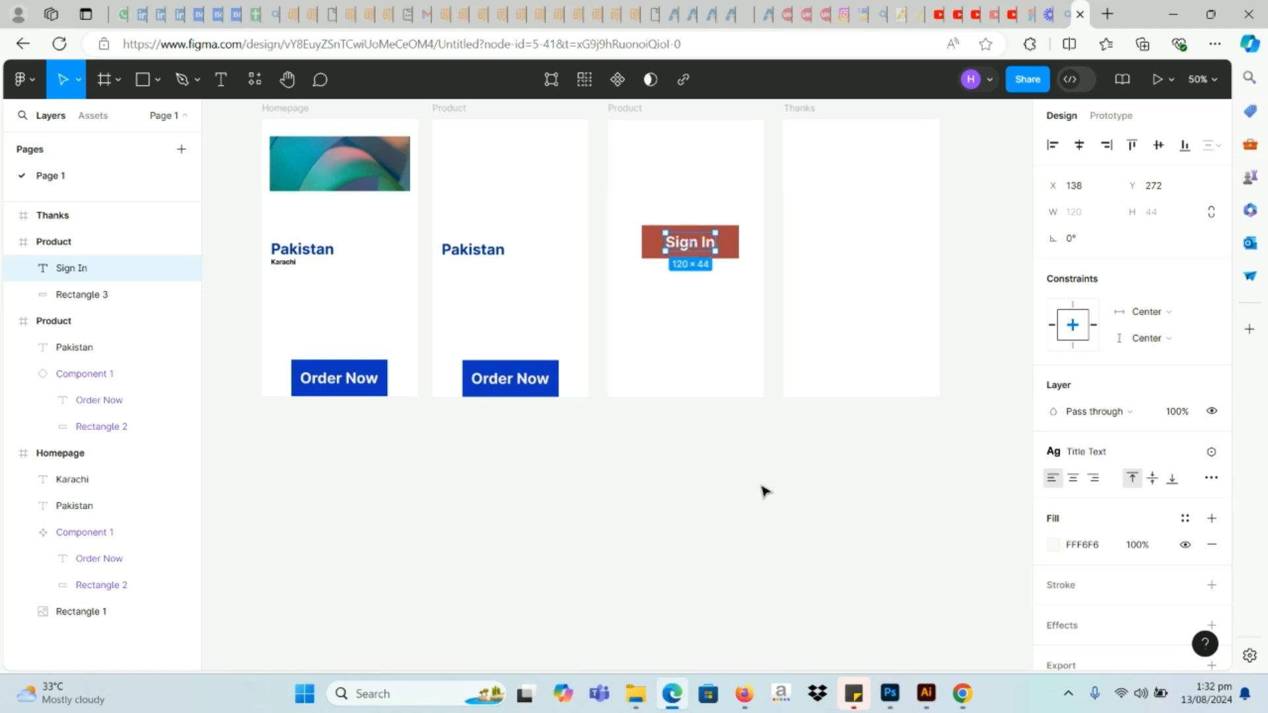
Step: Add auto layout to the Sign In text together with its background Rectangle 3
{"action": "left_click", "coordinate": [644, 242], "text": "shift"}
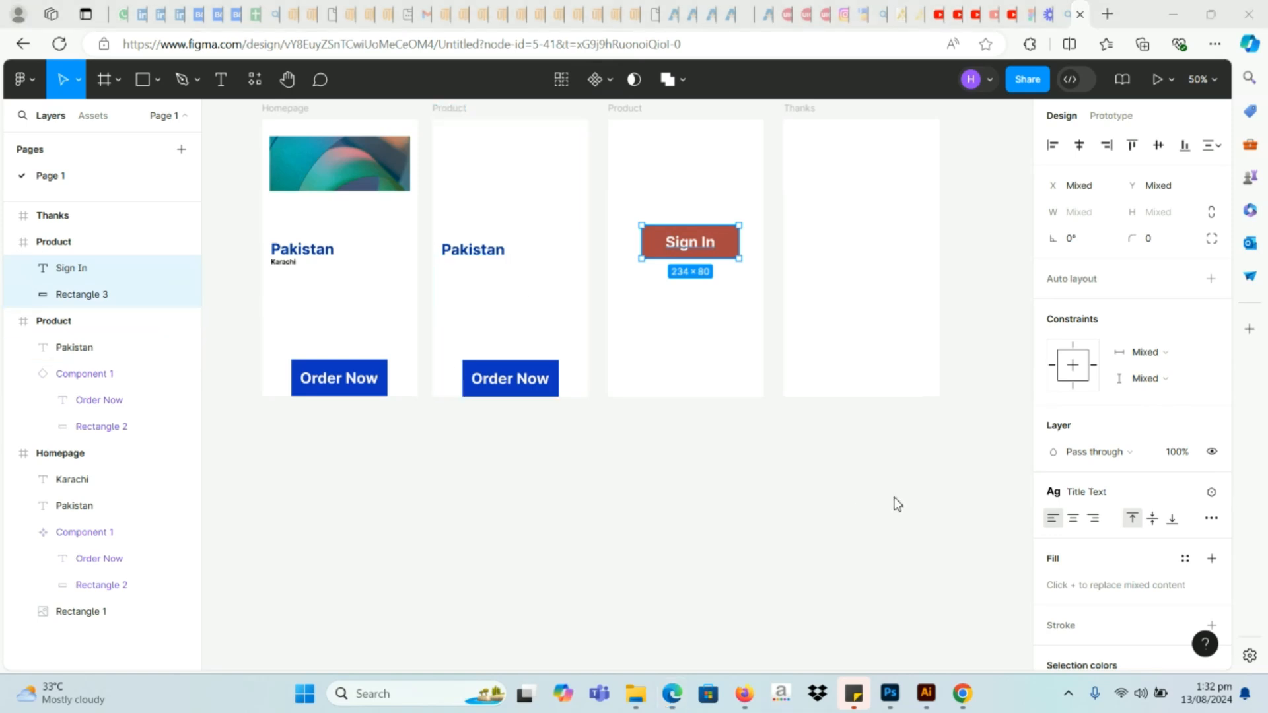
{"action": "left_click", "coordinate": [105, 270]}
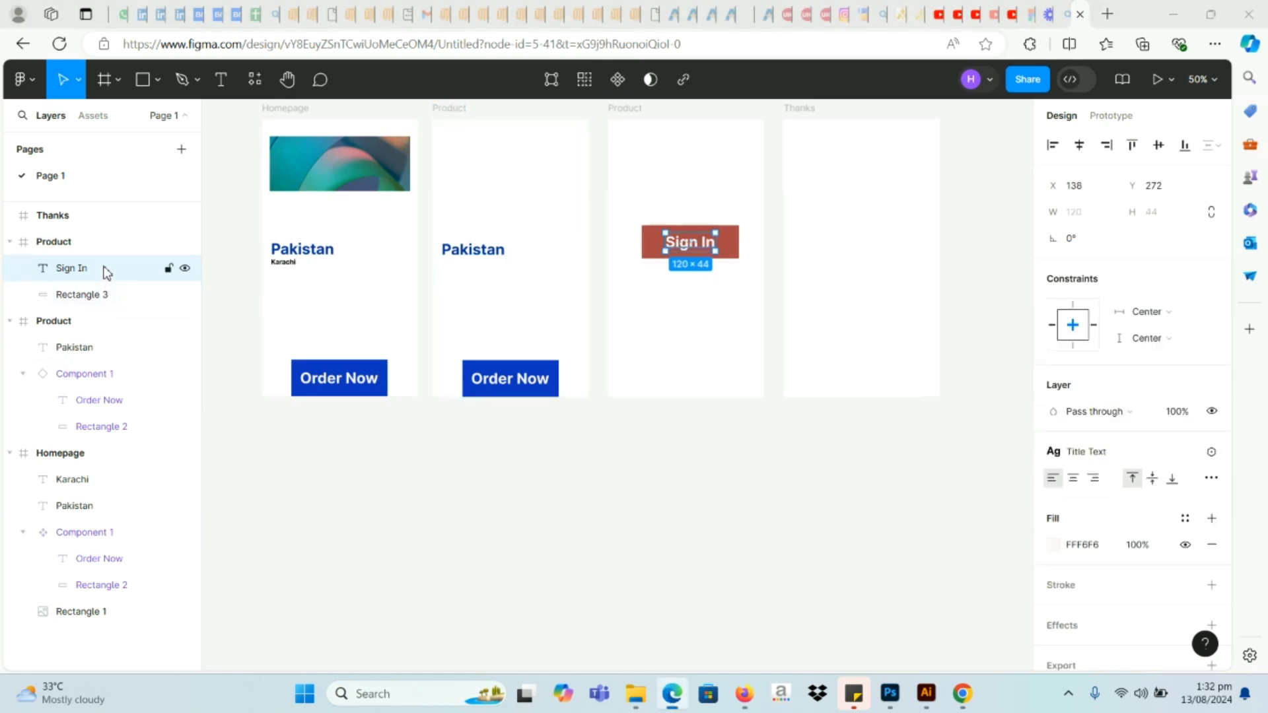
{"action": "left_click", "coordinate": [107, 300], "text": "shift"}
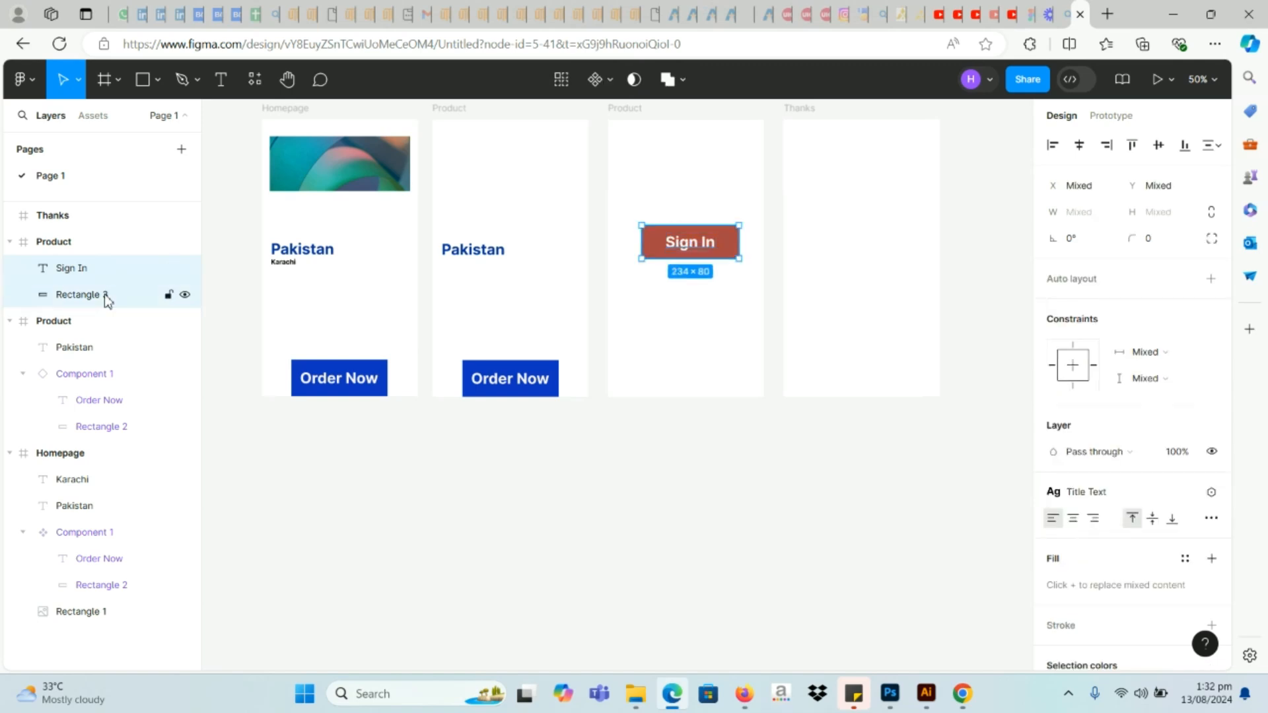
{"action": "left_click", "coordinate": [1212, 279]}
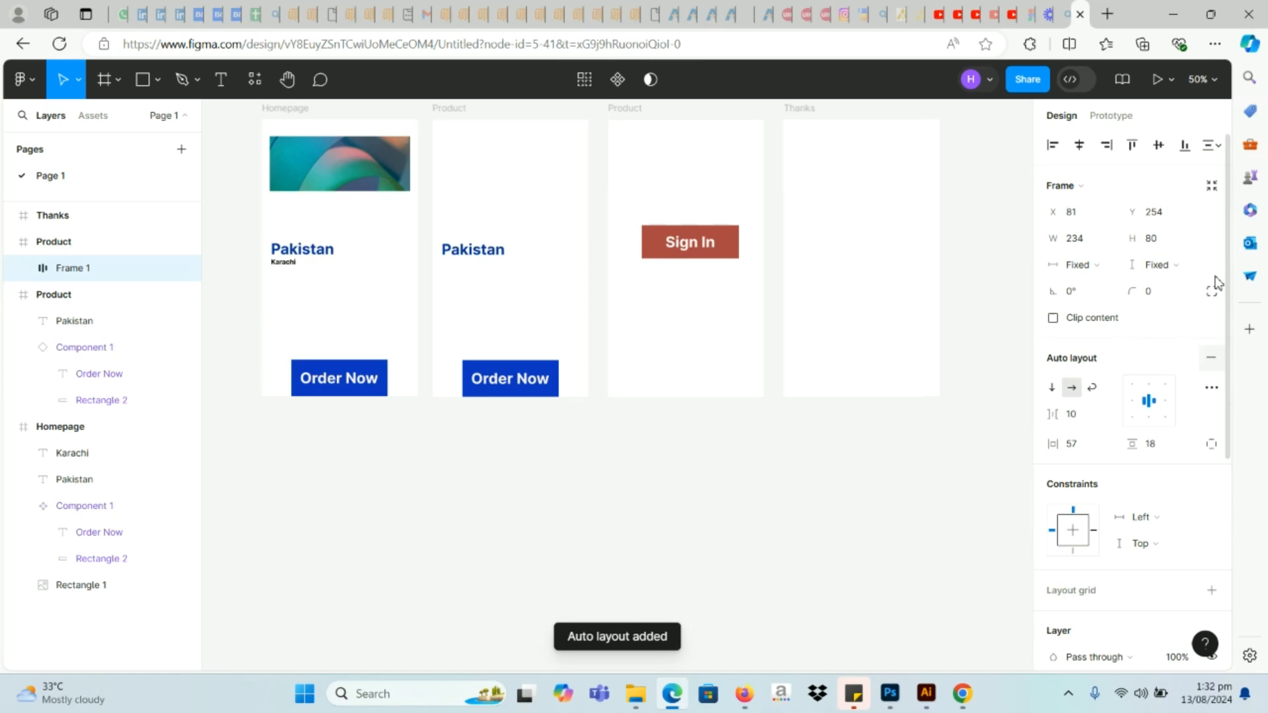
Step: Set both the width and the height of the Sign In auto layout frame to Hug contents
{"action": "left_click", "coordinate": [1106, 269]}
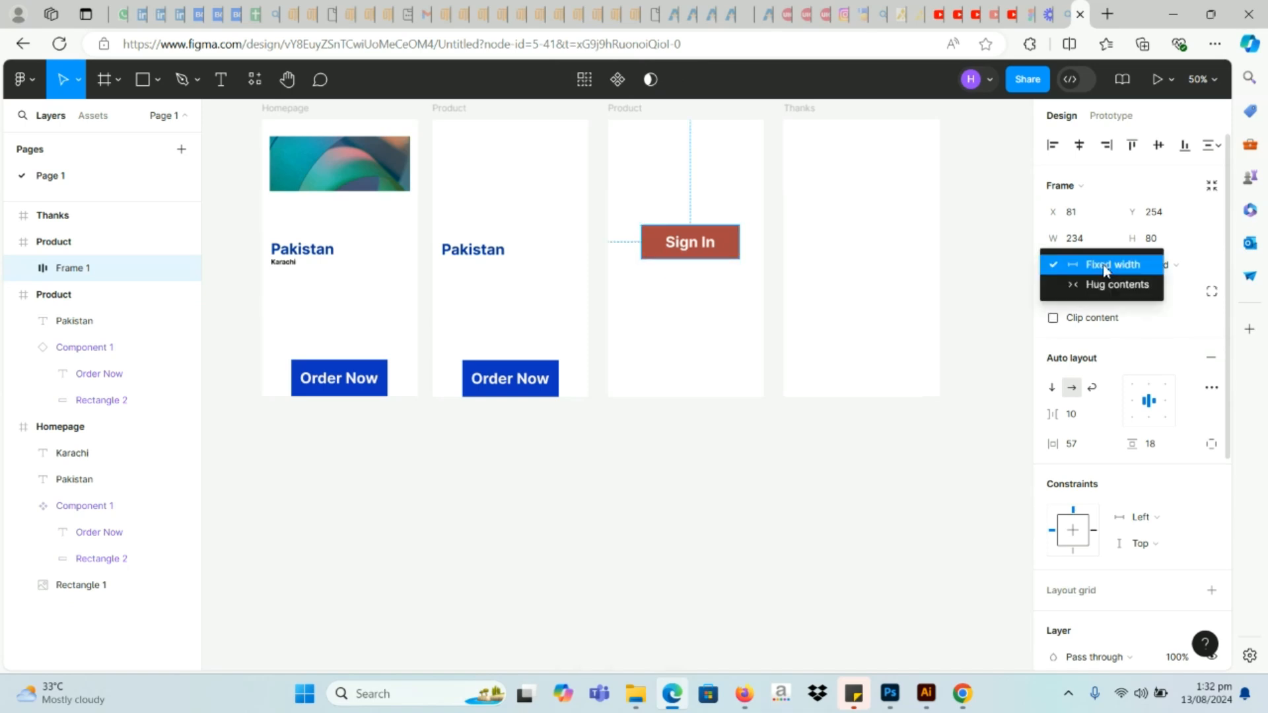
{"action": "left_click", "coordinate": [1101, 288]}
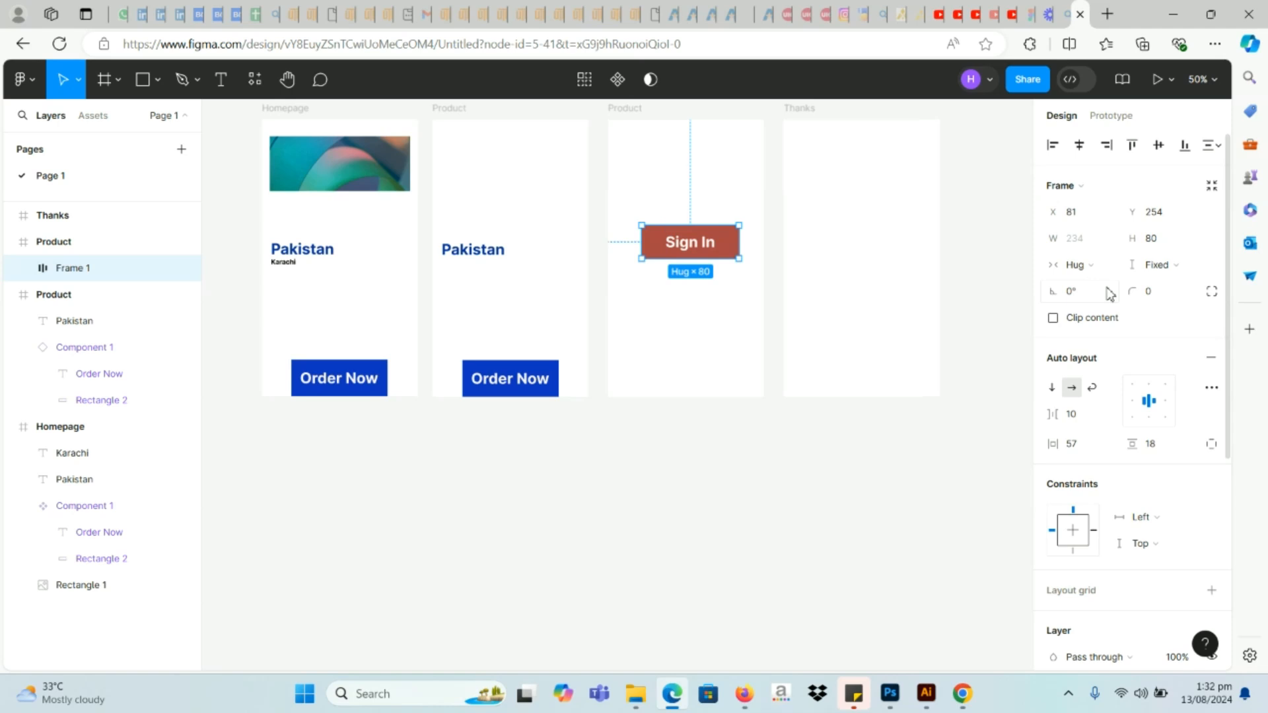
{"action": "left_click", "coordinate": [1181, 271]}
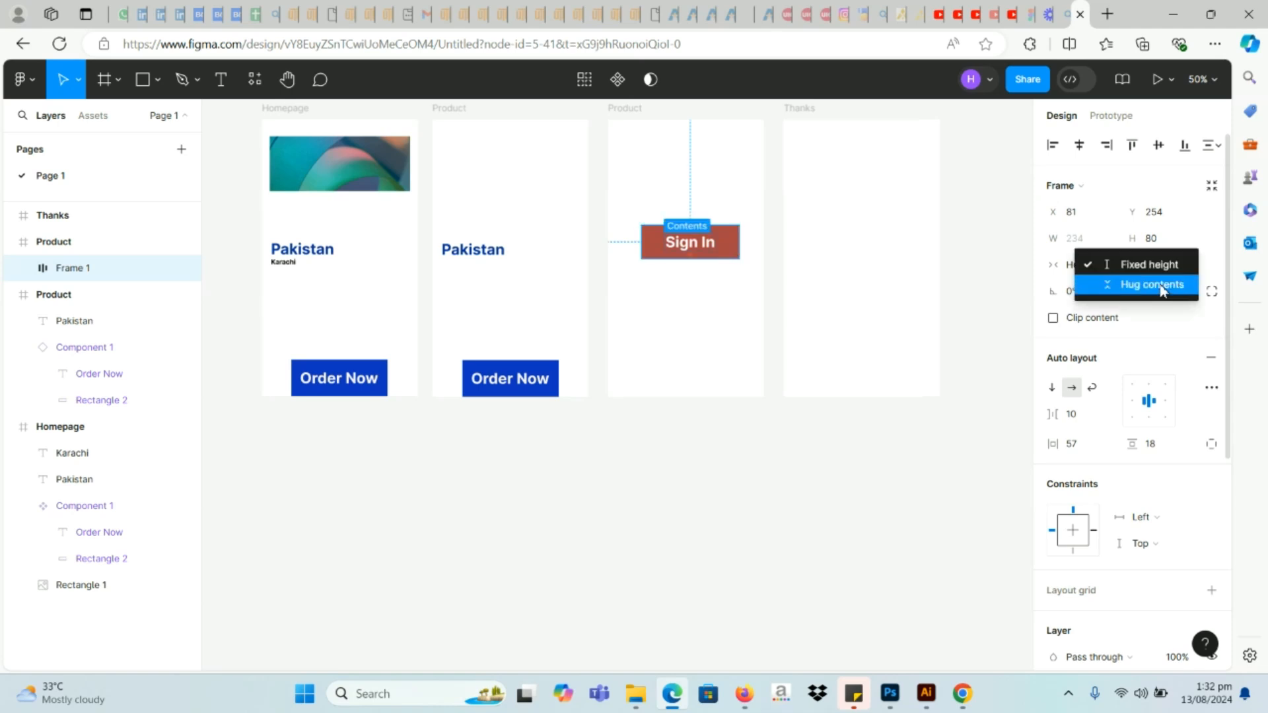
{"action": "left_click", "coordinate": [1158, 284]}
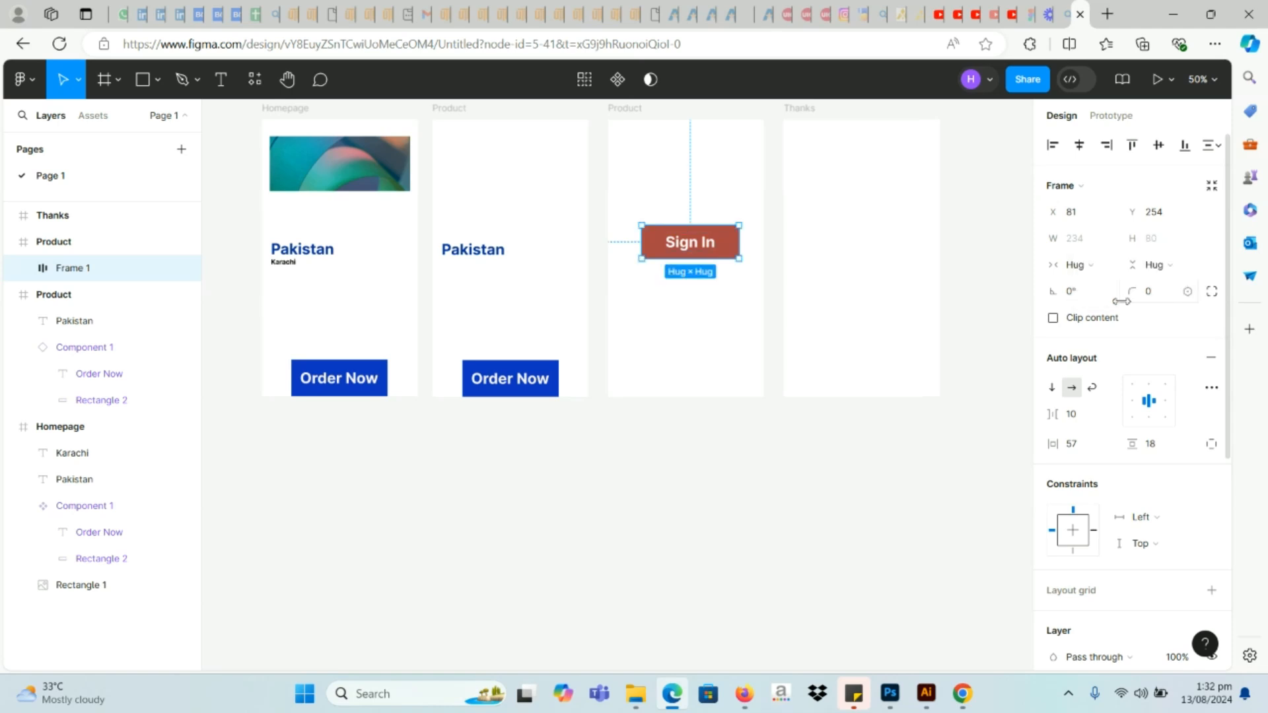
Step: Keep the Sign In auto layout frame's content centered and set its padding to 69 horizontal and 20 vertical
{"action": "left_click", "coordinate": [1132, 402]}
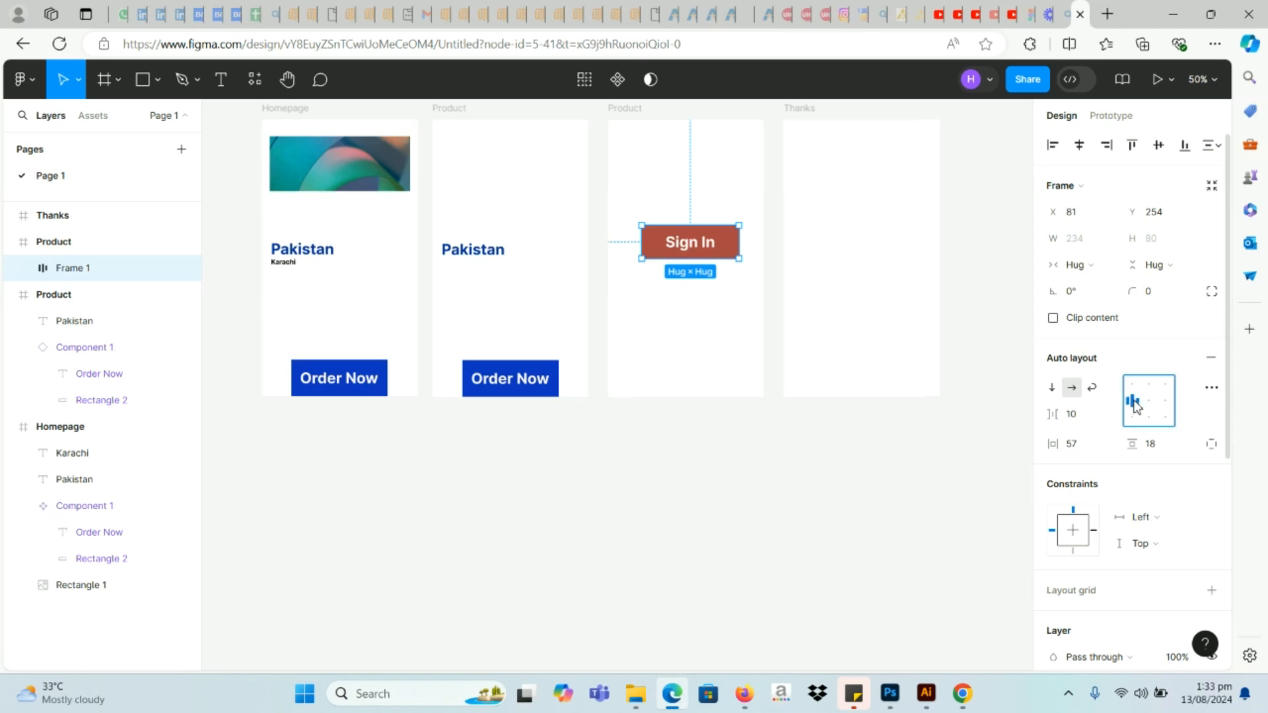
{"action": "left_click", "coordinate": [1148, 402]}
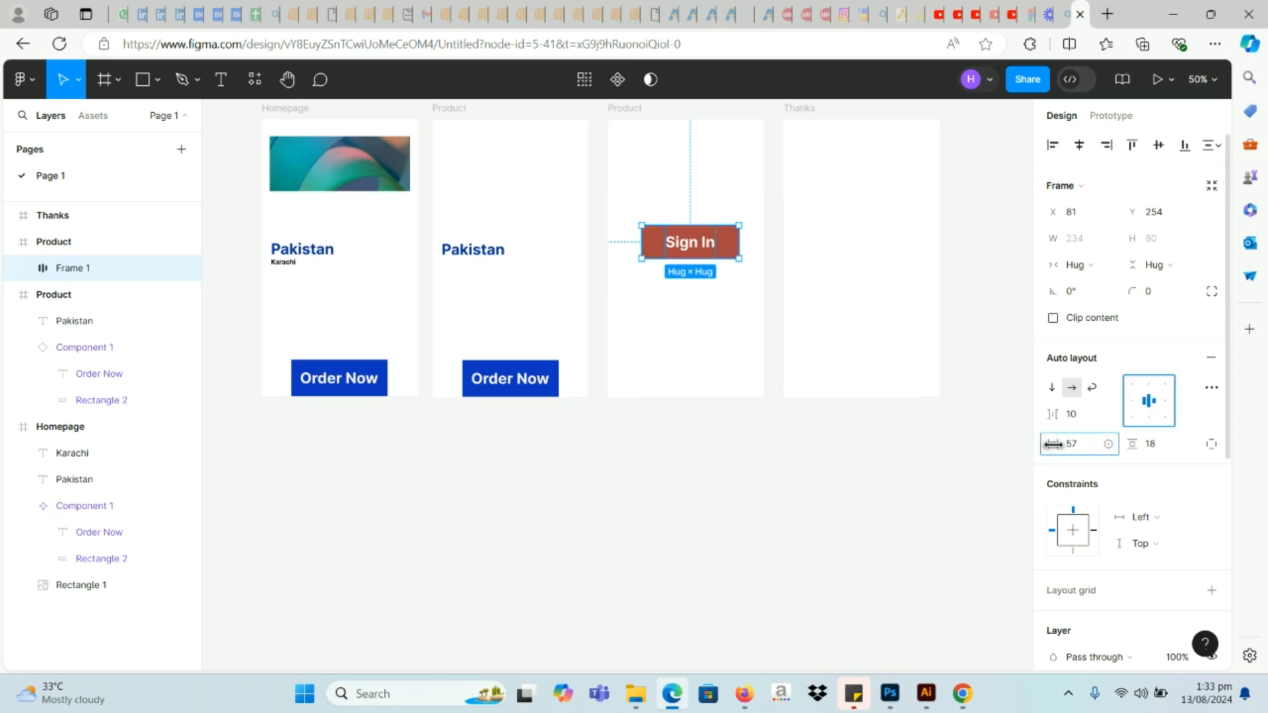
{"action": "left_click_drag", "start_coordinate": [1053, 444], "coordinate": [1135, 444]}
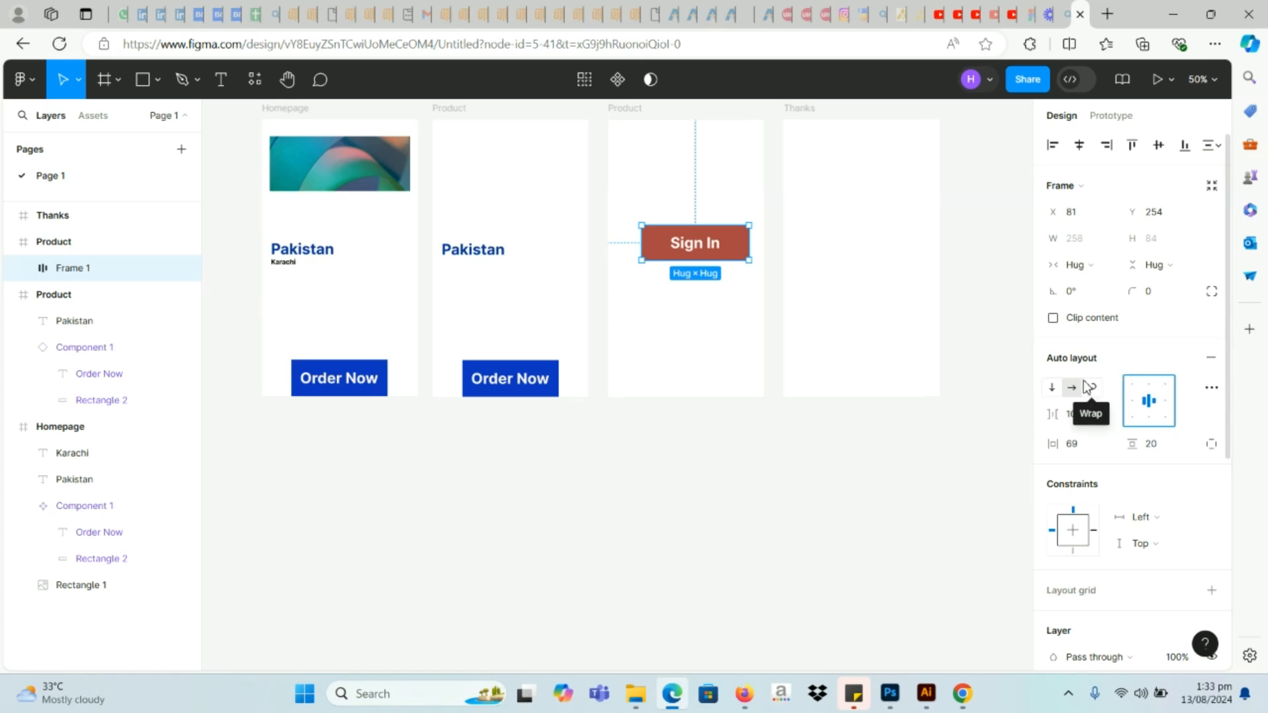
Step: Change the Sign In button's text to "Sign In Now"
{"action": "double_click", "coordinate": [718, 246]}
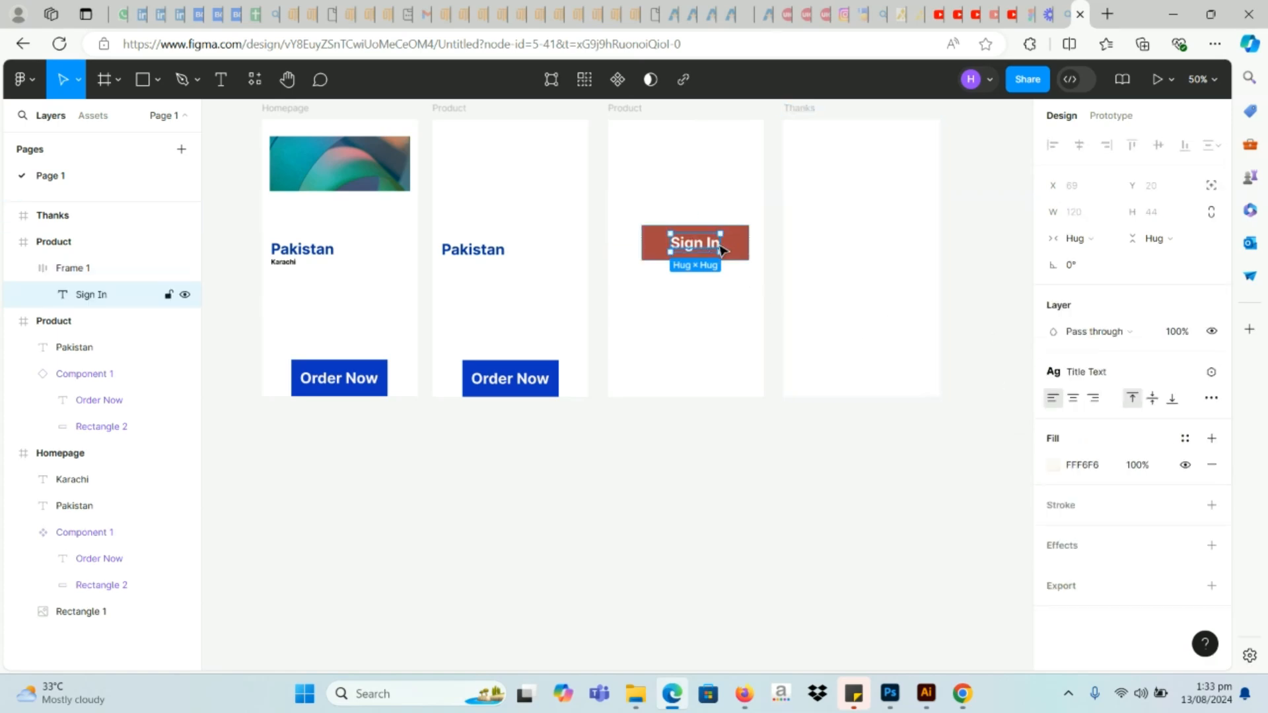
{"action": "double_click", "coordinate": [718, 246]}
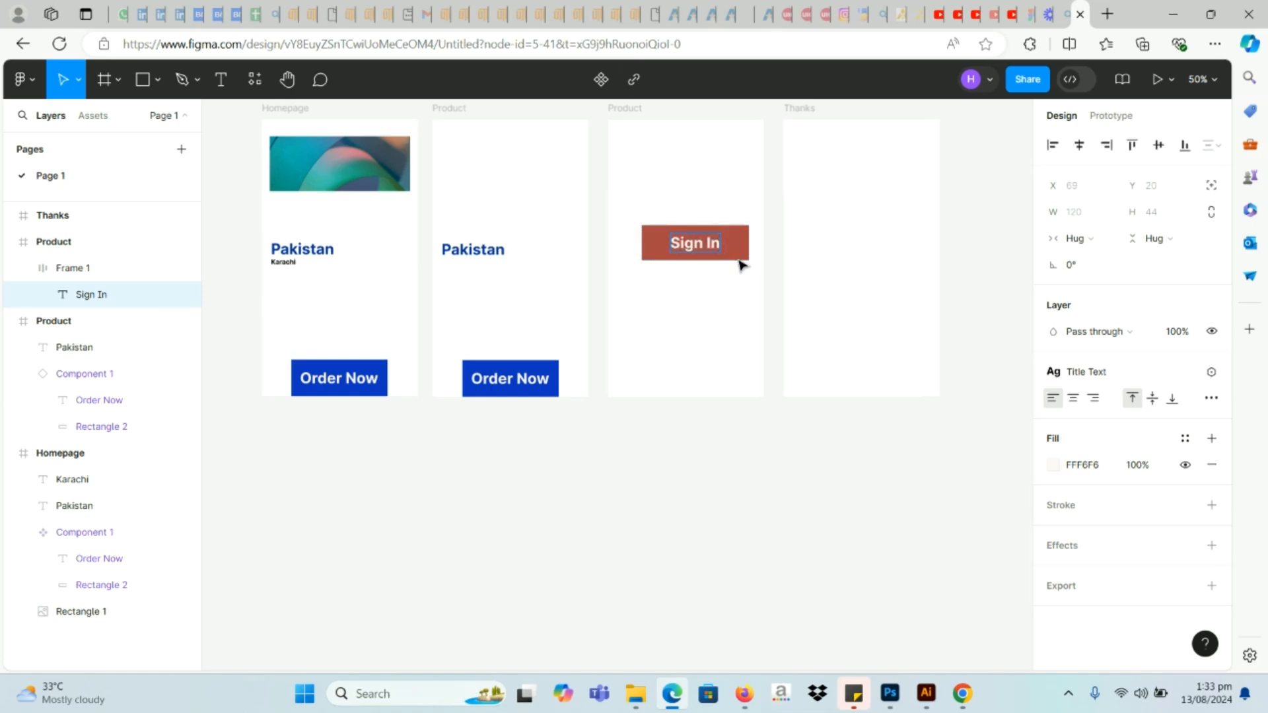
{"action": "key", "text": "Caps_Lock"}
{"action": "type", "text": "N"}
{"action": "key", "text": "Caps_Lock"}
{"action": "key", "text": "BackSpace"}
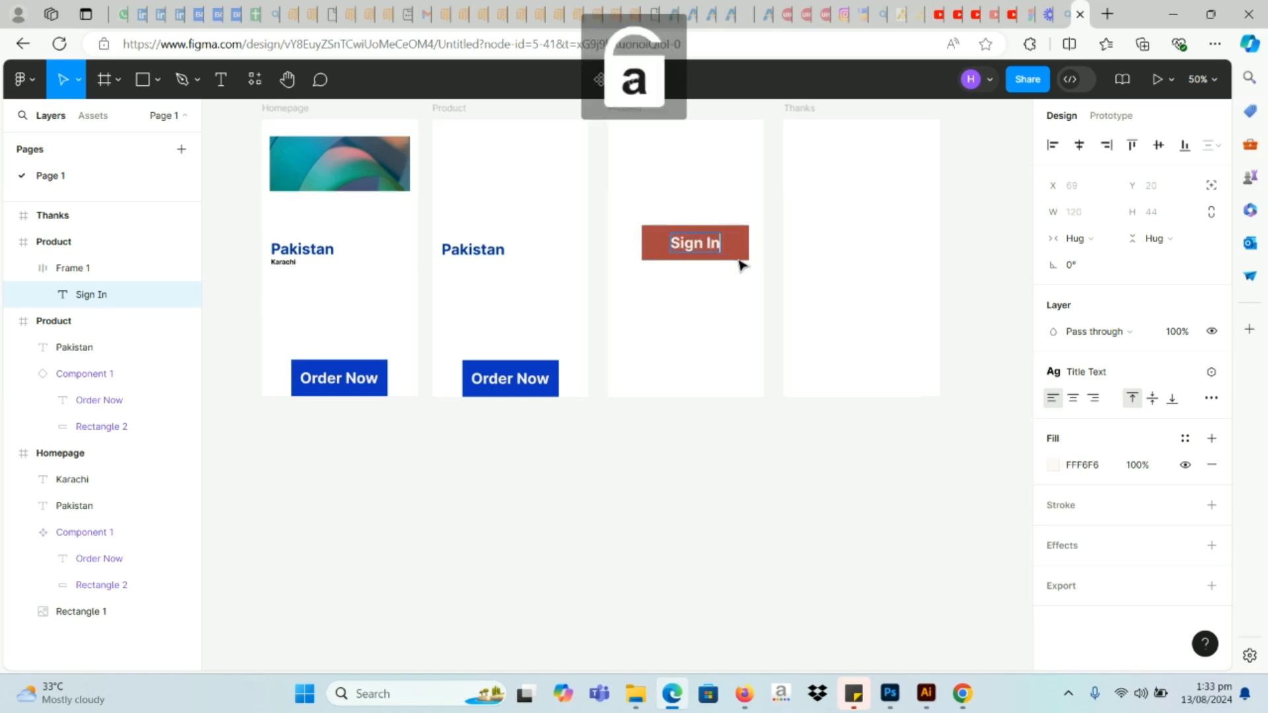
{"action": "type", "text": "n"}
{"action": "key", "text": "BackSpace"}
{"action": "key", "text": "BackSpace"}
{"action": "key", "text": "BackSpace"}
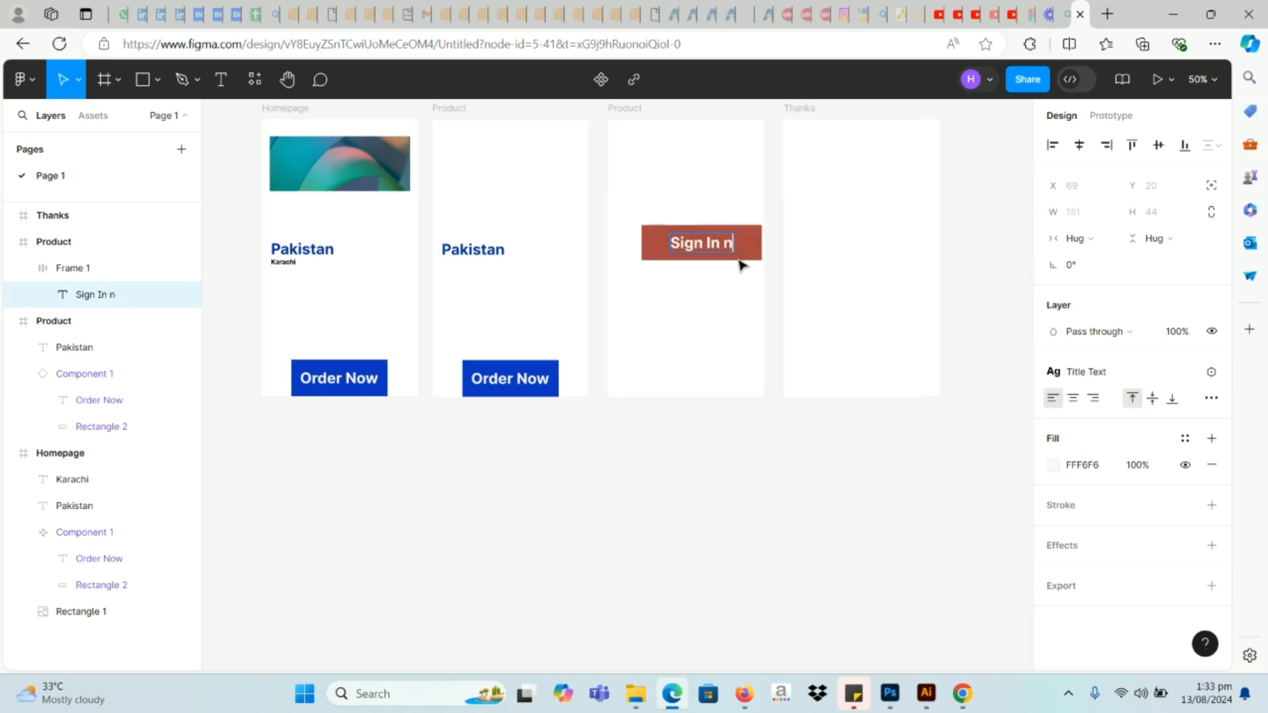
{"action": "key", "text": "Caps_Lock"}
{"action": "type", "text": "N"}
{"action": "key", "text": "Caps_Lock"}
{"action": "type", "text": "ow"}
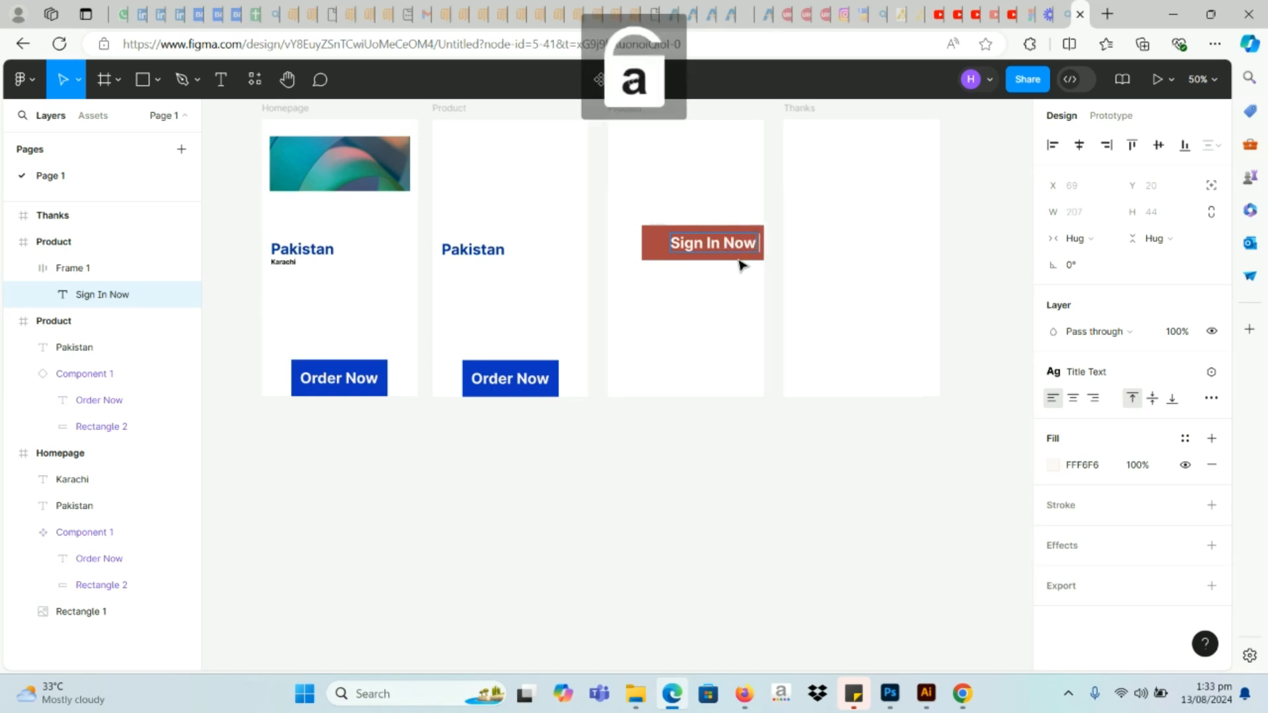
{"action": "key", "text": "Caps_Lock"}
{"action": "type", "text": "RI"}
{"action": "key", "text": "Caps_Lock"}
{"action": "key", "text": "BackSpace"}
{"action": "key", "text": "BackSpace"}
{"action": "key", "text": "BackSpace"}
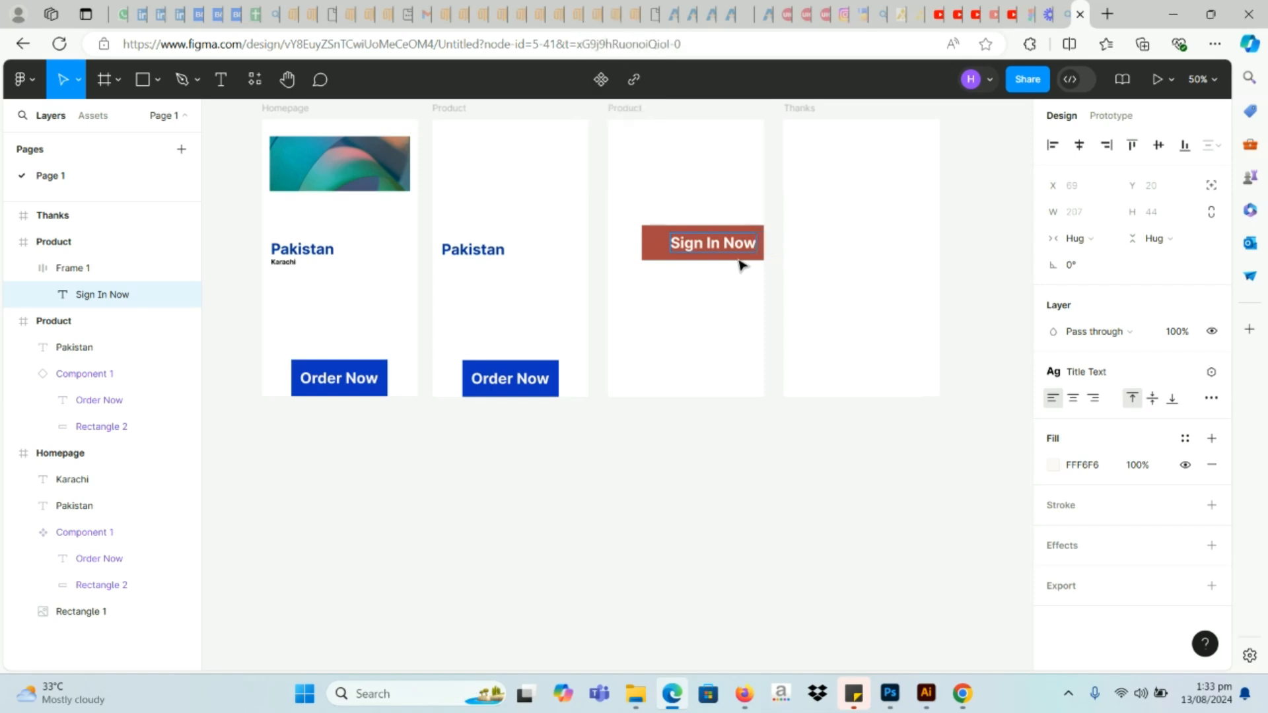
{"action": "key", "text": "Escape"}
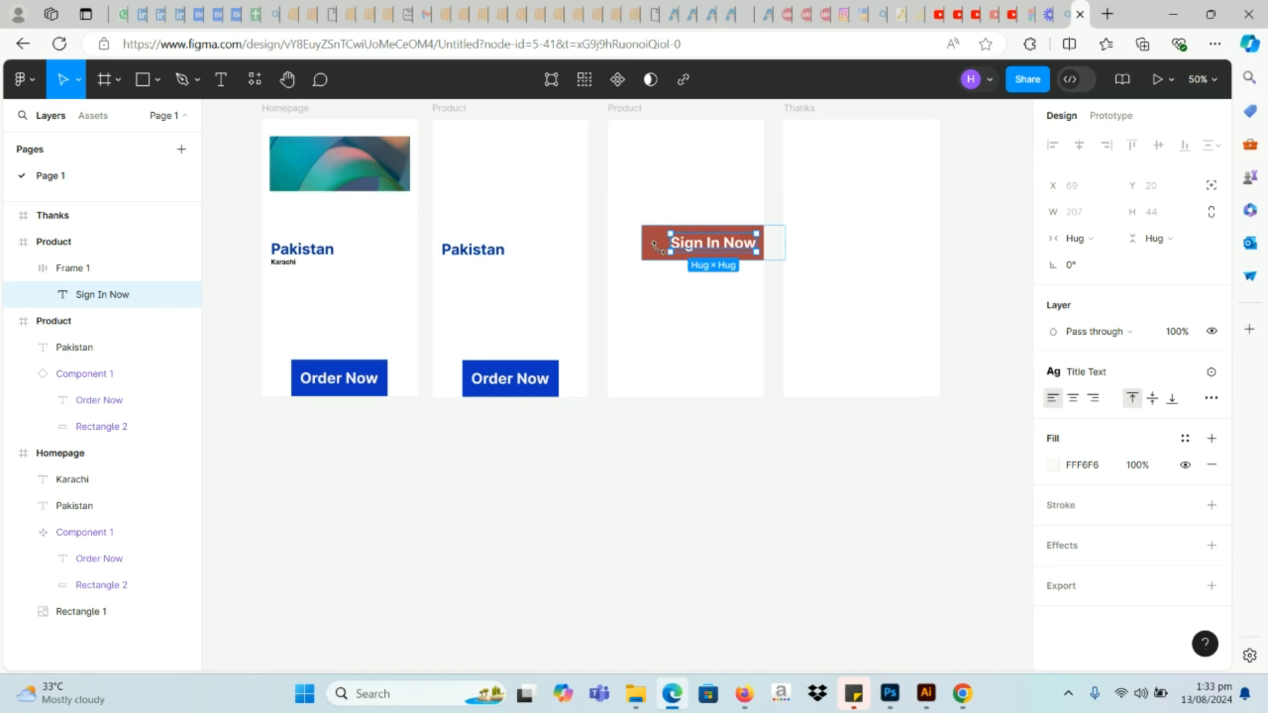
Step: Position the Sign In Now button horizontally centered and low in its Product frame, at X 25, Y 487, with horizontal padding 59
{"action": "left_click", "coordinate": [657, 247]}
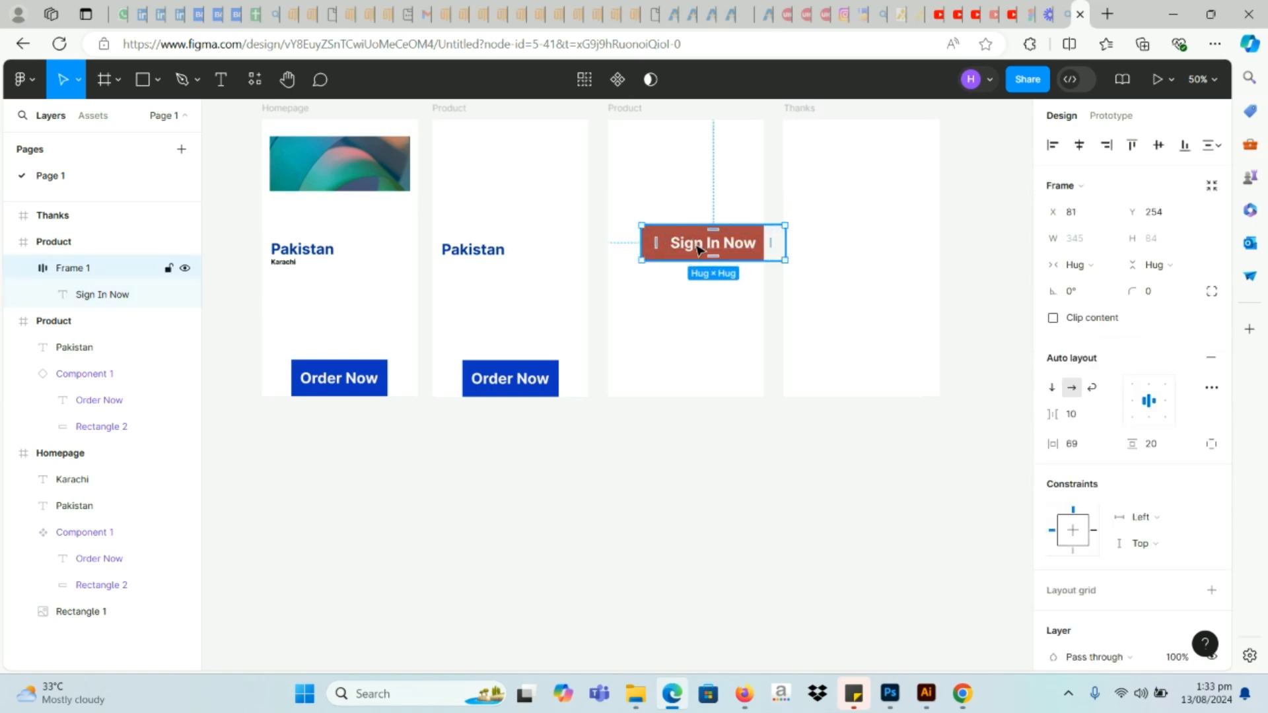
{"action": "left_click_drag", "start_coordinate": [698, 250], "coordinate": [706, 352]}
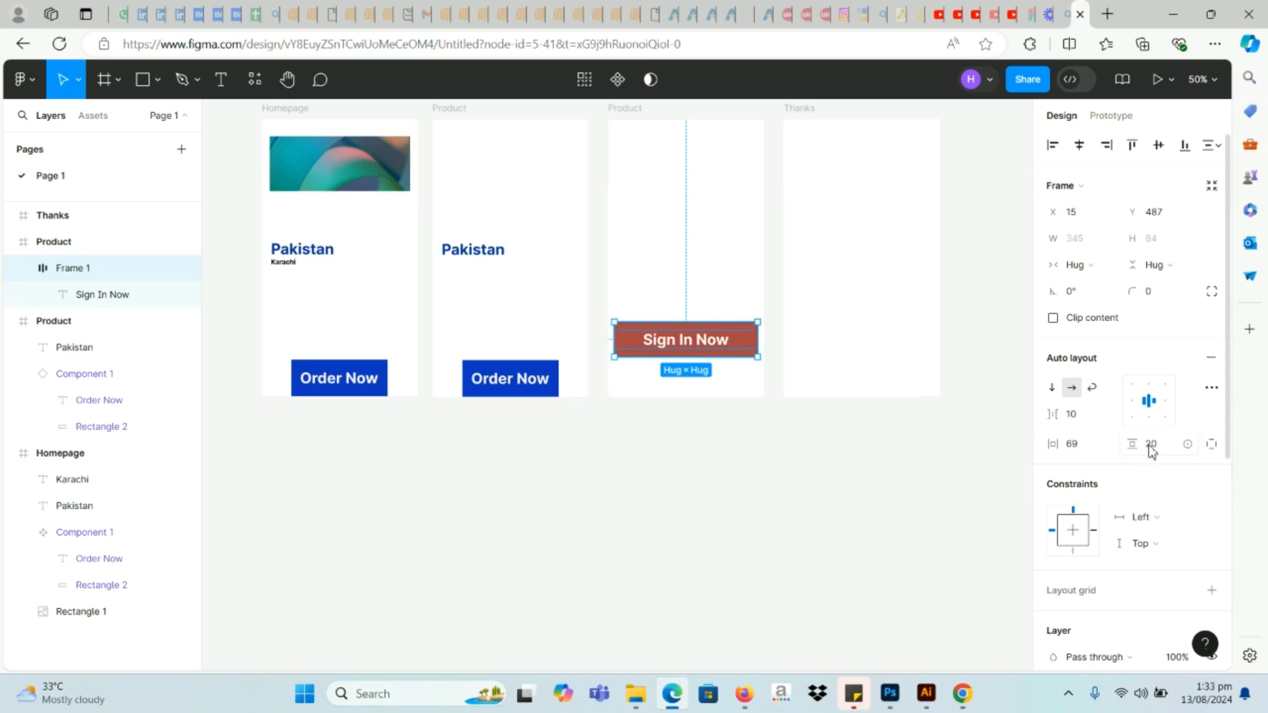
{"action": "left_click_drag", "start_coordinate": [1065, 444], "coordinate": [1050, 447]}
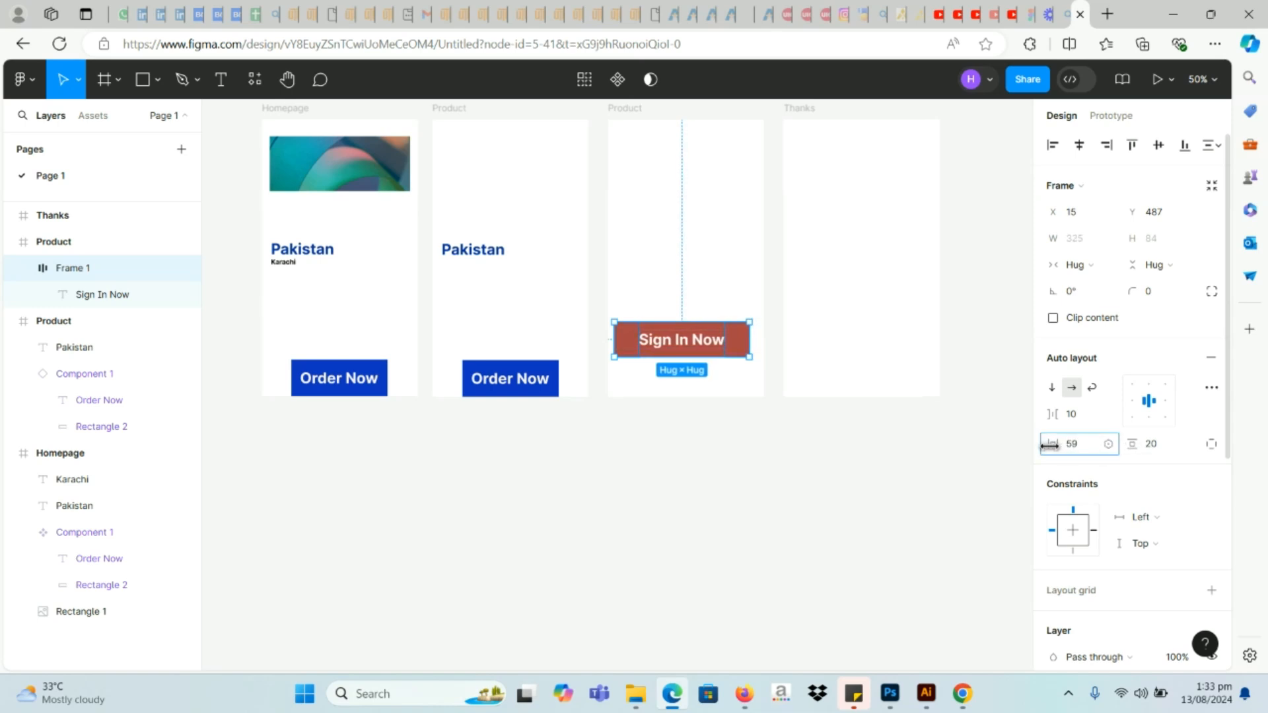
{"action": "left_click", "coordinate": [656, 462]}
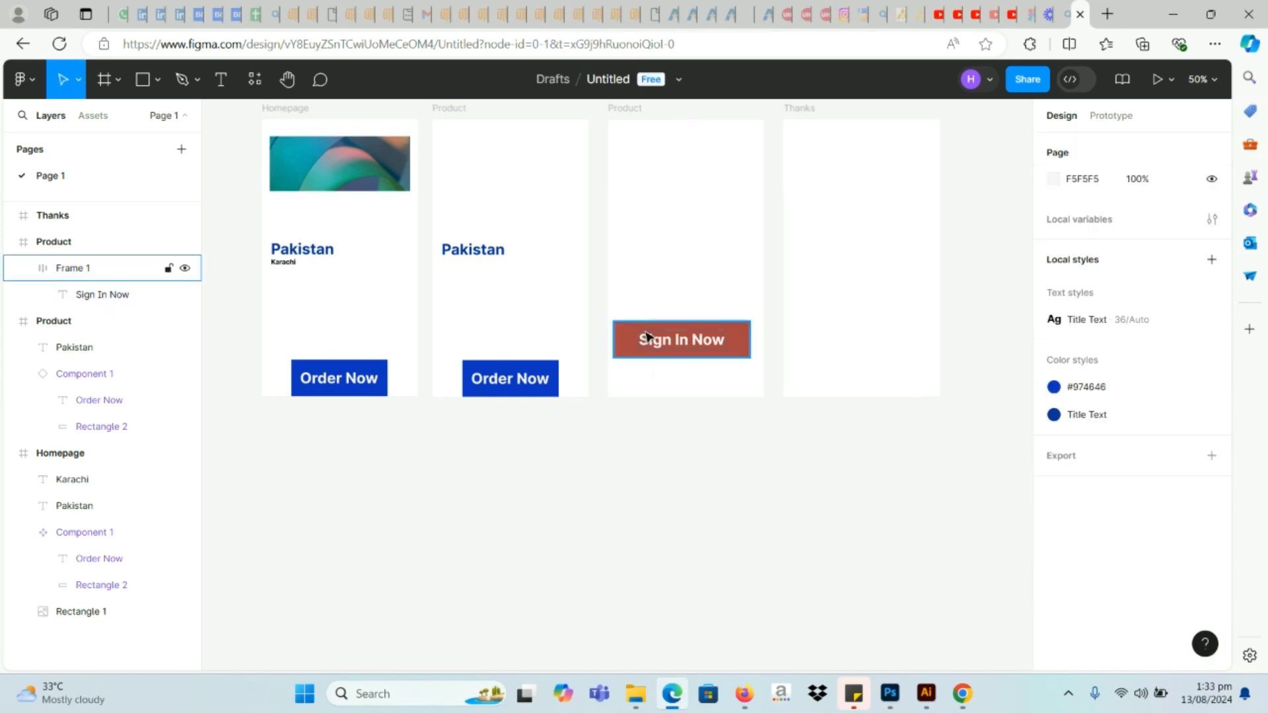
{"action": "left_click_drag", "start_coordinate": [650, 340], "coordinate": [654, 337]}
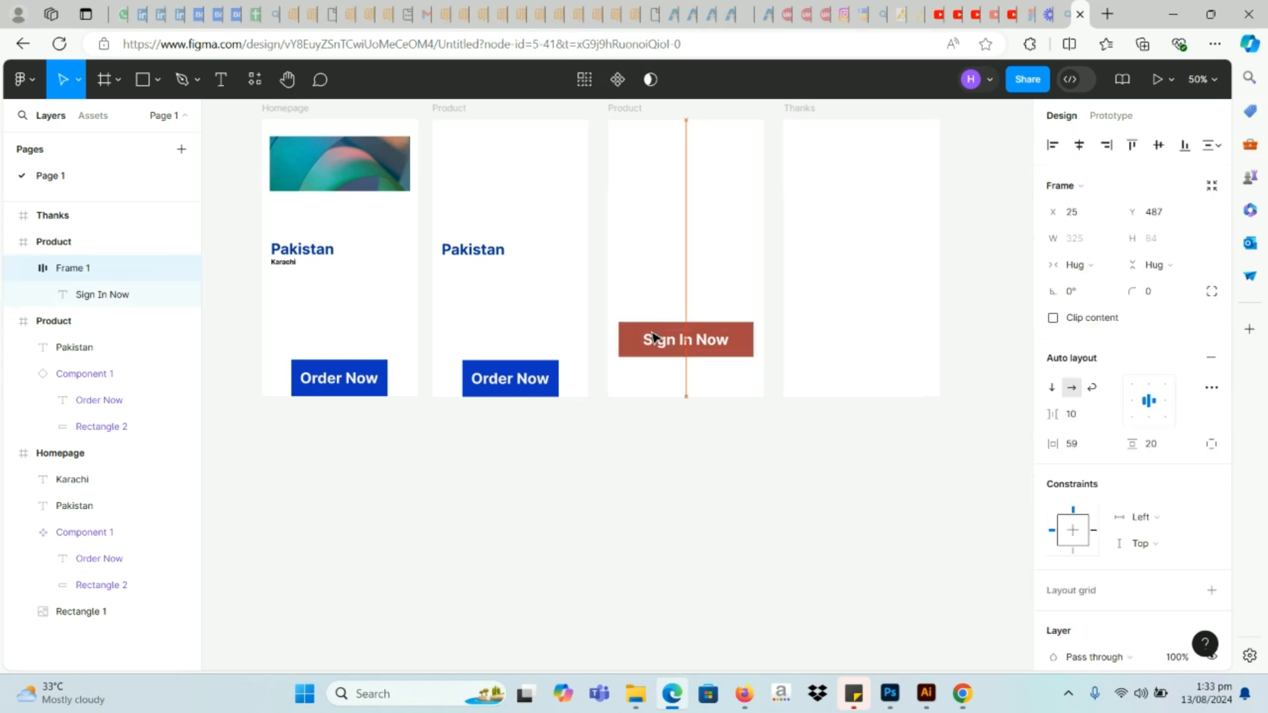
{"action": "left_click", "coordinate": [719, 510]}
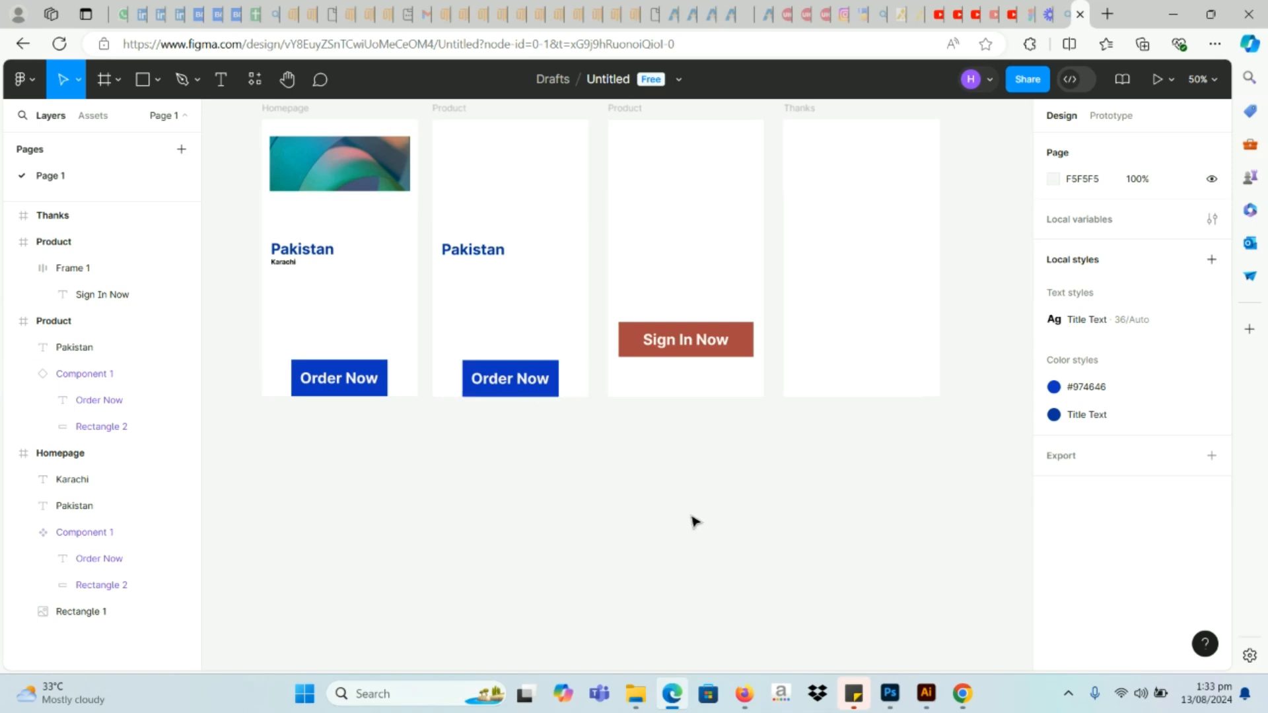
Step: Duplicate the Homepage's banner image near the upper edge of the Thanks frame and of the Product frame beside Homepage
{"action": "scroll", "coordinate": [592, 521], "scroll_direction": "up", "scroll_amount": 3}
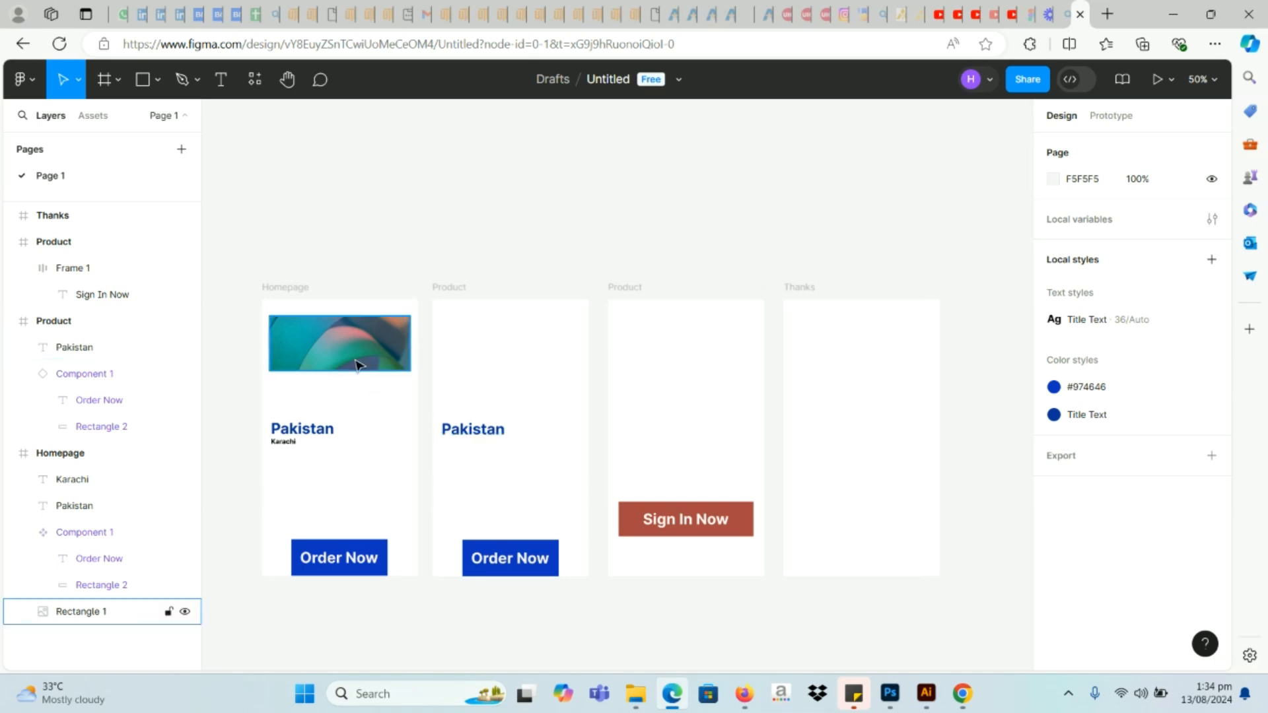
{"action": "left_click_drag", "start_coordinate": [358, 363], "coordinate": [882, 375]}
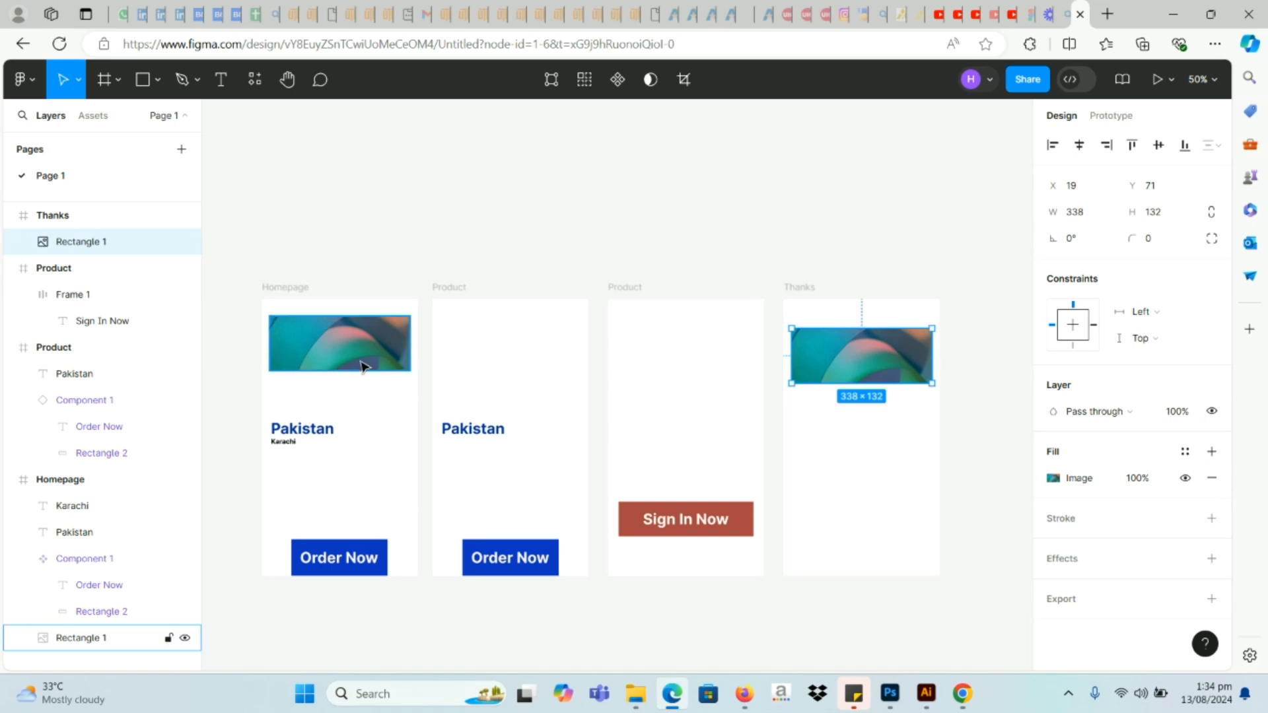
{"action": "left_click_drag", "start_coordinate": [362, 366], "coordinate": [520, 370]}
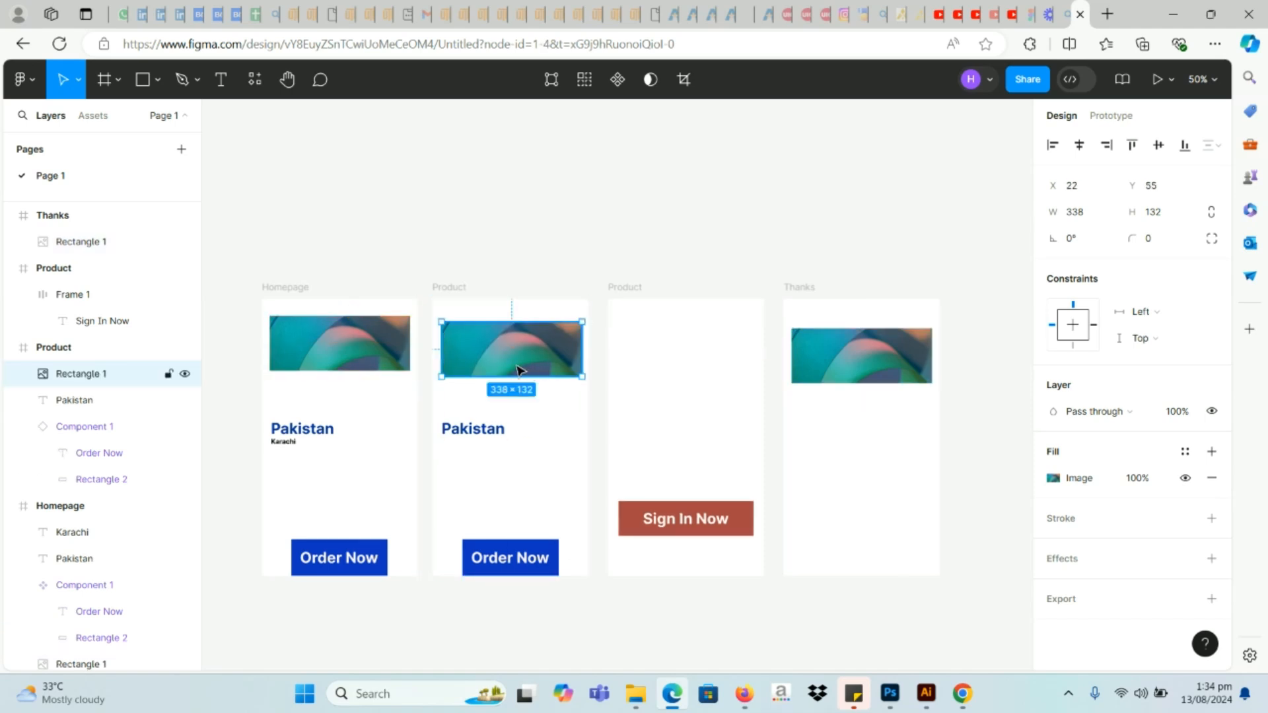
{"action": "left_click", "coordinate": [681, 520]}
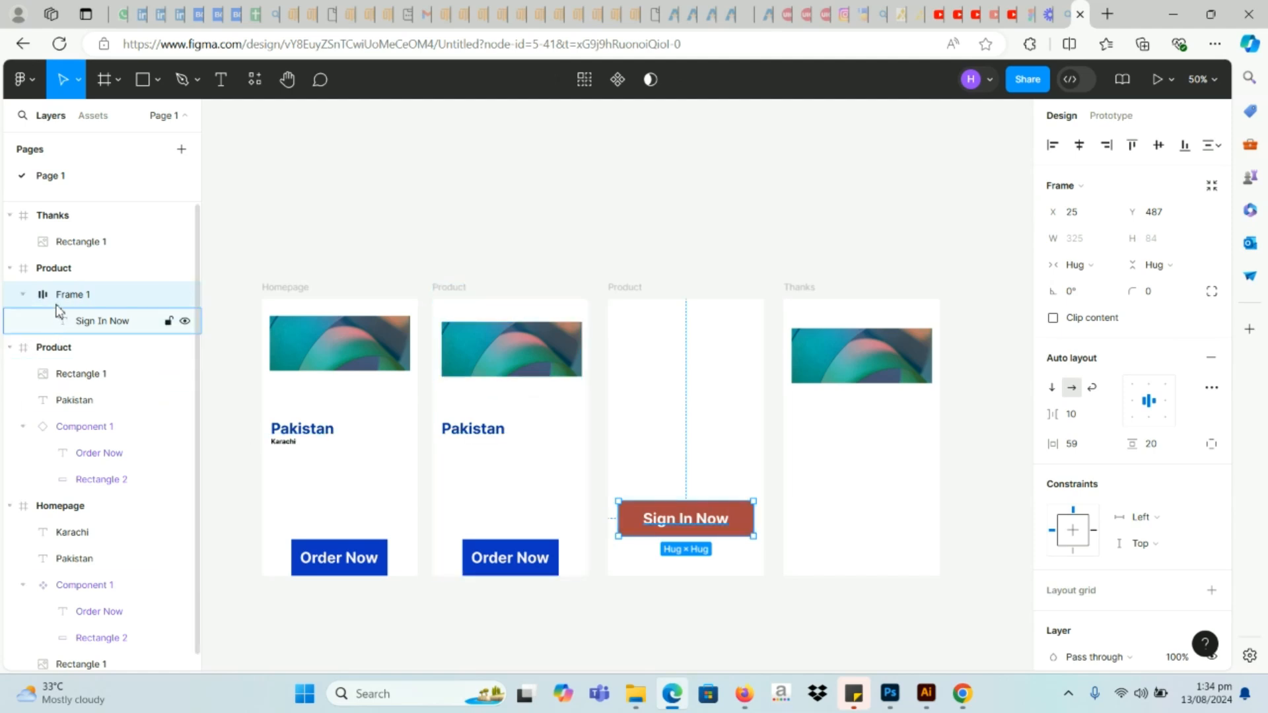
{"action": "left_click", "coordinate": [22, 295]}
{"action": "left_click", "coordinate": [23, 295]}
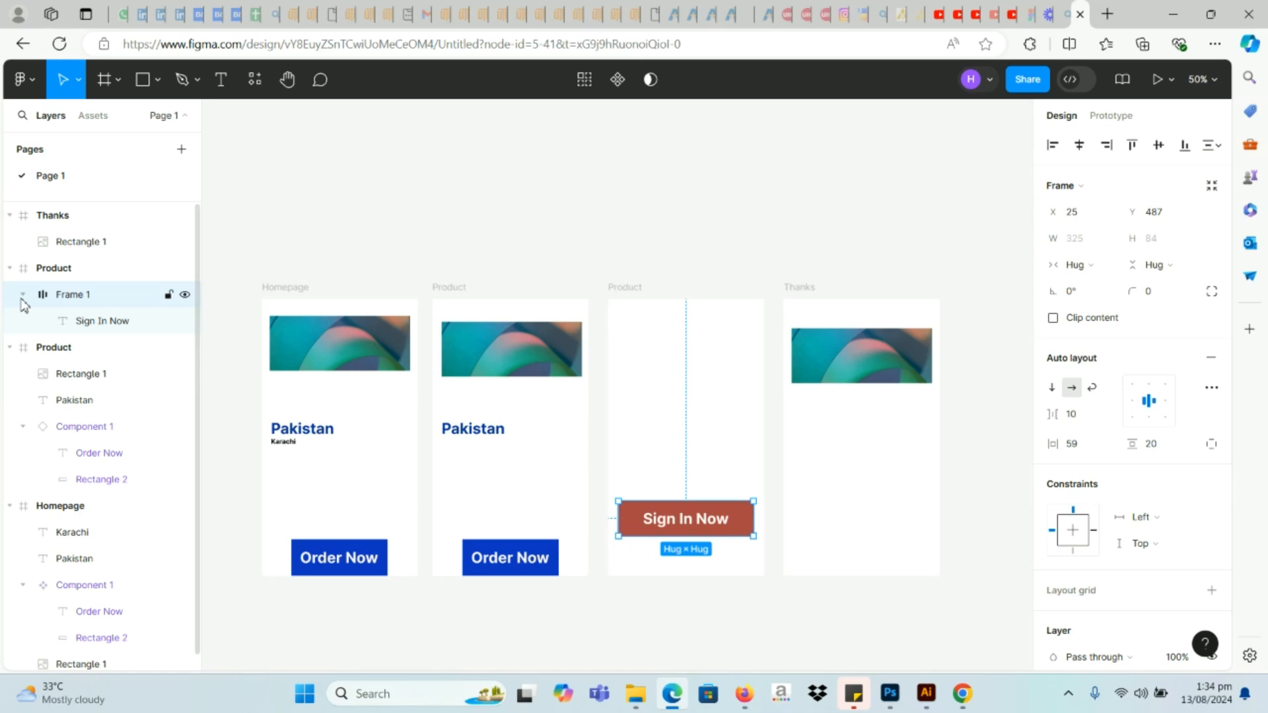
{"action": "left_click", "coordinate": [636, 603]}
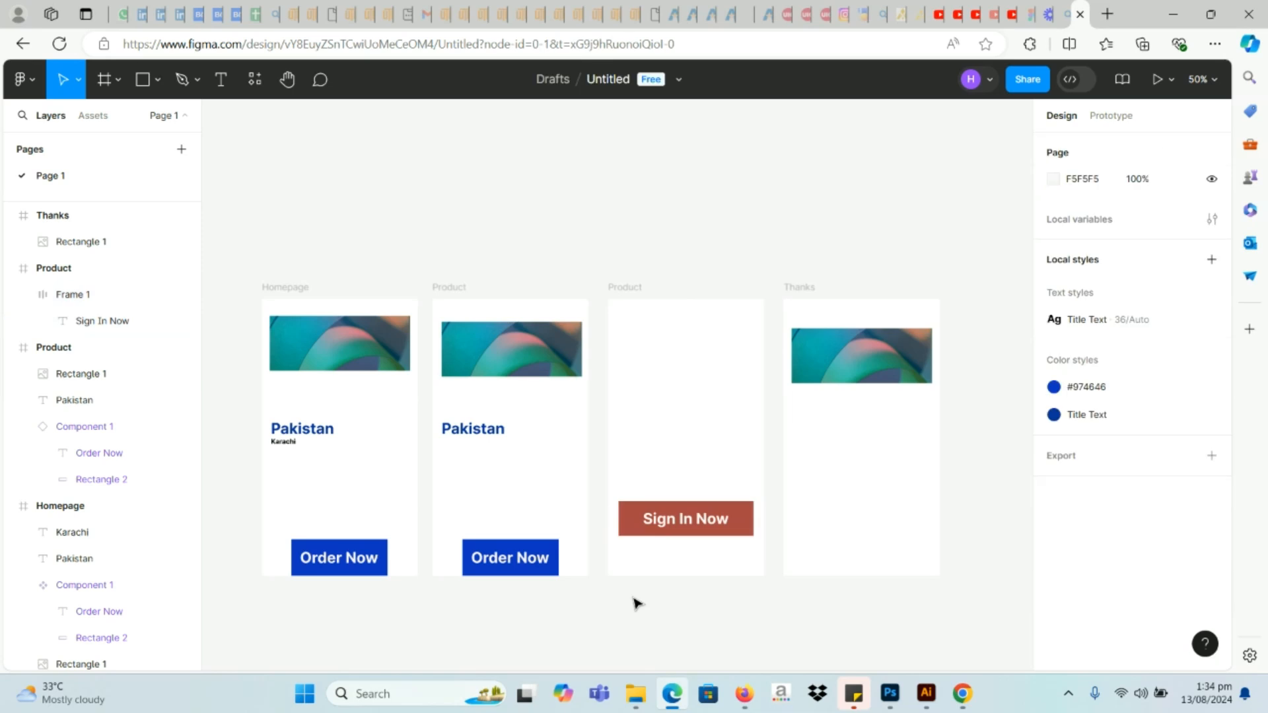
Step: Create an On tap prototype link from the Homepage's Order Now button to the Product frame containing Sign In Now, with a Push transition
{"action": "left_click", "coordinate": [269, 307]}
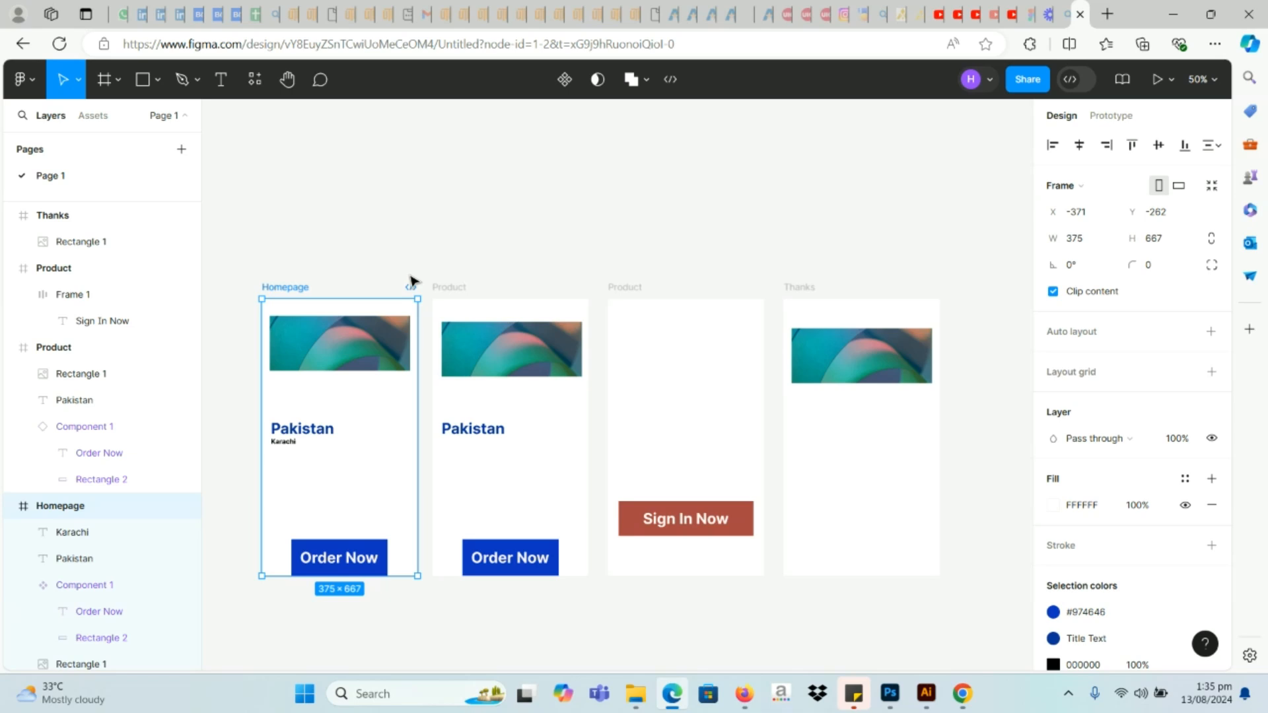
{"action": "left_click", "coordinate": [1129, 117]}
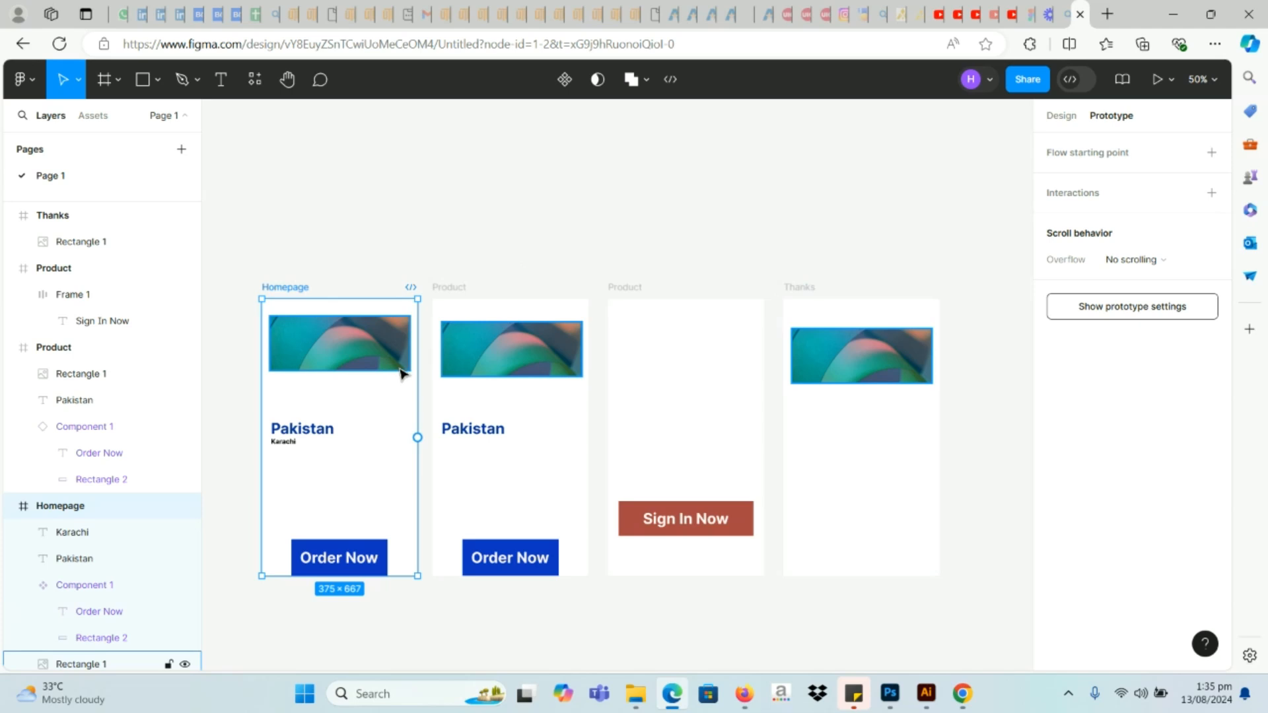
{"action": "left_click", "coordinate": [320, 567]}
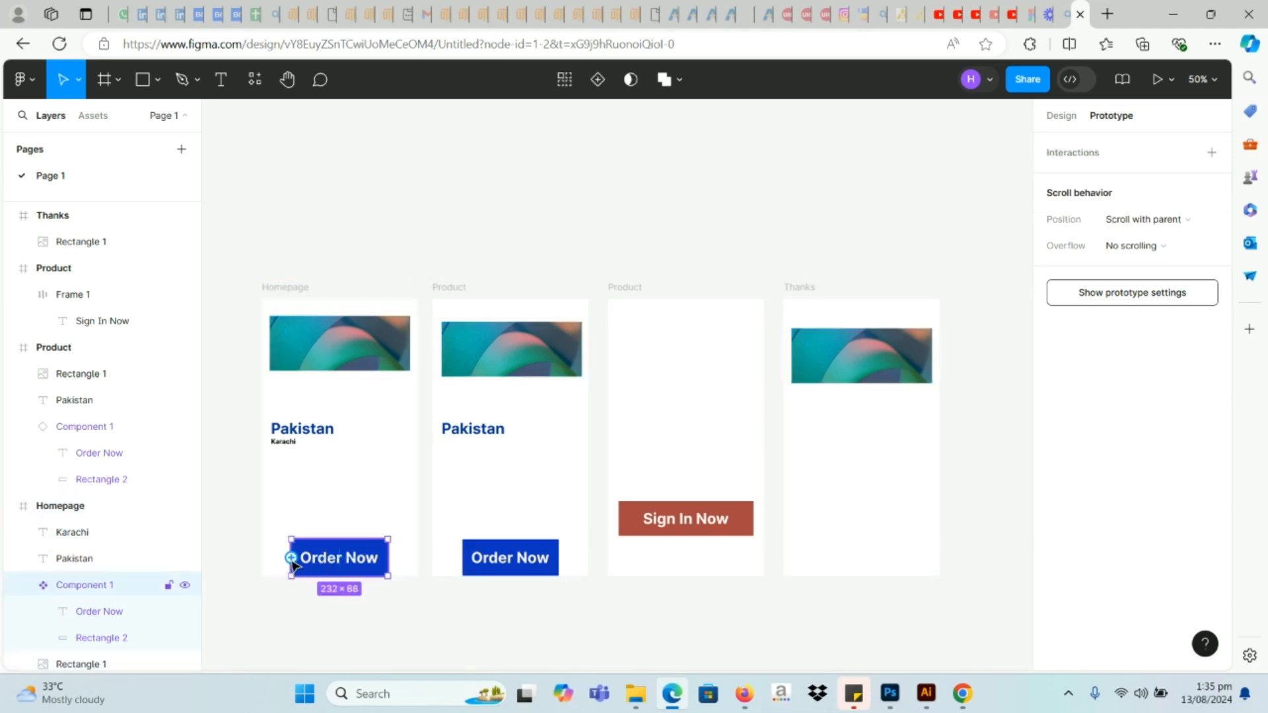
{"action": "left_click_drag", "start_coordinate": [291, 558], "coordinate": [616, 375]}
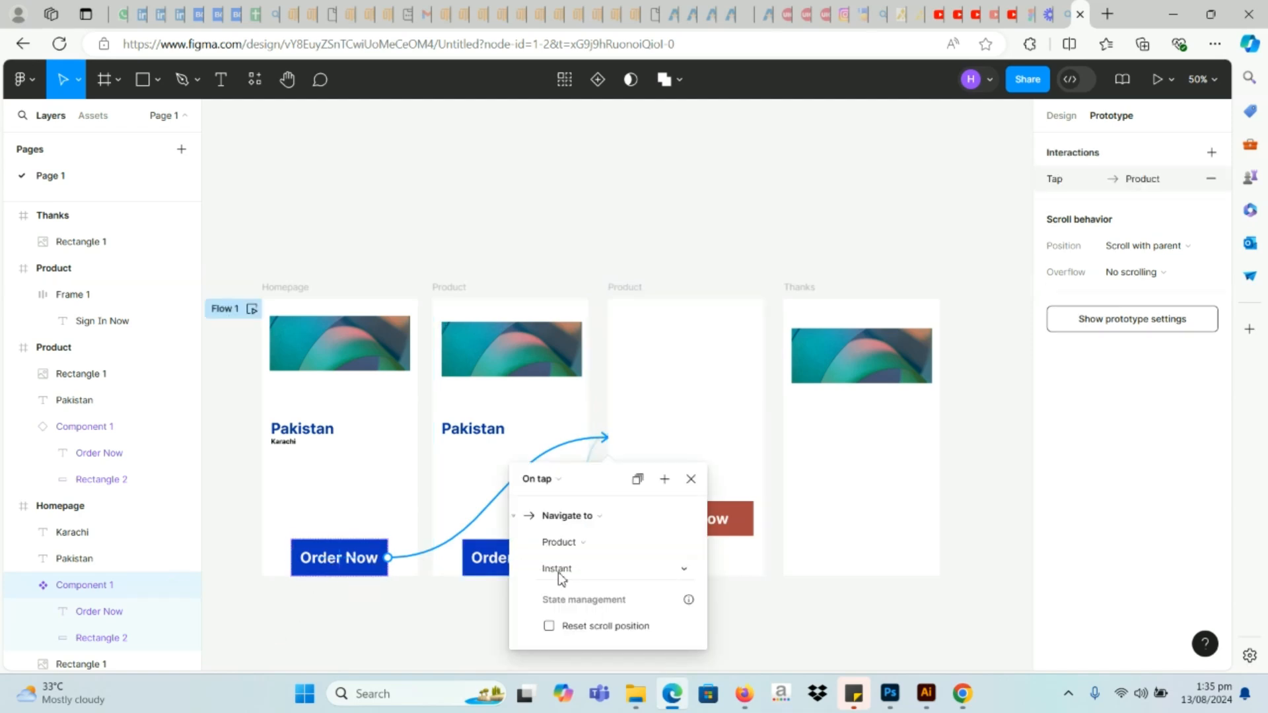
{"action": "left_click", "coordinate": [560, 575]}
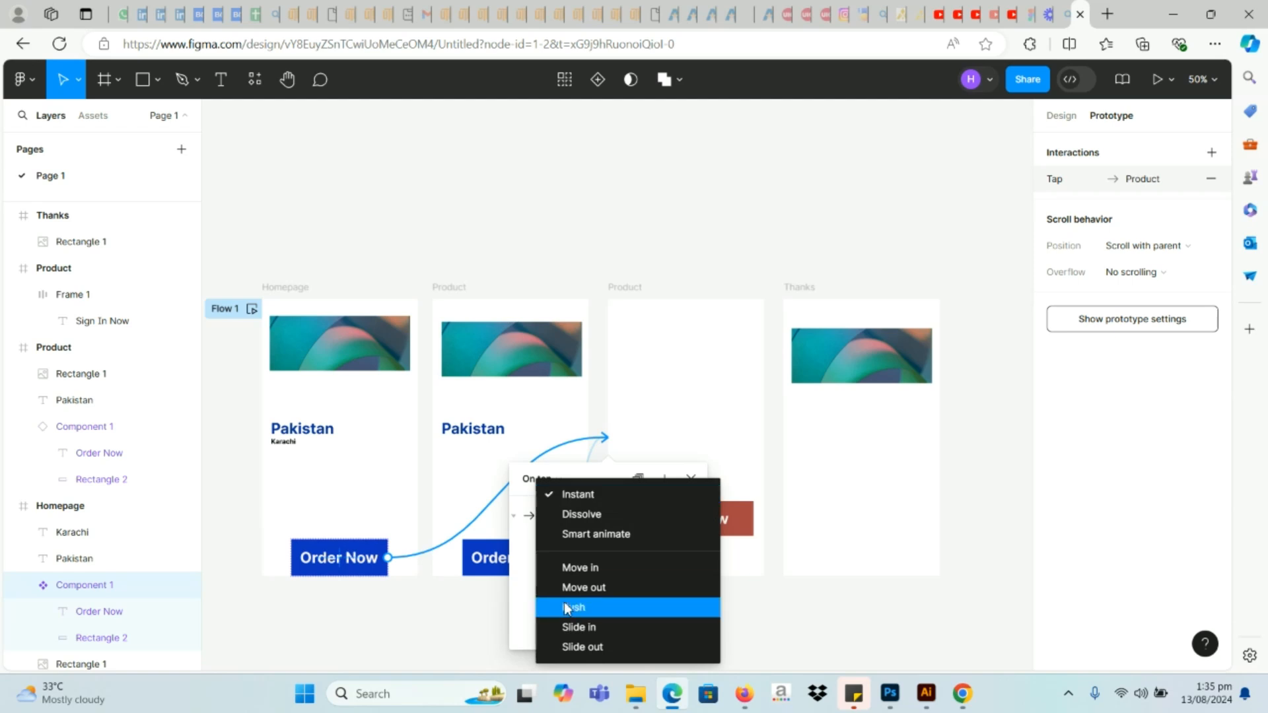
{"action": "left_click", "coordinate": [564, 601]}
{"action": "left_click", "coordinate": [564, 542]}
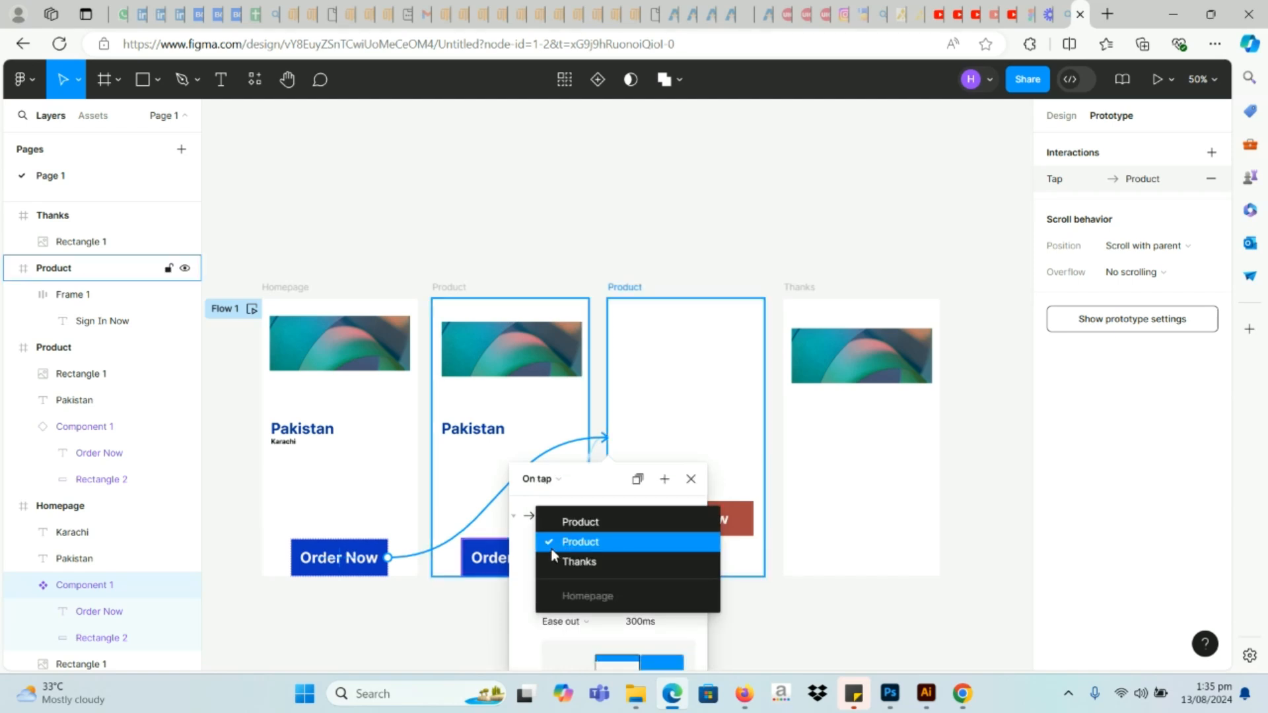
{"action": "left_click", "coordinate": [552, 548]}
{"action": "left_click", "coordinate": [550, 572]}
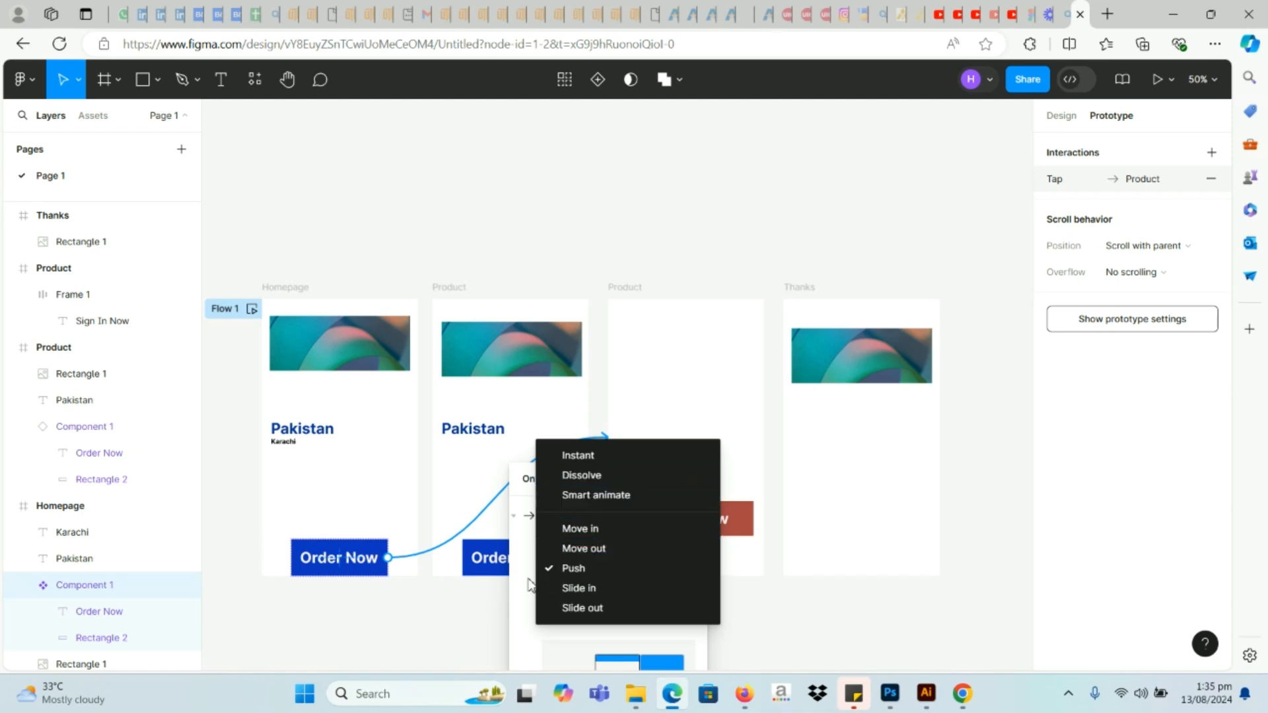
{"action": "left_click", "coordinate": [530, 585]}
{"action": "left_click", "coordinate": [558, 545]}
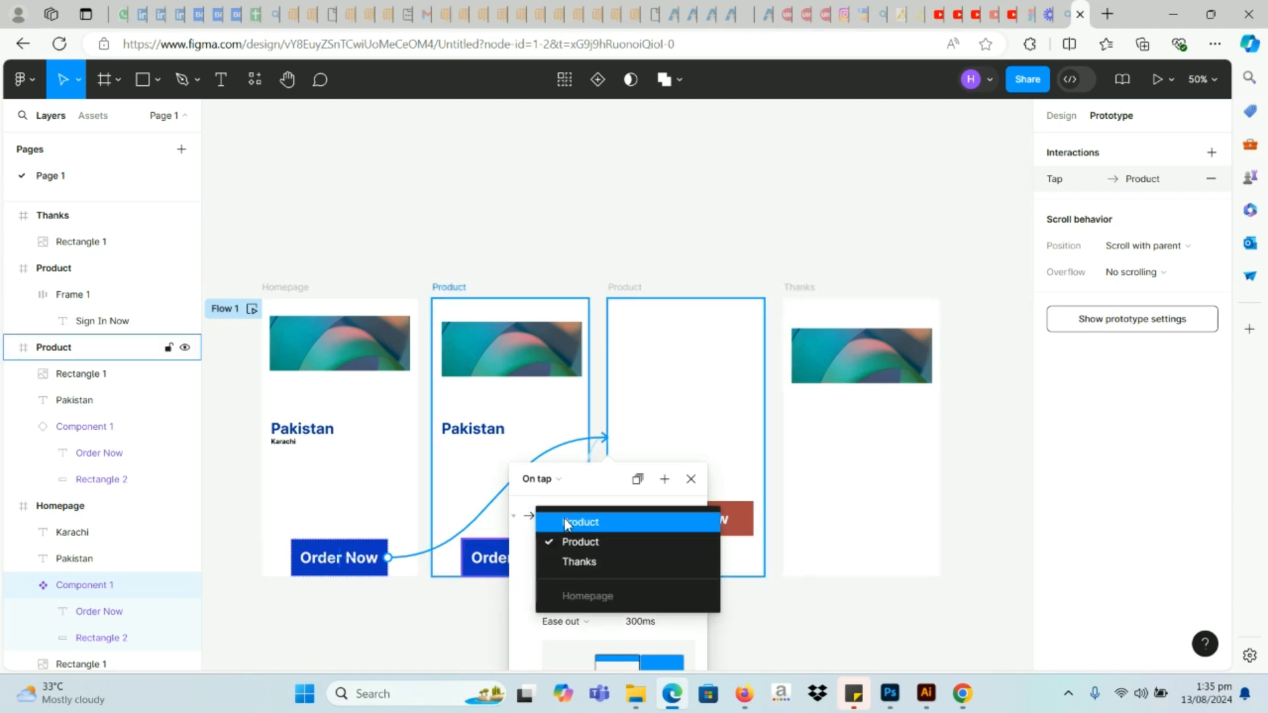
{"action": "left_click", "coordinate": [524, 599]}
Step: Set the Push transition's easing to Ease in and out and its direction to rightward
{"action": "left_click", "coordinate": [568, 621]}
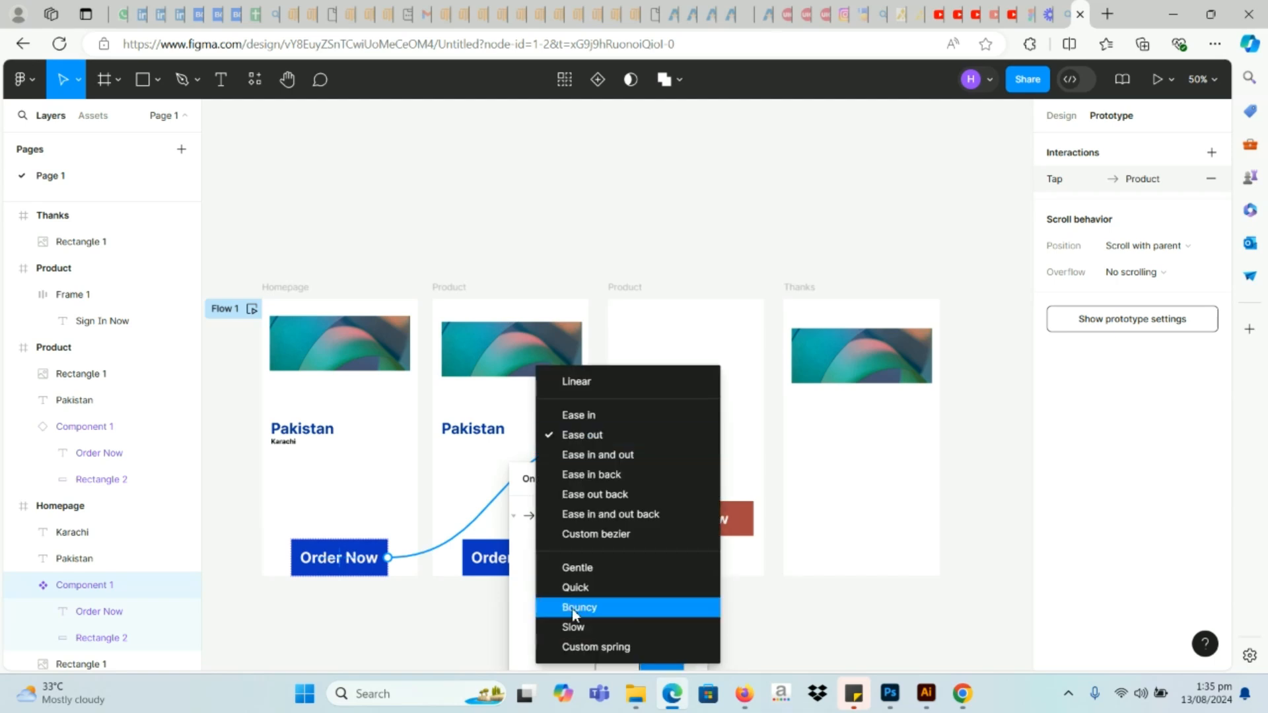
{"action": "left_click", "coordinate": [583, 456]}
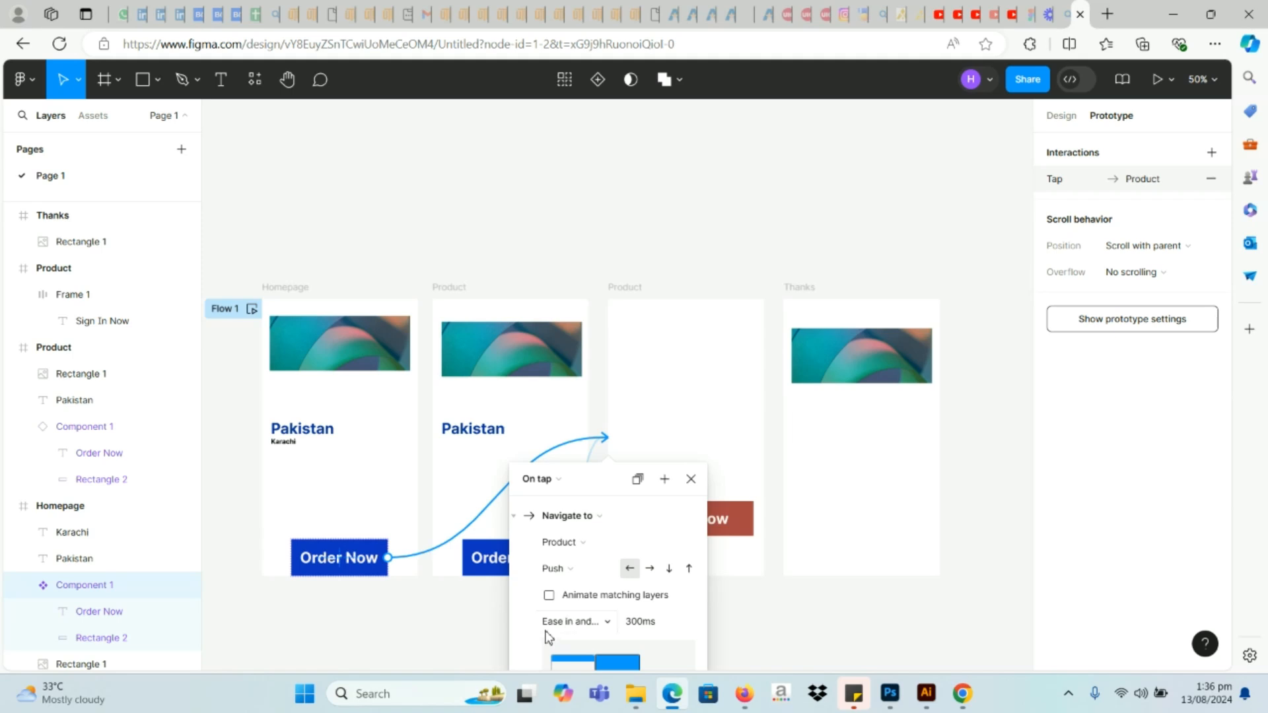
{"action": "left_click", "coordinate": [651, 569]}
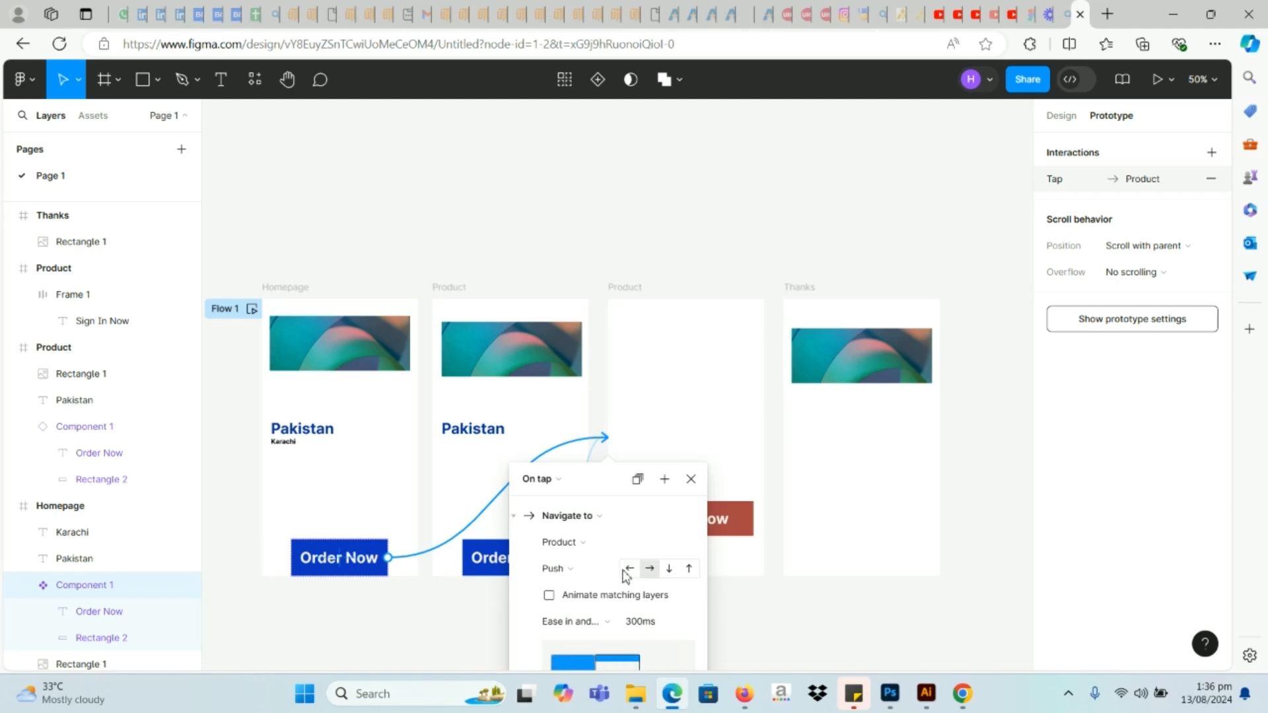
{"action": "left_click", "coordinate": [425, 648]}
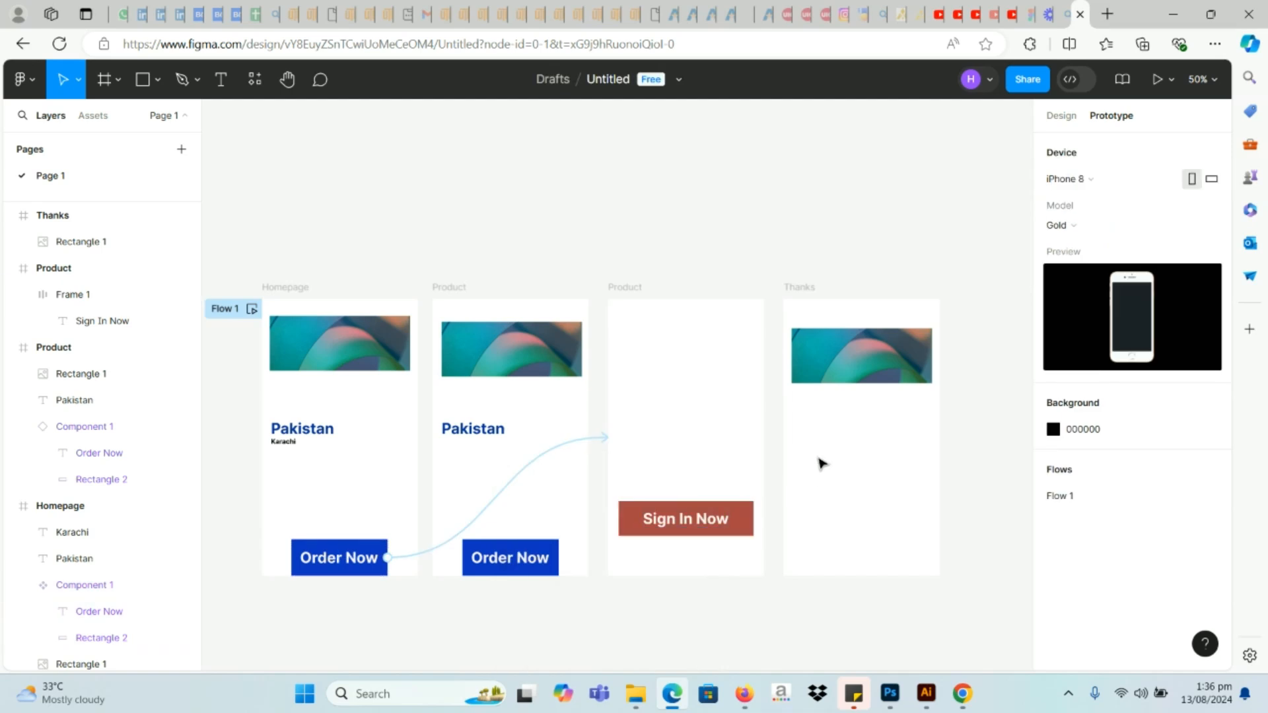
Step: Create an On tap prototype link from the Thanks frame's banner image to the Homepage frame
{"action": "left_click", "coordinate": [823, 305]}
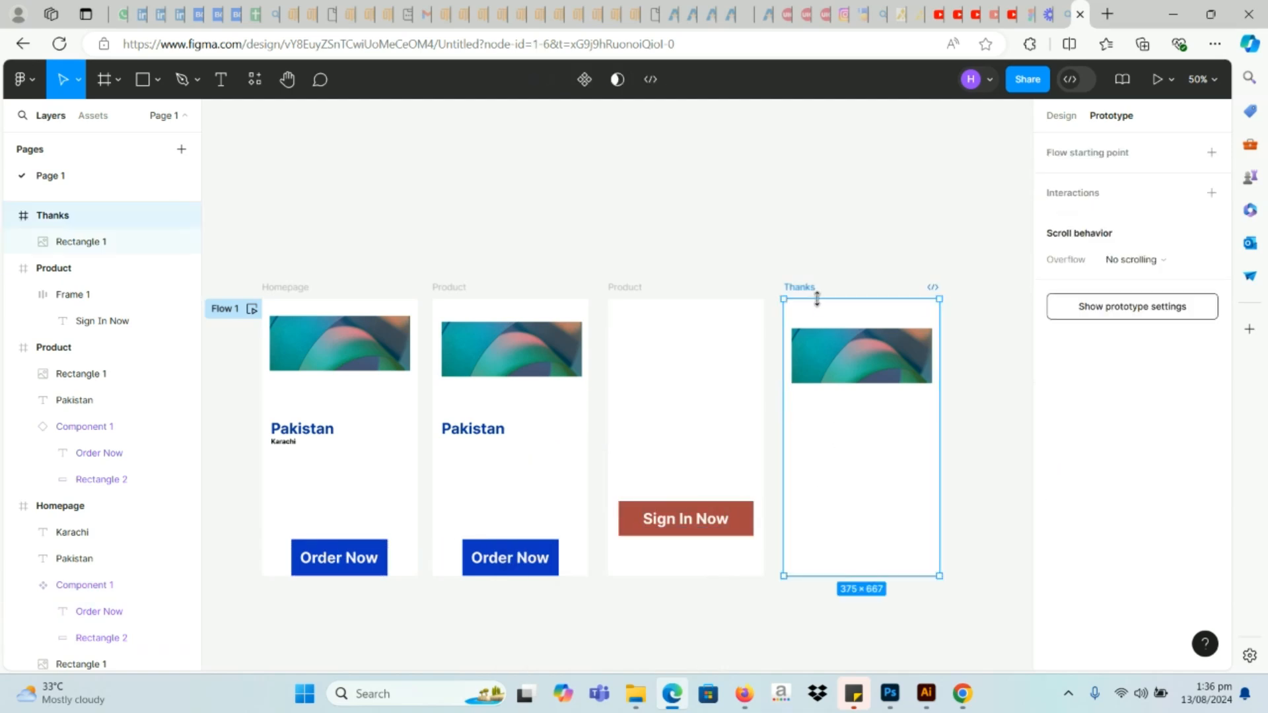
{"action": "left_click", "coordinate": [846, 377]}
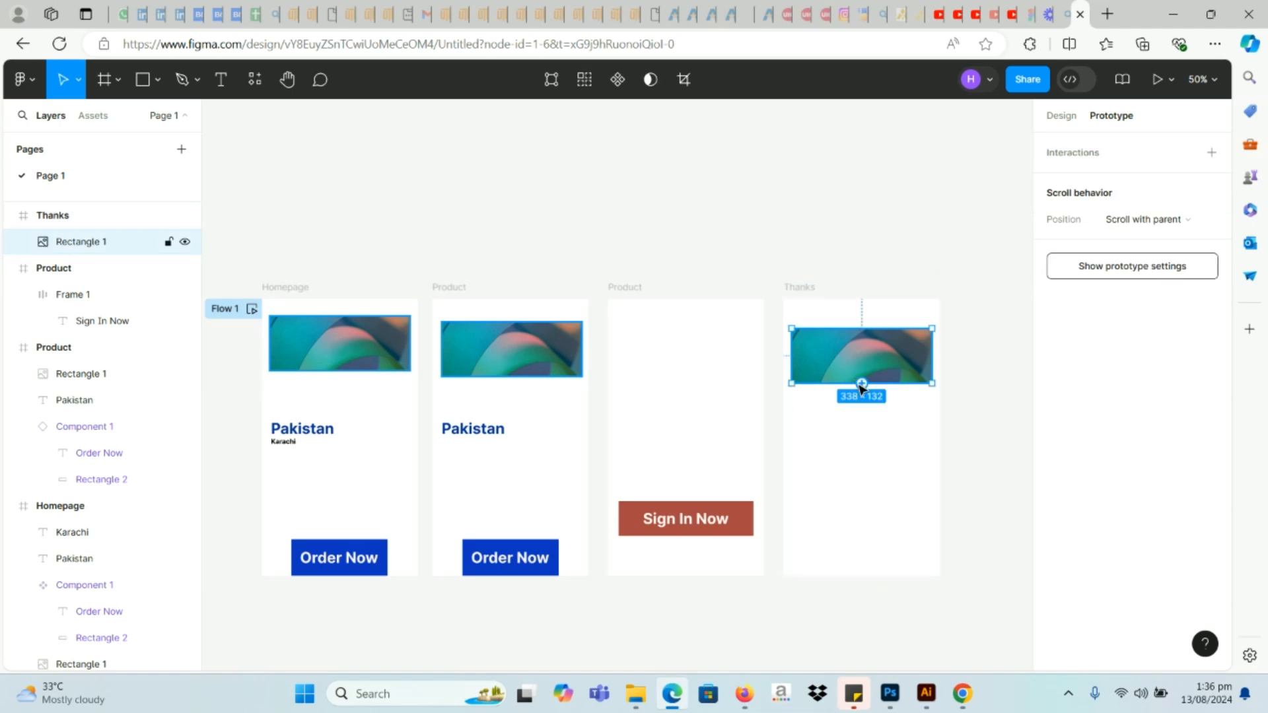
{"action": "left_click_drag", "start_coordinate": [862, 389], "coordinate": [320, 313]}
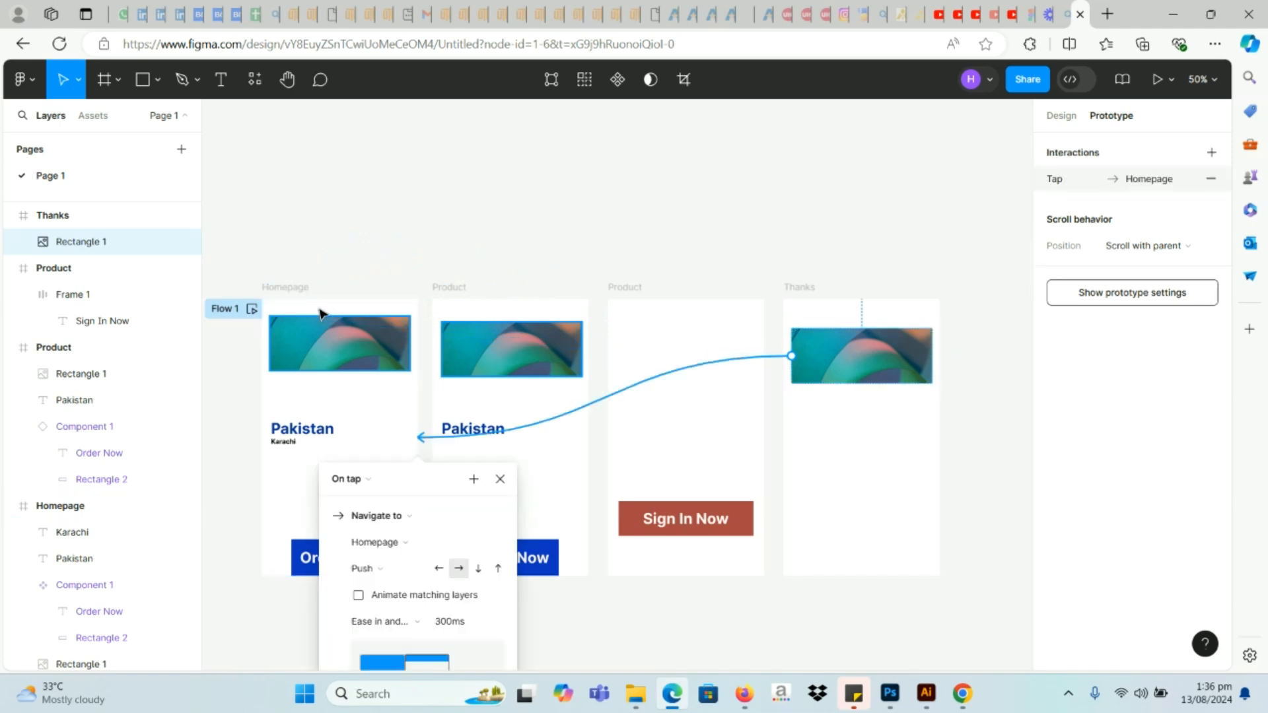
{"action": "left_click", "coordinate": [383, 543]}
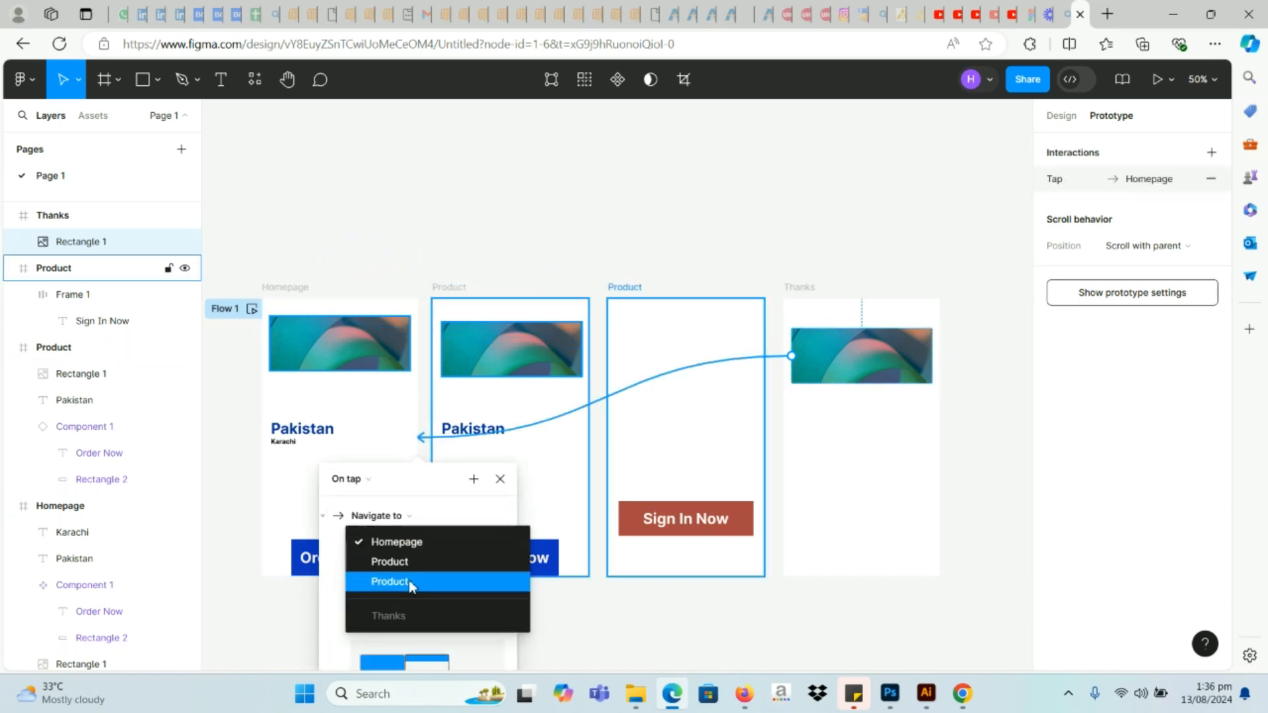
{"action": "left_click", "coordinate": [412, 584]}
{"action": "left_click", "coordinate": [412, 543]}
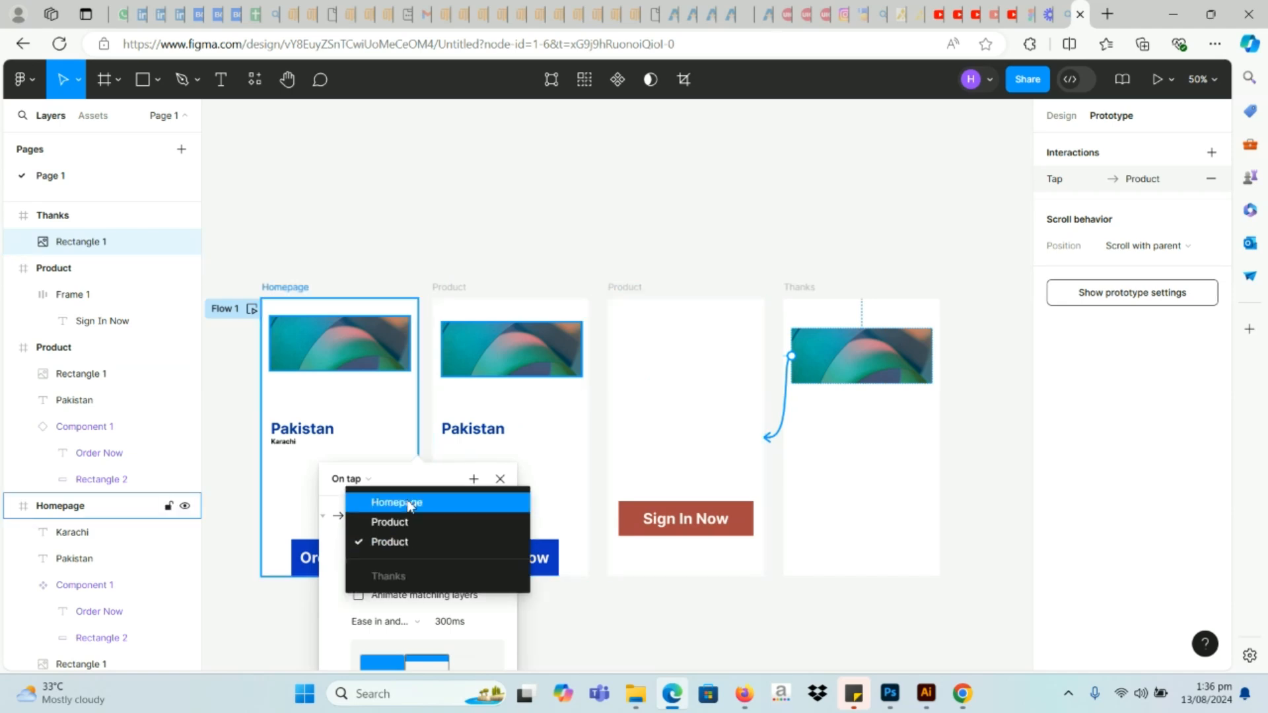
{"action": "left_click", "coordinate": [409, 504]}
Step: Set the banner image link's transition to Instant and close its interaction settings
{"action": "left_click", "coordinate": [399, 568]}
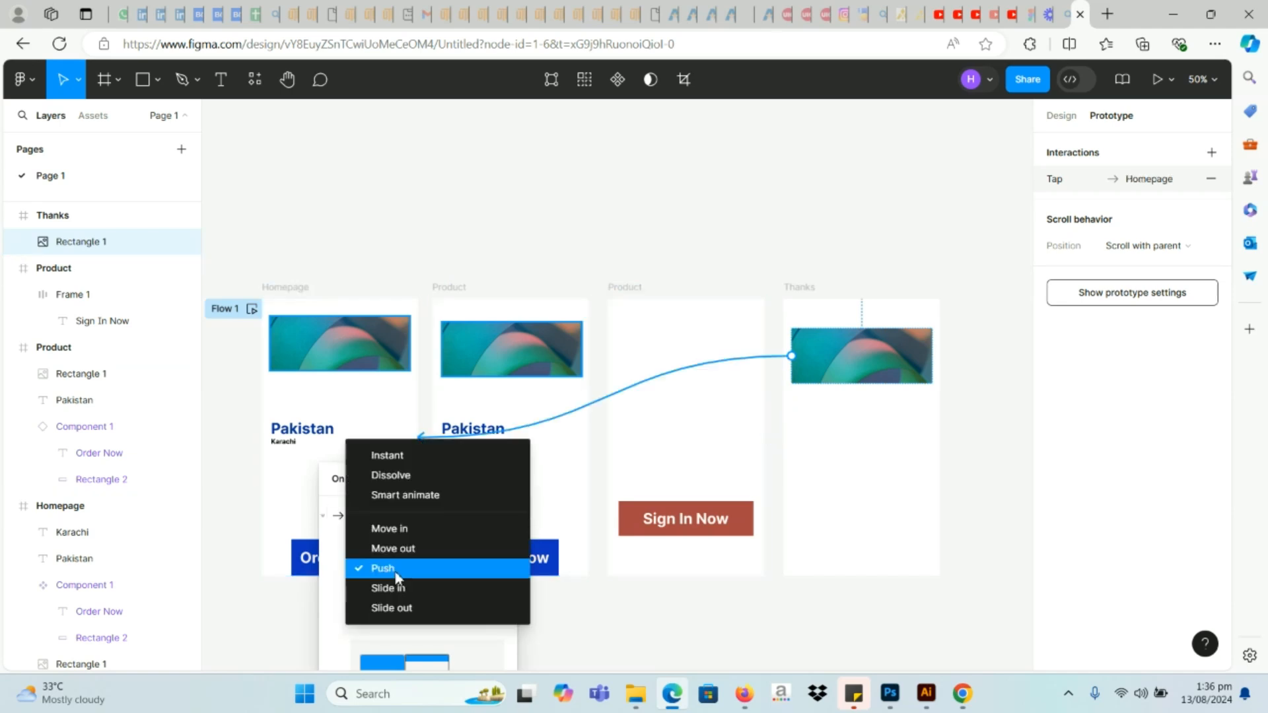
{"action": "left_click", "coordinate": [398, 457]}
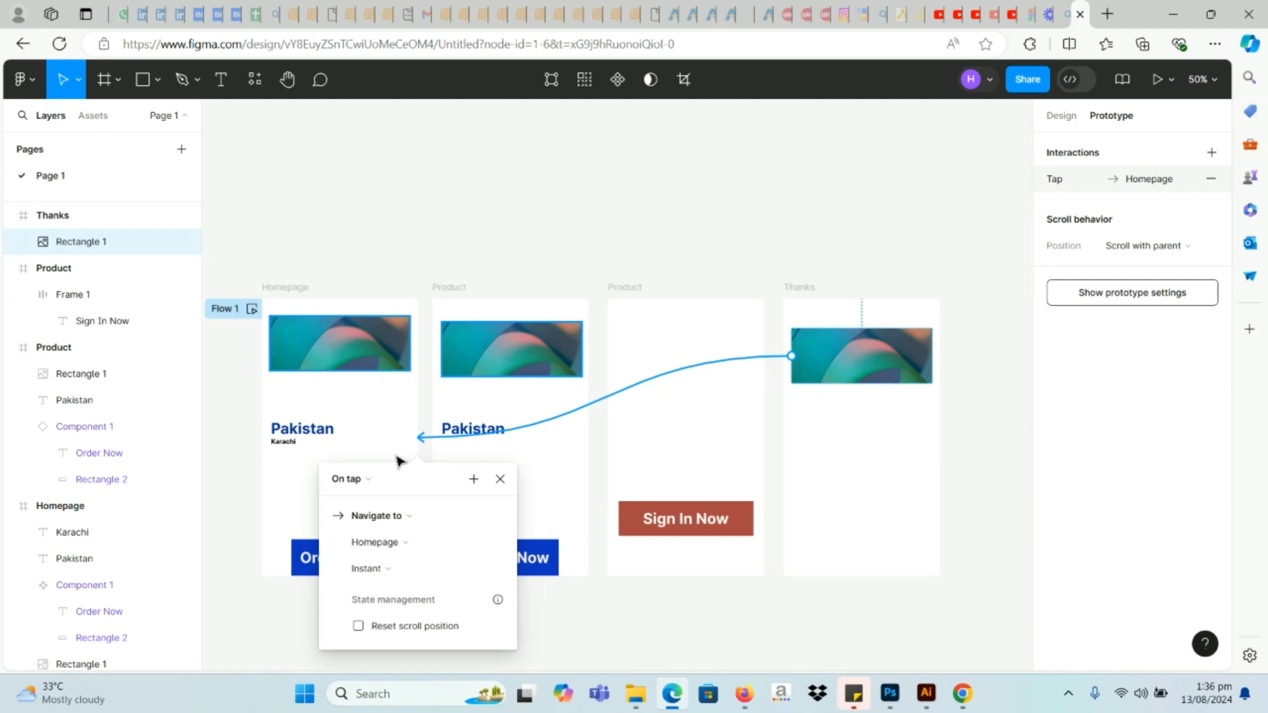
{"action": "left_click", "coordinate": [588, 634]}
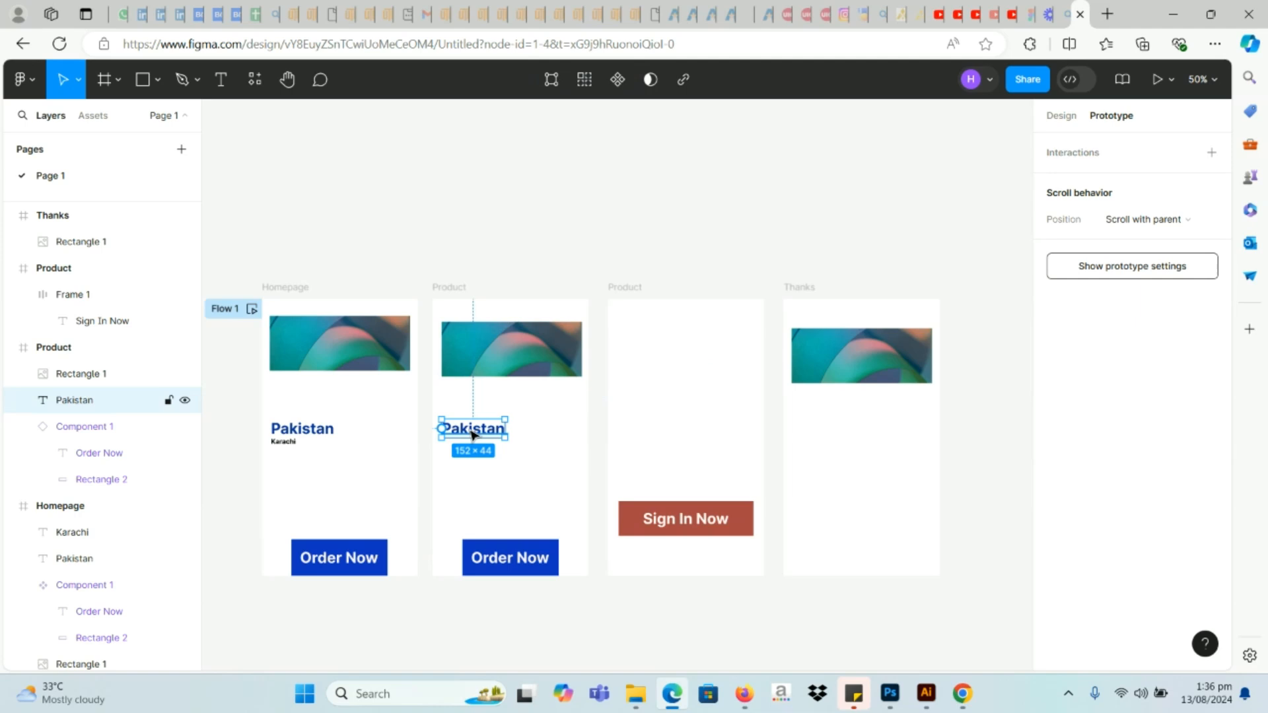
Step: Create an On tap prototype link from the Pakistan text in the Product frame beside Homepage to the Product frame containing Sign In Now
{"action": "left_click_drag", "start_coordinate": [505, 429], "coordinate": [683, 502]}
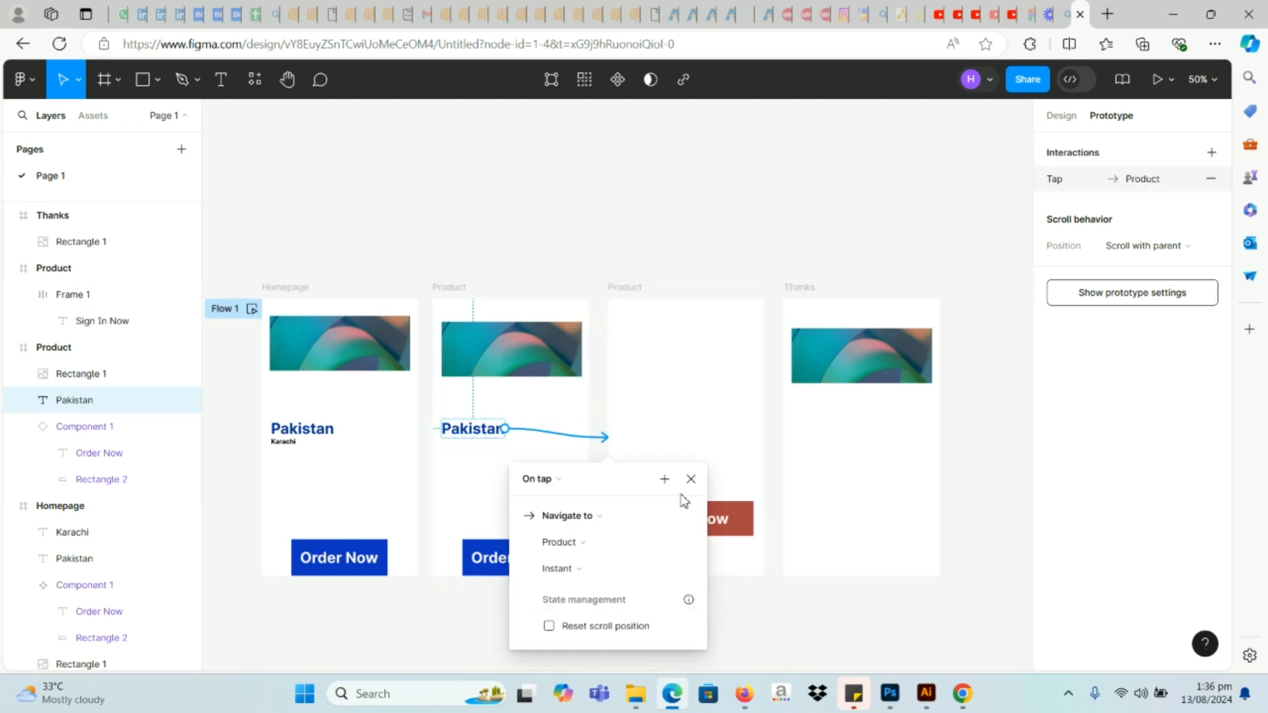
{"action": "left_click", "coordinate": [825, 636]}
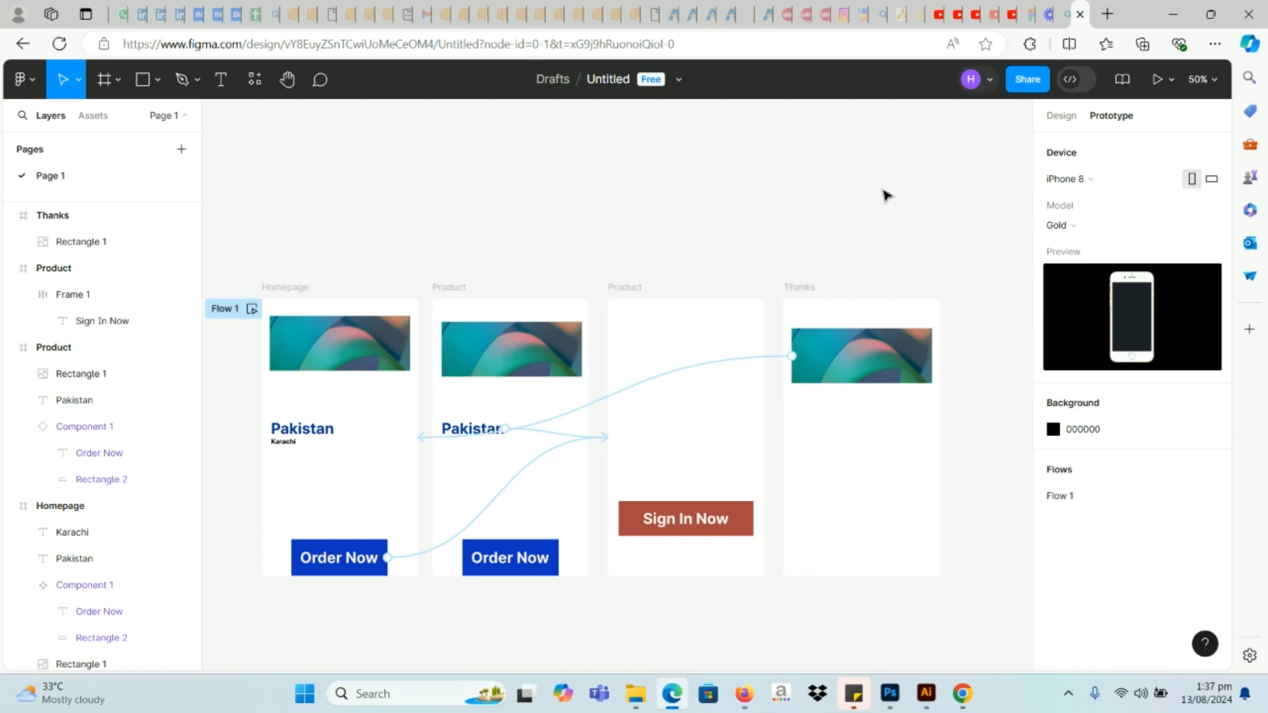
Step: Present the prototype and examine its flow list, comments, sharing settings and display options
{"action": "left_click", "coordinate": [1157, 82]}
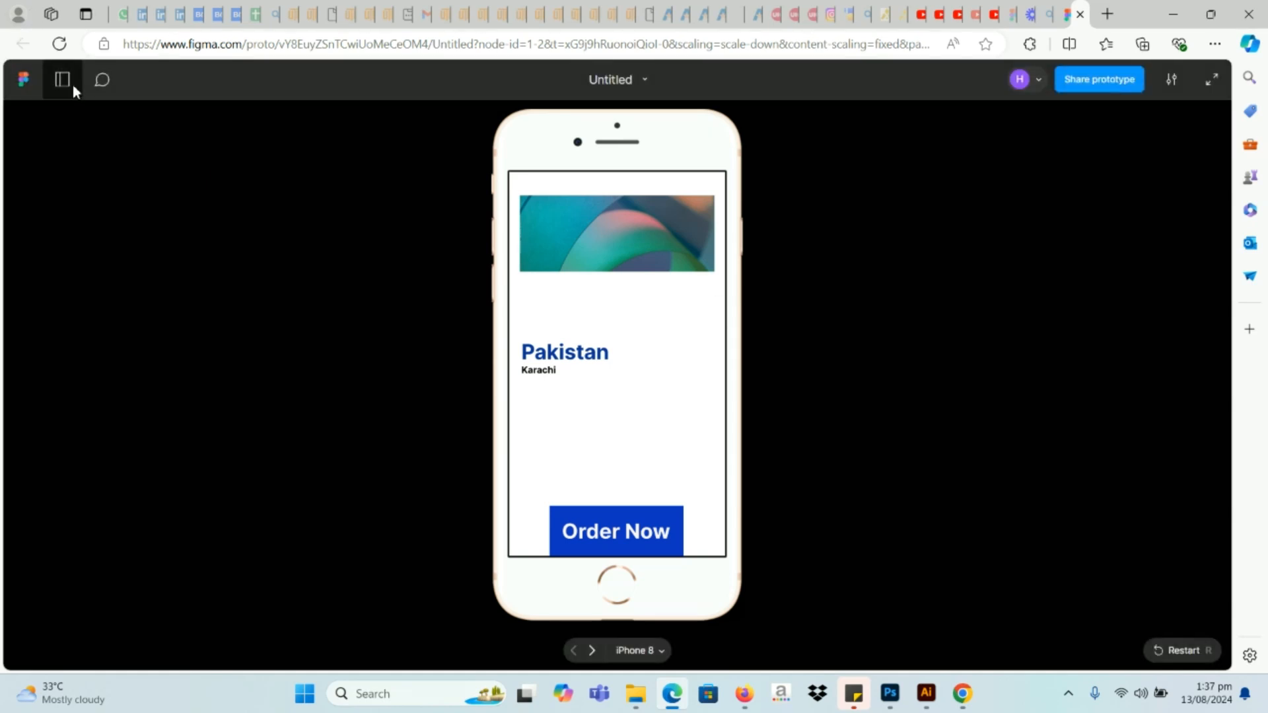
{"action": "left_click", "coordinate": [63, 80]}
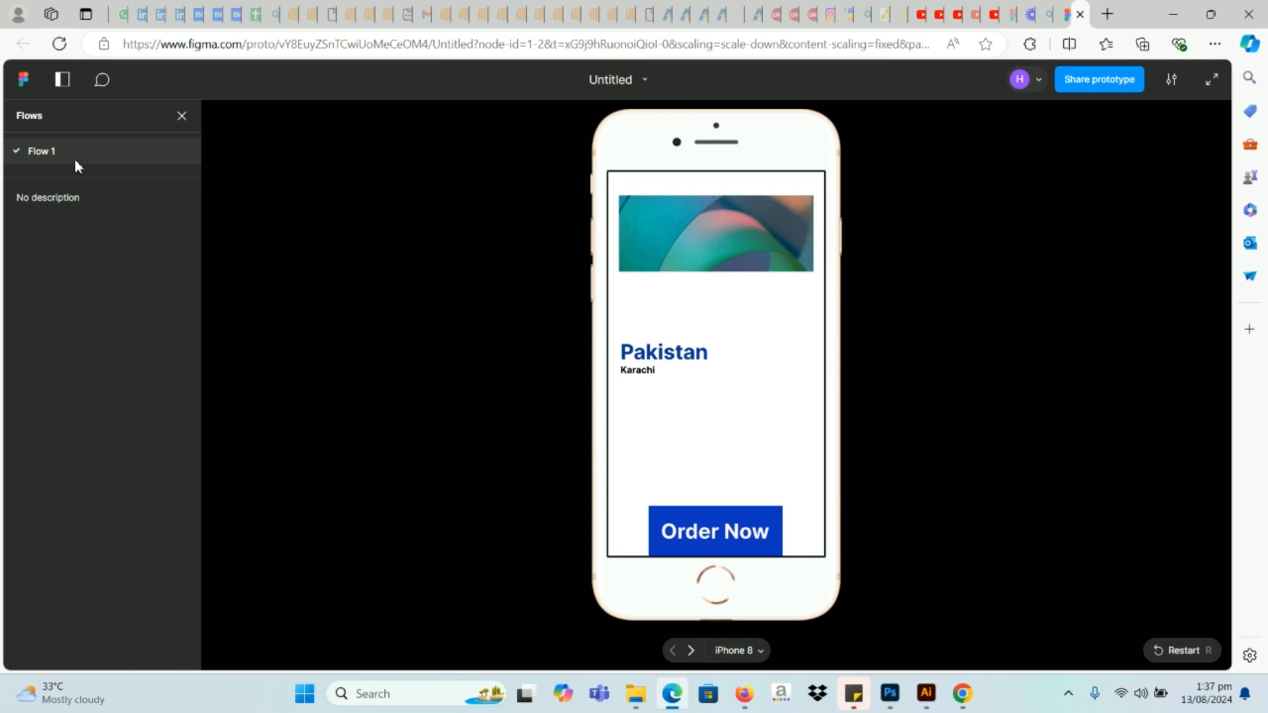
{"action": "left_click", "coordinate": [99, 81]}
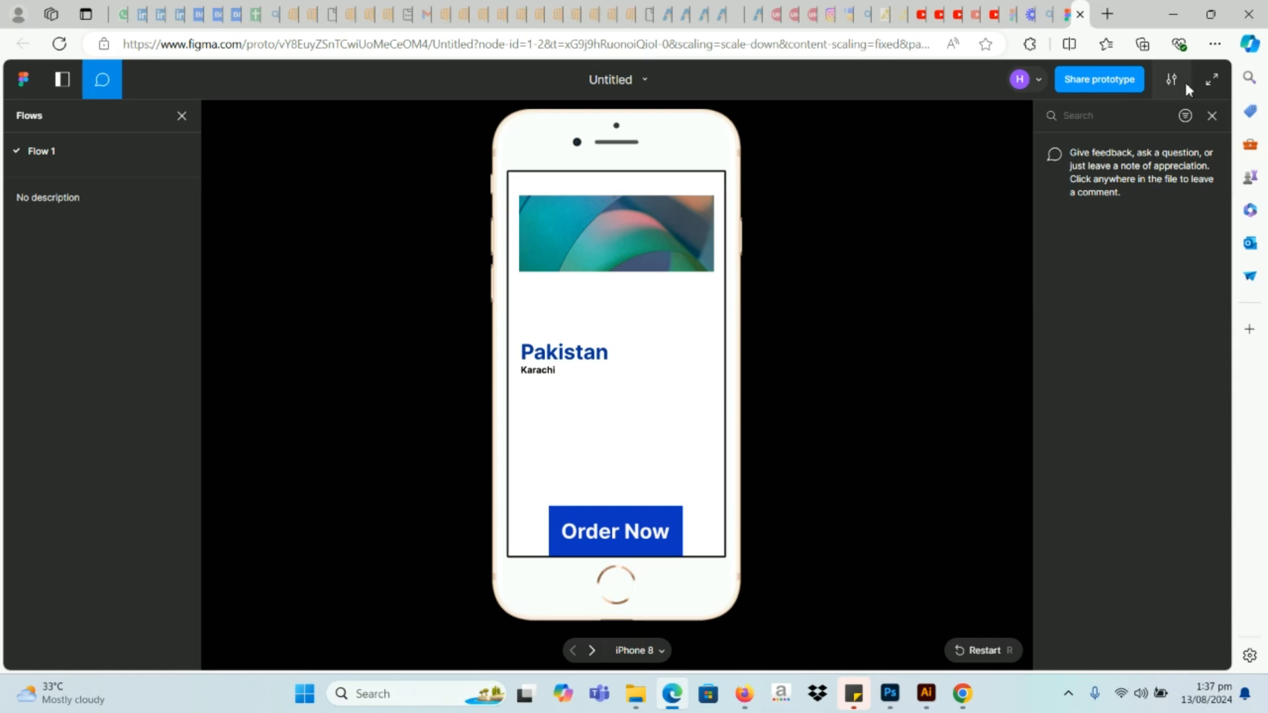
{"action": "left_click", "coordinate": [1132, 80]}
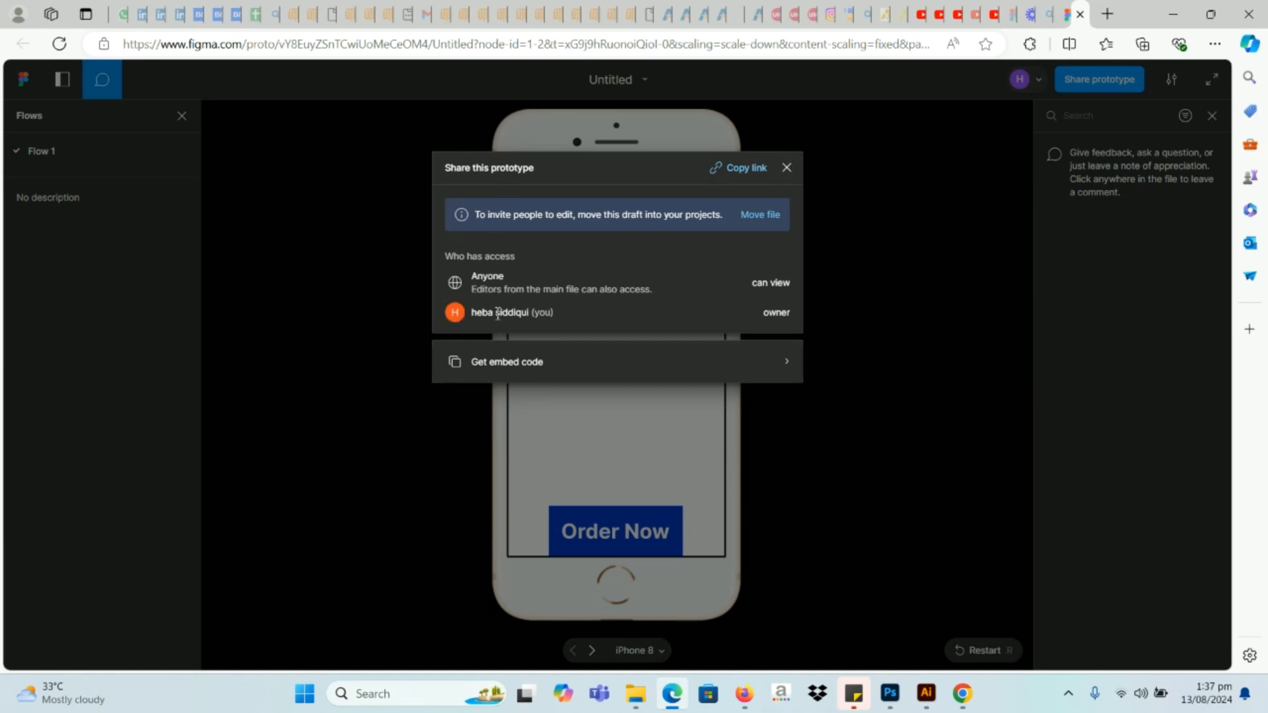
{"action": "left_click", "coordinate": [787, 169]}
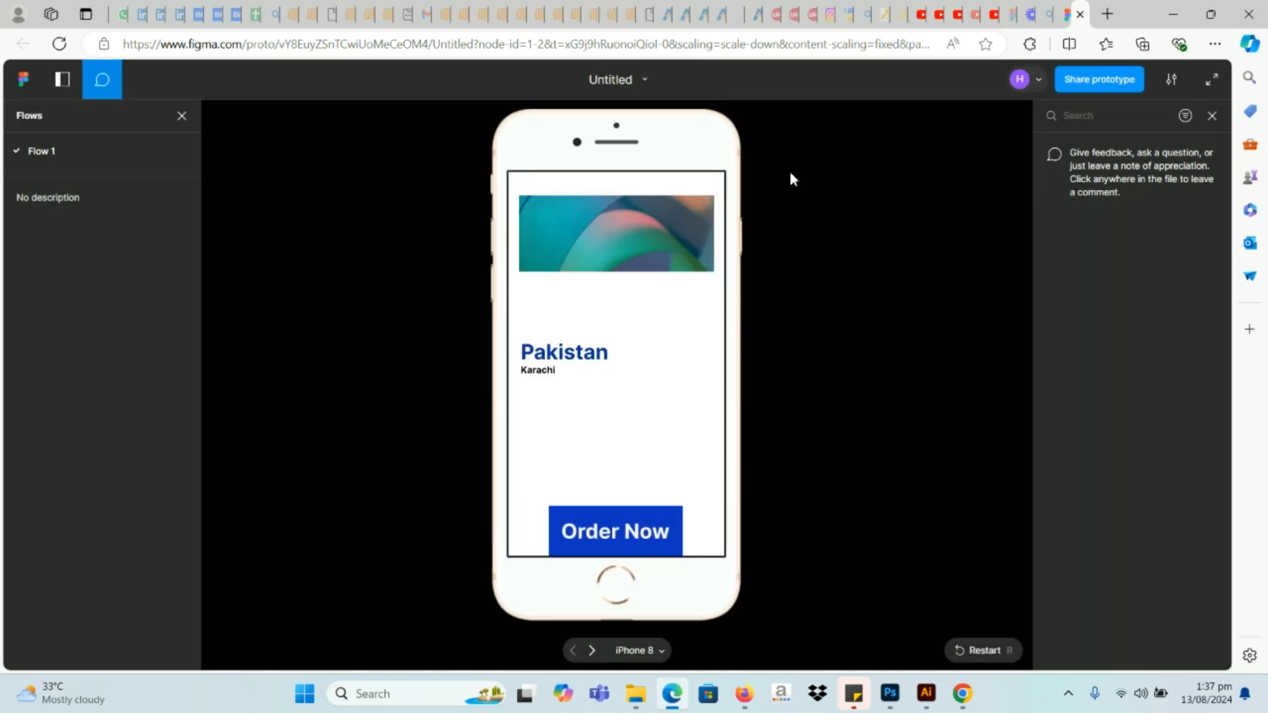
{"action": "left_click", "coordinate": [1167, 80]}
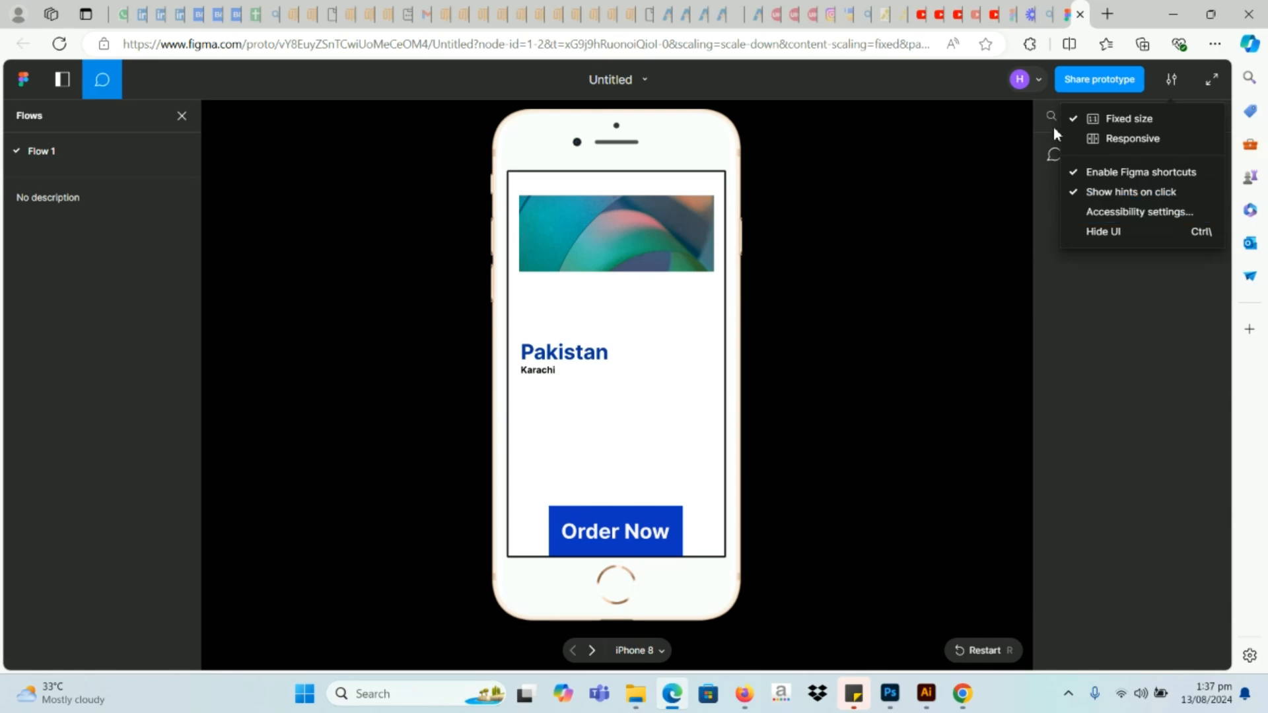
{"action": "left_click", "coordinate": [914, 297]}
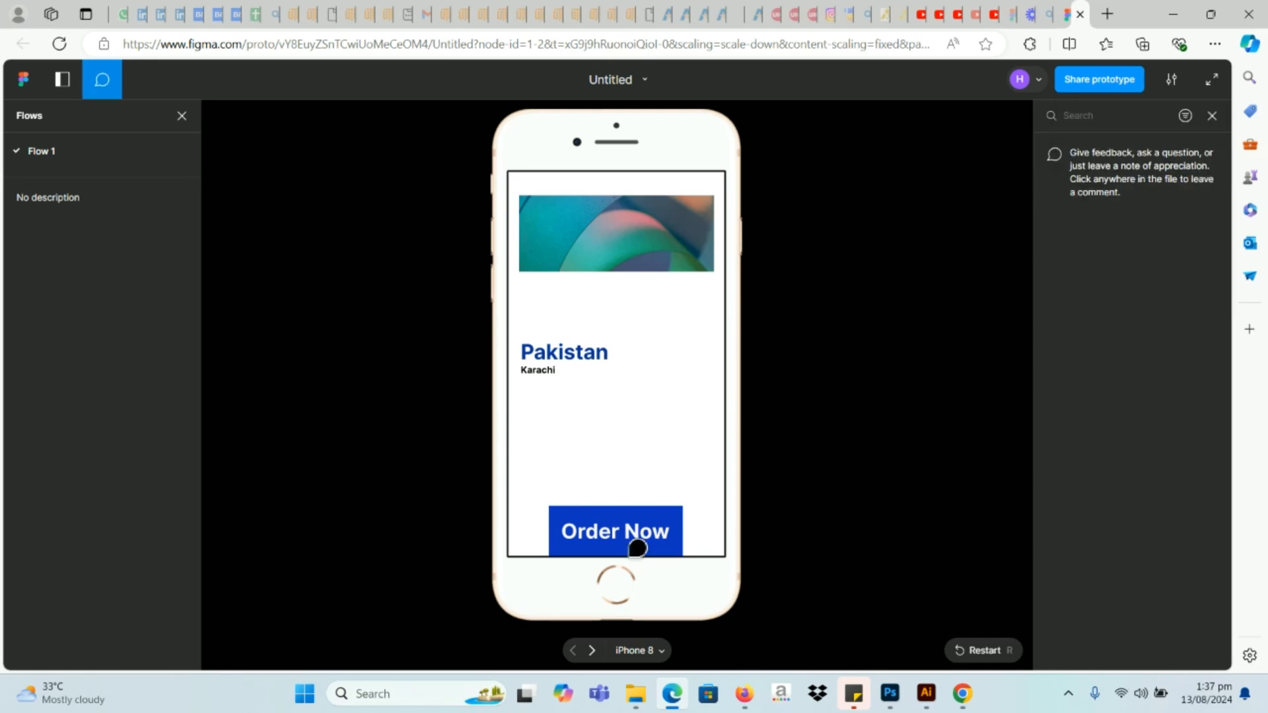
{"action": "left_click", "coordinate": [635, 539]}
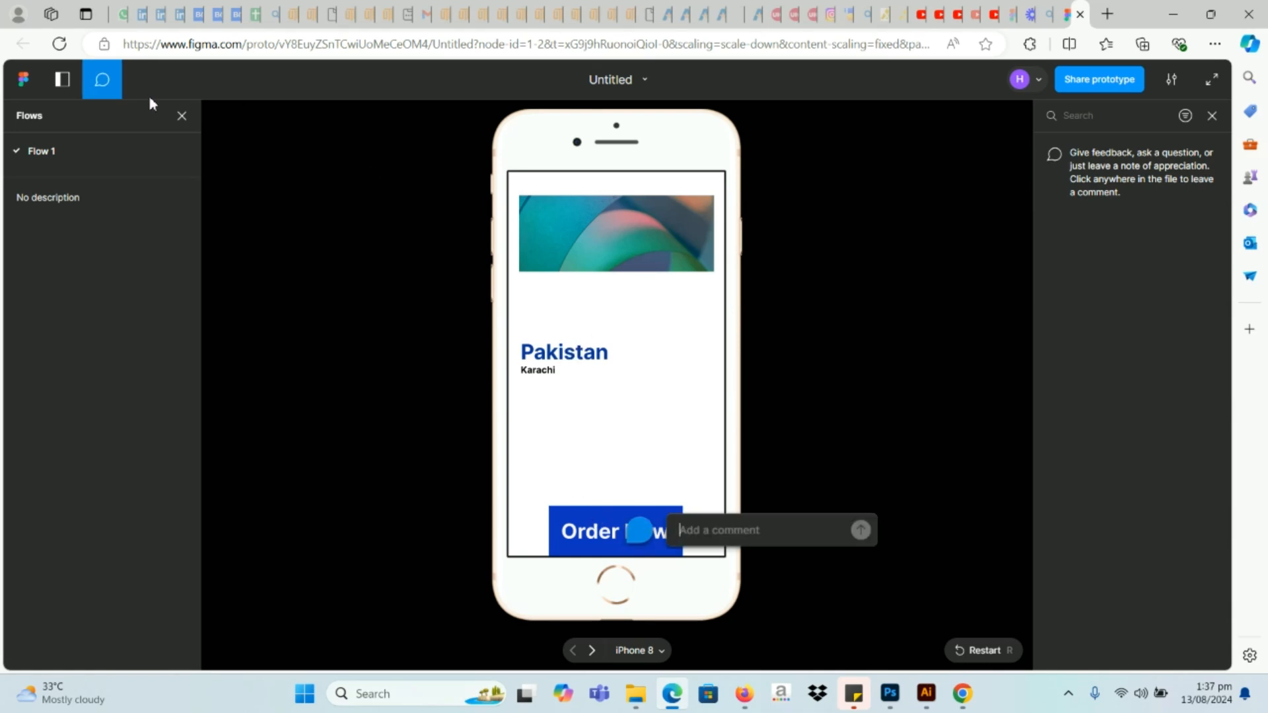
{"action": "left_click", "coordinate": [181, 115]}
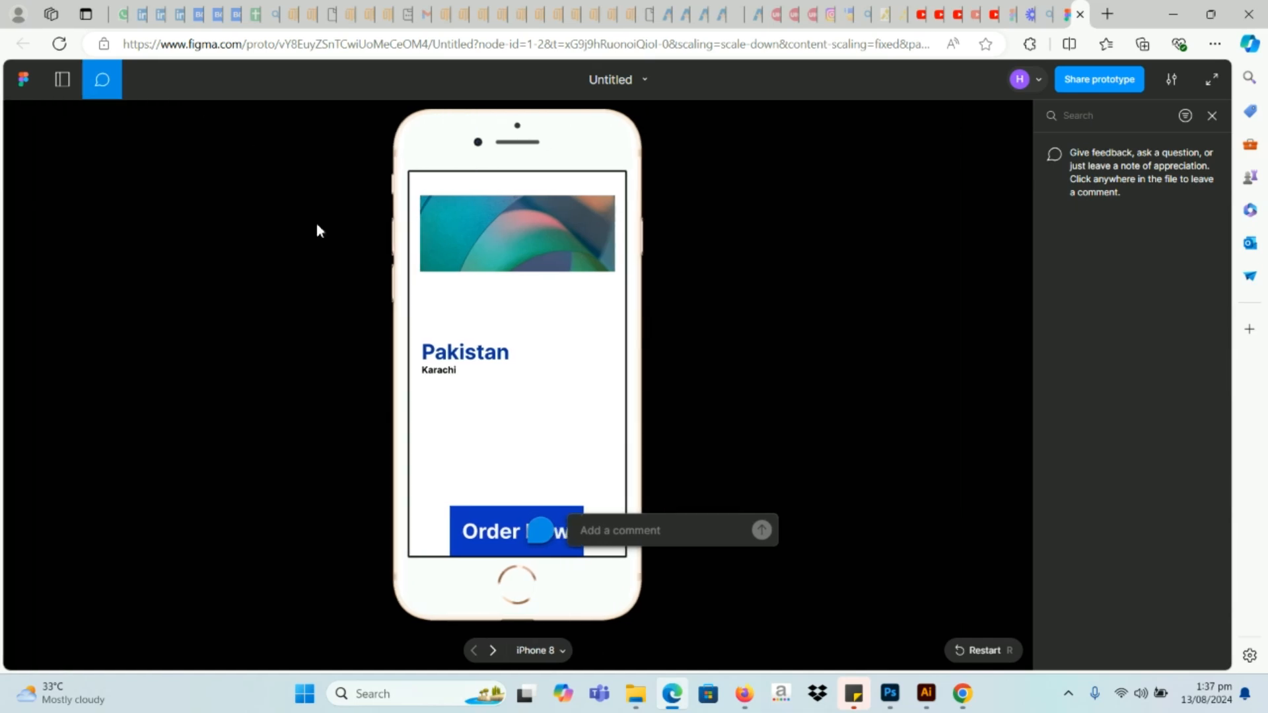
{"action": "left_click", "coordinate": [1212, 116]}
Step: Test the Order Now link repeatedly in the running prototype, going back to the Homepage between tries, and return to the design file
{"action": "left_click", "coordinate": [630, 514]}
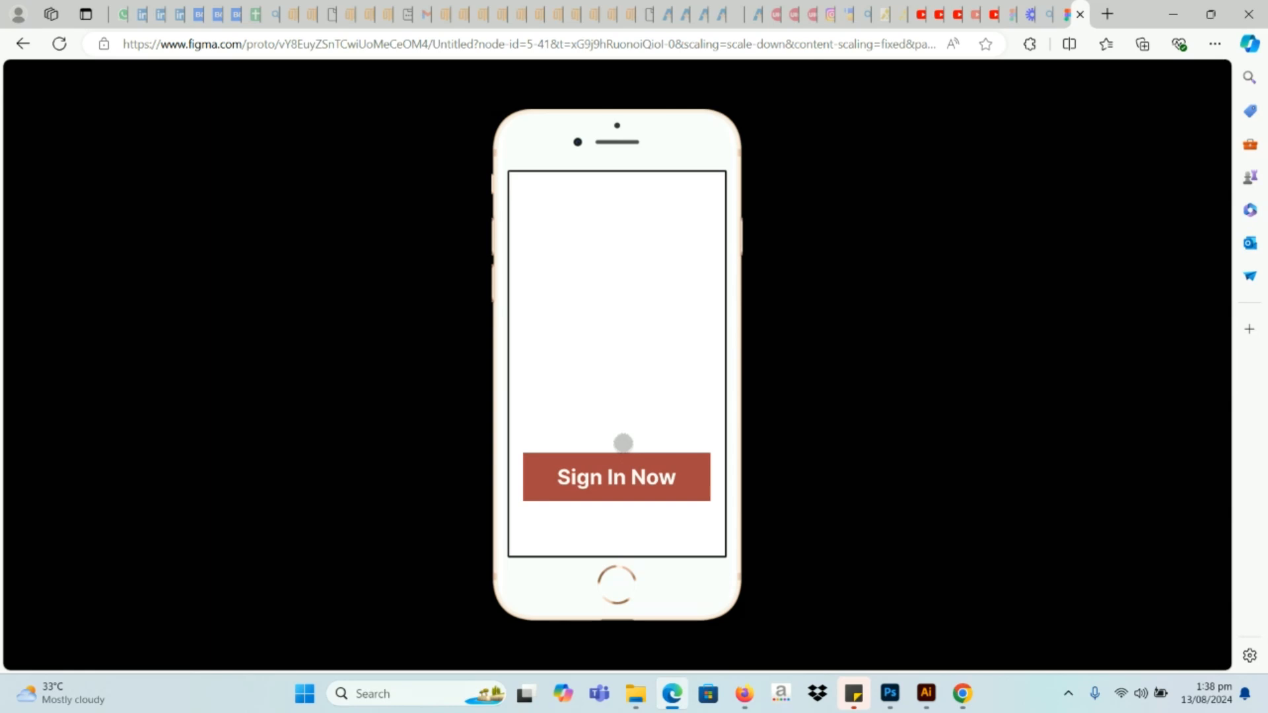
{"action": "left_click", "coordinate": [623, 446]}
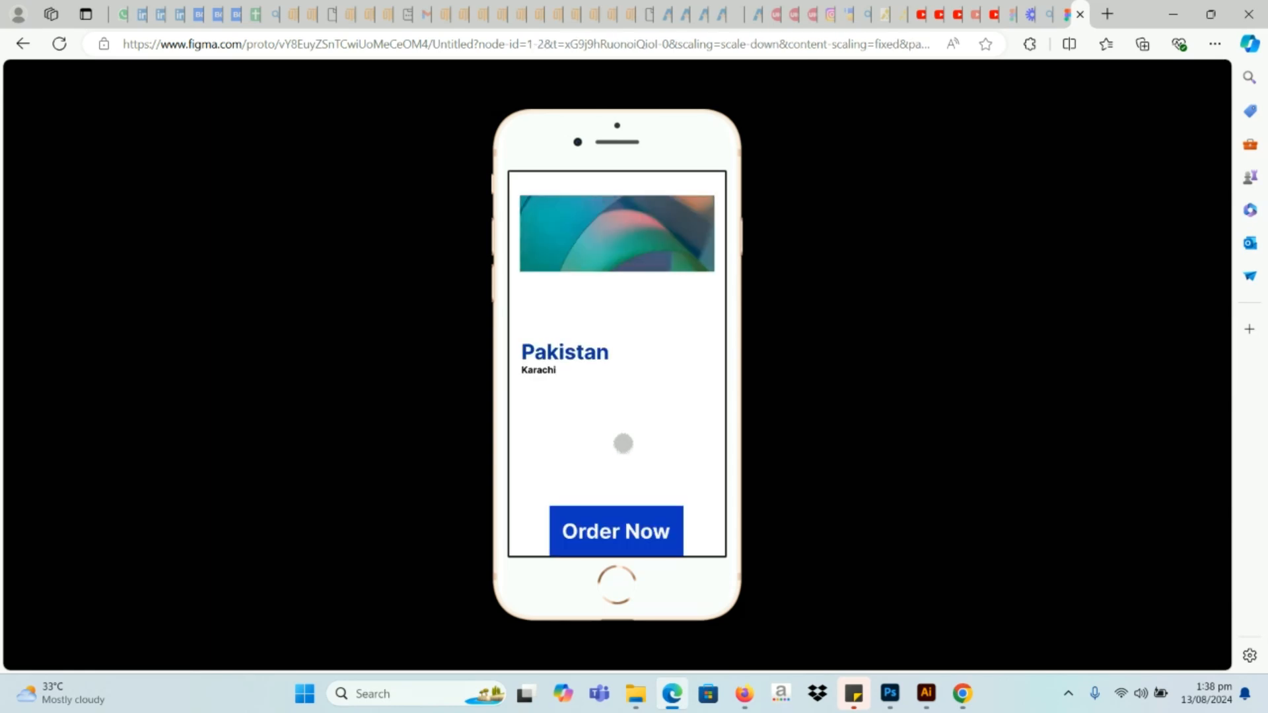
{"action": "left_click", "coordinate": [609, 511]}
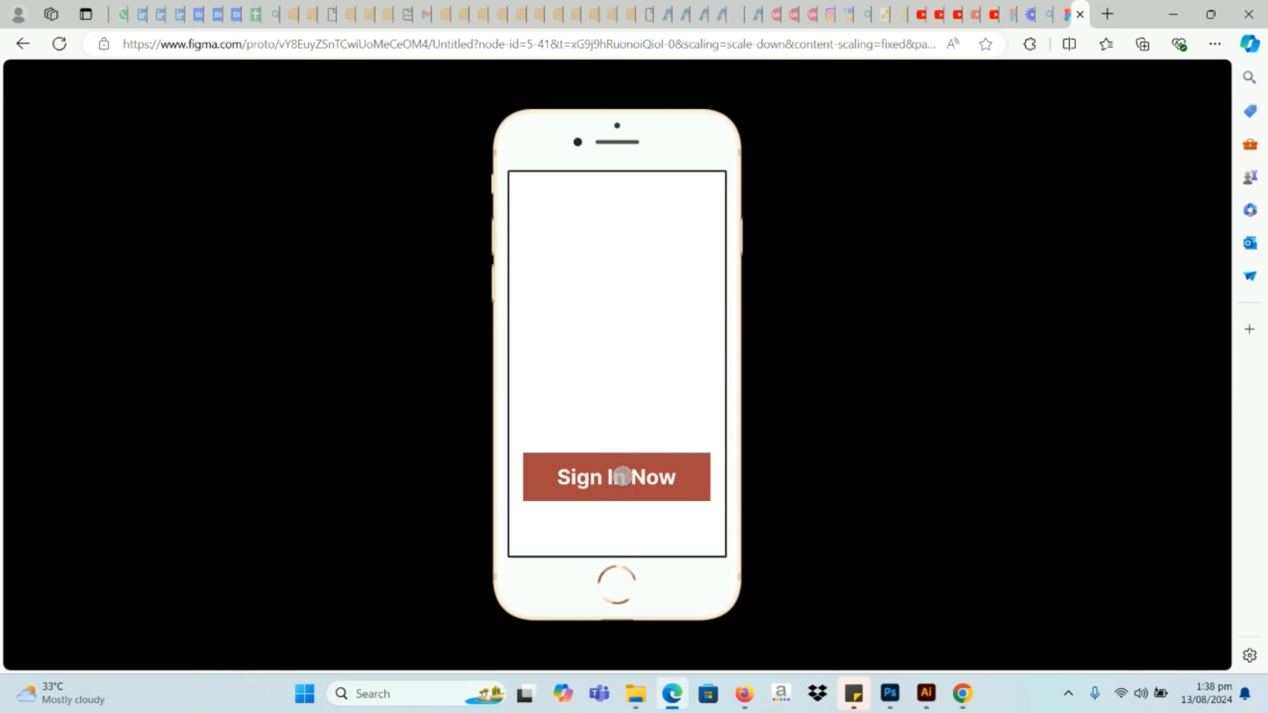
{"action": "left_click", "coordinate": [622, 476]}
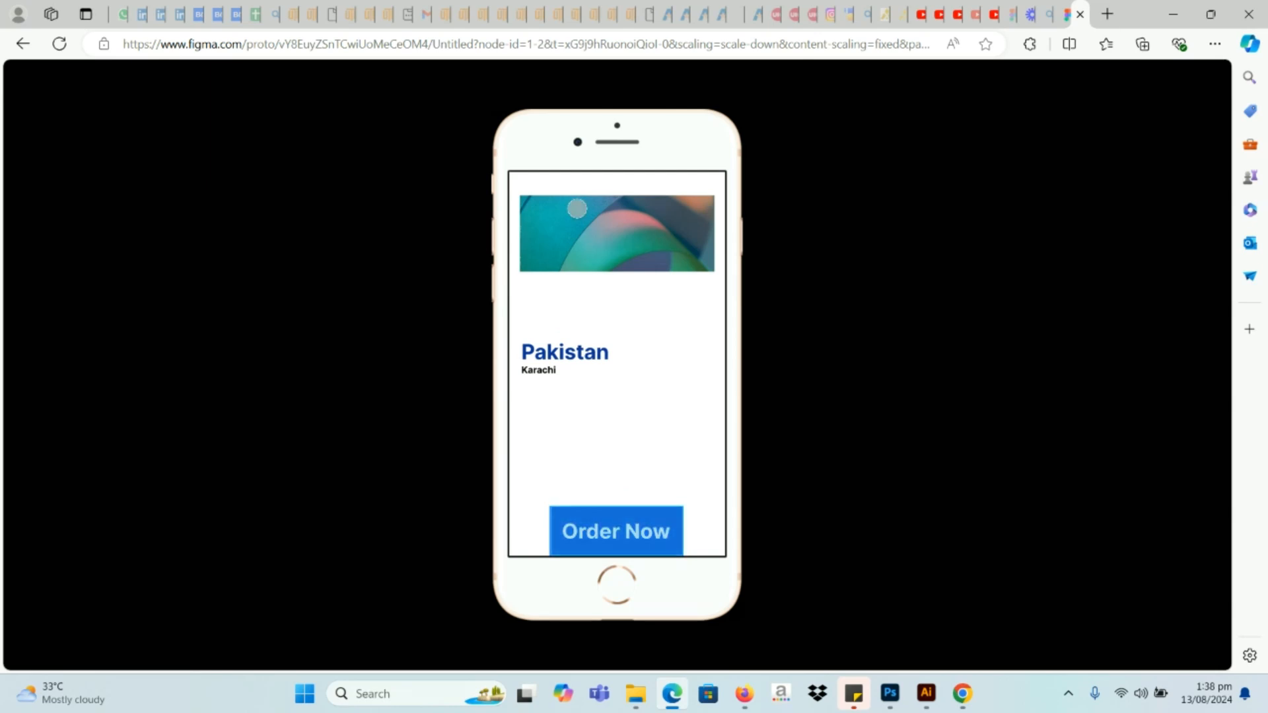
{"action": "left_click", "coordinate": [604, 518]}
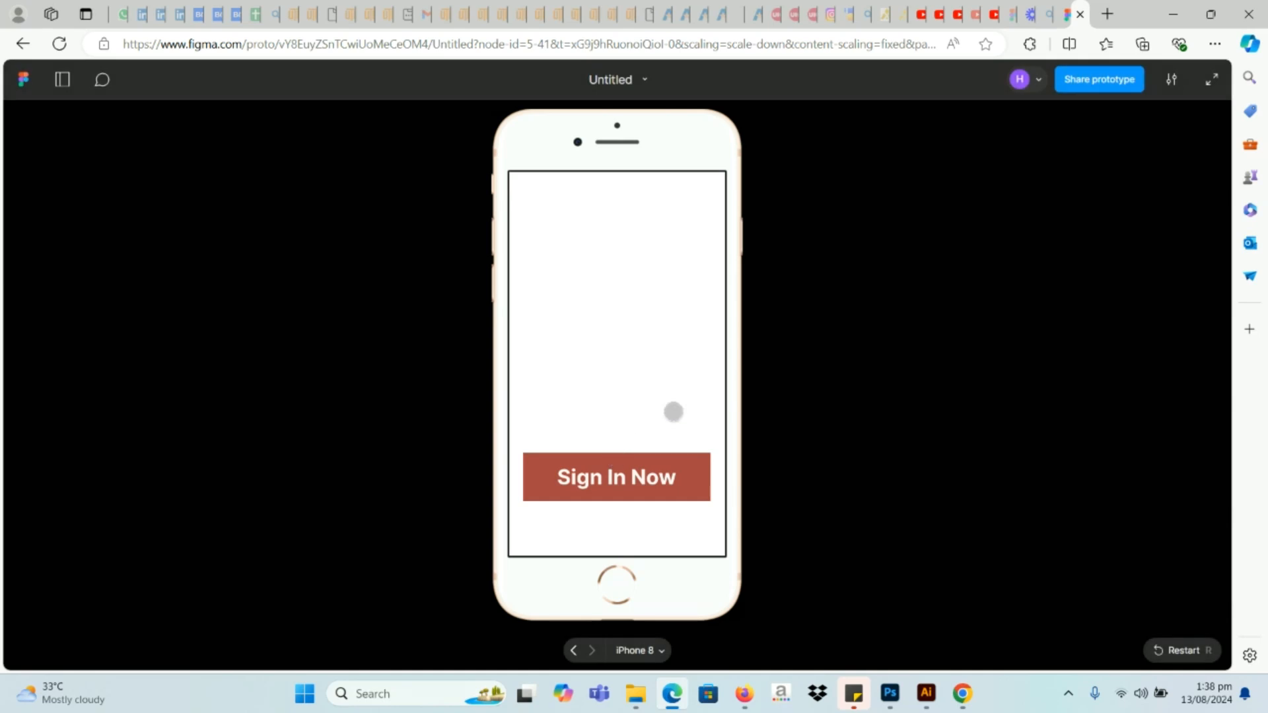
{"action": "left_click", "coordinate": [1067, 10]}
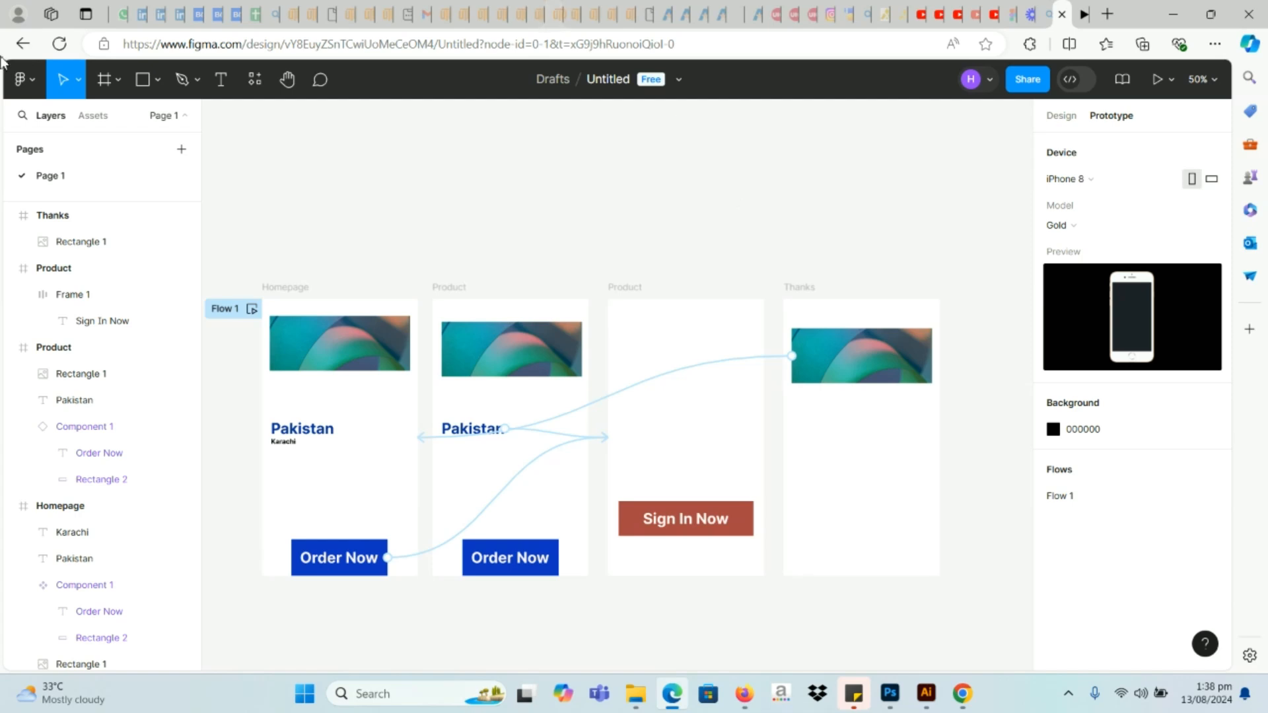
{"action": "left_click", "coordinate": [202, 80]}
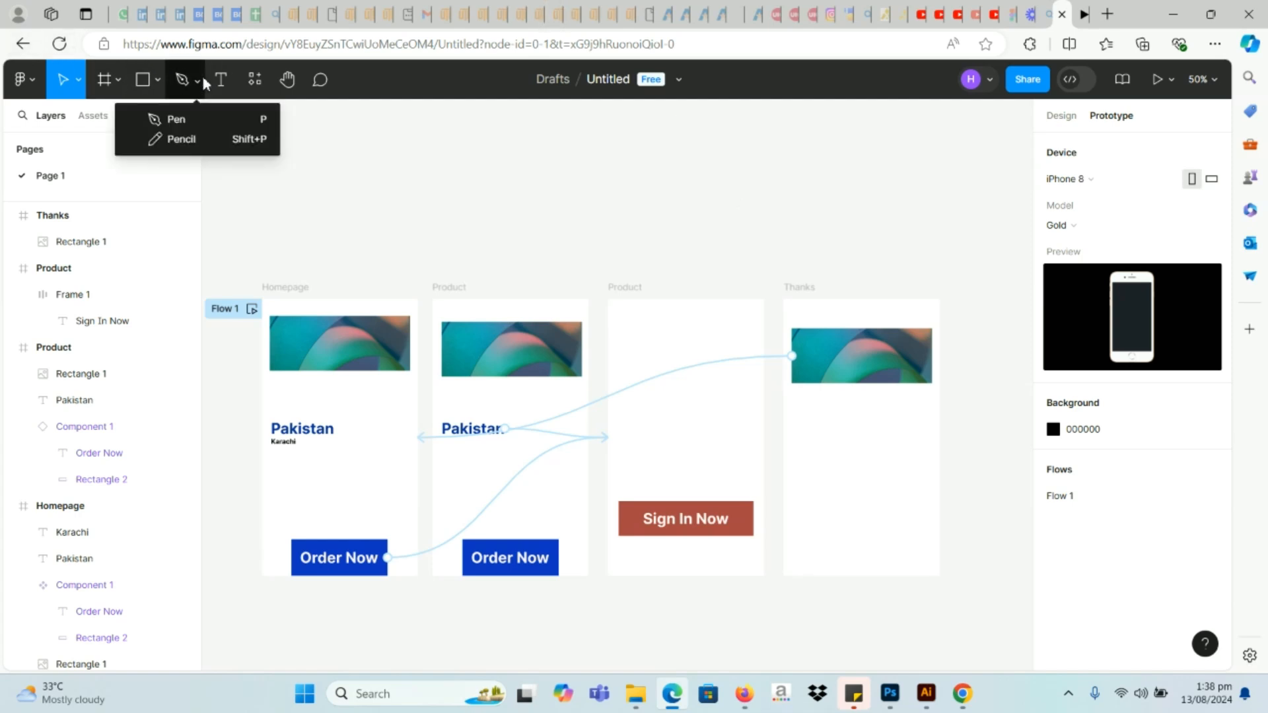
{"action": "left_click", "coordinate": [400, 180]}
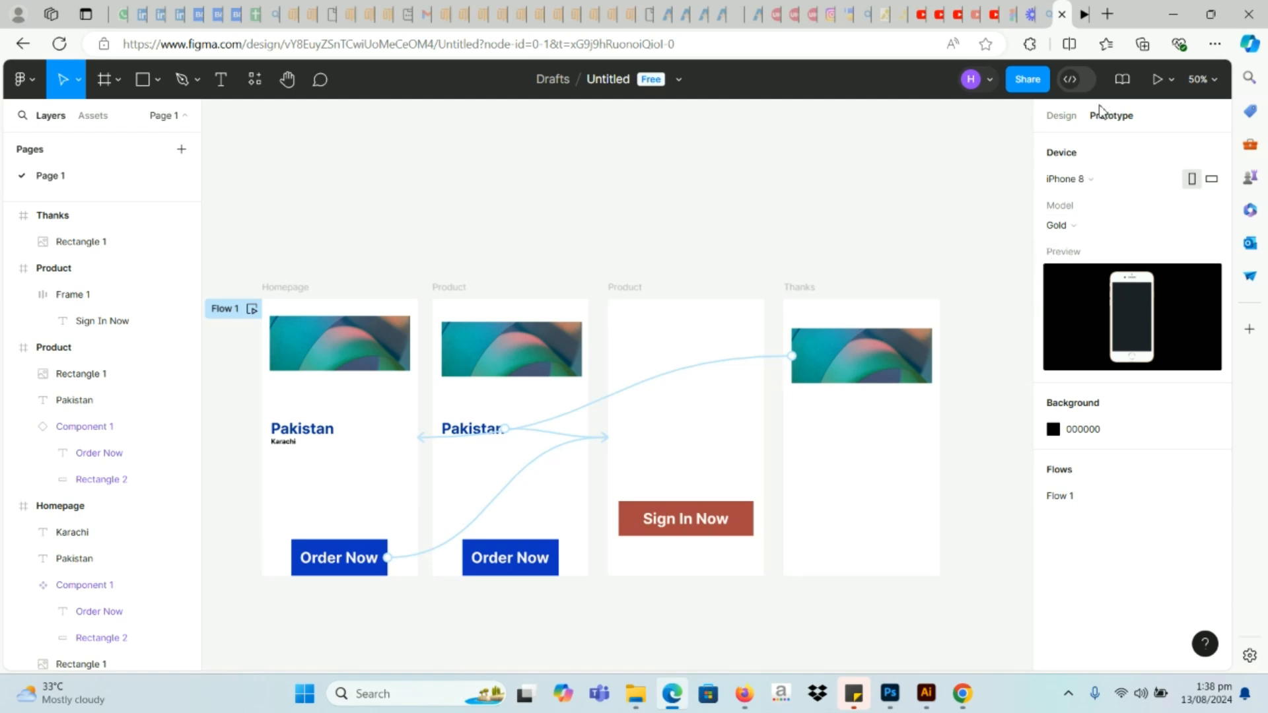
Step: Add an export setting to the page with the PNG format at 1x
{"action": "left_click", "coordinate": [1059, 118]}
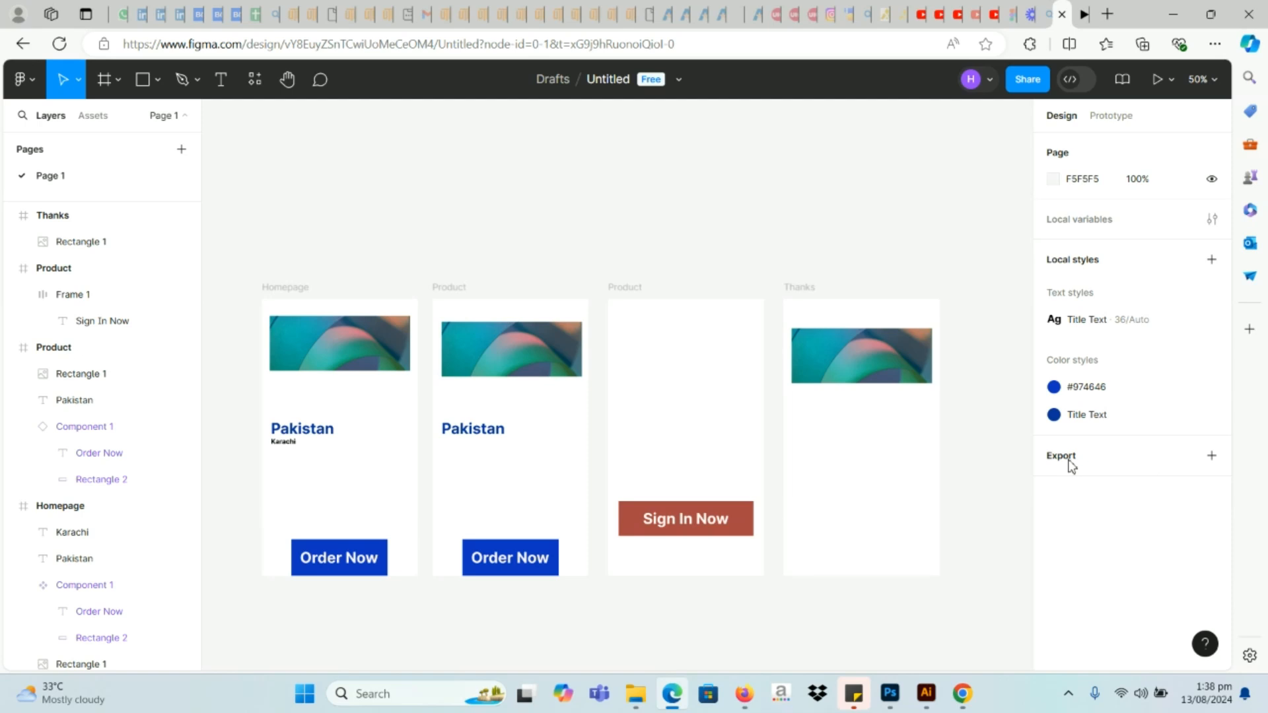
{"action": "left_click", "coordinate": [1211, 455]}
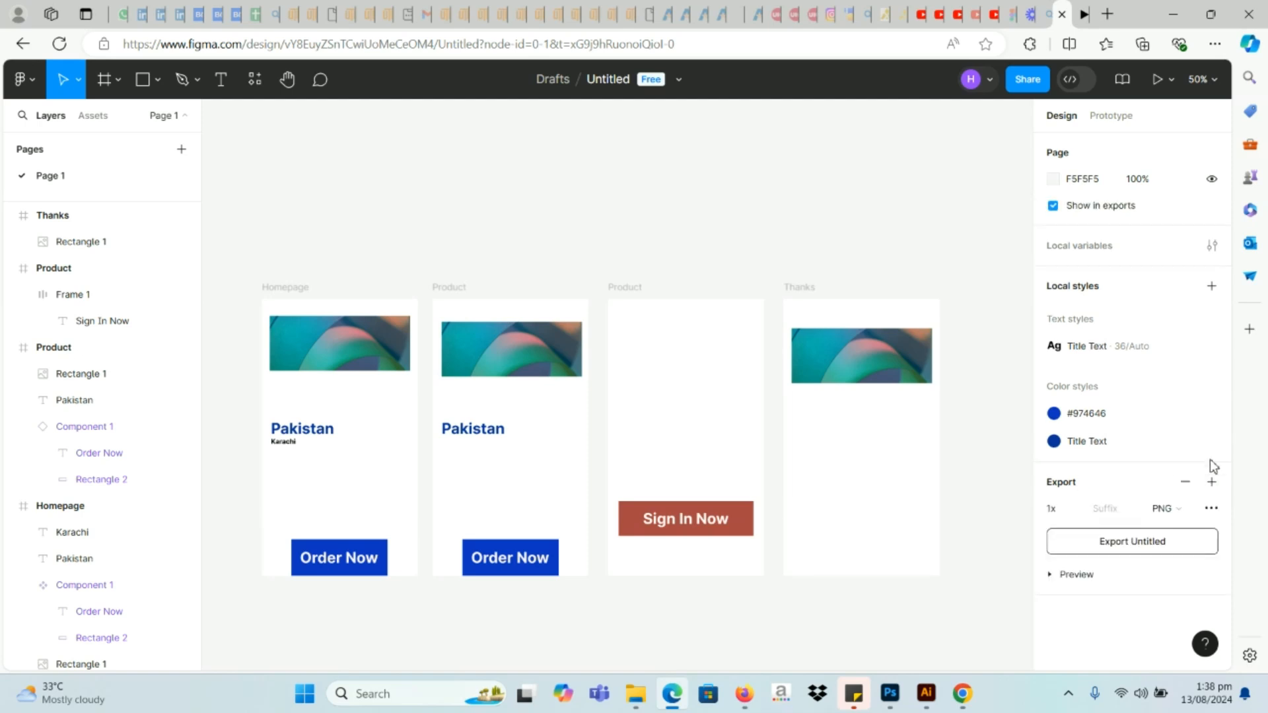
{"action": "left_click", "coordinate": [1177, 509]}
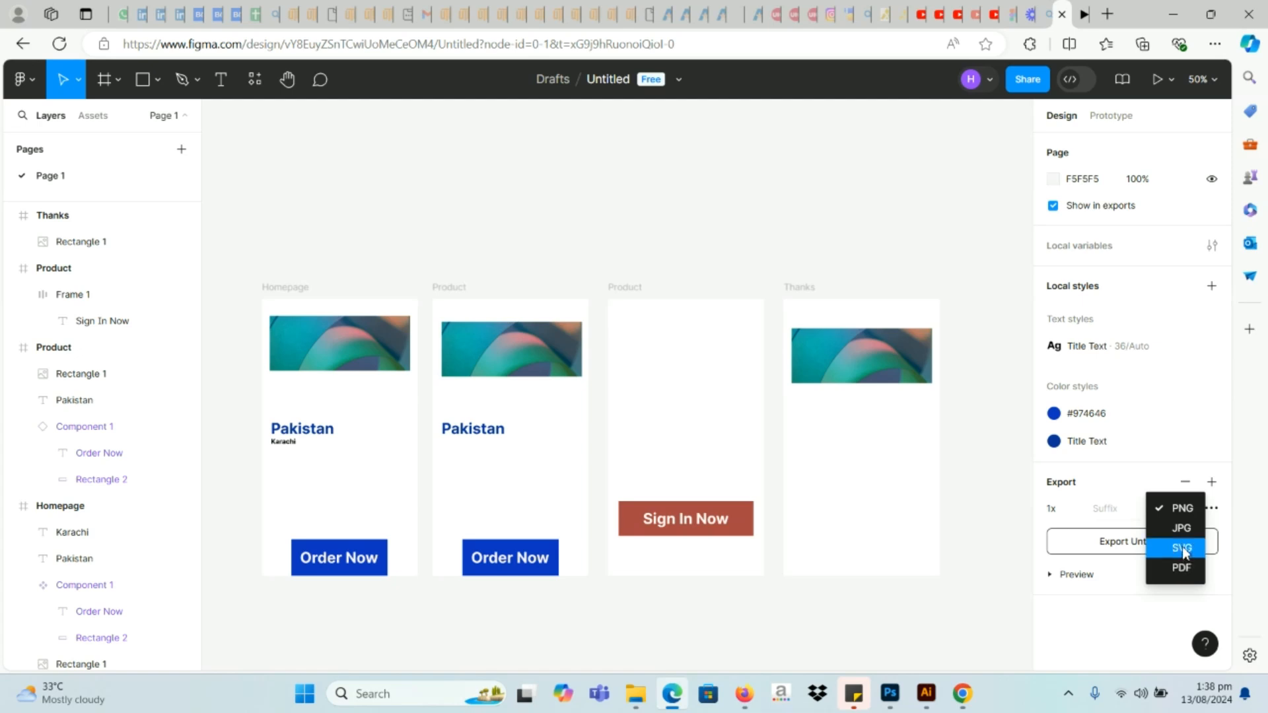
{"action": "left_click", "coordinate": [1181, 509]}
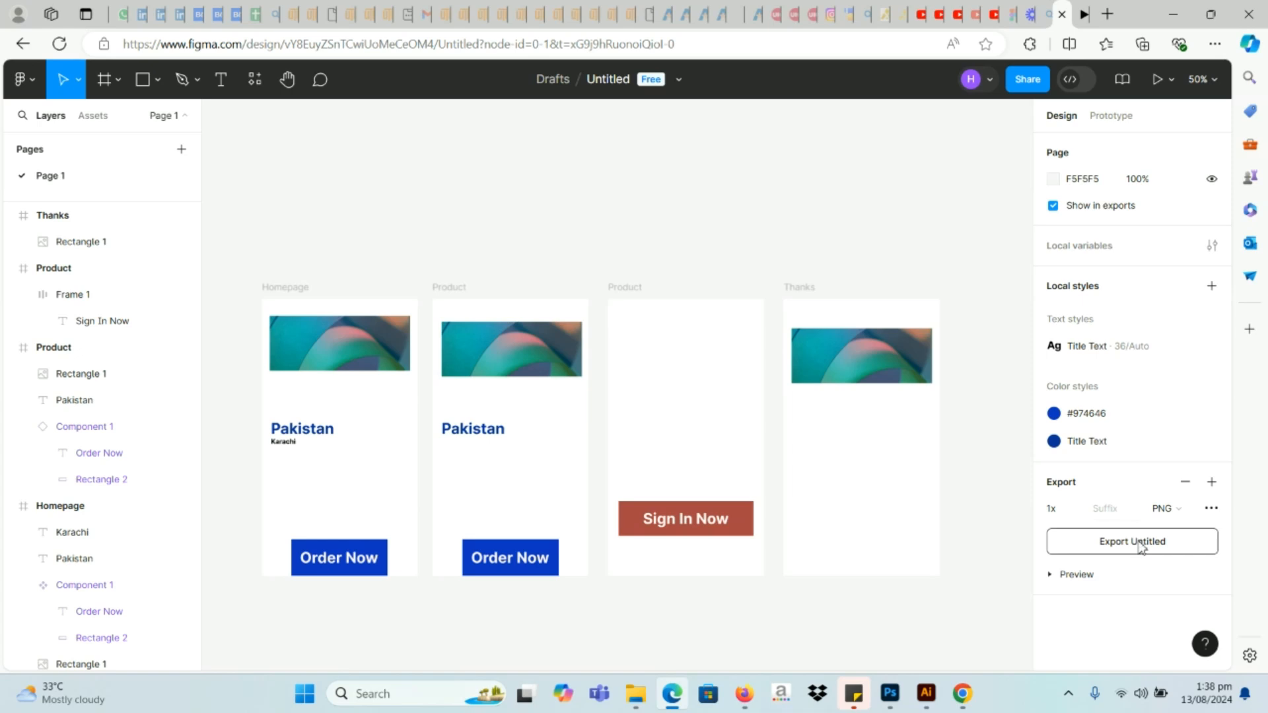
{"action": "left_click", "coordinate": [1074, 510]}
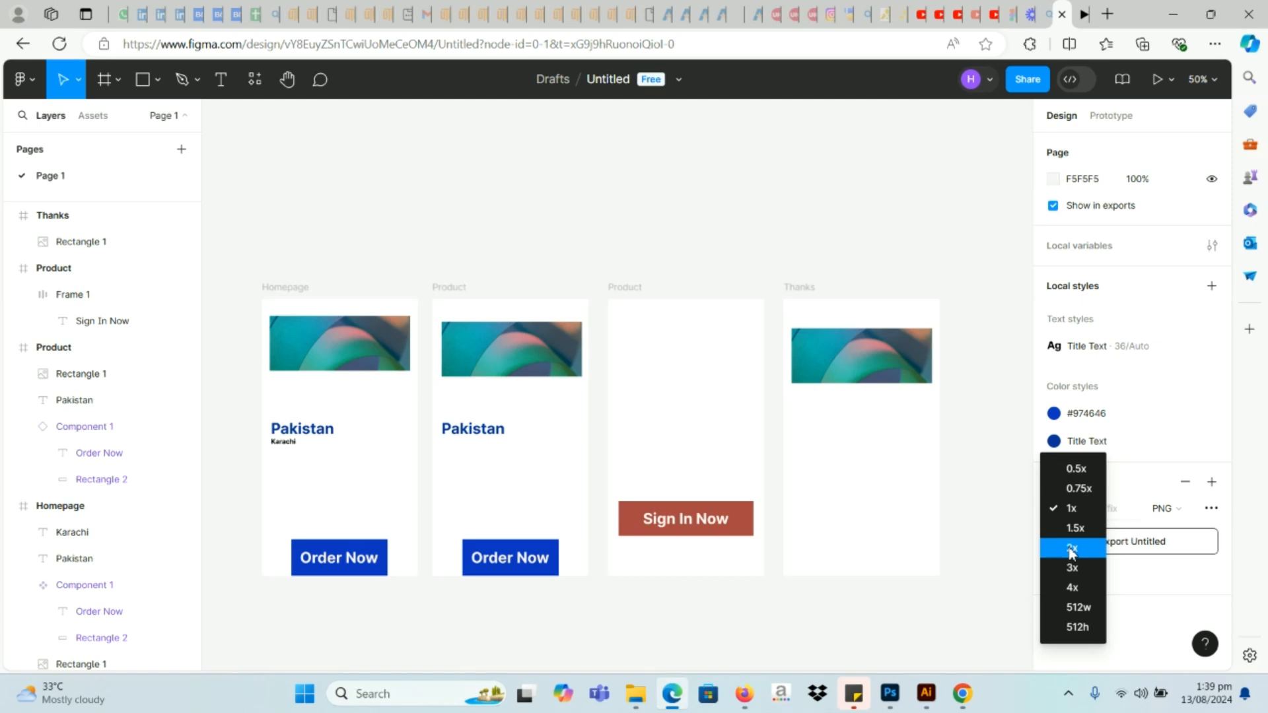
{"action": "left_click", "coordinate": [1071, 550]}
{"action": "left_click", "coordinate": [1072, 512]}
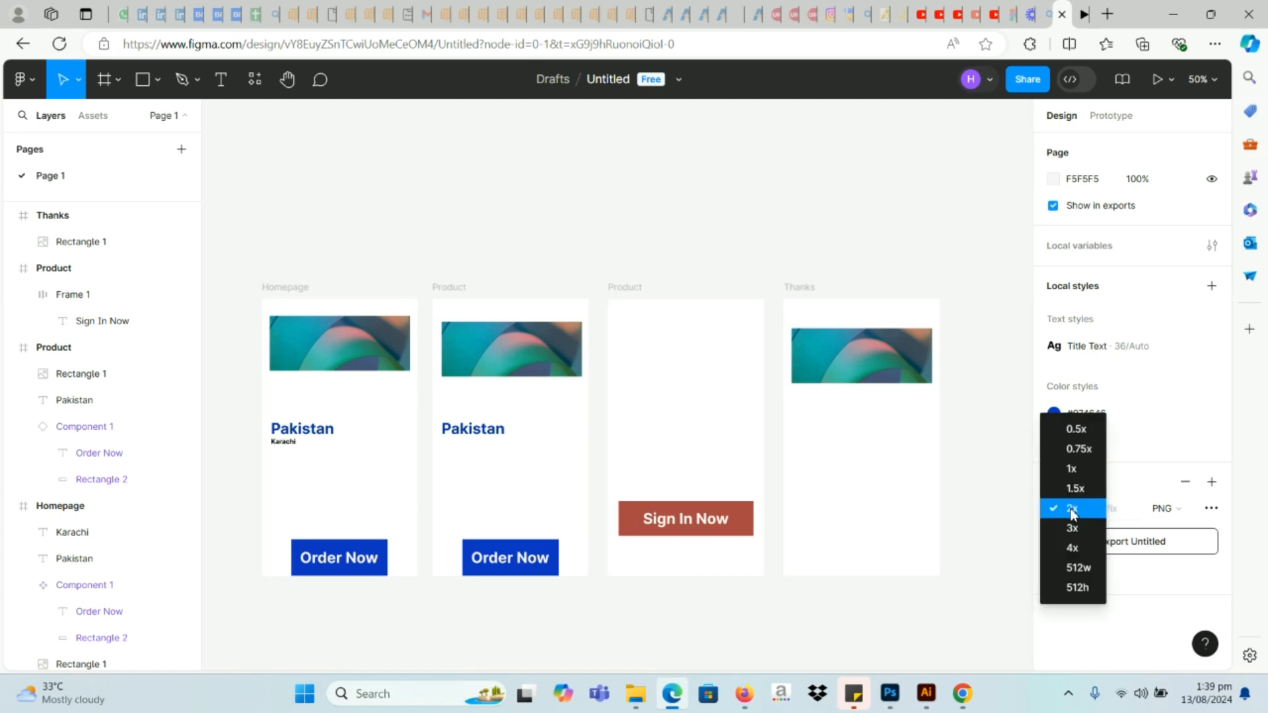
{"action": "left_click", "coordinate": [1071, 468]}
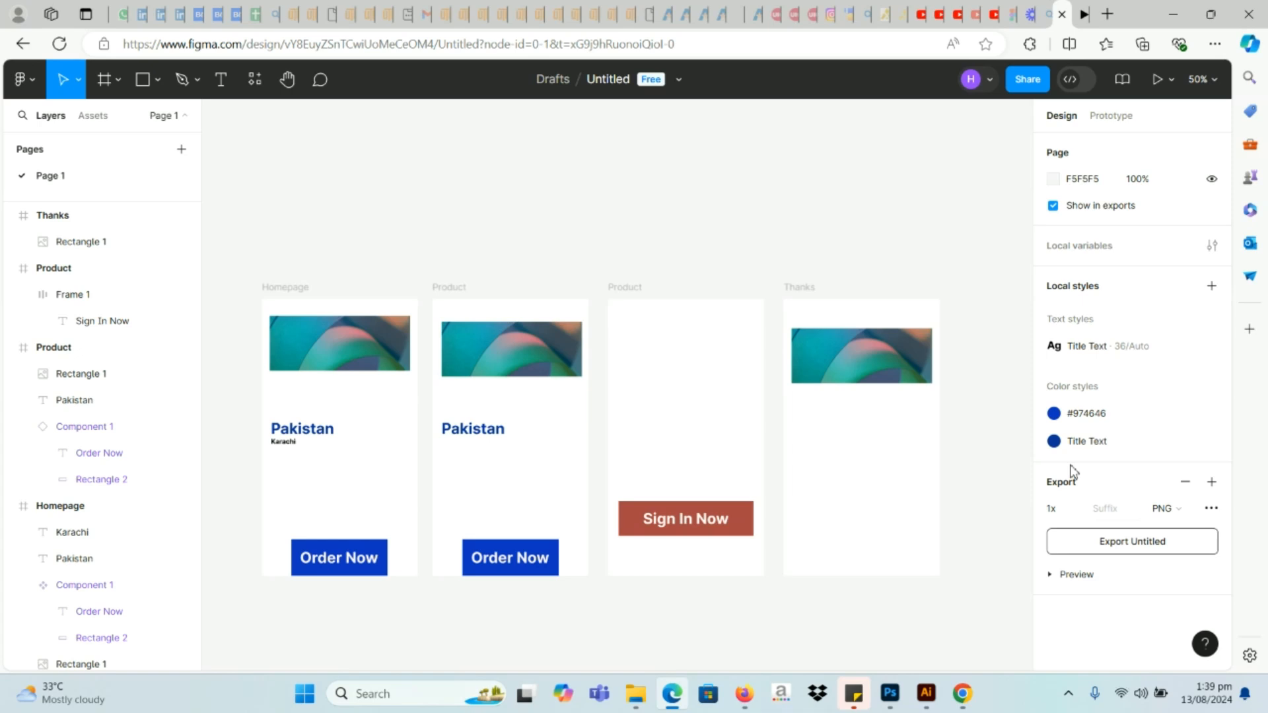
Step: Export the page as a 1x PNG and open the downloaded Untitled (1).png file
{"action": "left_click", "coordinate": [1114, 552]}
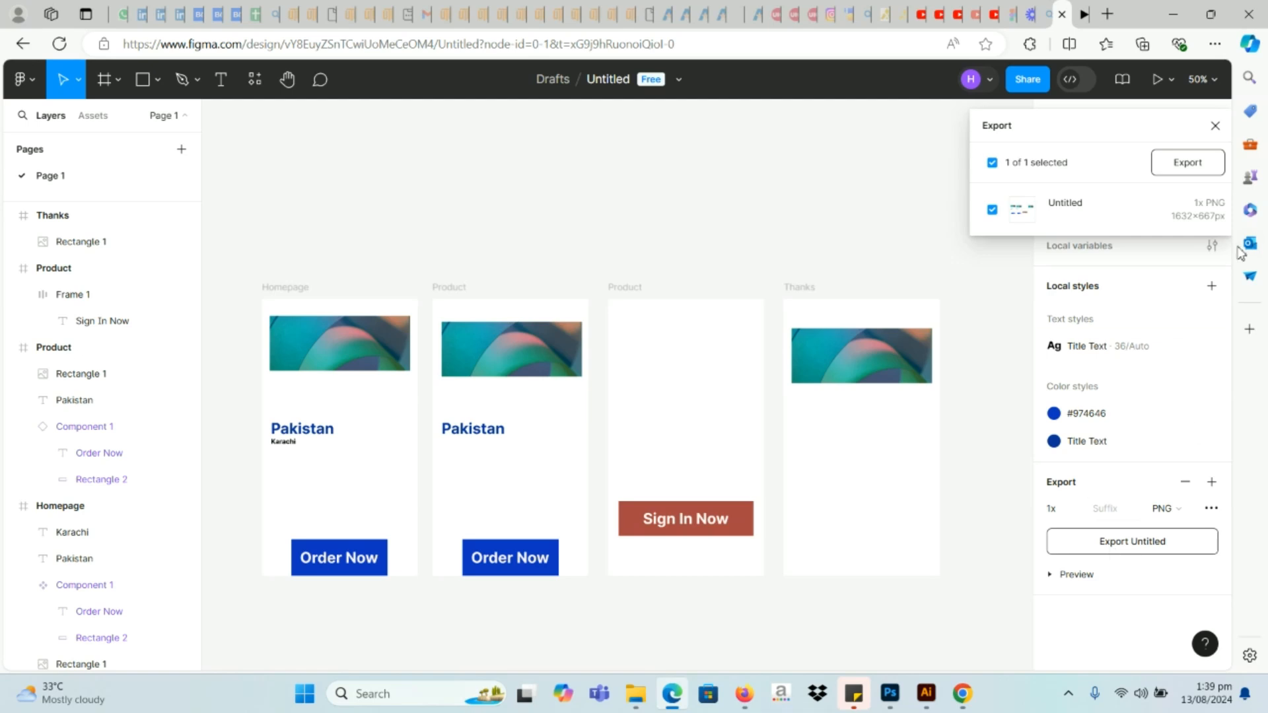
{"action": "left_click", "coordinate": [1183, 164]}
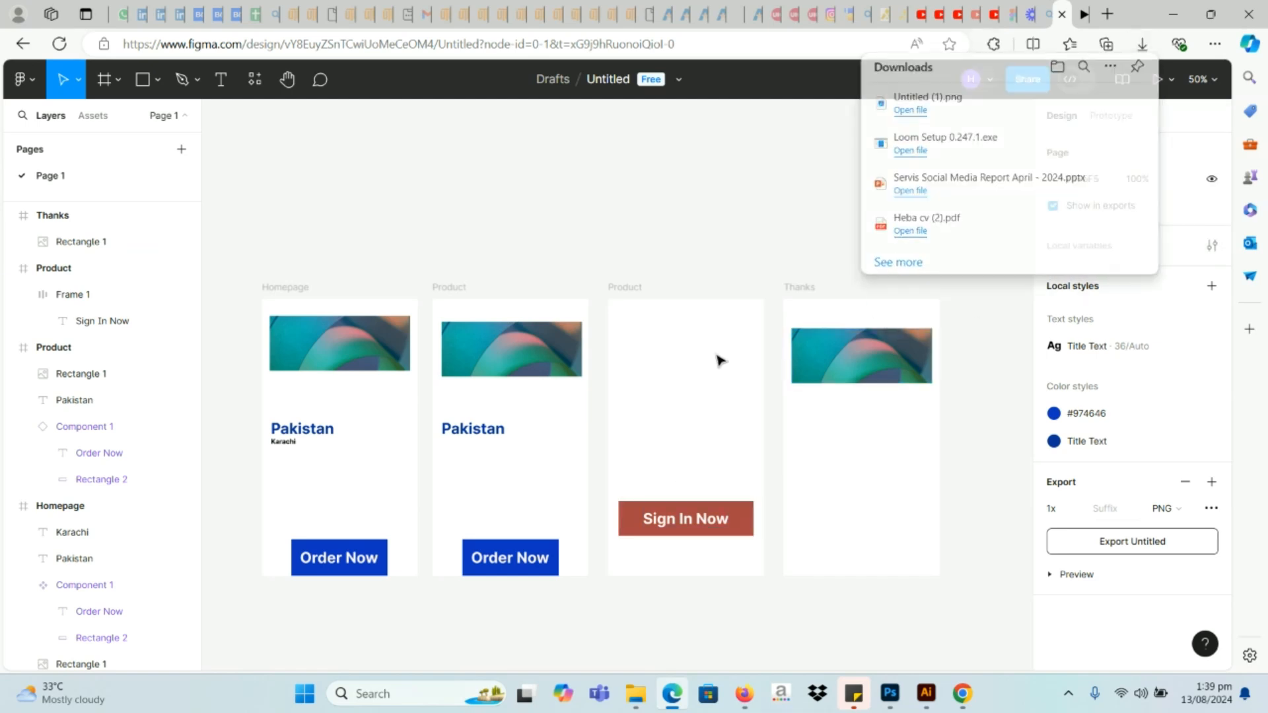
{"action": "left_click", "coordinate": [1214, 43]}
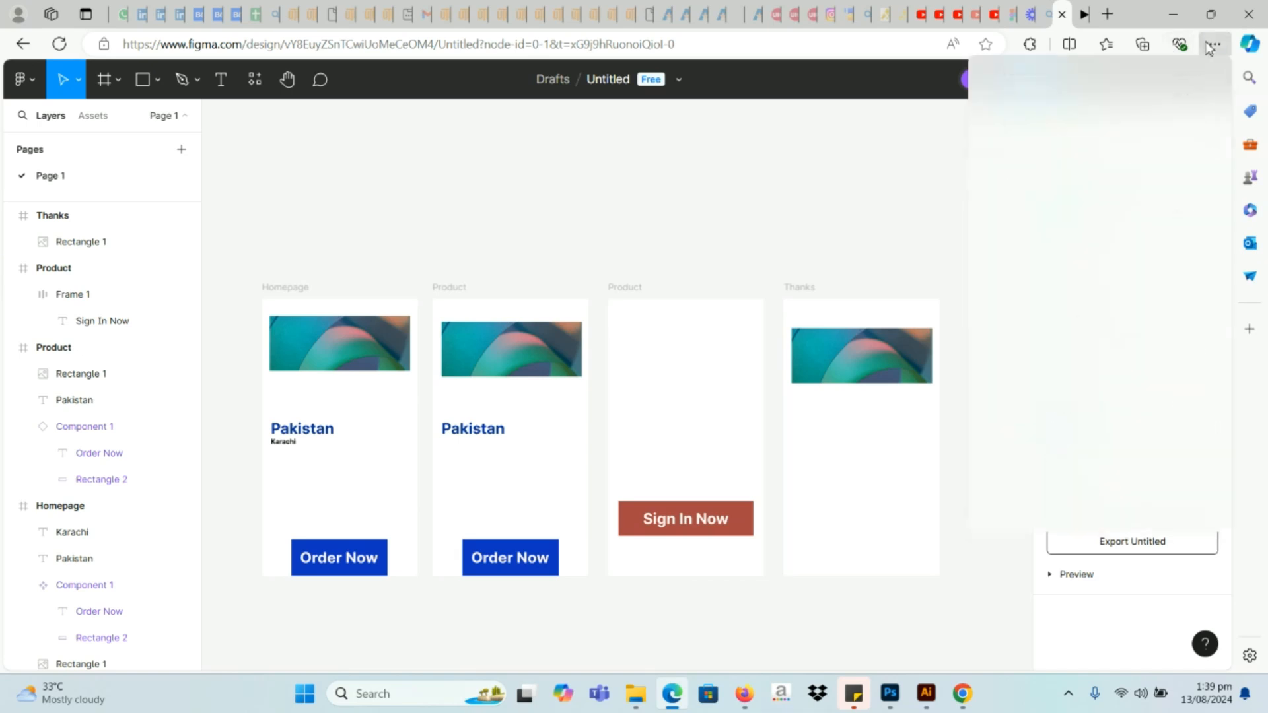
{"action": "left_click", "coordinate": [1049, 240]}
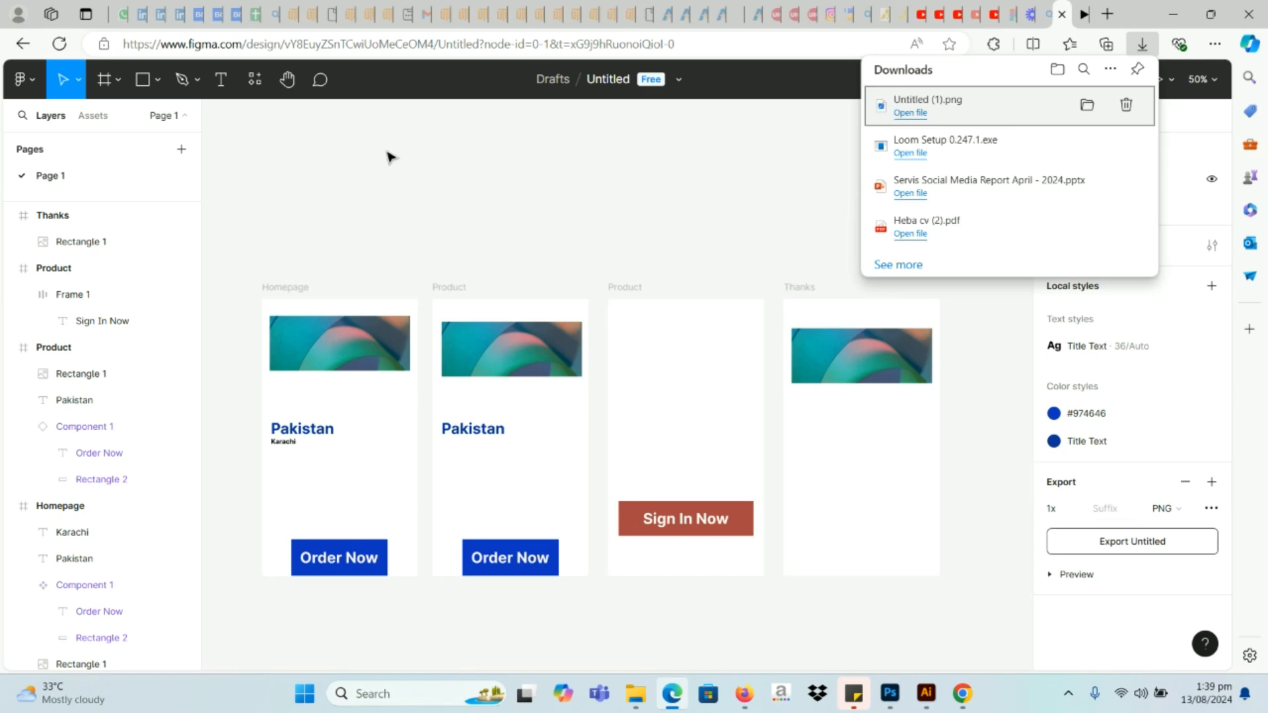
{"action": "left_click", "coordinate": [924, 118]}
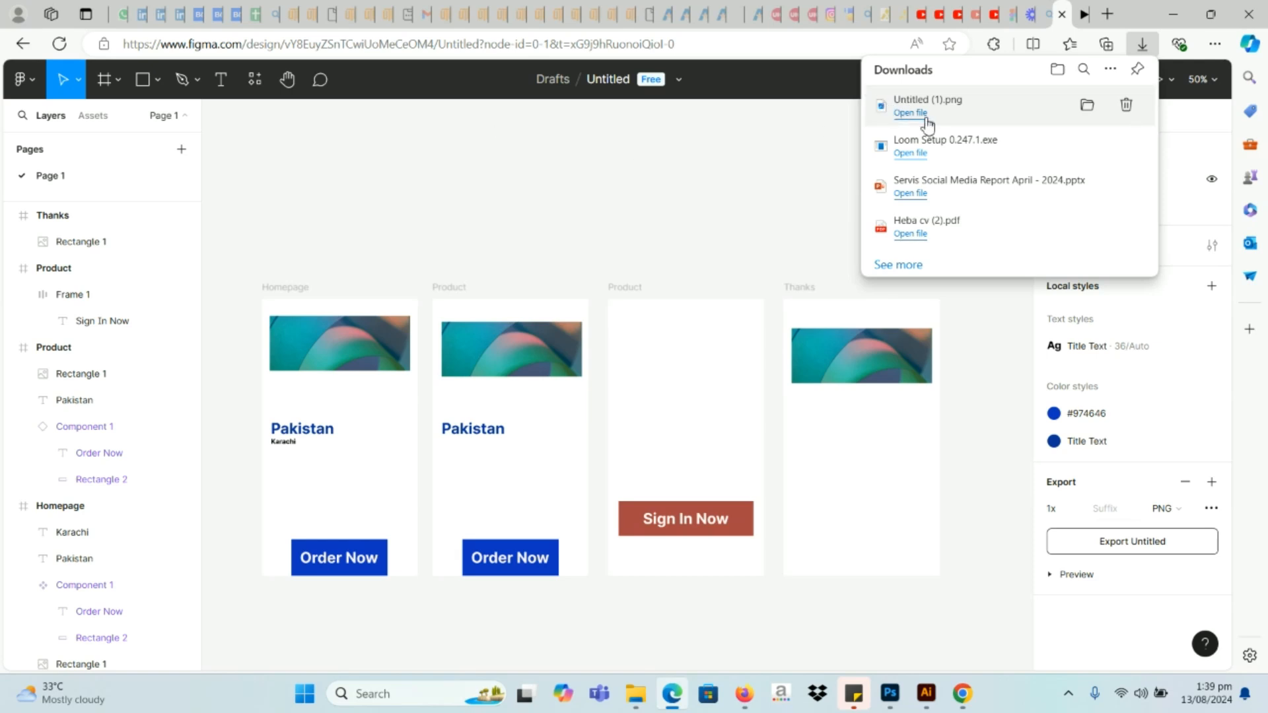